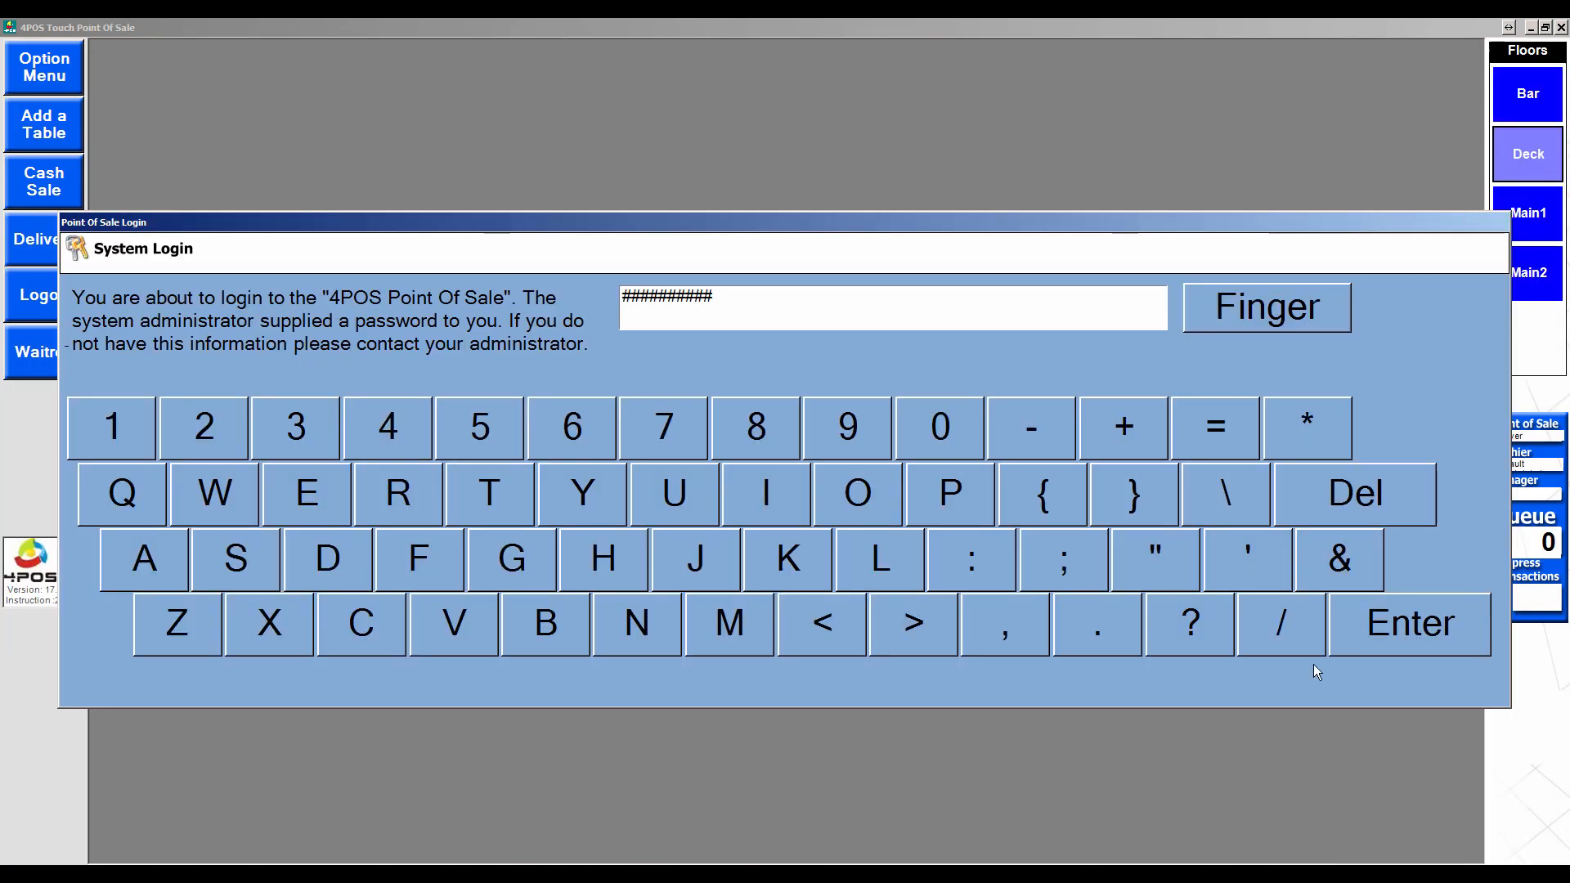
Submit the entered login password and open the floor layout designer.
{"action": "left_click", "coordinate": [1367, 631]}
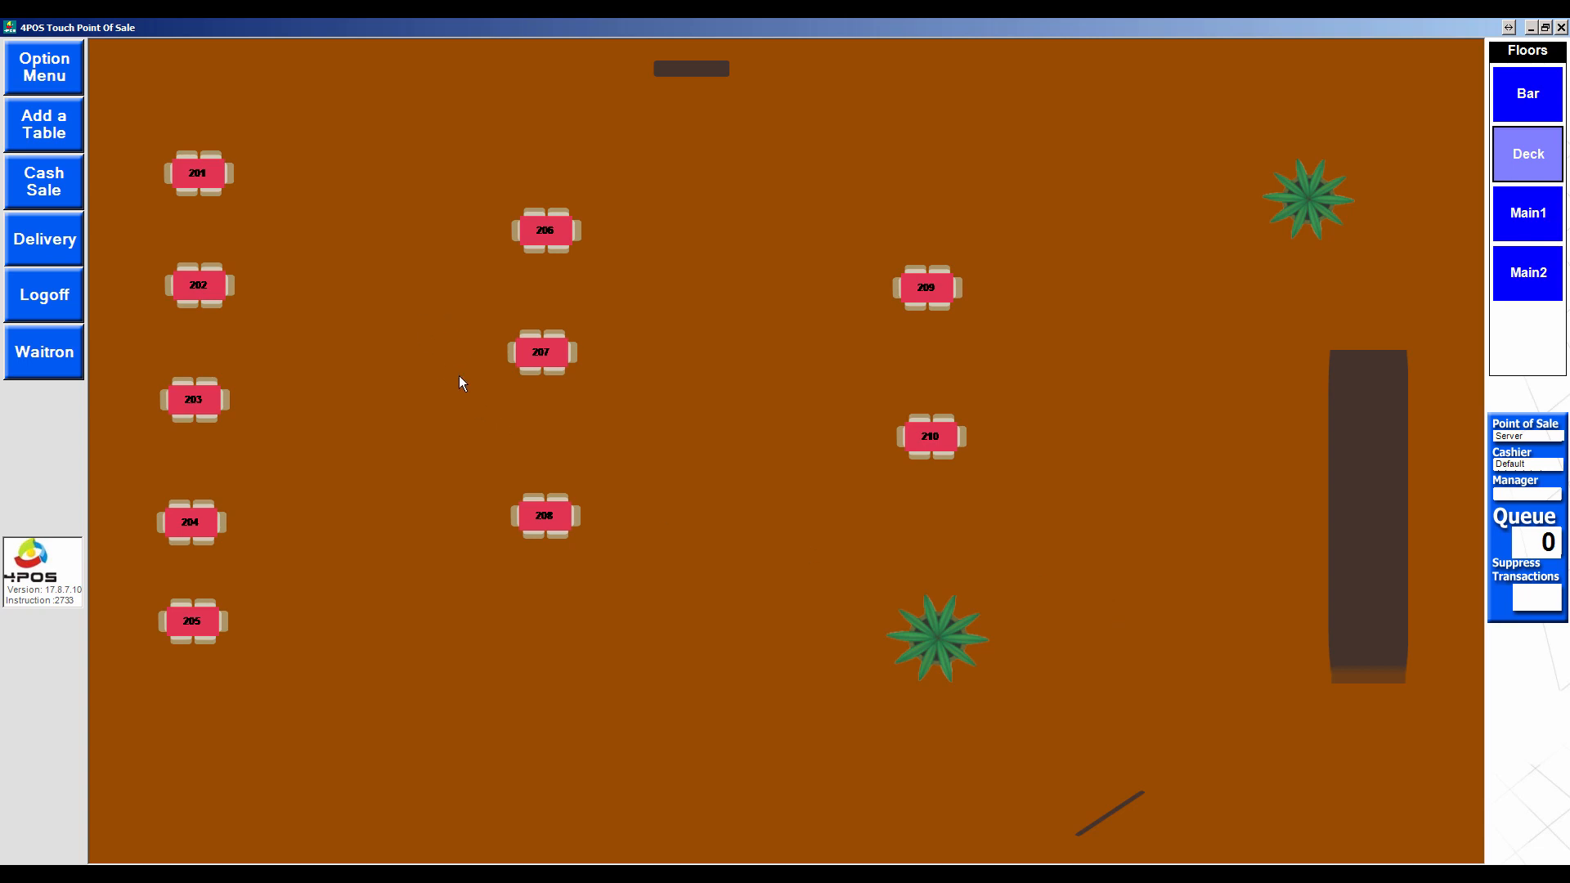
{"action": "left_click", "coordinate": [44, 75]}
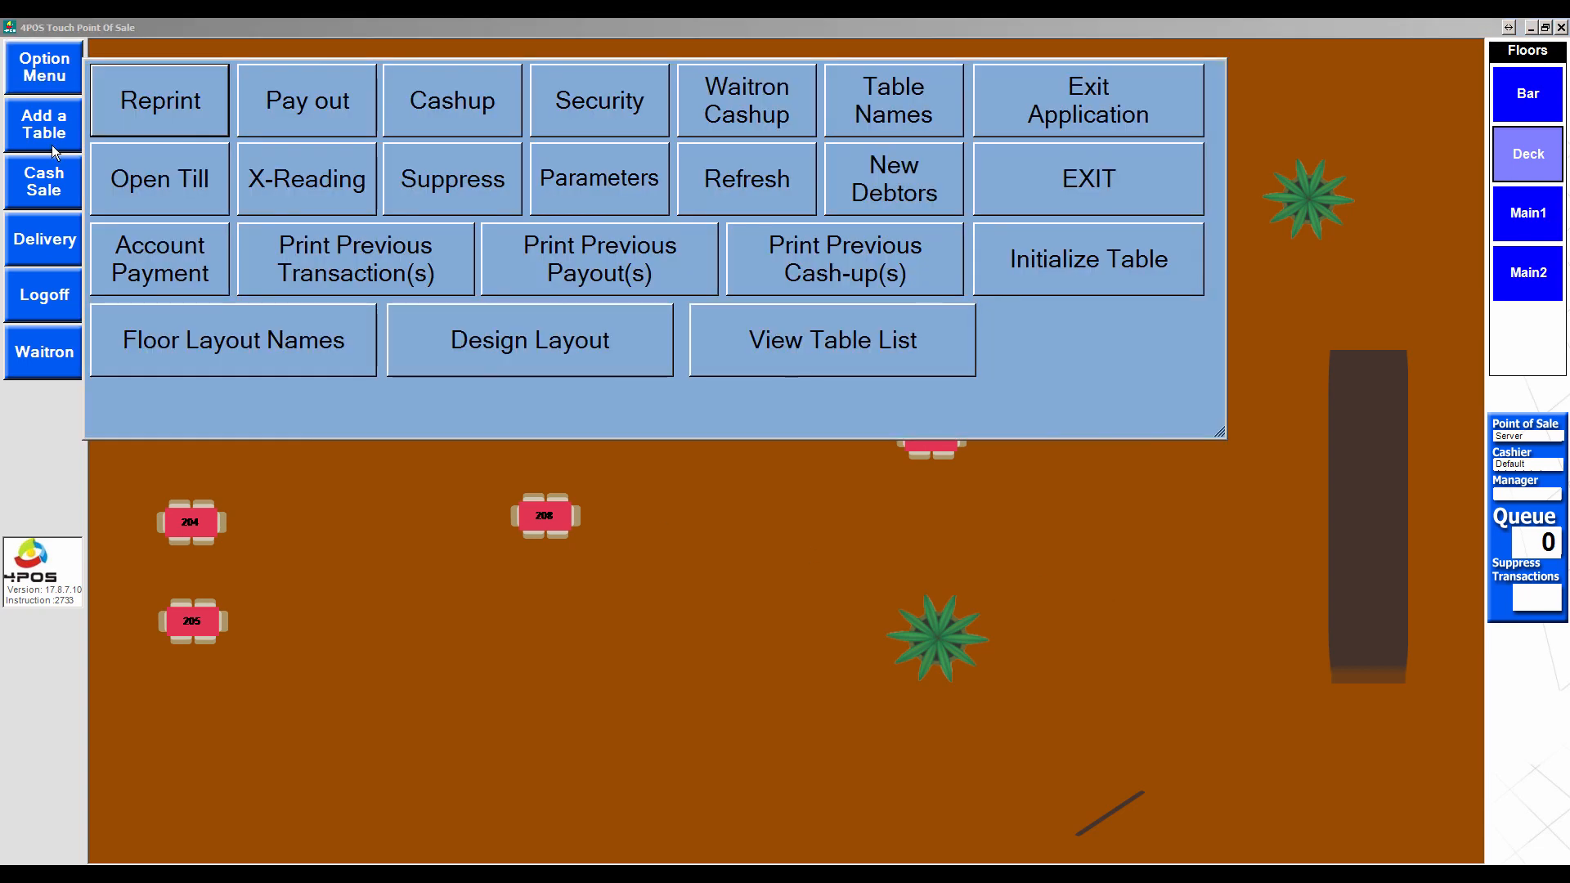
{"action": "left_click", "coordinate": [568, 347]}
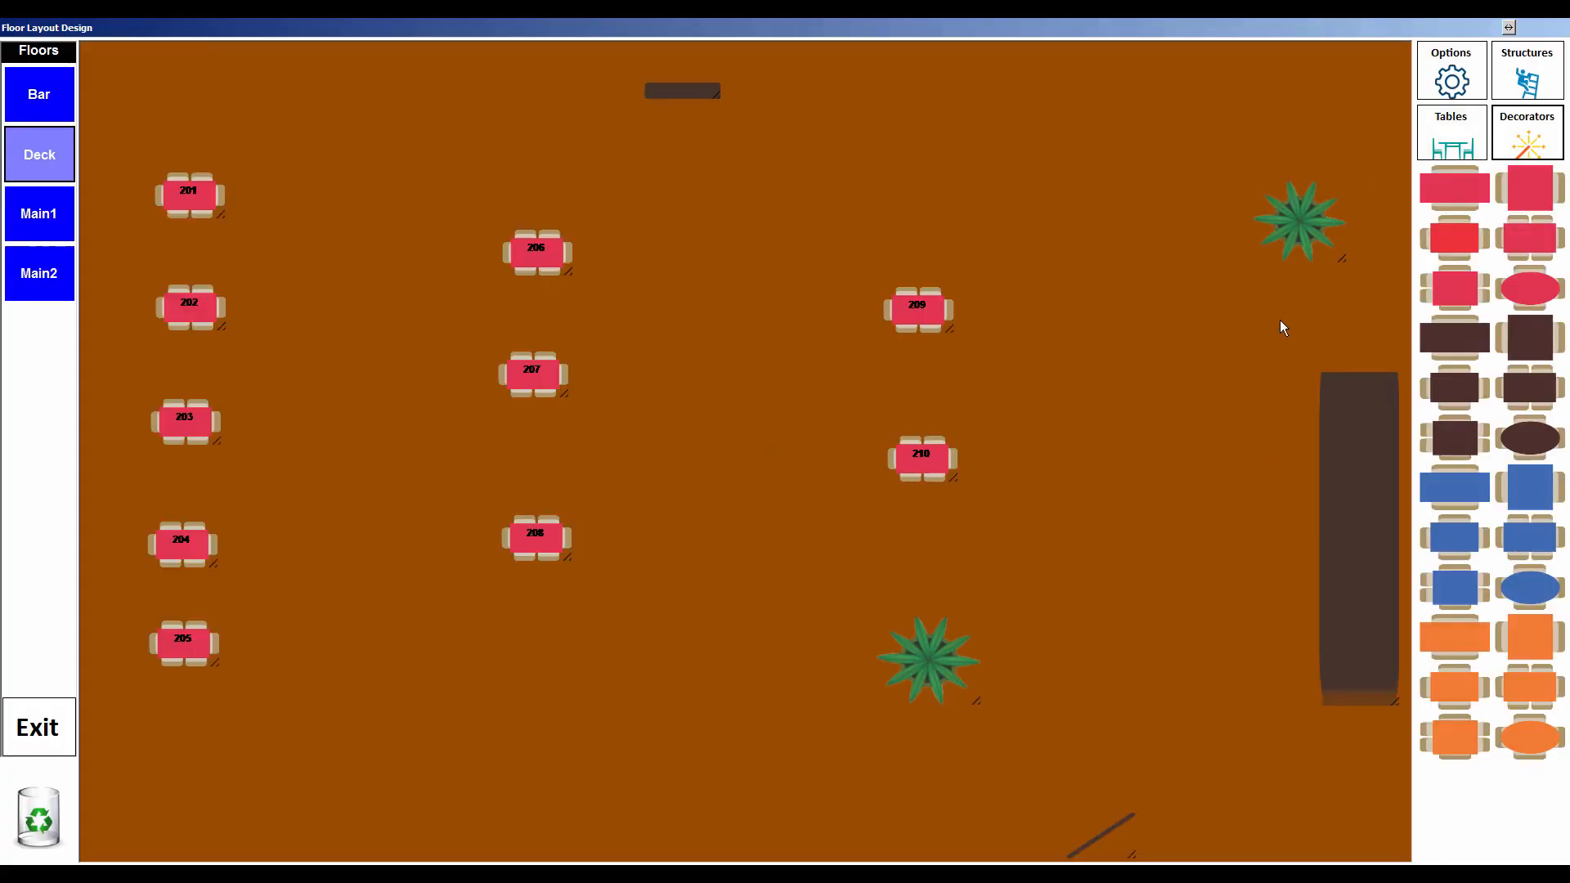
Look through the available decorators, structures and layout options, and view the Bar and Deck floor layouts.
{"action": "left_click", "coordinate": [1527, 132]}
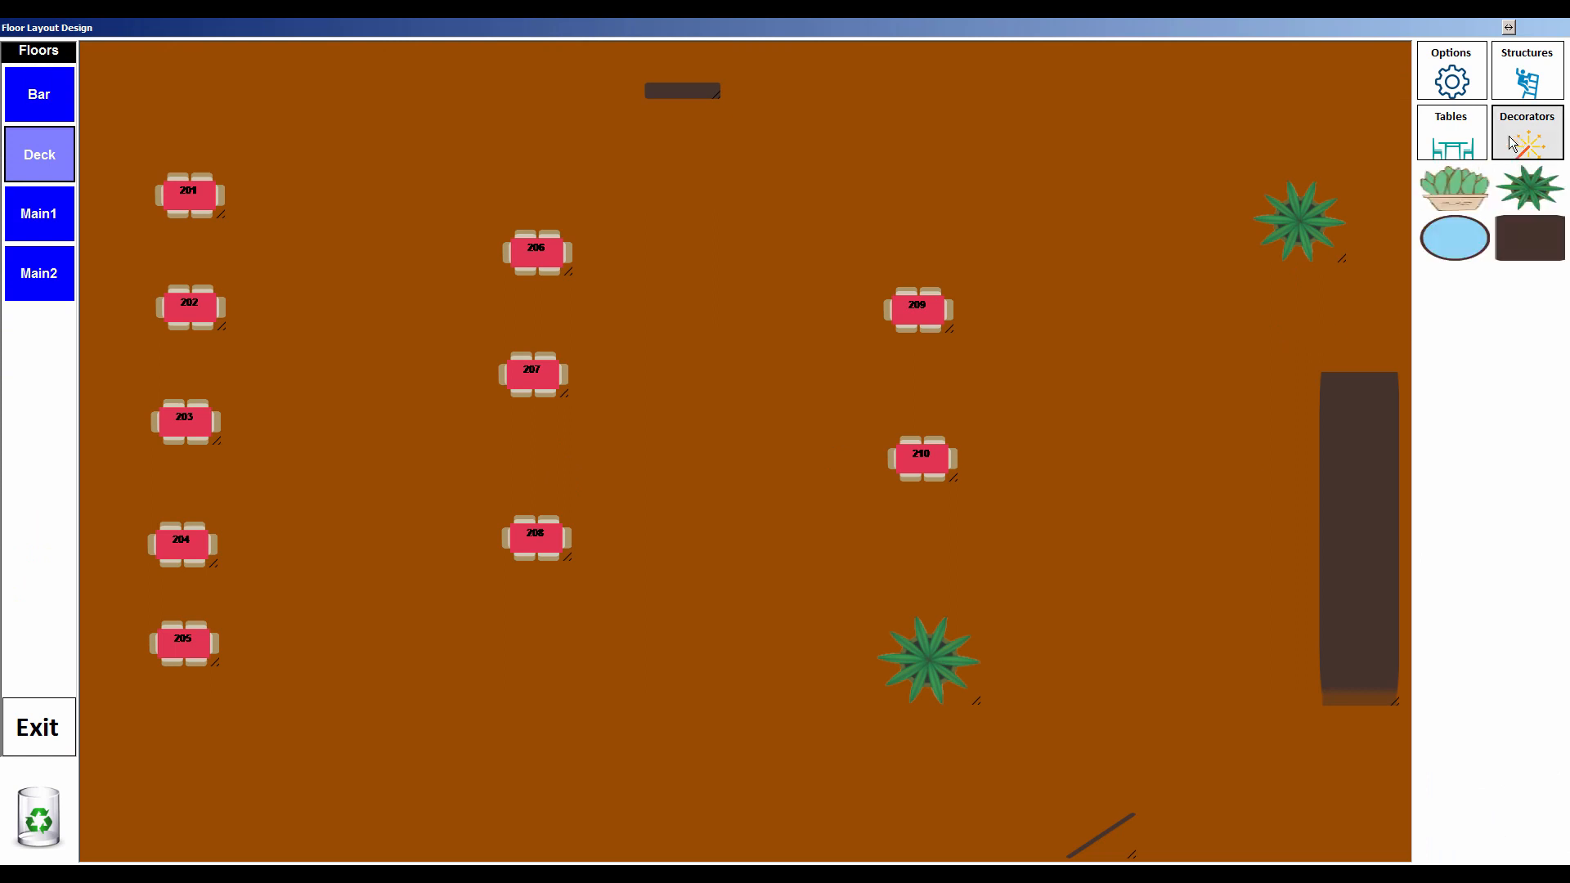
{"action": "left_click", "coordinate": [1526, 73]}
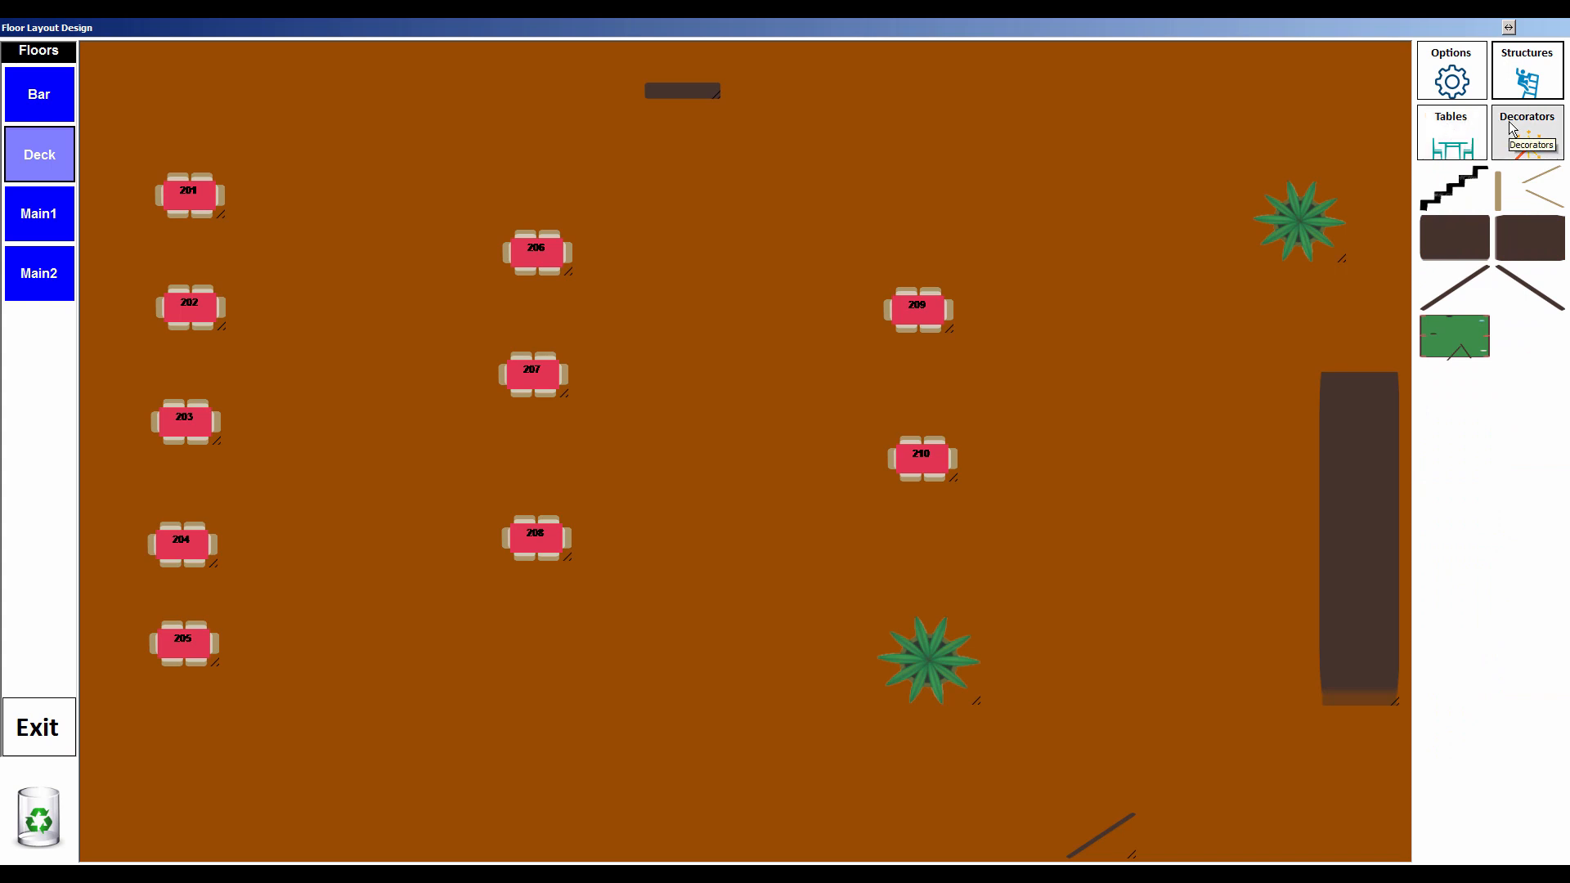
{"action": "left_click", "coordinate": [1452, 75]}
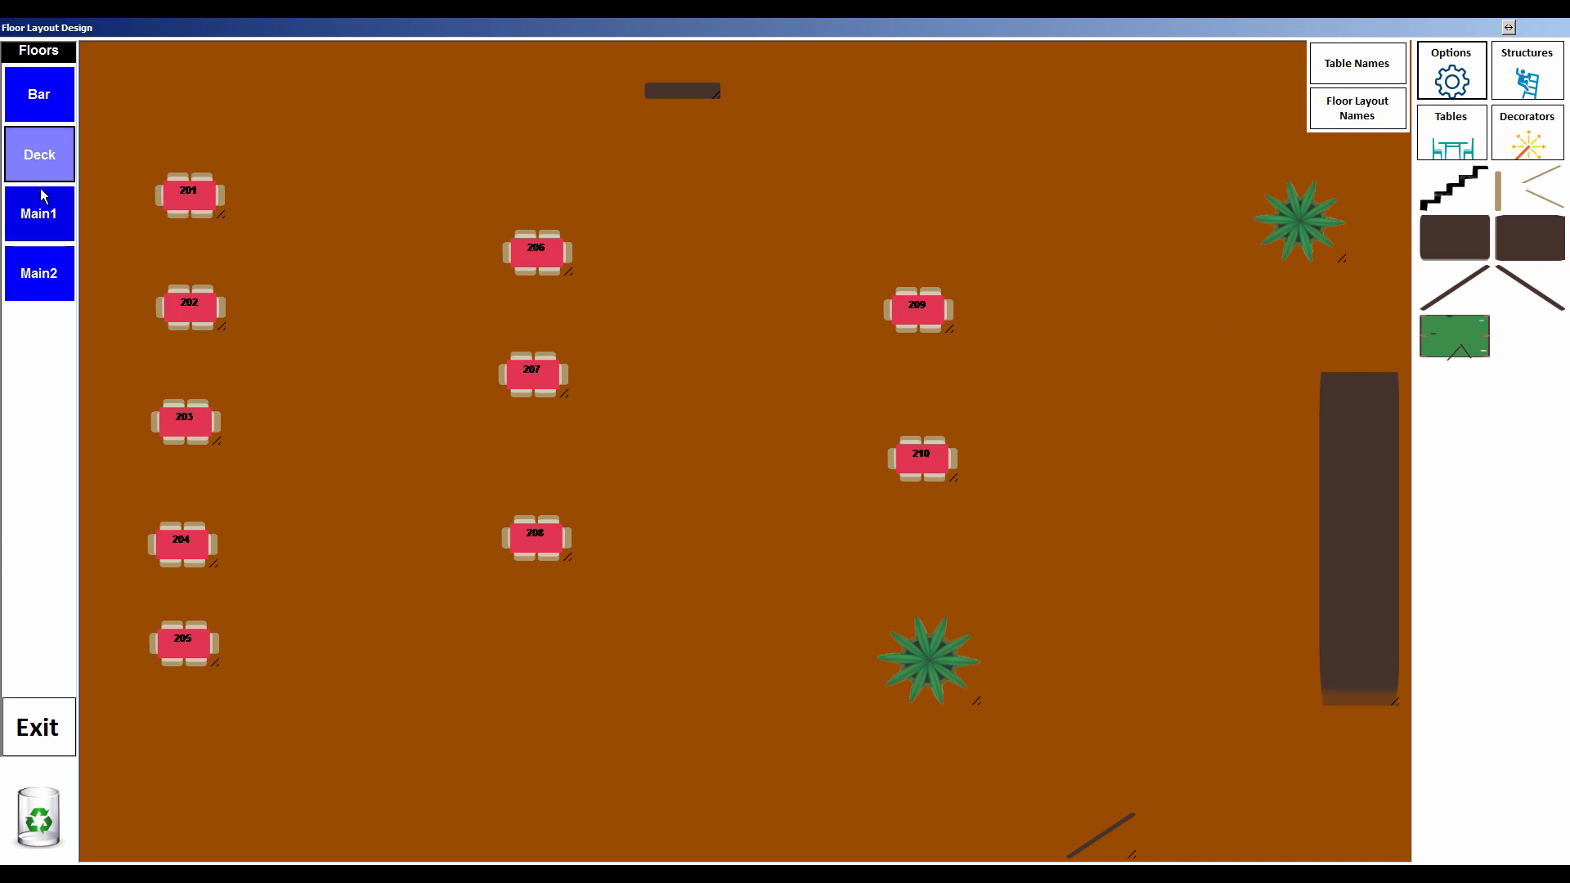
{"action": "left_click", "coordinate": [41, 98]}
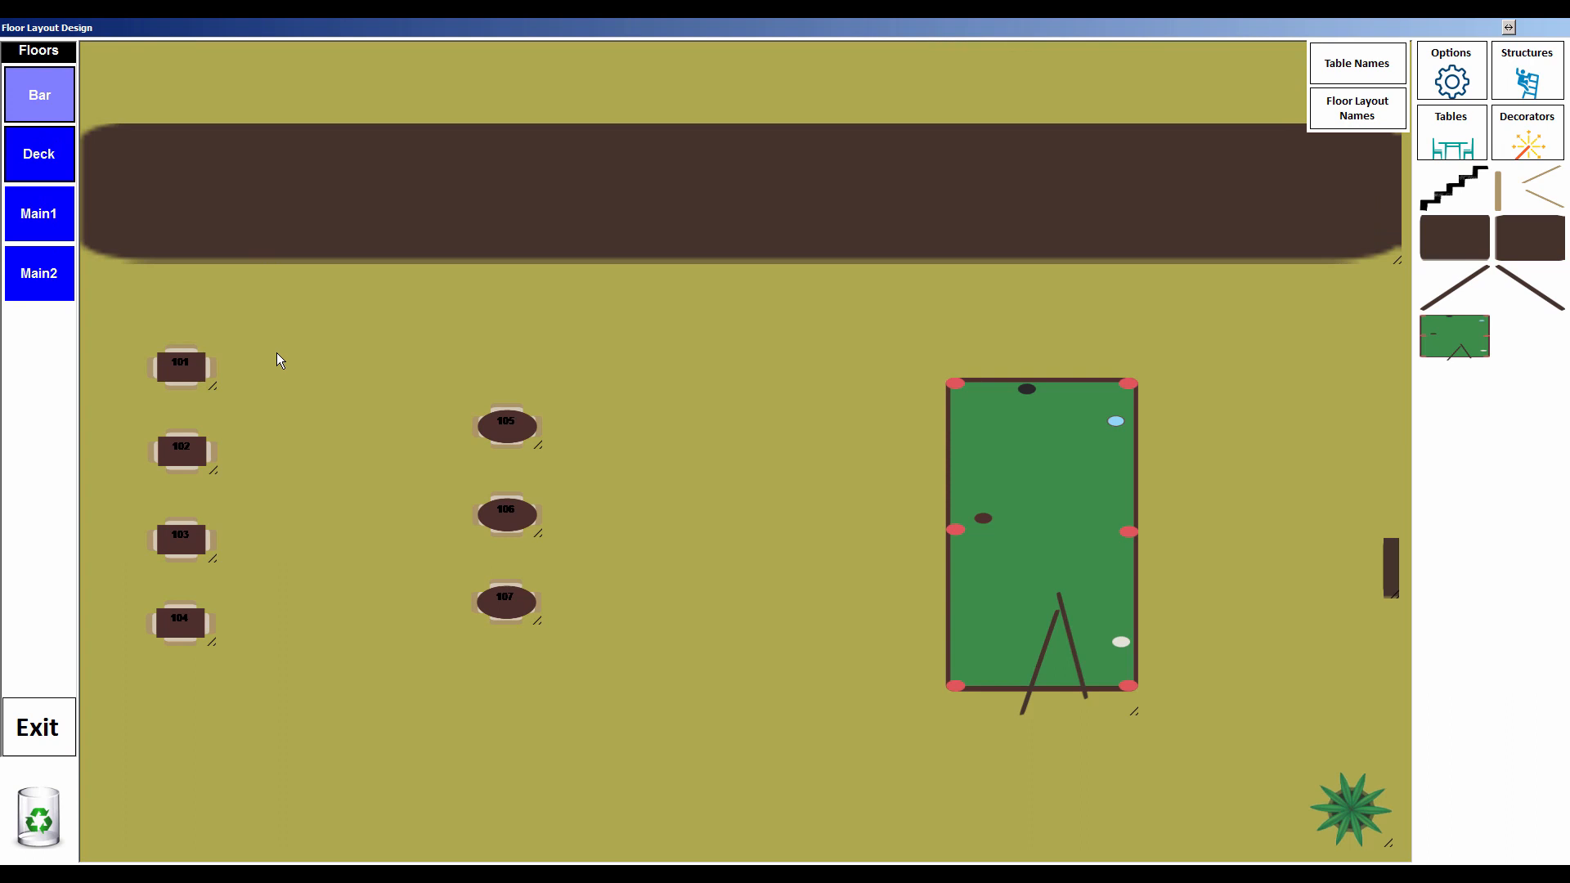
{"action": "left_click", "coordinate": [65, 168]}
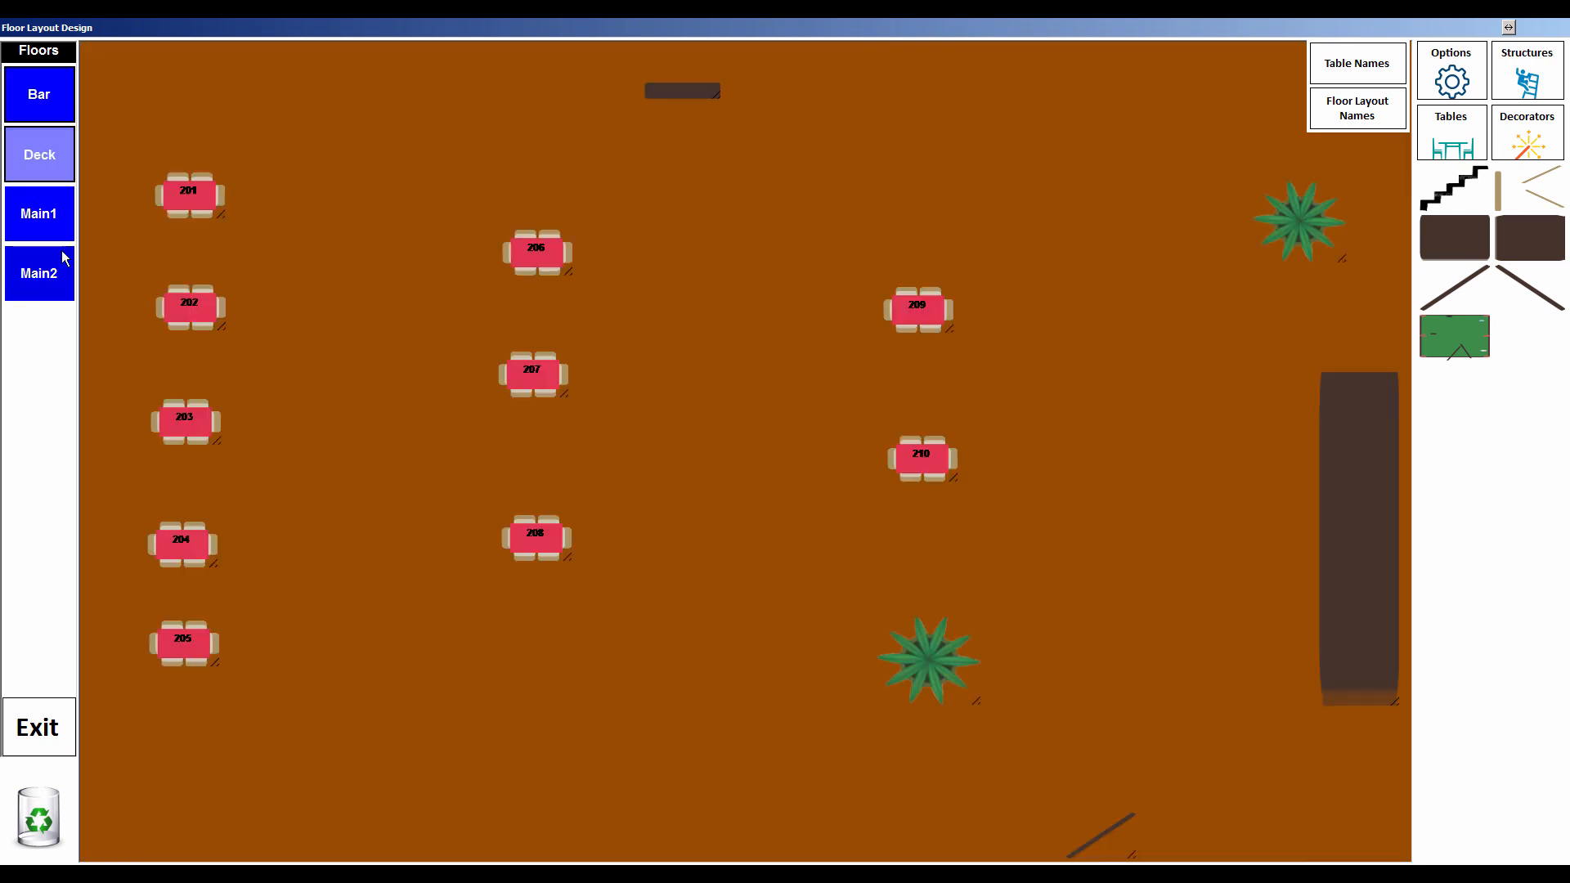
Open the Main1 floor and move the plant below table 8 slightly lower.
{"action": "left_click", "coordinate": [50, 222]}
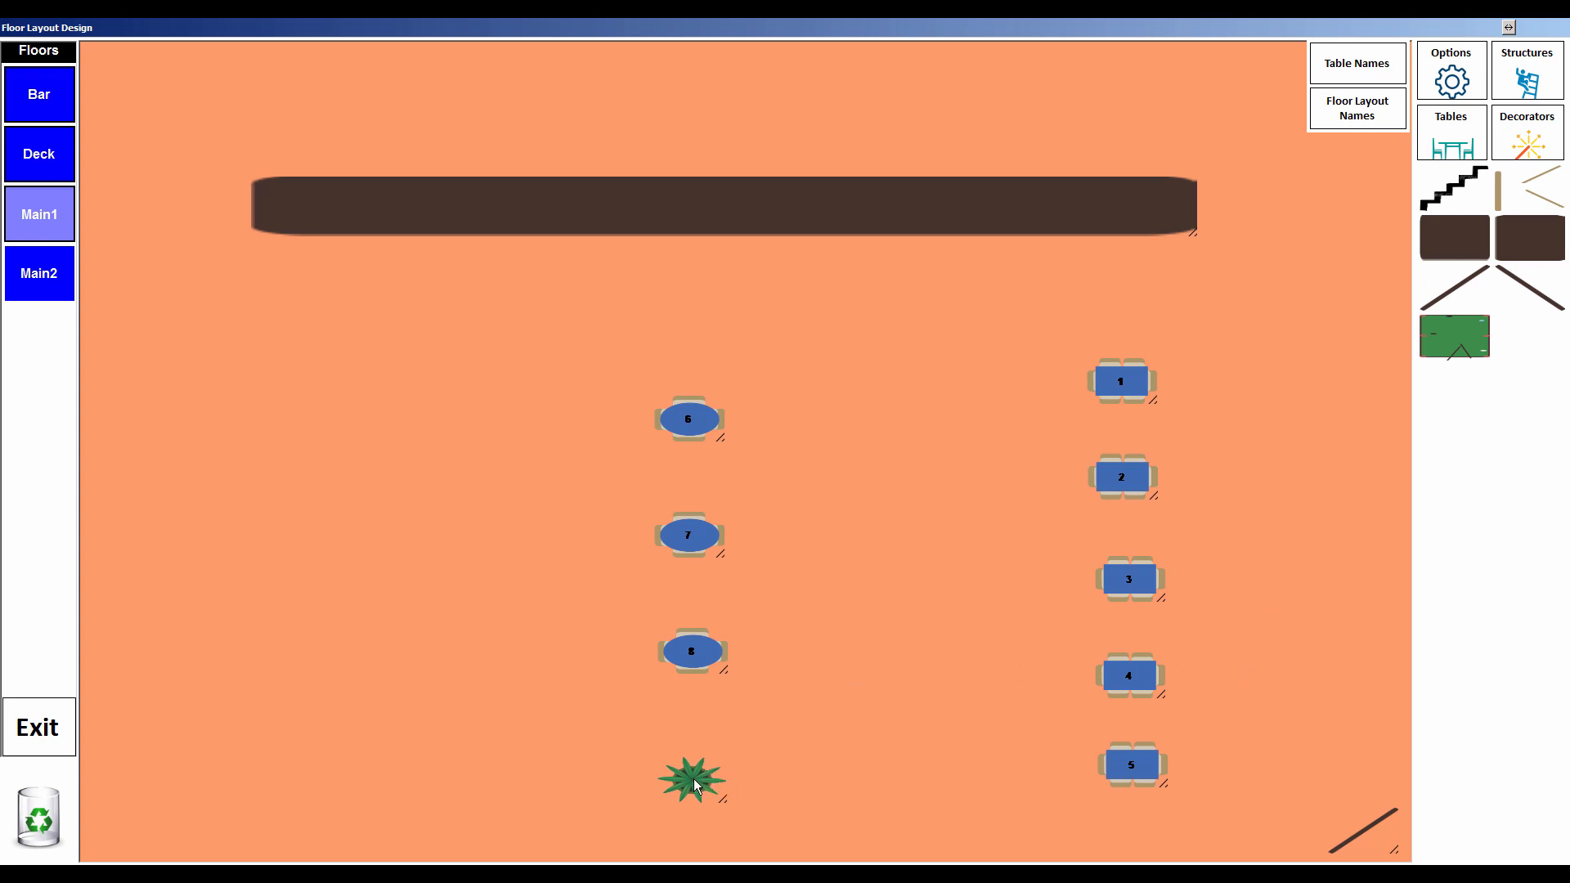
{"action": "mouse_move", "coordinate": [687, 783]}
{"action": "left_mouse_down"}
{"action": "mouse_move", "coordinate": [448, 671]}
{"action": "mouse_move", "coordinate": [813, 442]}
{"action": "mouse_move", "coordinate": [890, 357]}
{"action": "mouse_move", "coordinate": [713, 810]}
{"action": "mouse_move", "coordinate": [708, 790]}
{"action": "left_mouse_up"}
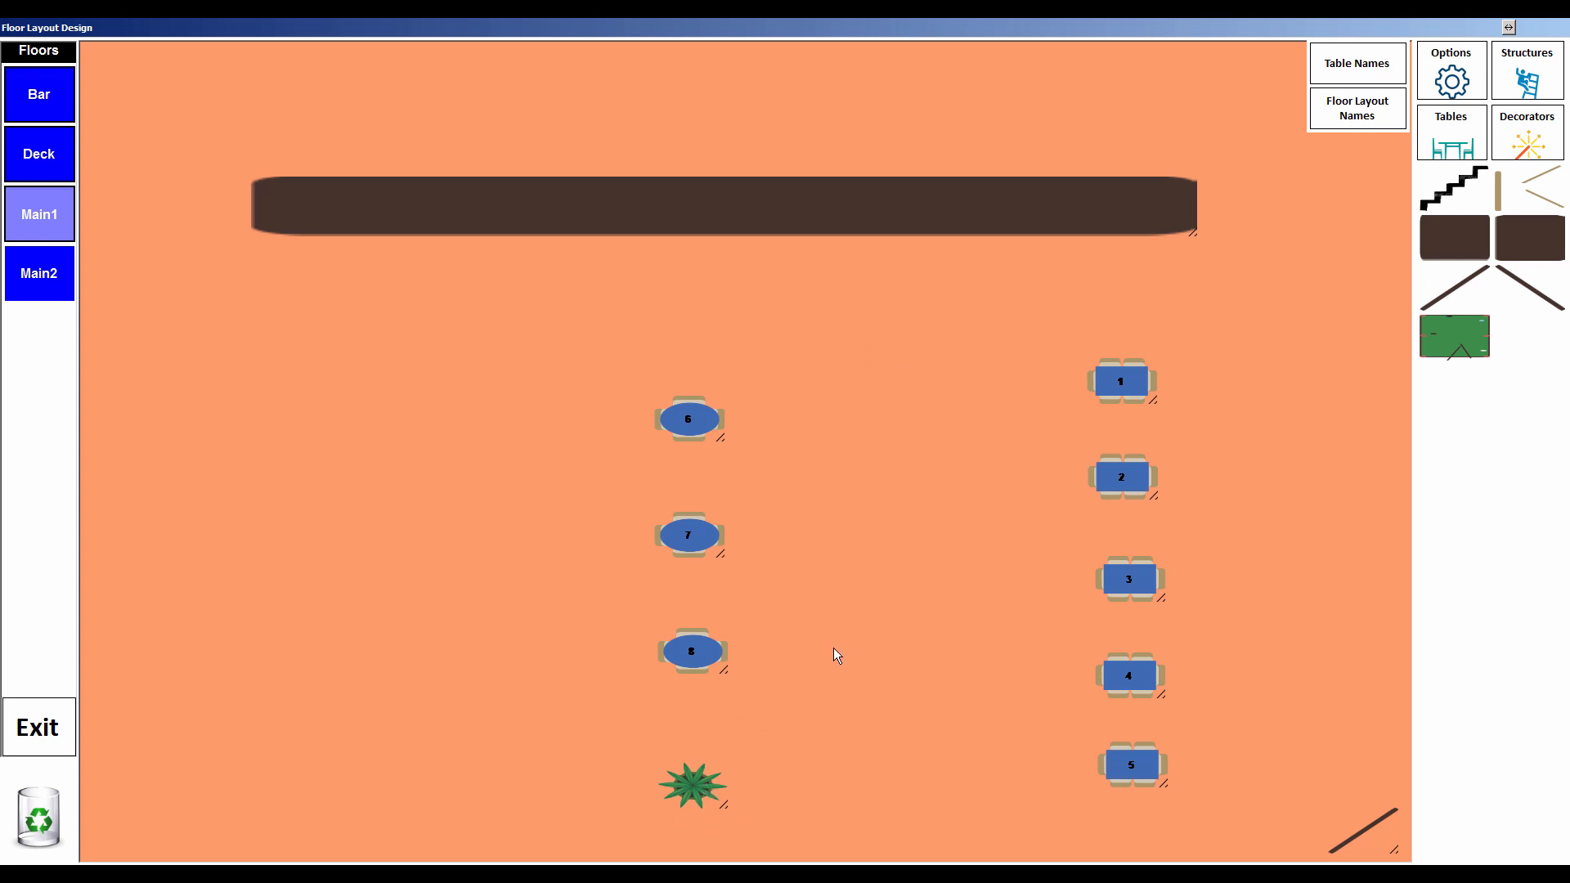
Add a staircase to the Main1 floor, enlarge it, and place it between the long counter's left end and table 6.
{"action": "left_click", "coordinate": [1521, 82]}
{"action": "left_click", "coordinate": [1452, 190]}
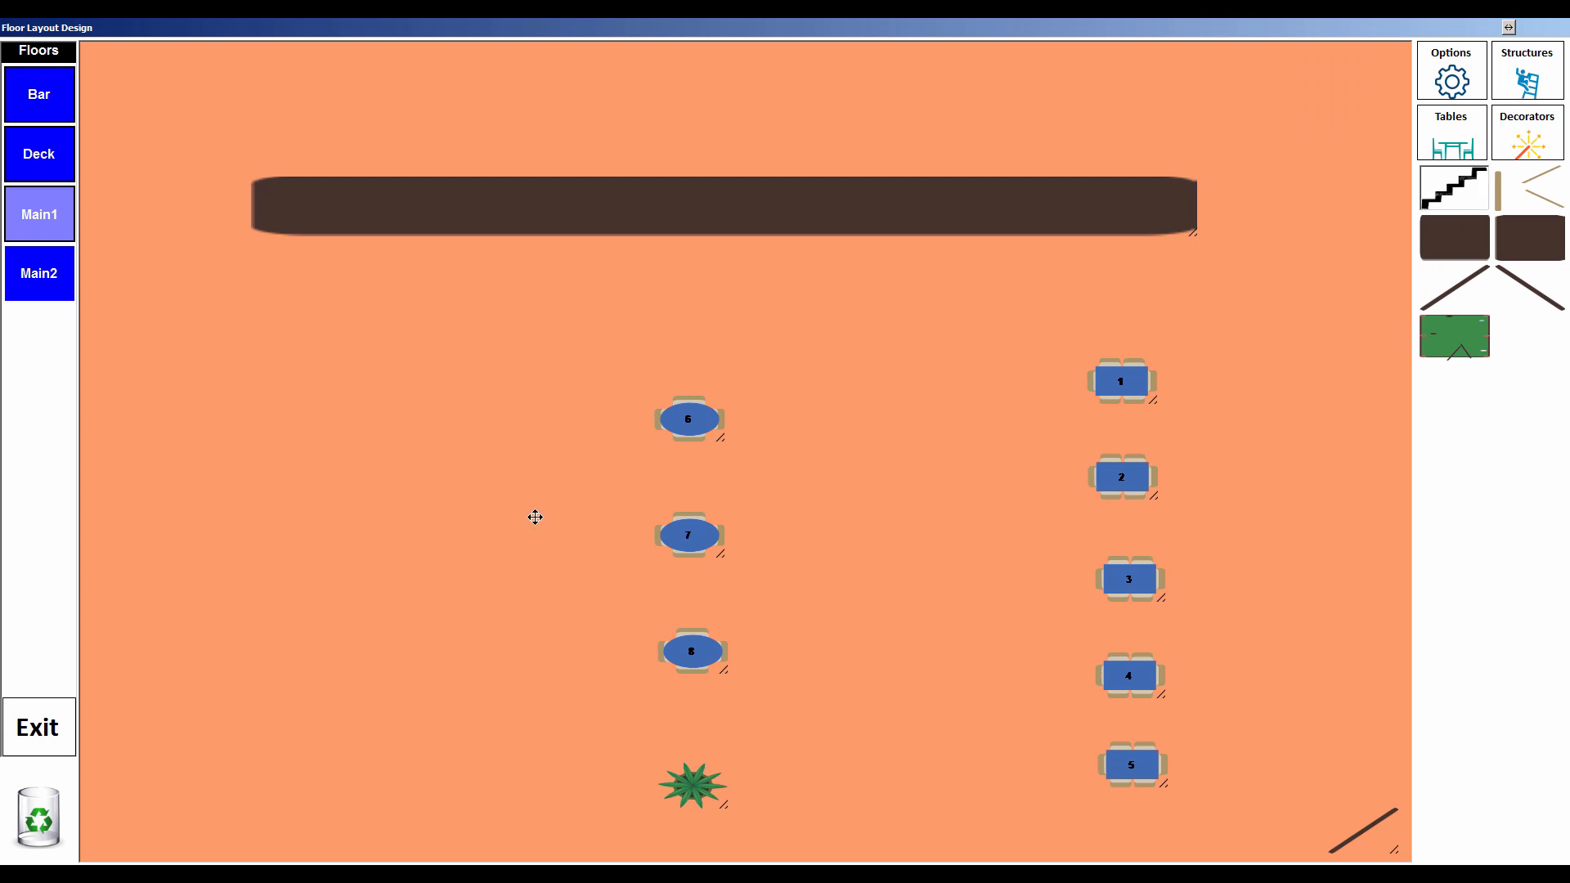
{"action": "left_click", "coordinate": [344, 600]}
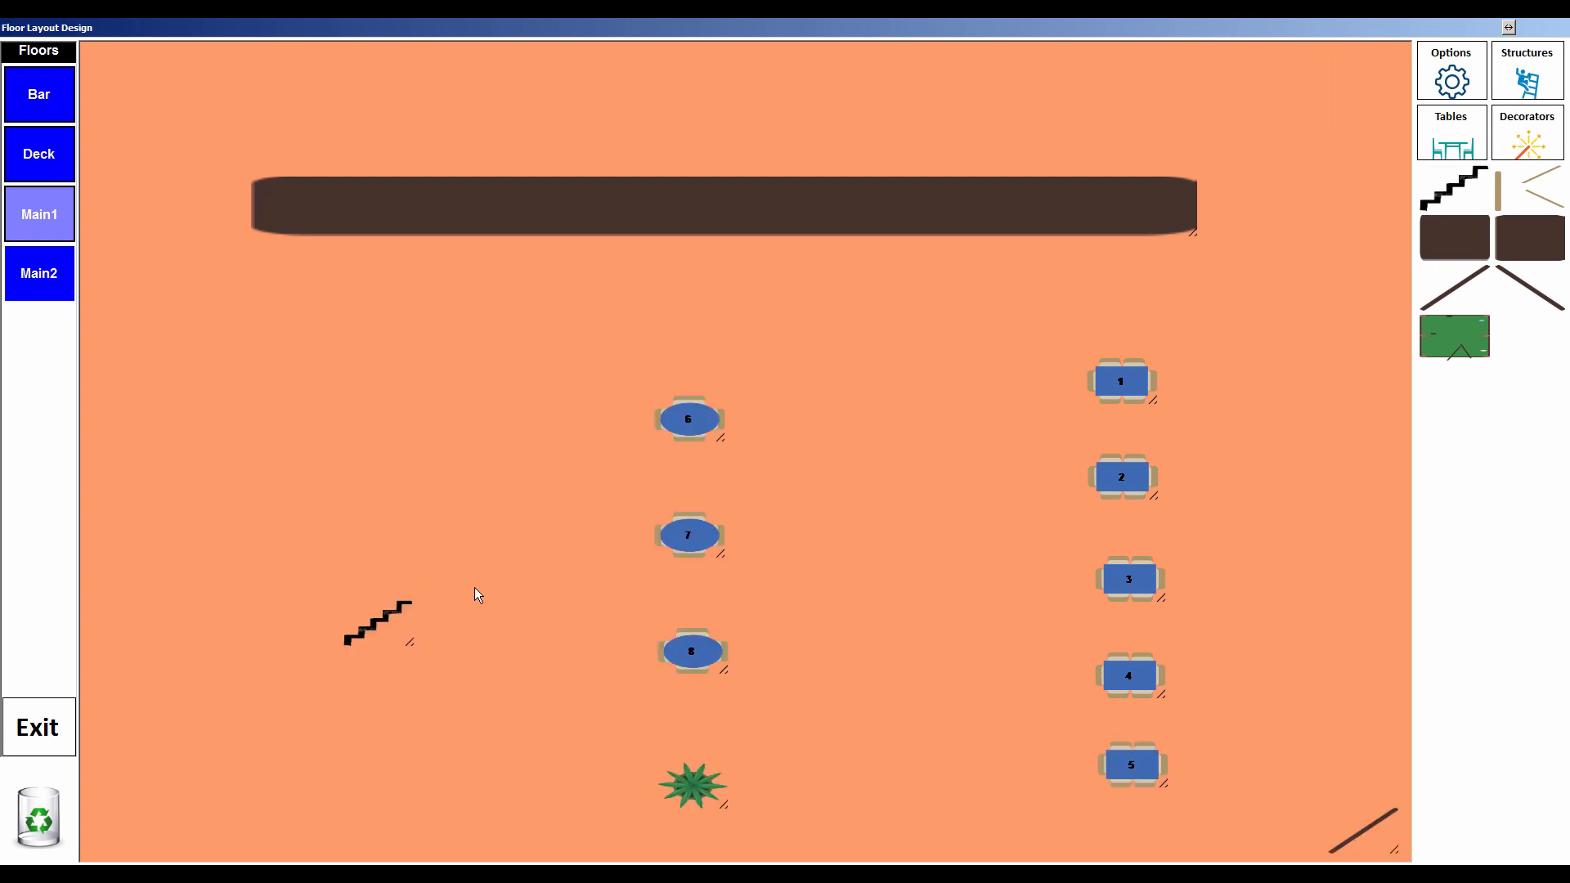
{"action": "left_click_drag", "start_coordinate": [409, 643], "coordinate": [529, 746]}
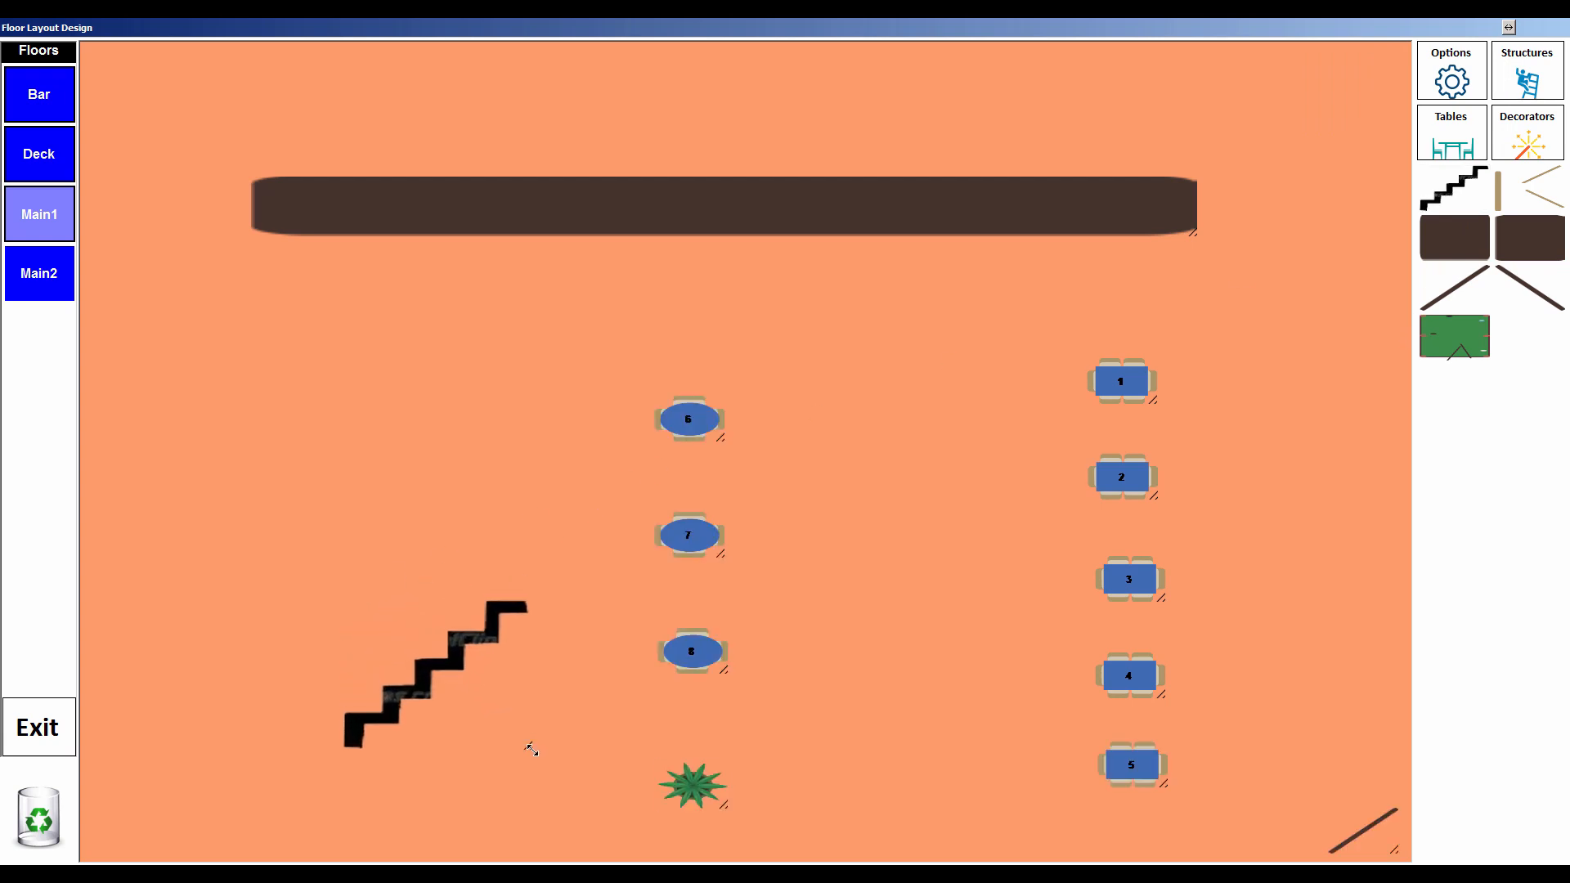
{"action": "left_click_drag", "start_coordinate": [456, 641], "coordinate": [384, 384]}
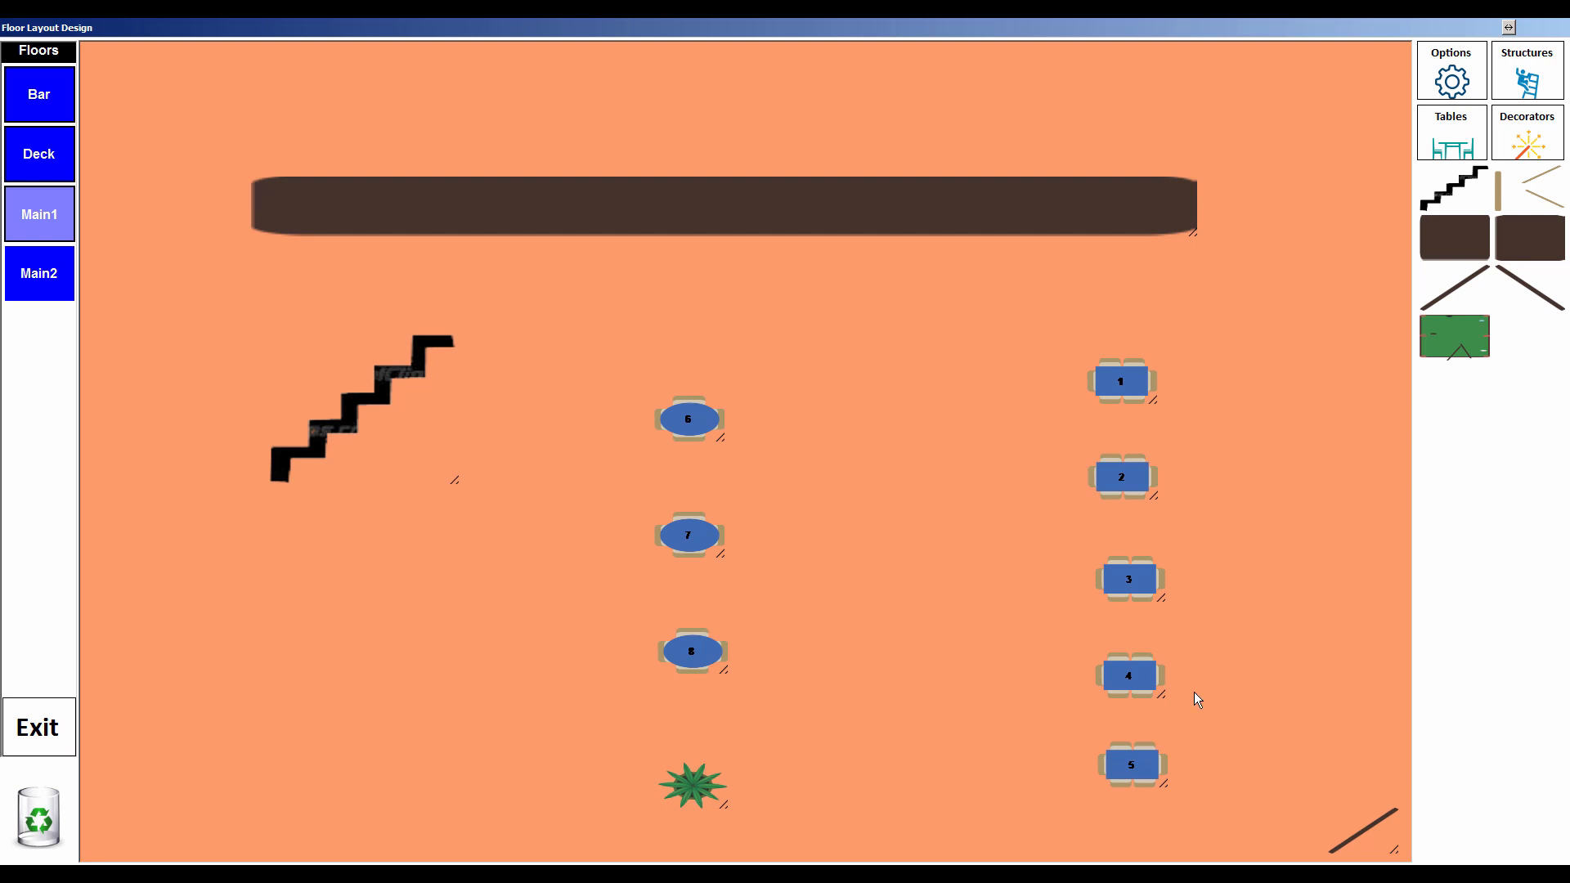
View the Bar floor, then exit the layout designer and return to the Deck floor plan.
{"action": "left_click", "coordinate": [36, 116]}
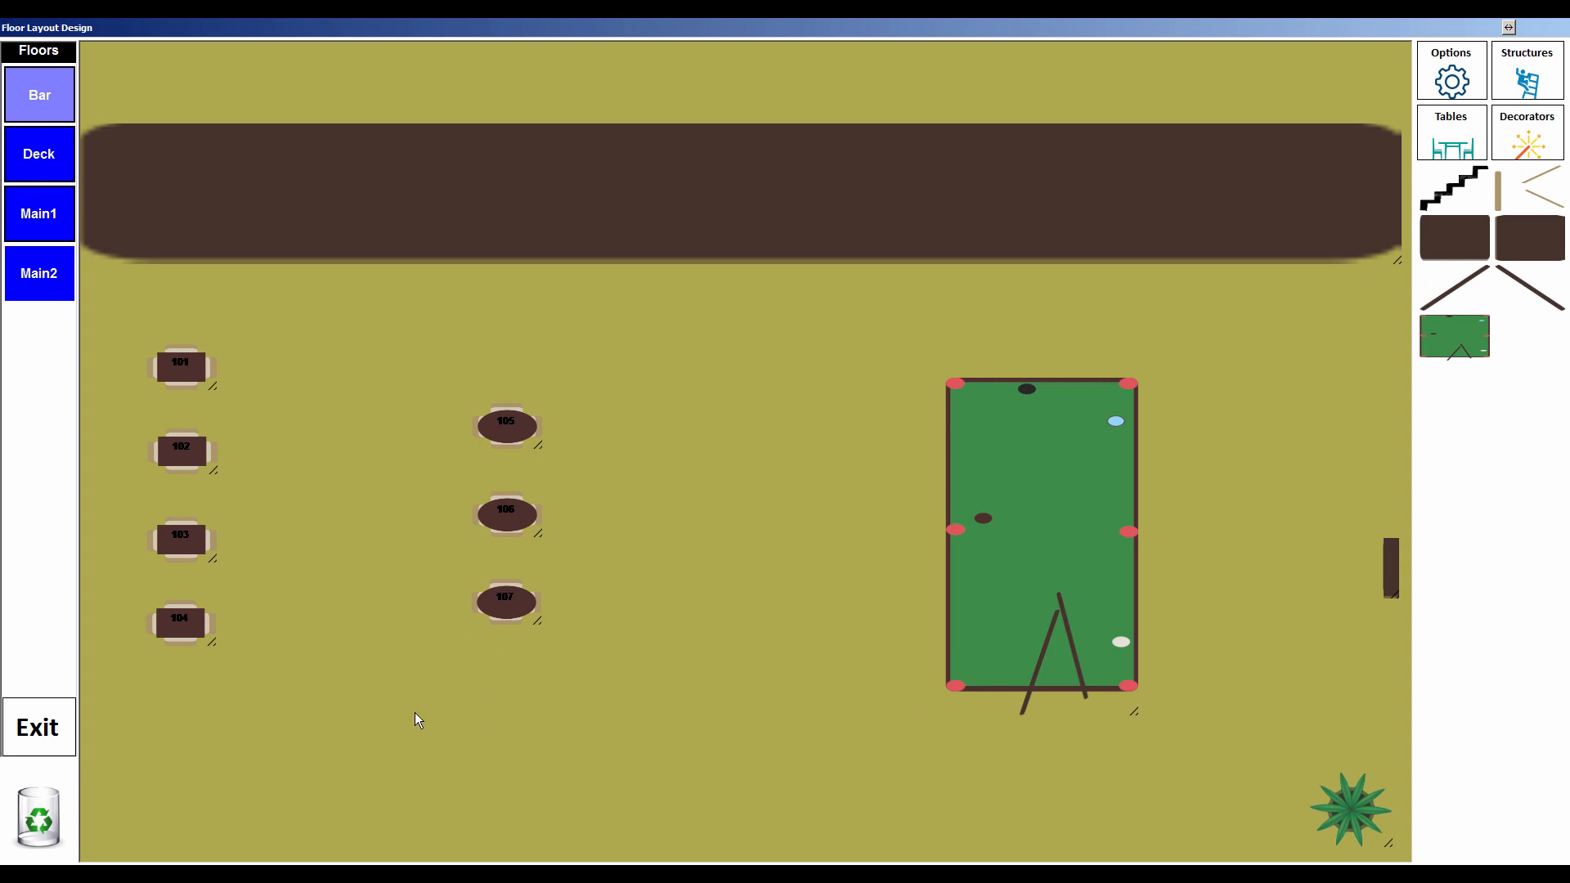
{"action": "left_click", "coordinate": [48, 724]}
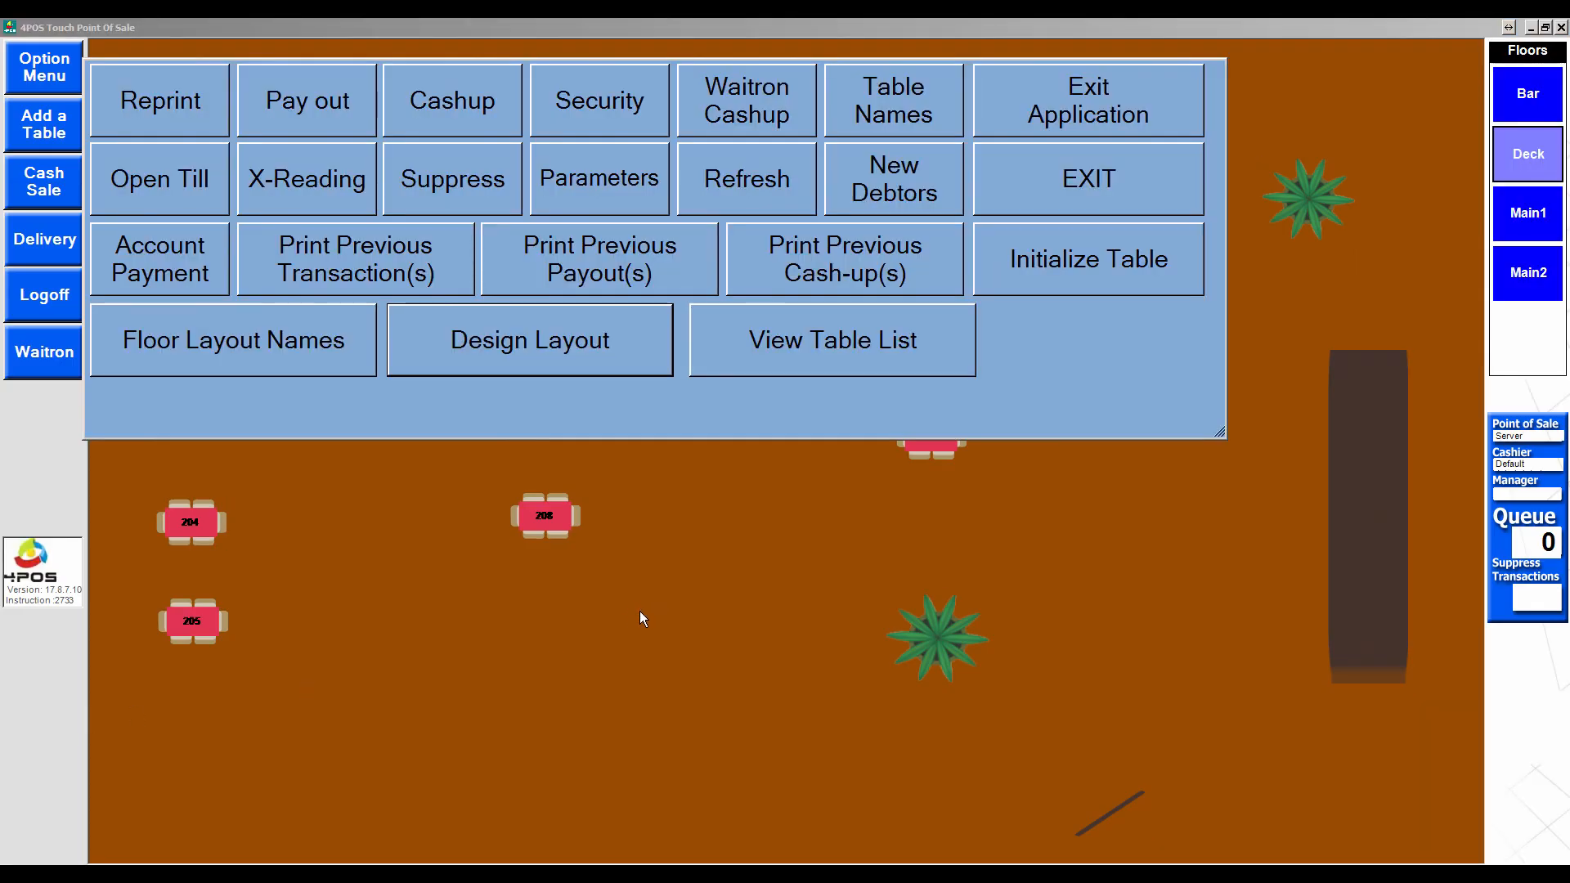
{"action": "left_click", "coordinate": [1112, 200]}
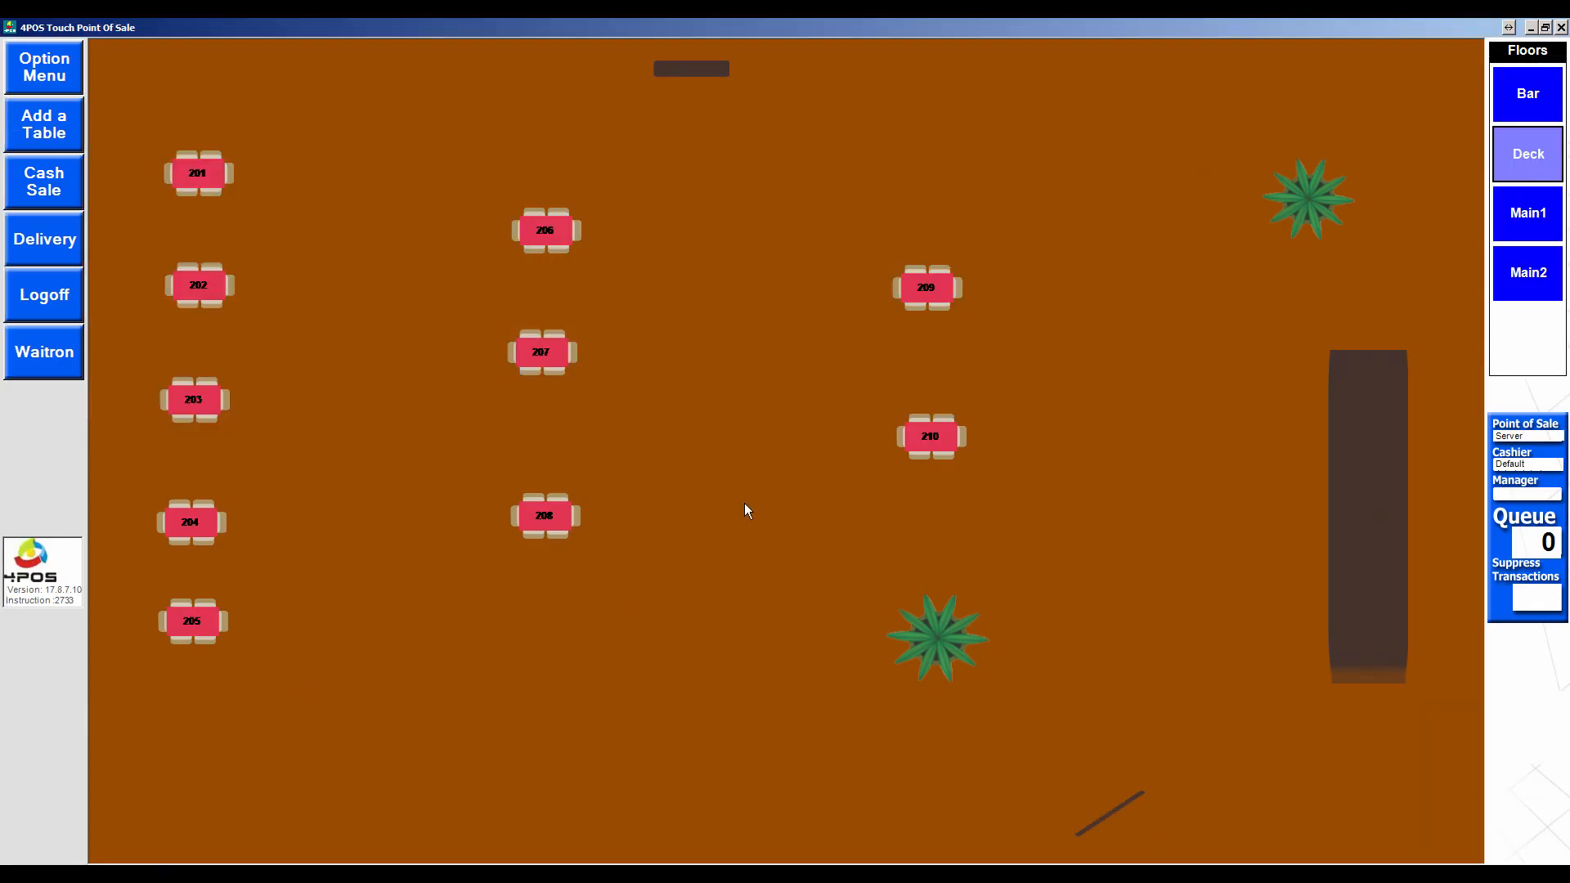
Open table 201 with a guest count of 4.
{"action": "left_click", "coordinate": [195, 176]}
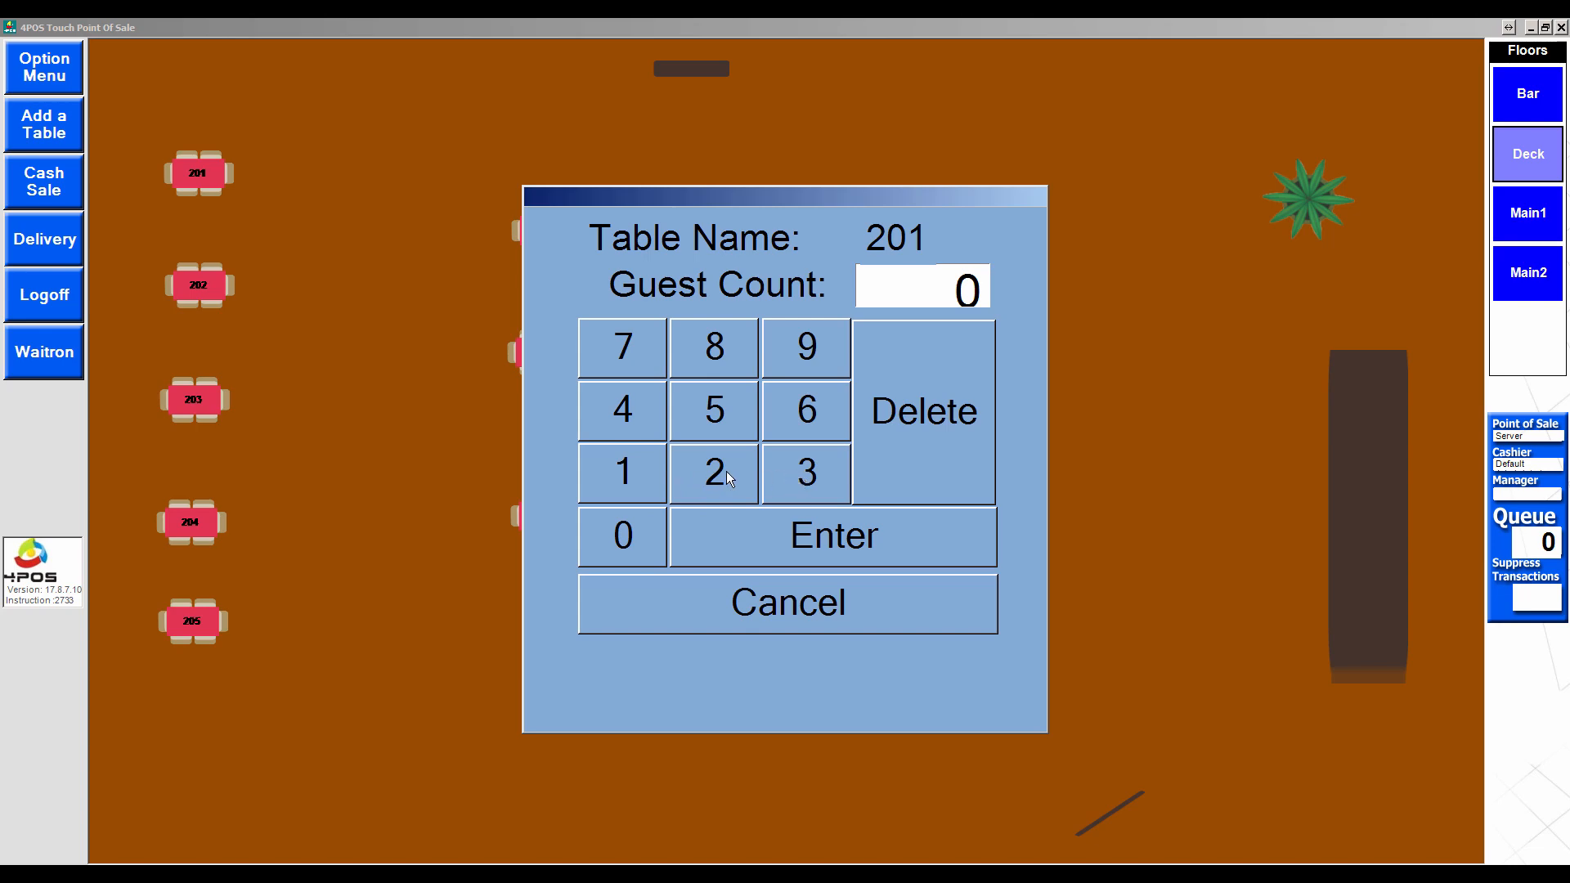
{"action": "left_click", "coordinate": [612, 412]}
{"action": "left_click", "coordinate": [796, 536]}
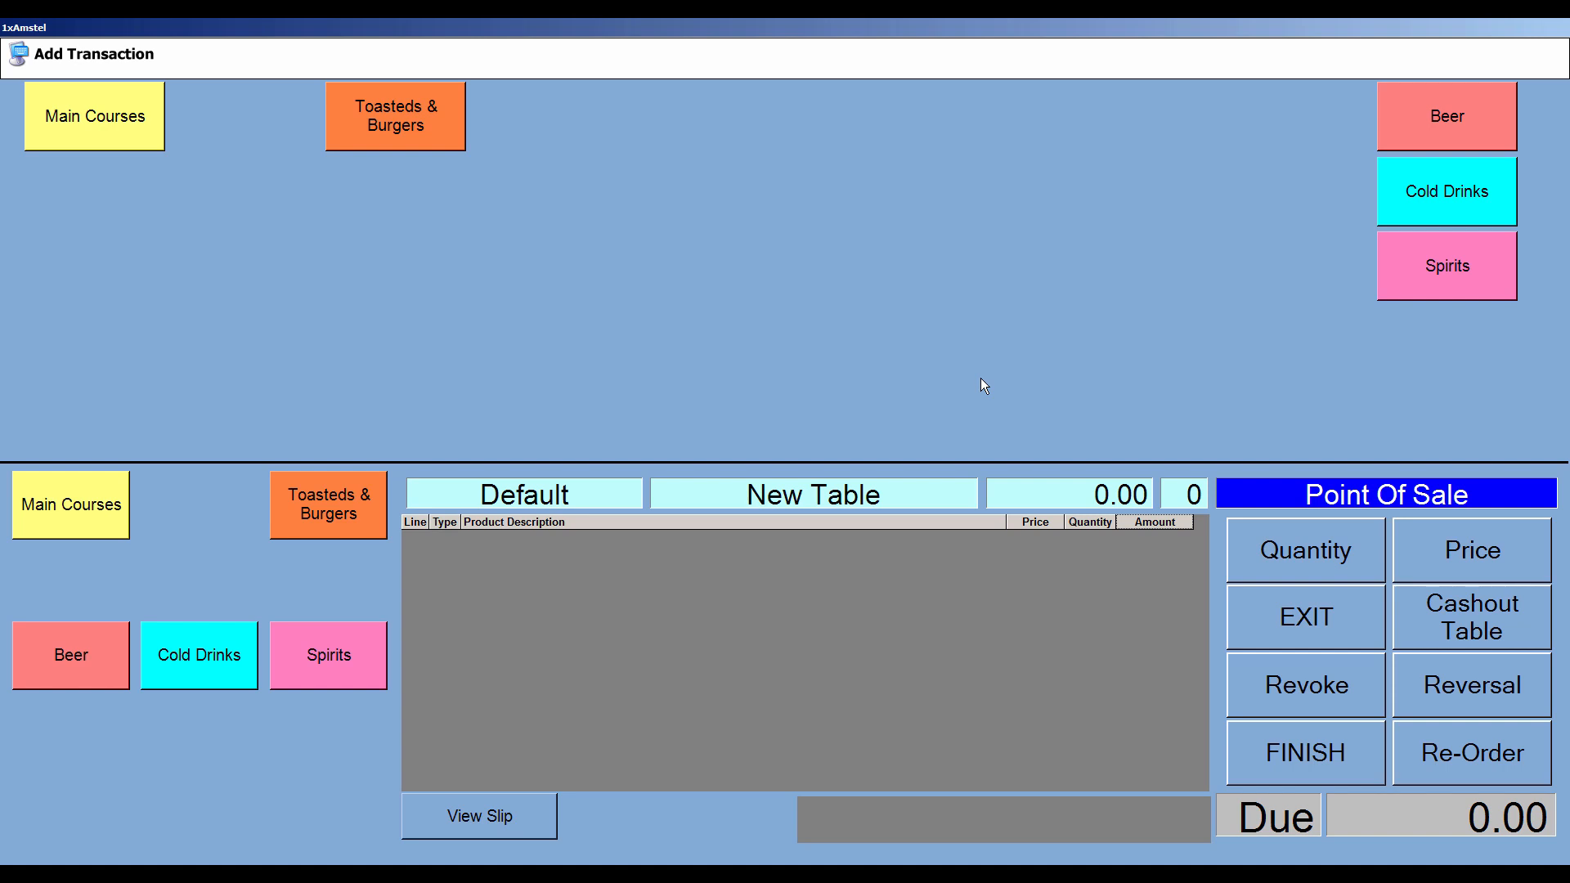
Enter button configuration and create a new menu named Desserts in the third row of the first column.
{"action": "key", "text": "F12"}
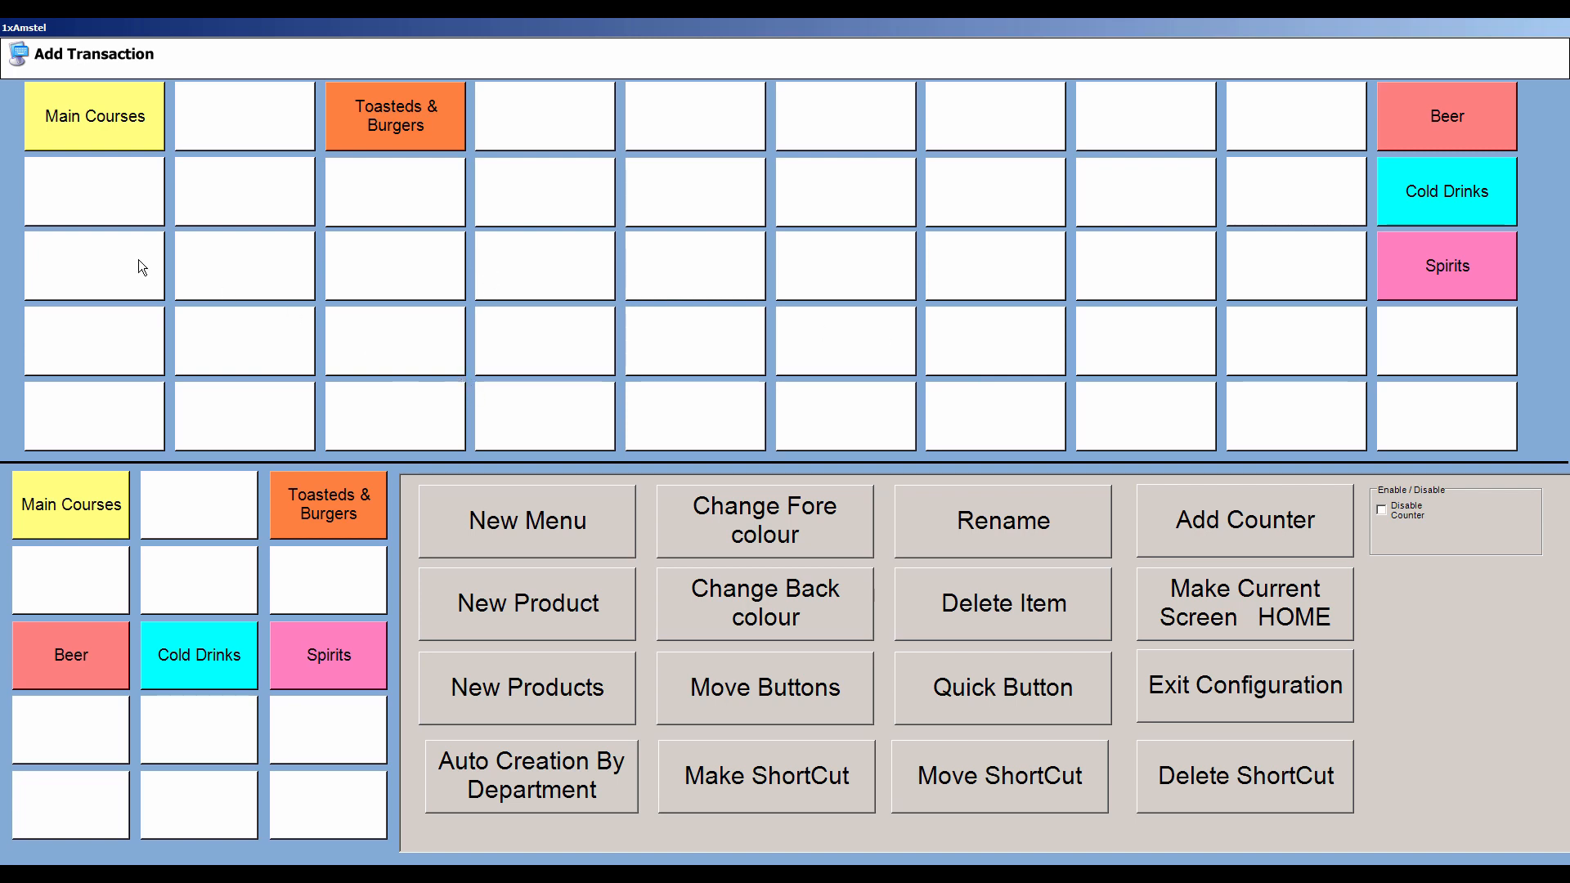
{"action": "left_click", "coordinate": [98, 280]}
{"action": "left_click", "coordinate": [571, 525]}
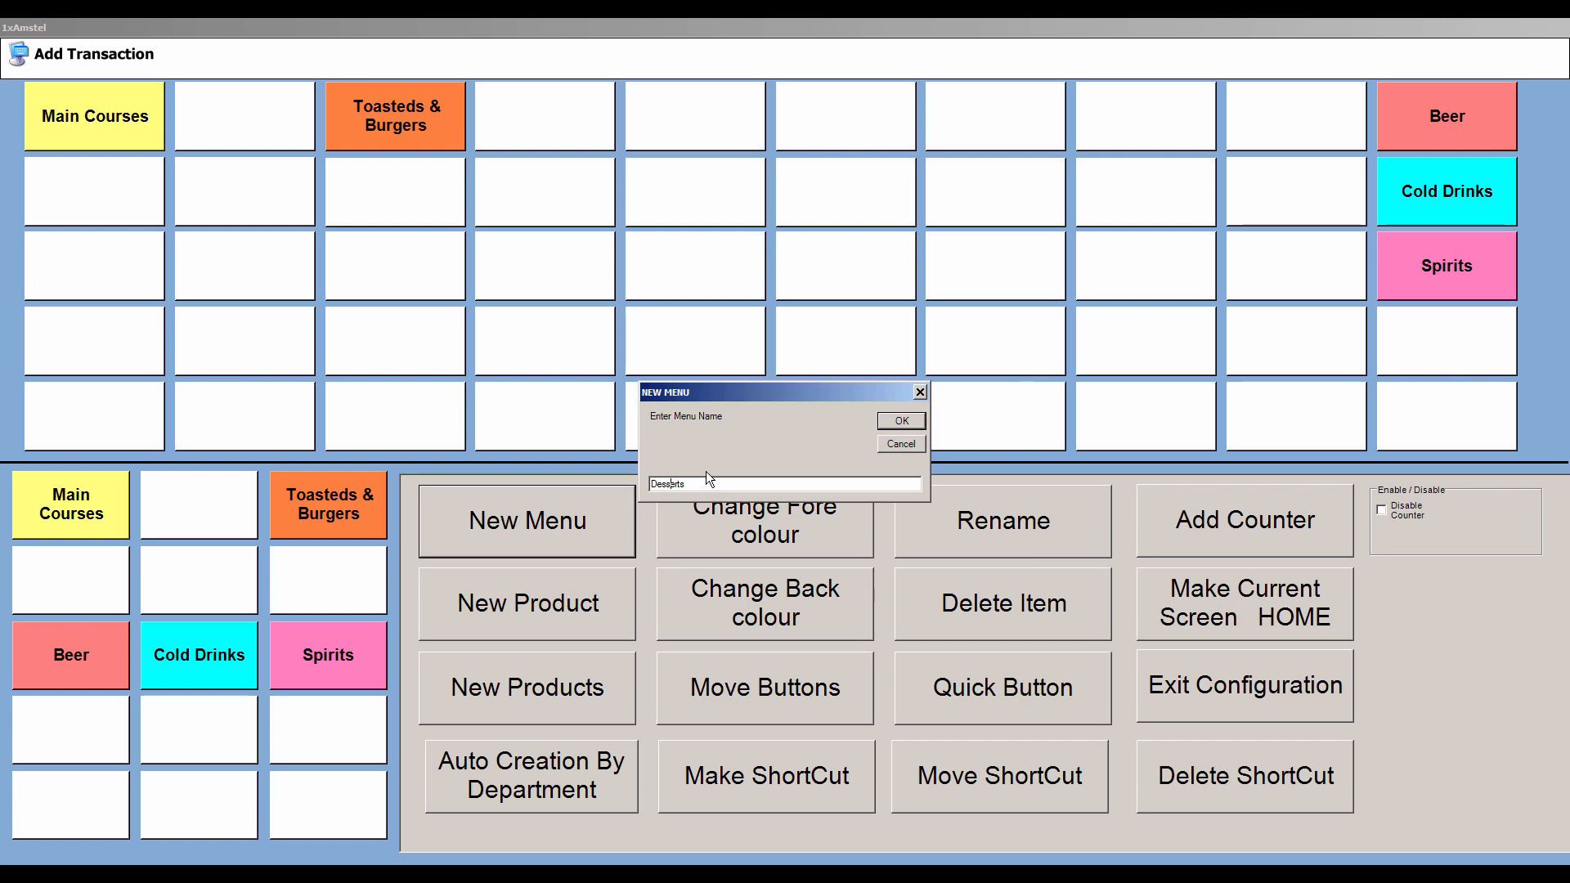
{"action": "left_click", "coordinate": [900, 421]}
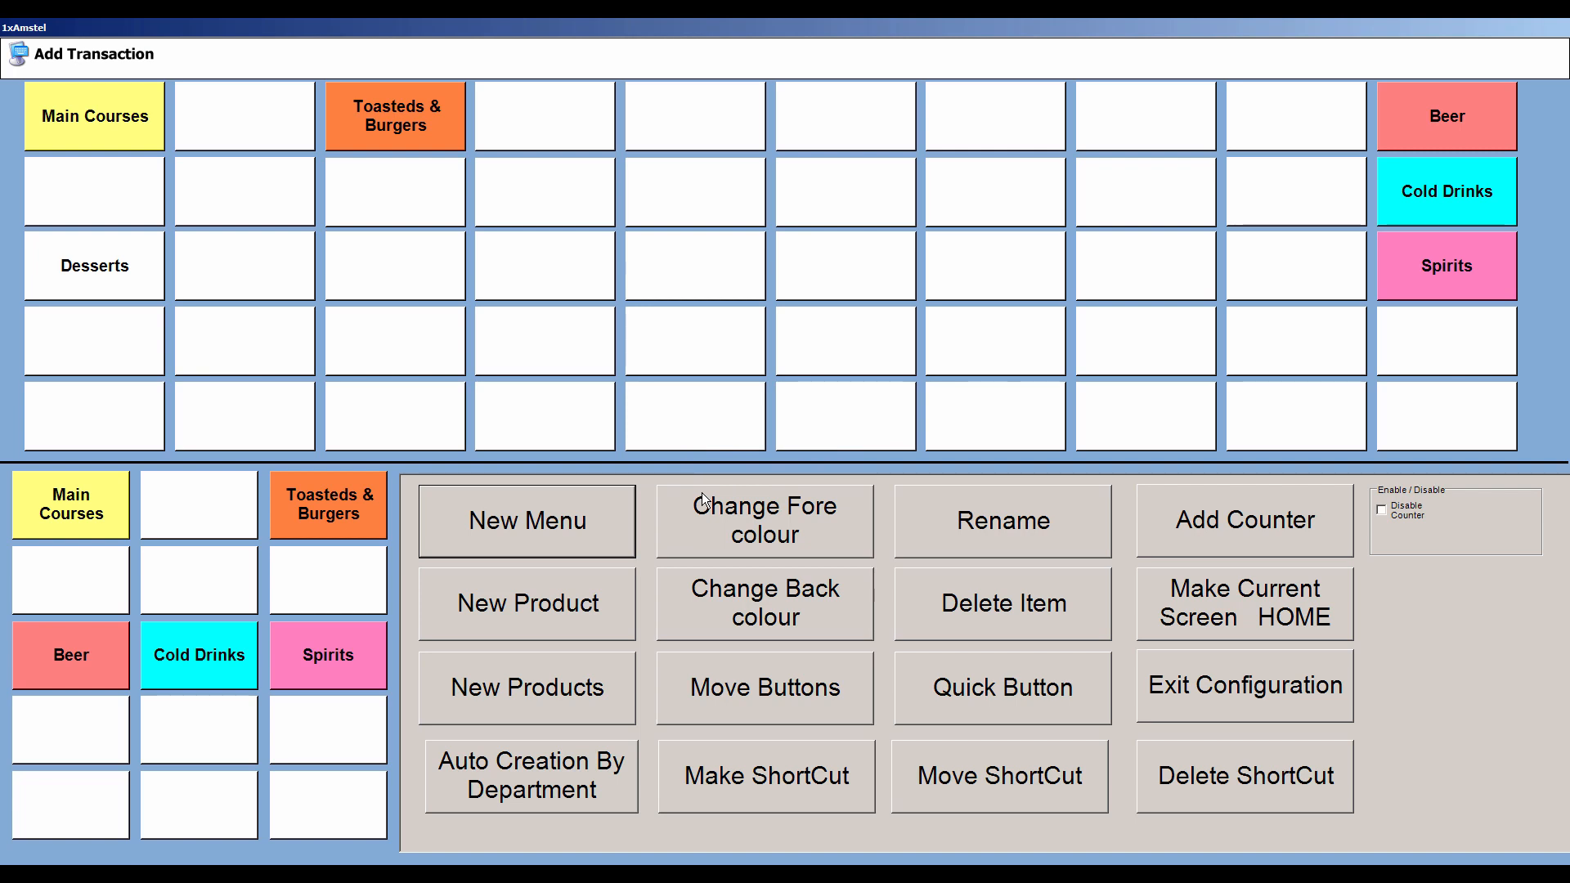
Set the Desserts button's background colour to orange and exit configuration.
{"action": "left_click", "coordinate": [95, 286]}
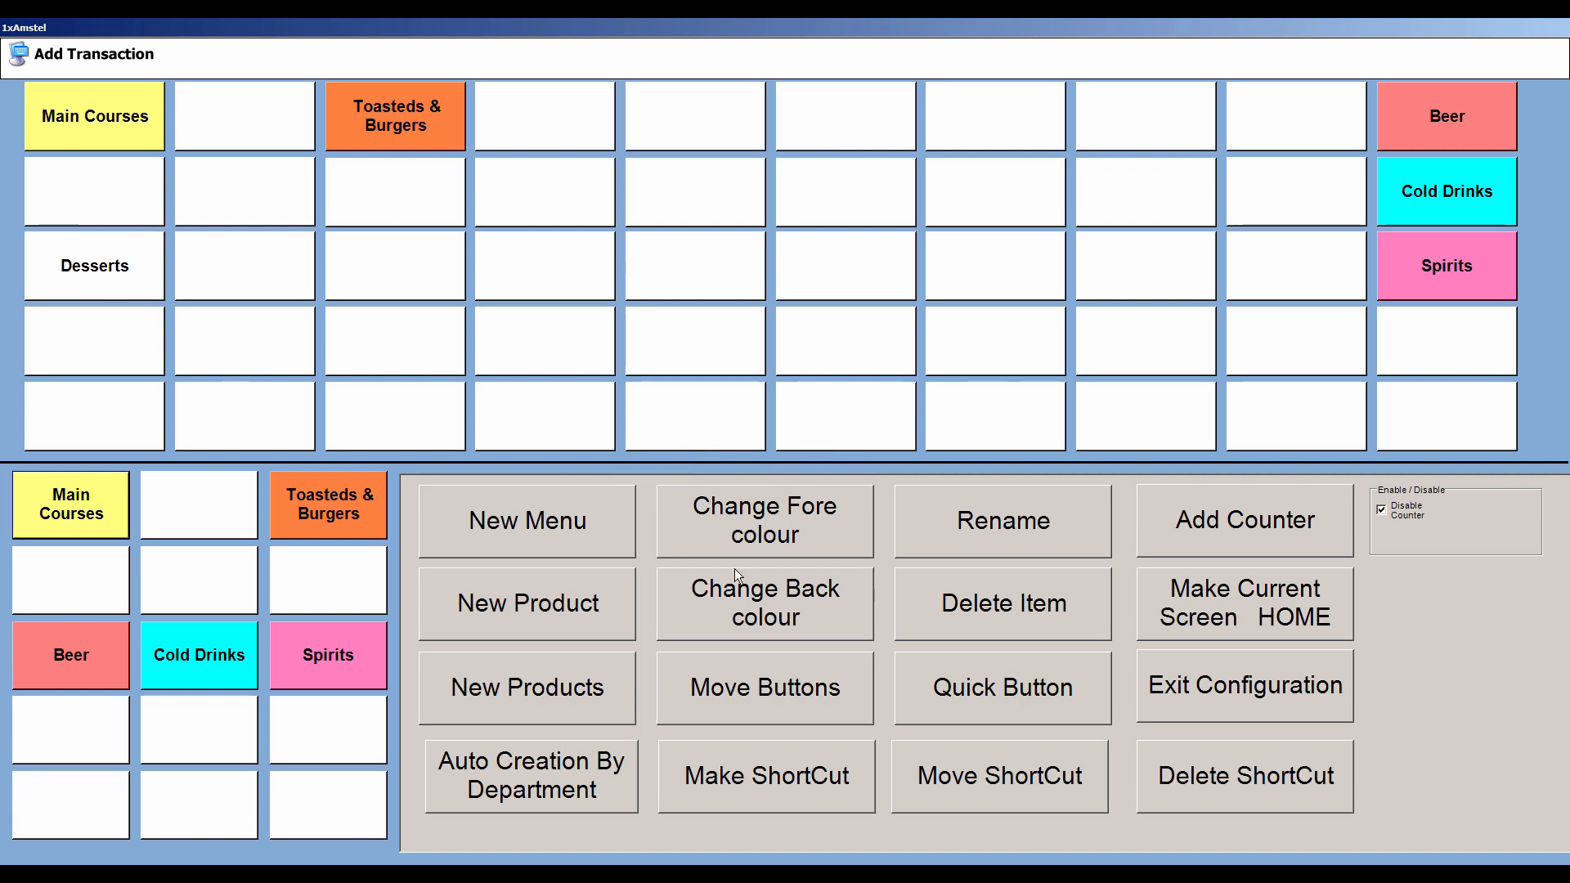
{"action": "left_click", "coordinate": [811, 586]}
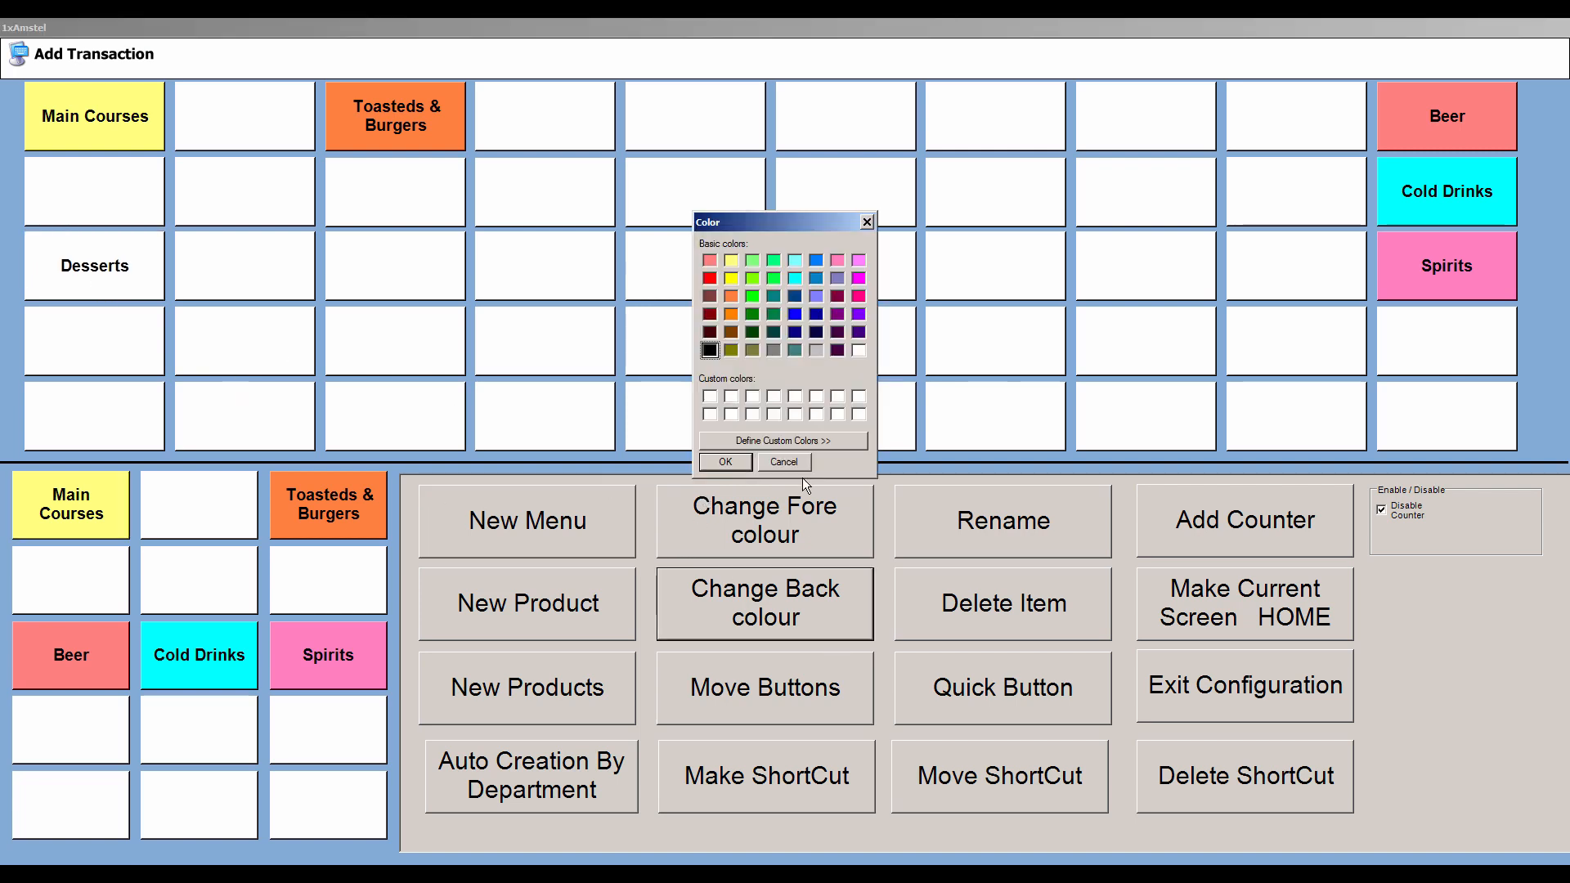
{"action": "left_click", "coordinate": [712, 278]}
{"action": "left_click", "coordinate": [728, 460]}
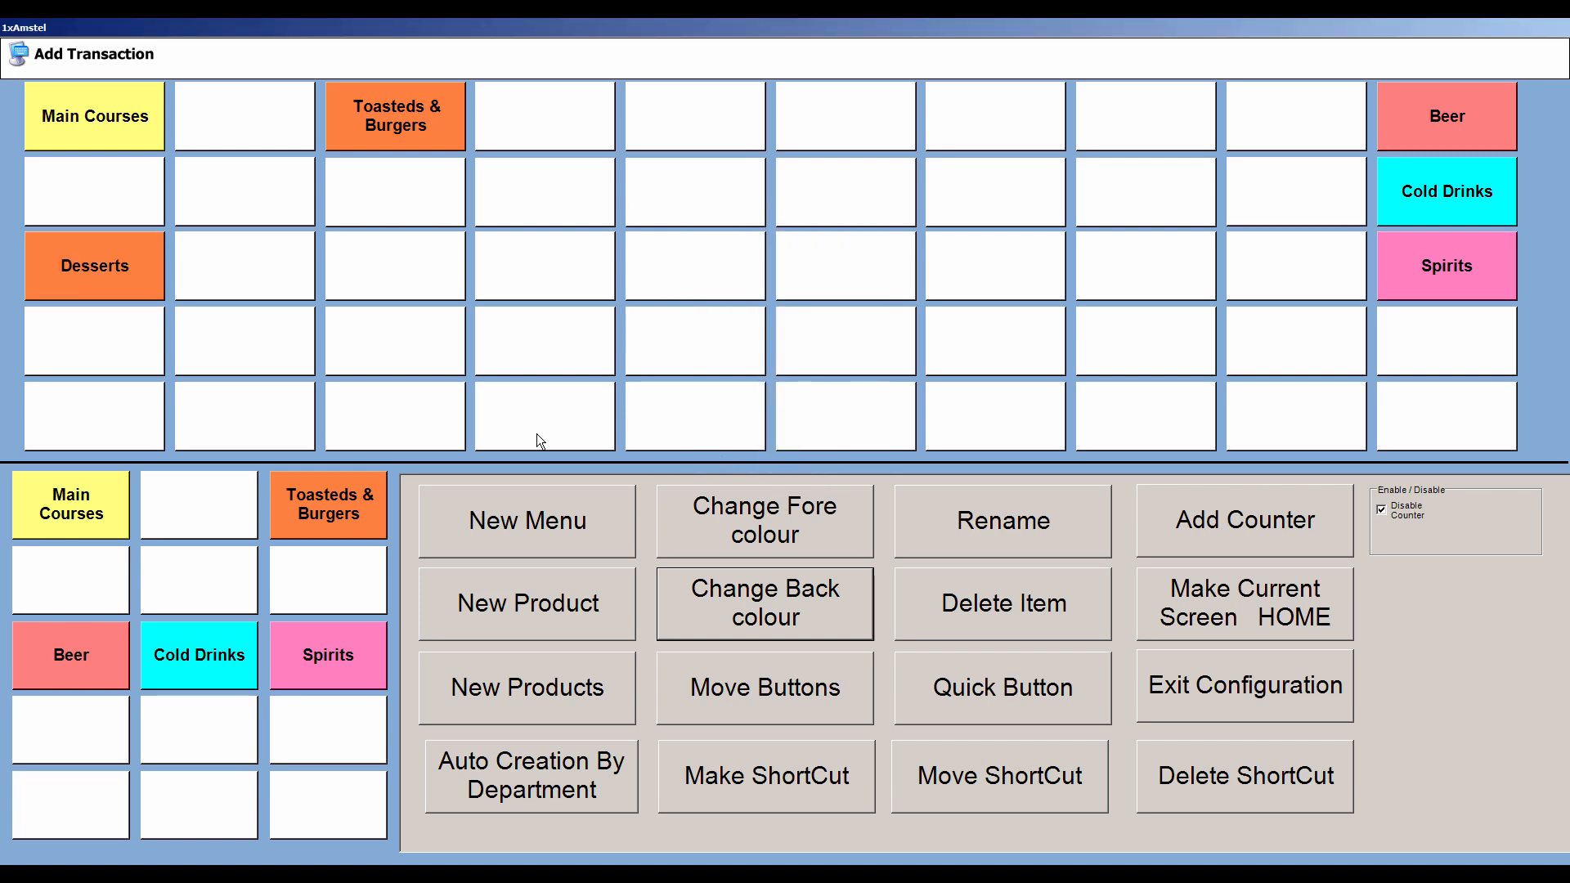
{"action": "left_click", "coordinate": [1205, 695]}
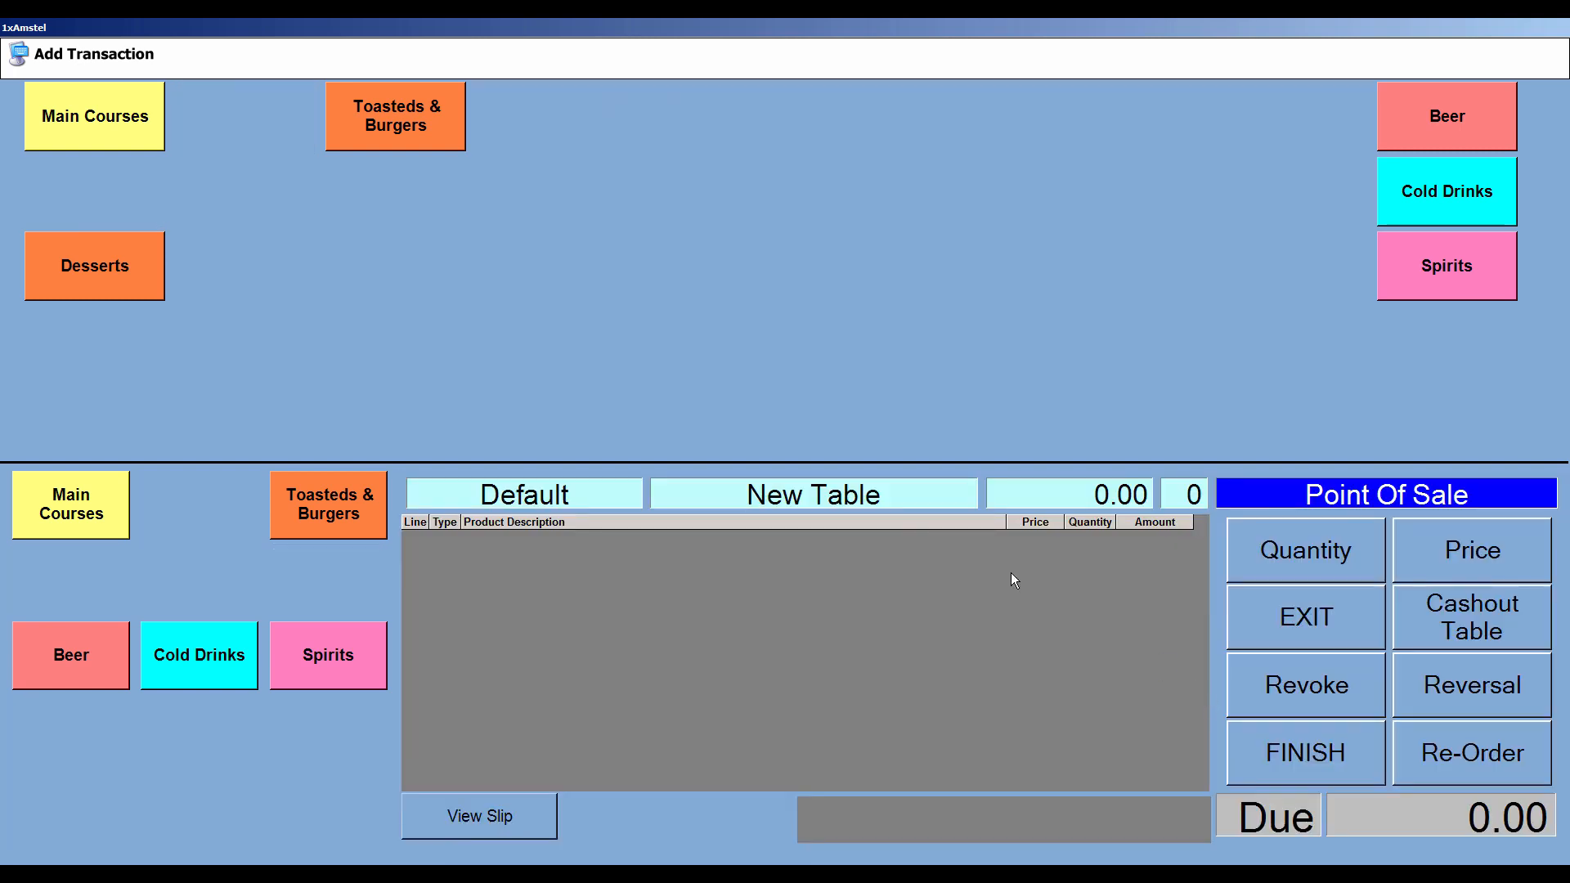
In the Main Courses menu, create a quick button for a new stock item T-Bone 500g priced at 149.95.
{"action": "left_click", "coordinate": [144, 128]}
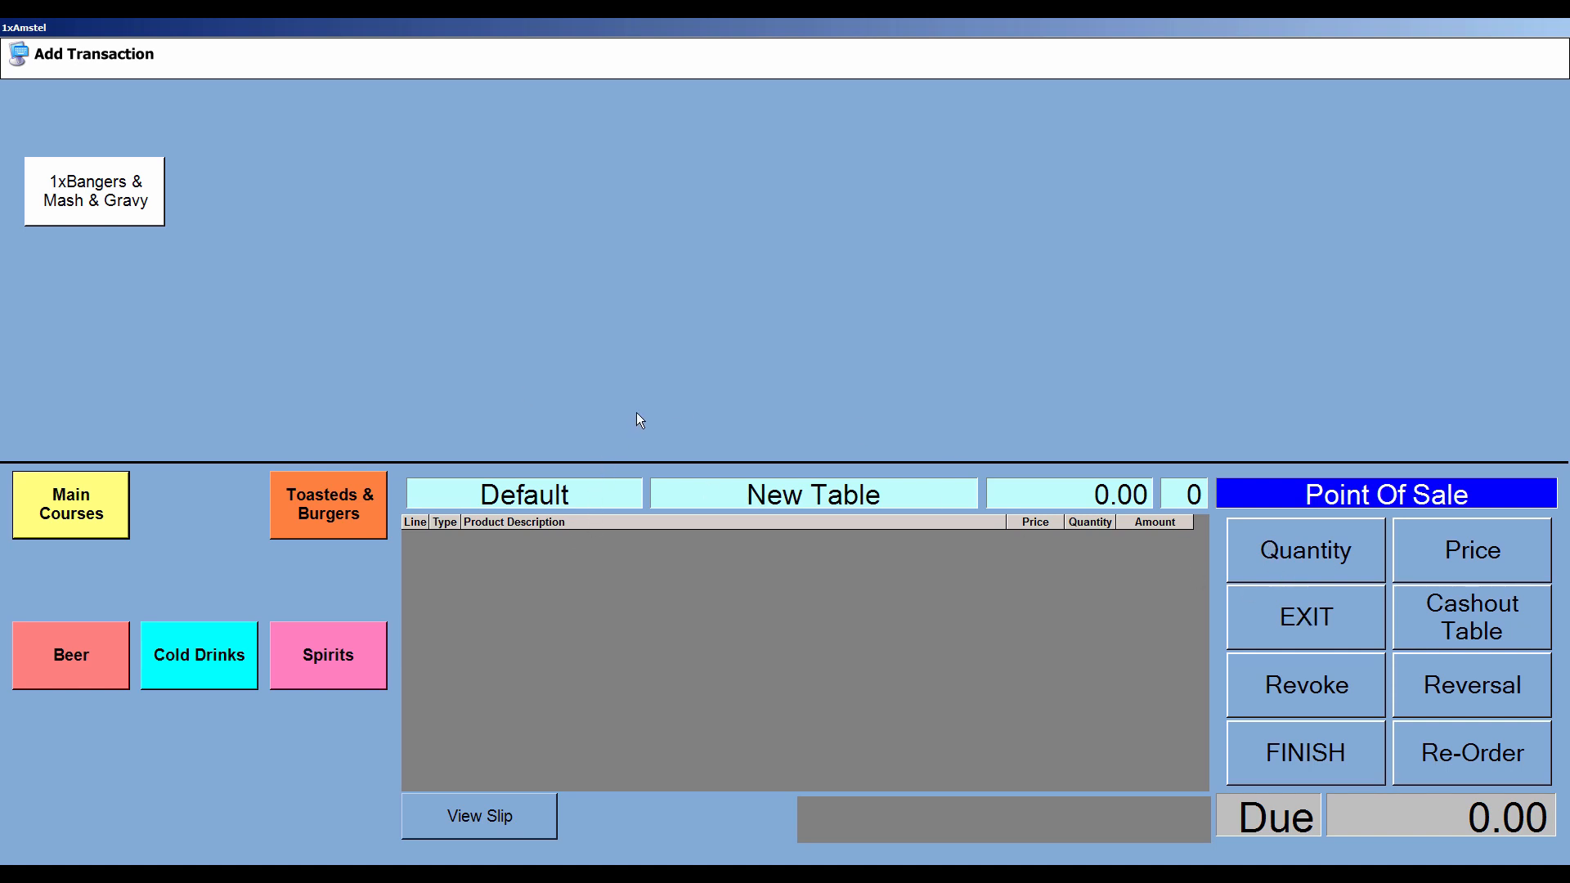
{"action": "key", "text": "F12"}
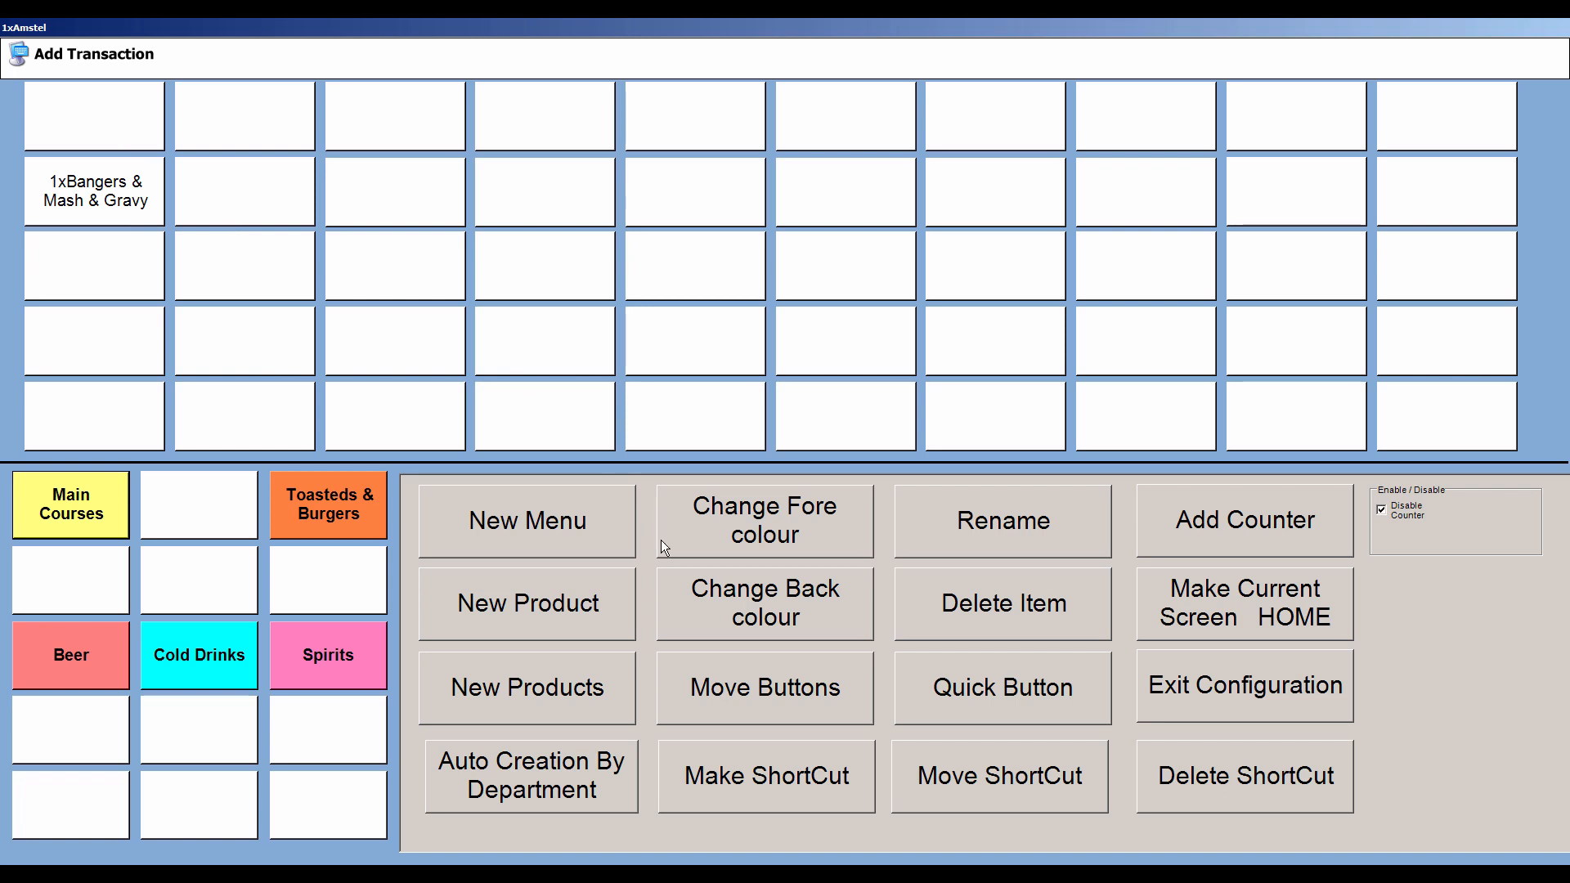
{"action": "left_click", "coordinate": [1056, 694]}
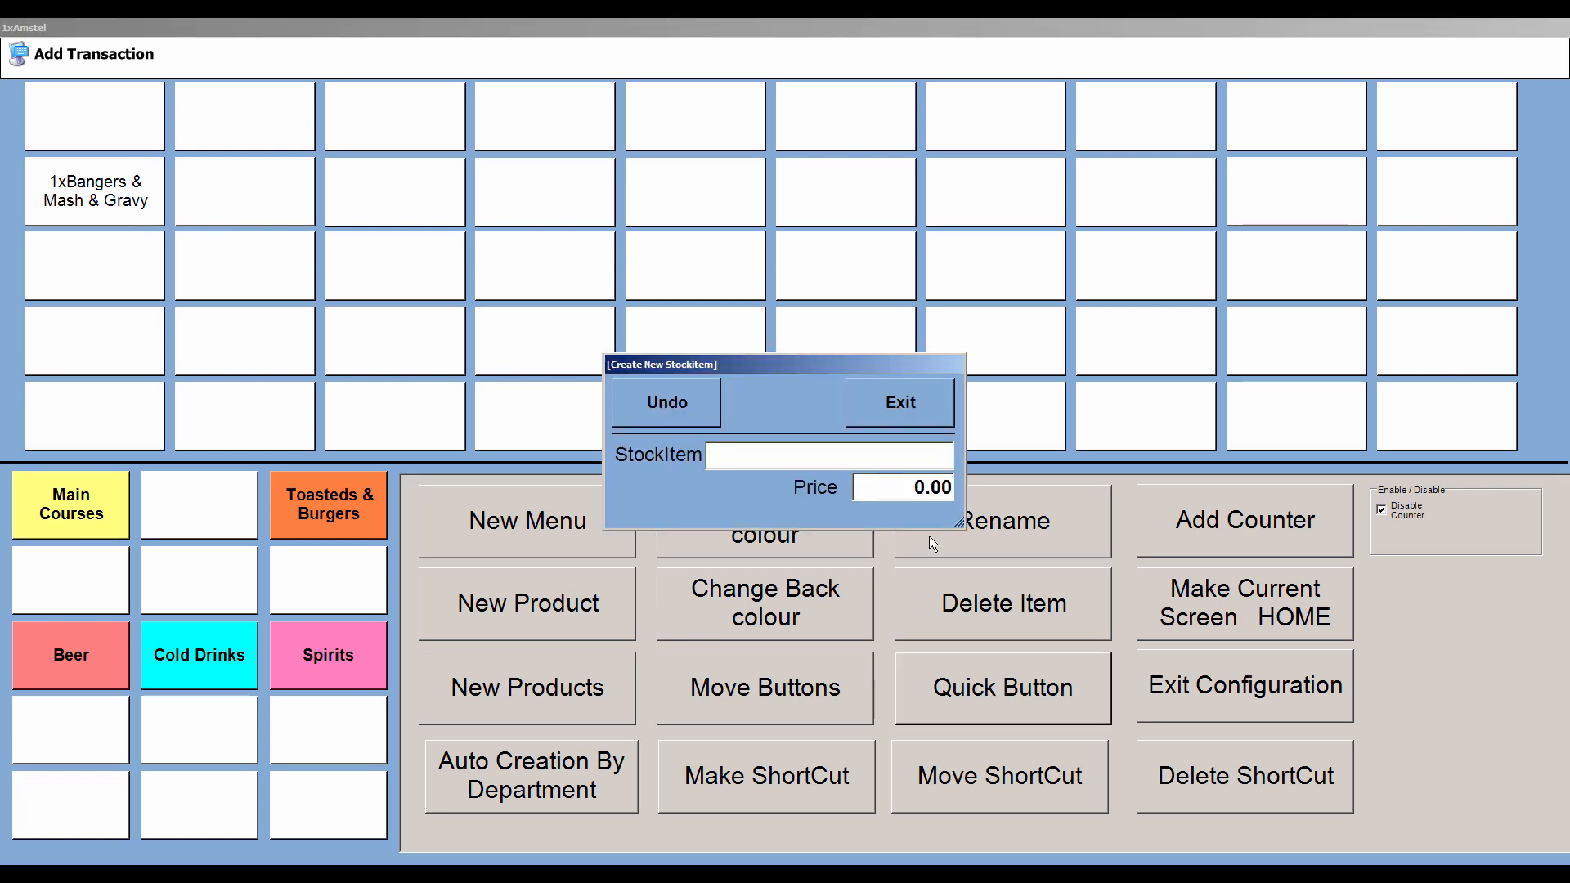
{"action": "type", "text": "T-Bone 500g"}
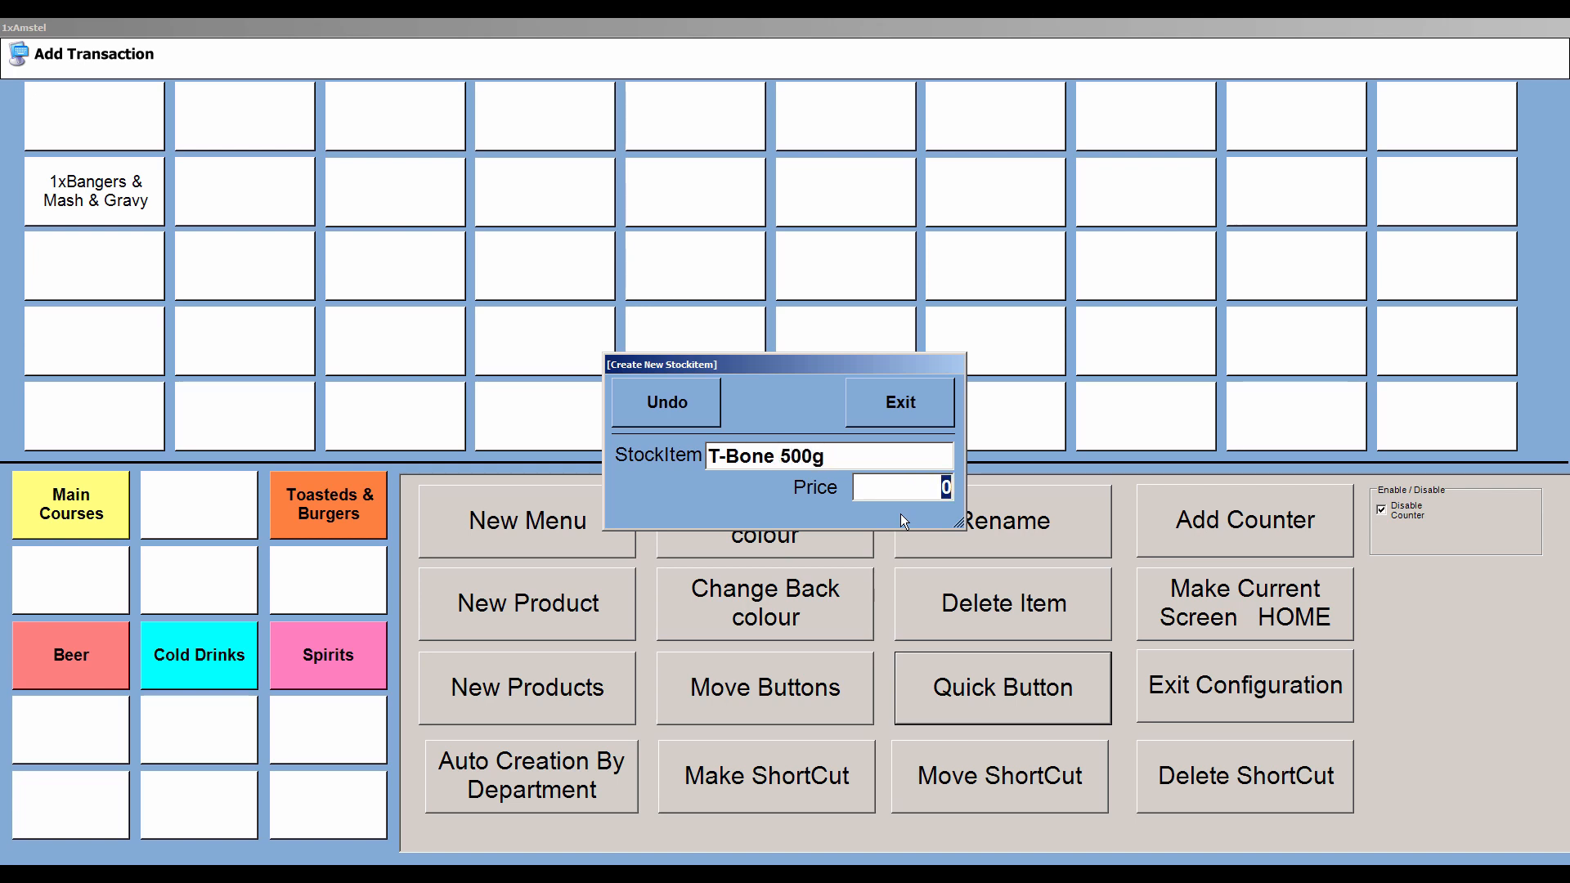
{"action": "type", "text": "14995"}
{"action": "key", "text": "Return"}
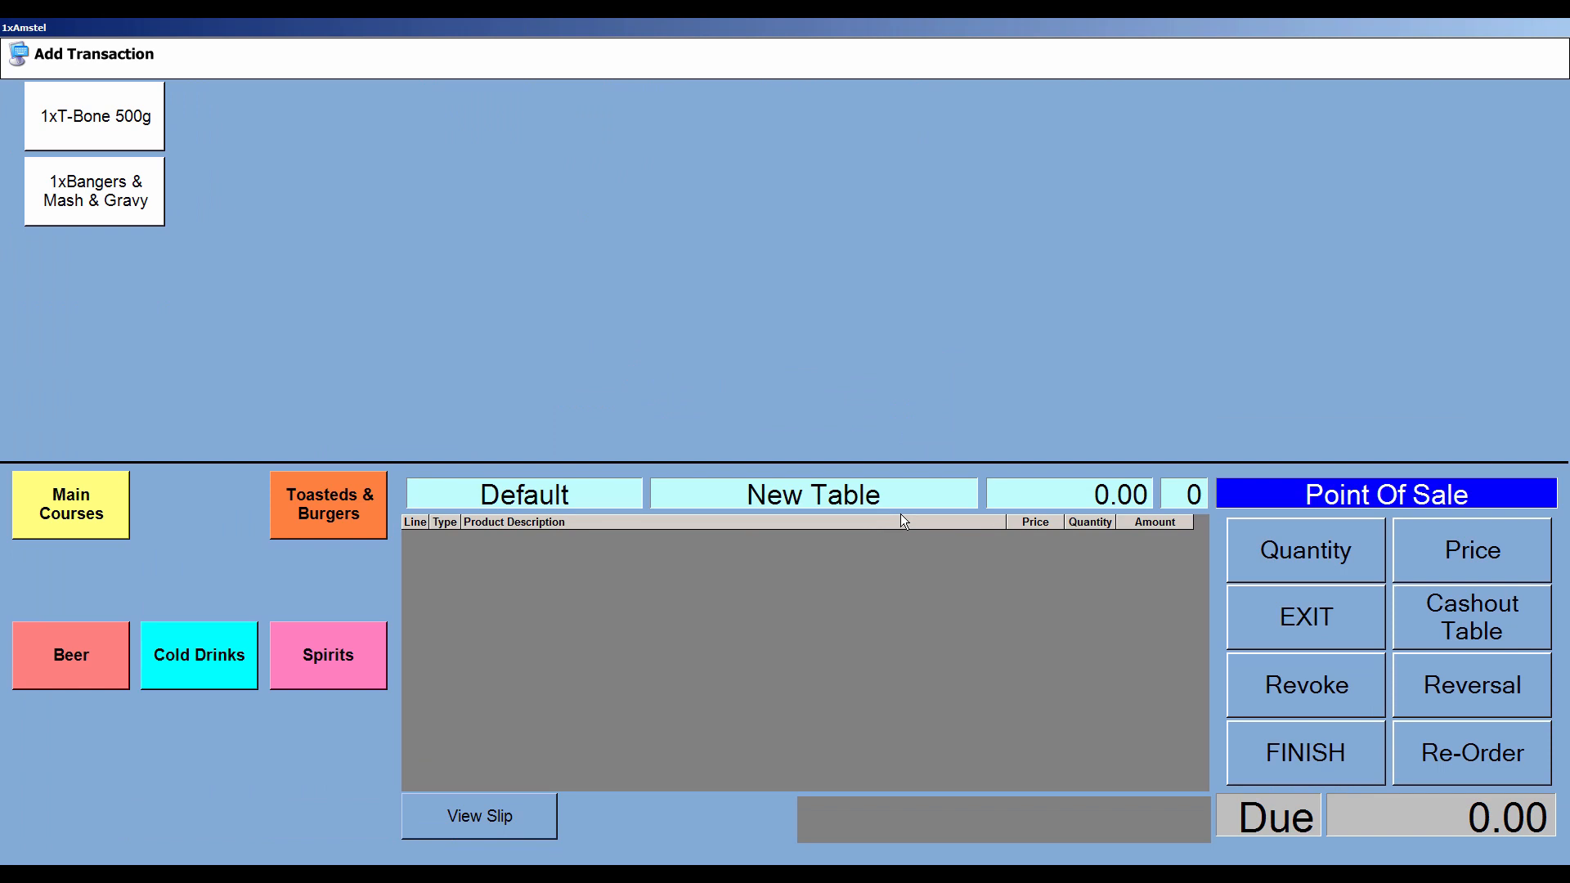
Add one T-Bone 500g to table 201's order, finish the transaction, and select table 201 again.
{"action": "left_click", "coordinate": [119, 137]}
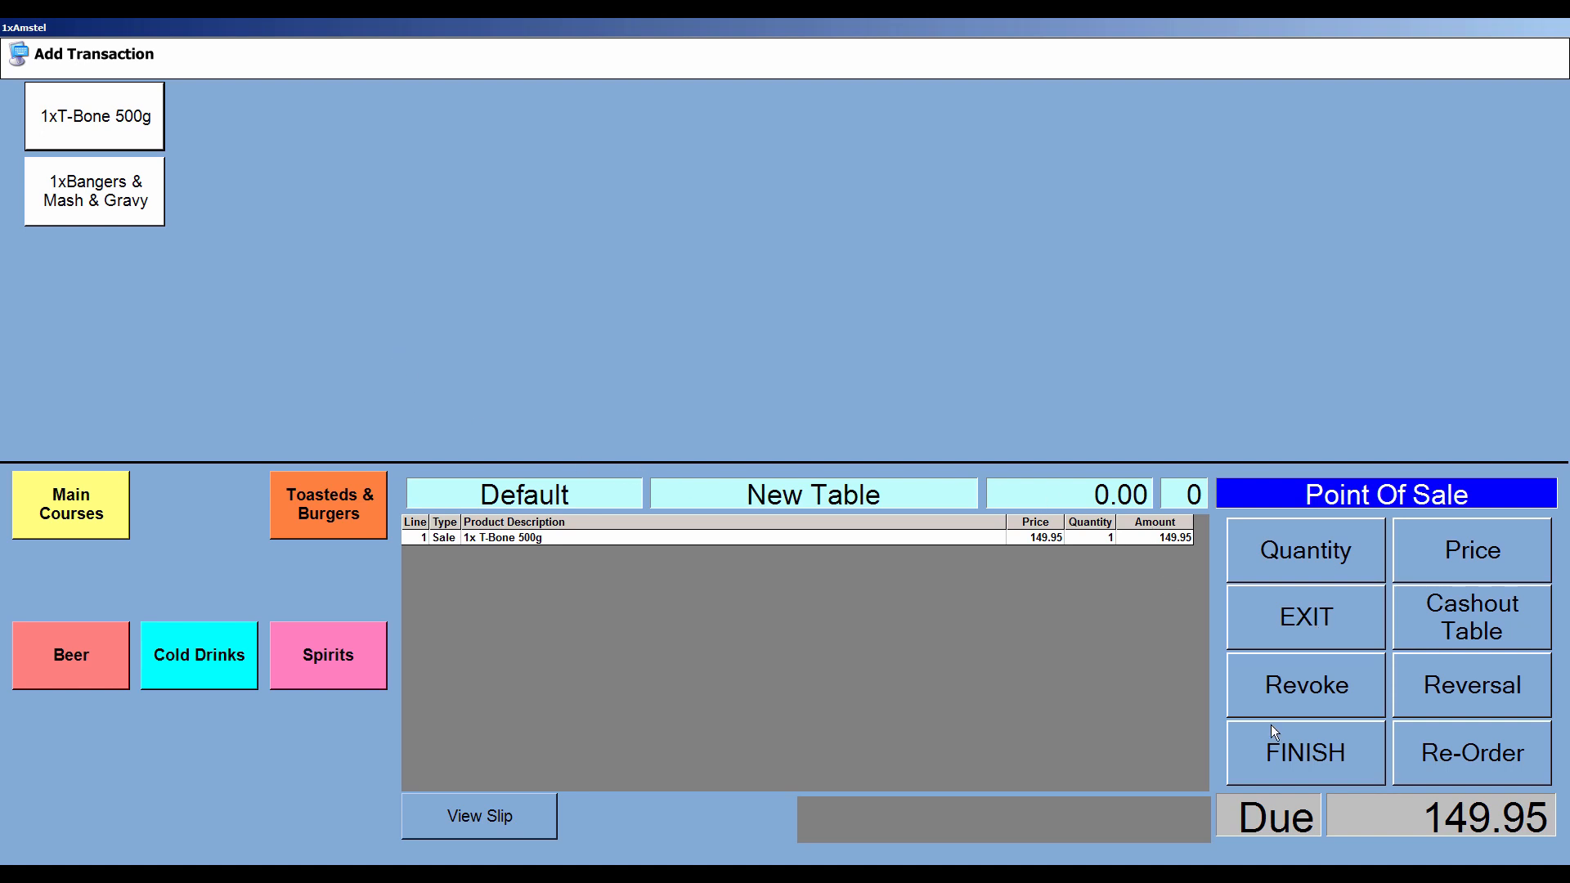
{"action": "left_click", "coordinate": [1315, 752]}
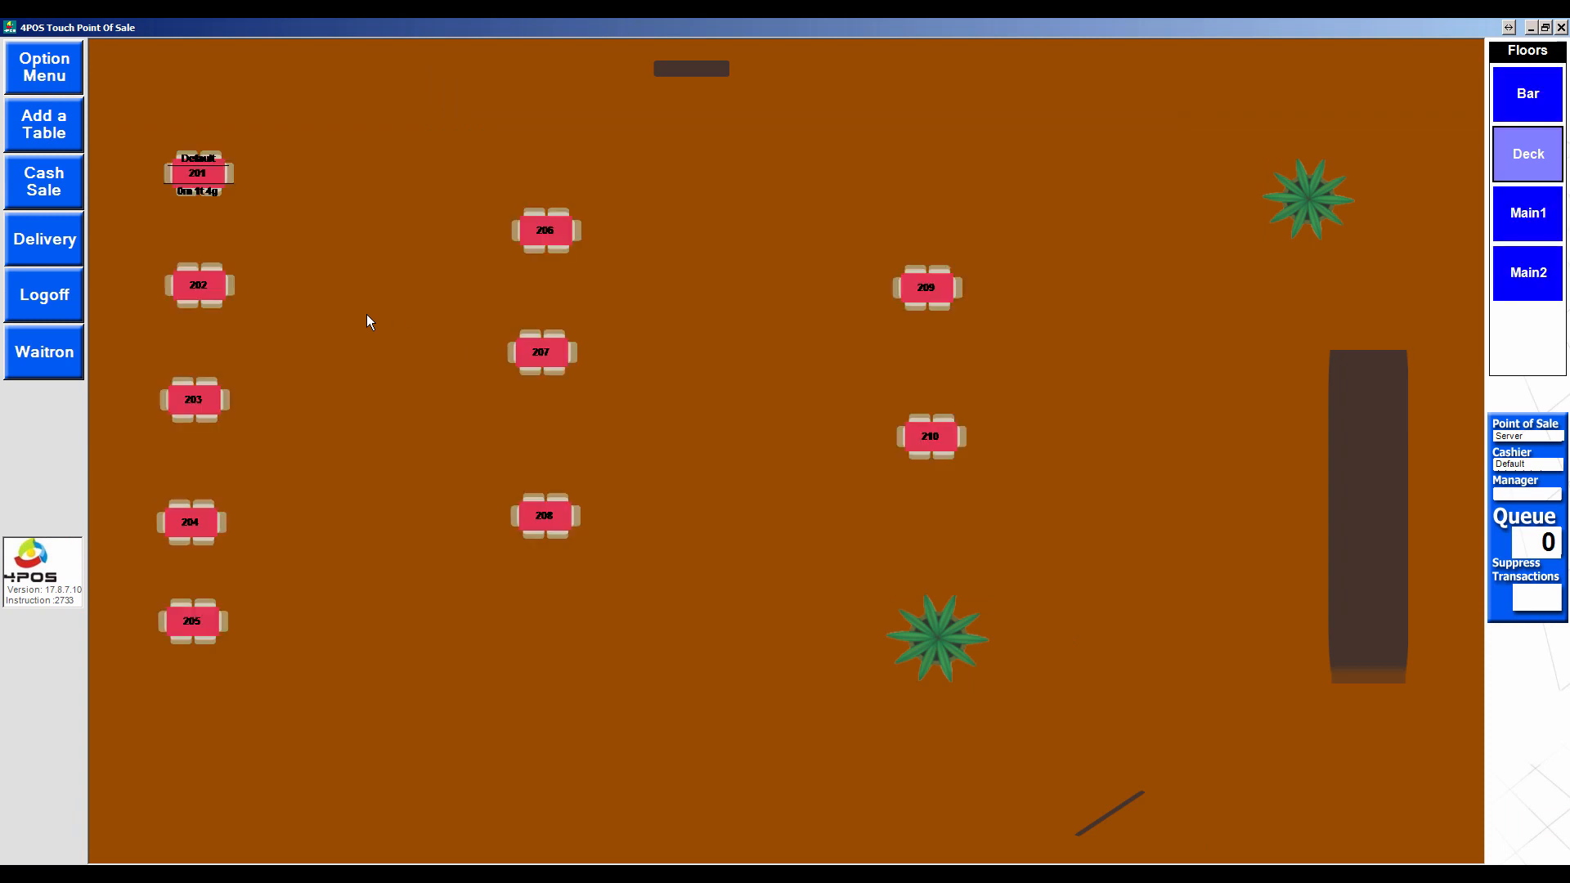
{"action": "left_click", "coordinate": [214, 172]}
Log off from the point of sale and switch to 4POS Back Office.
{"action": "left_click", "coordinate": [47, 293]}
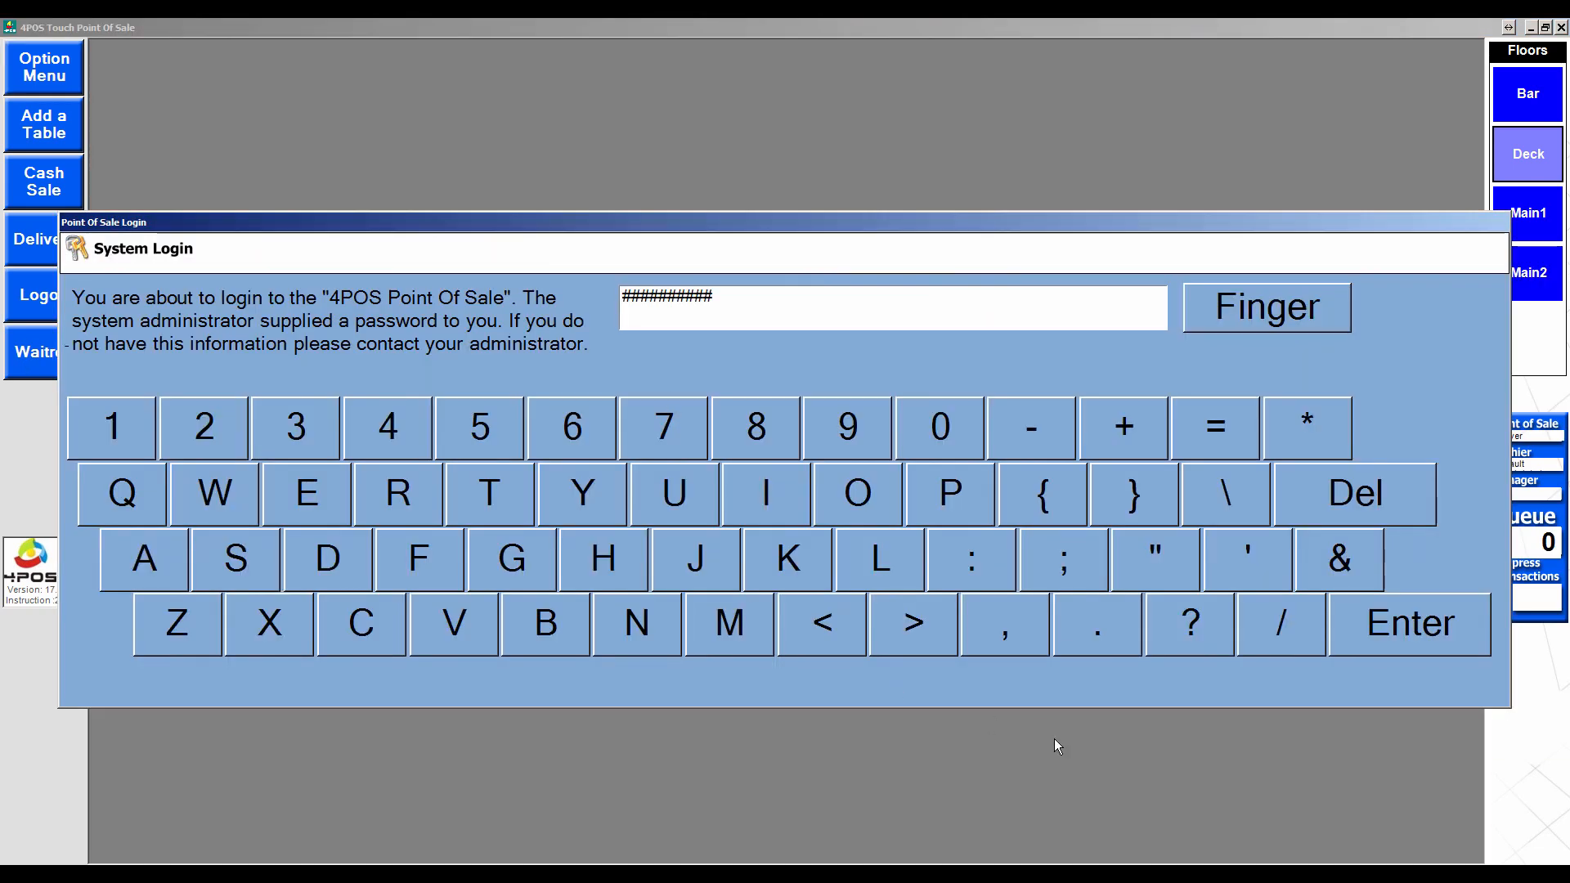
{"action": "left_click", "coordinate": [890, 848]}
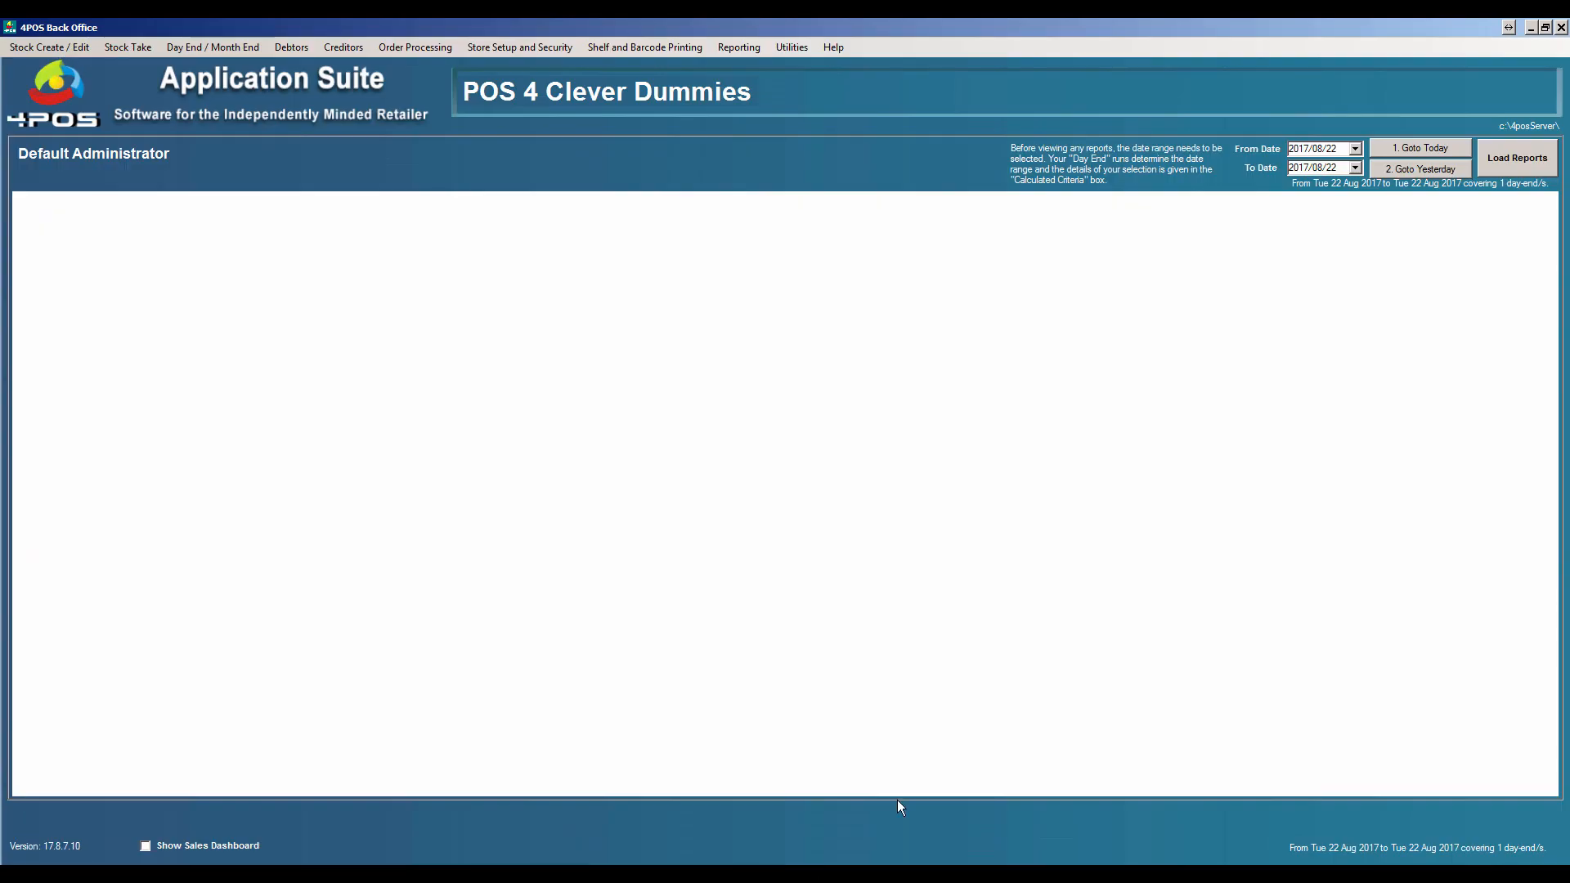
Find the stock item T-Bone 500g by searching "t bone" and open its messaging settings for editing.
{"action": "left_click", "coordinate": [49, 46]}
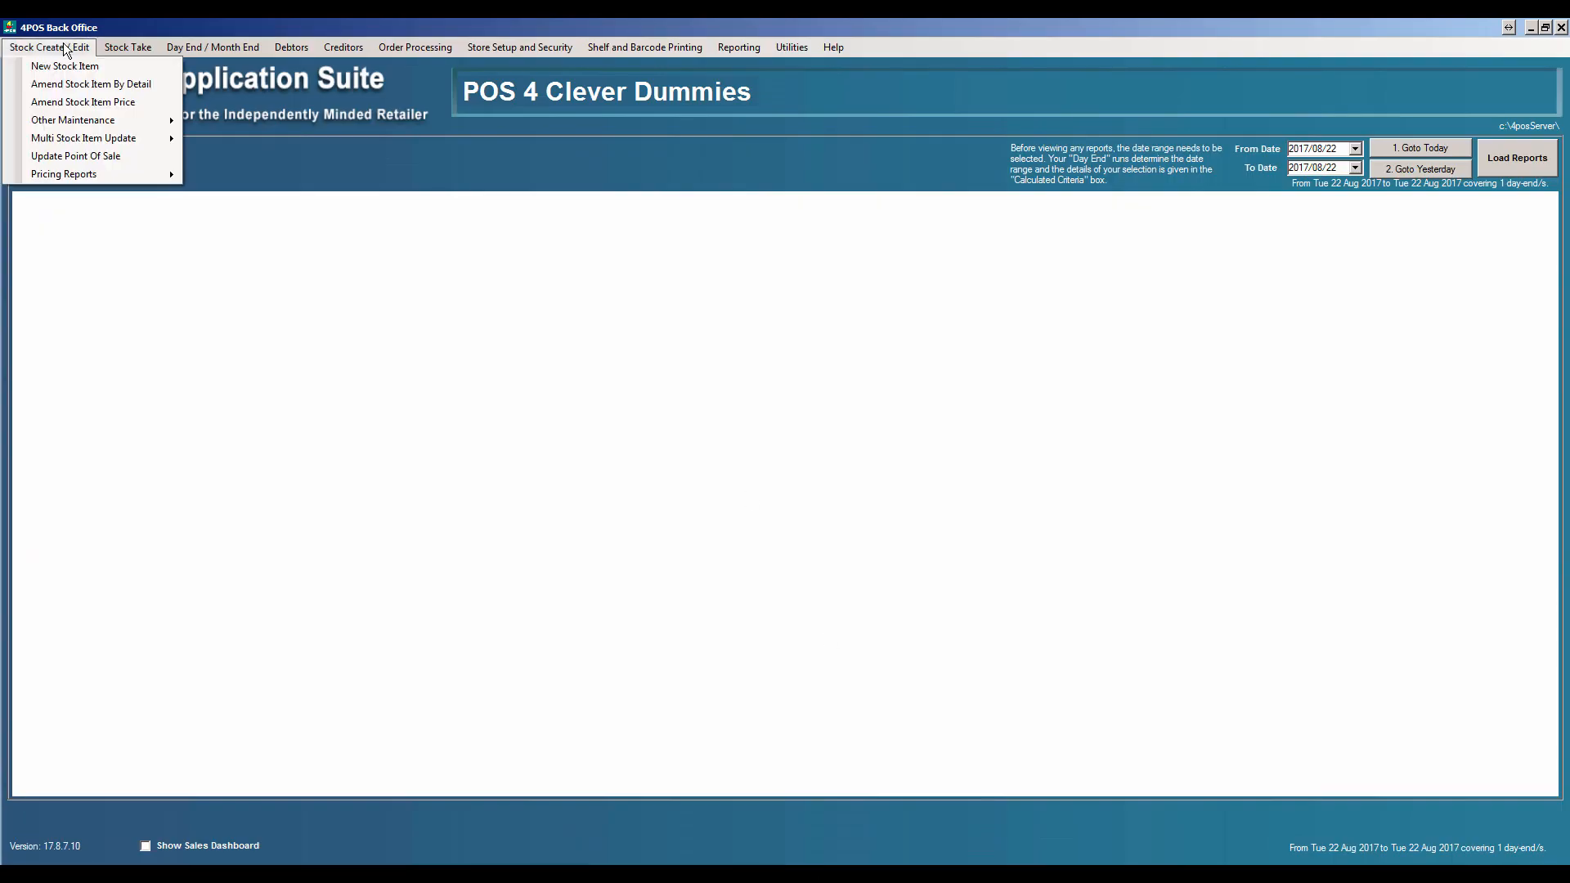
{"action": "left_click", "coordinate": [101, 85]}
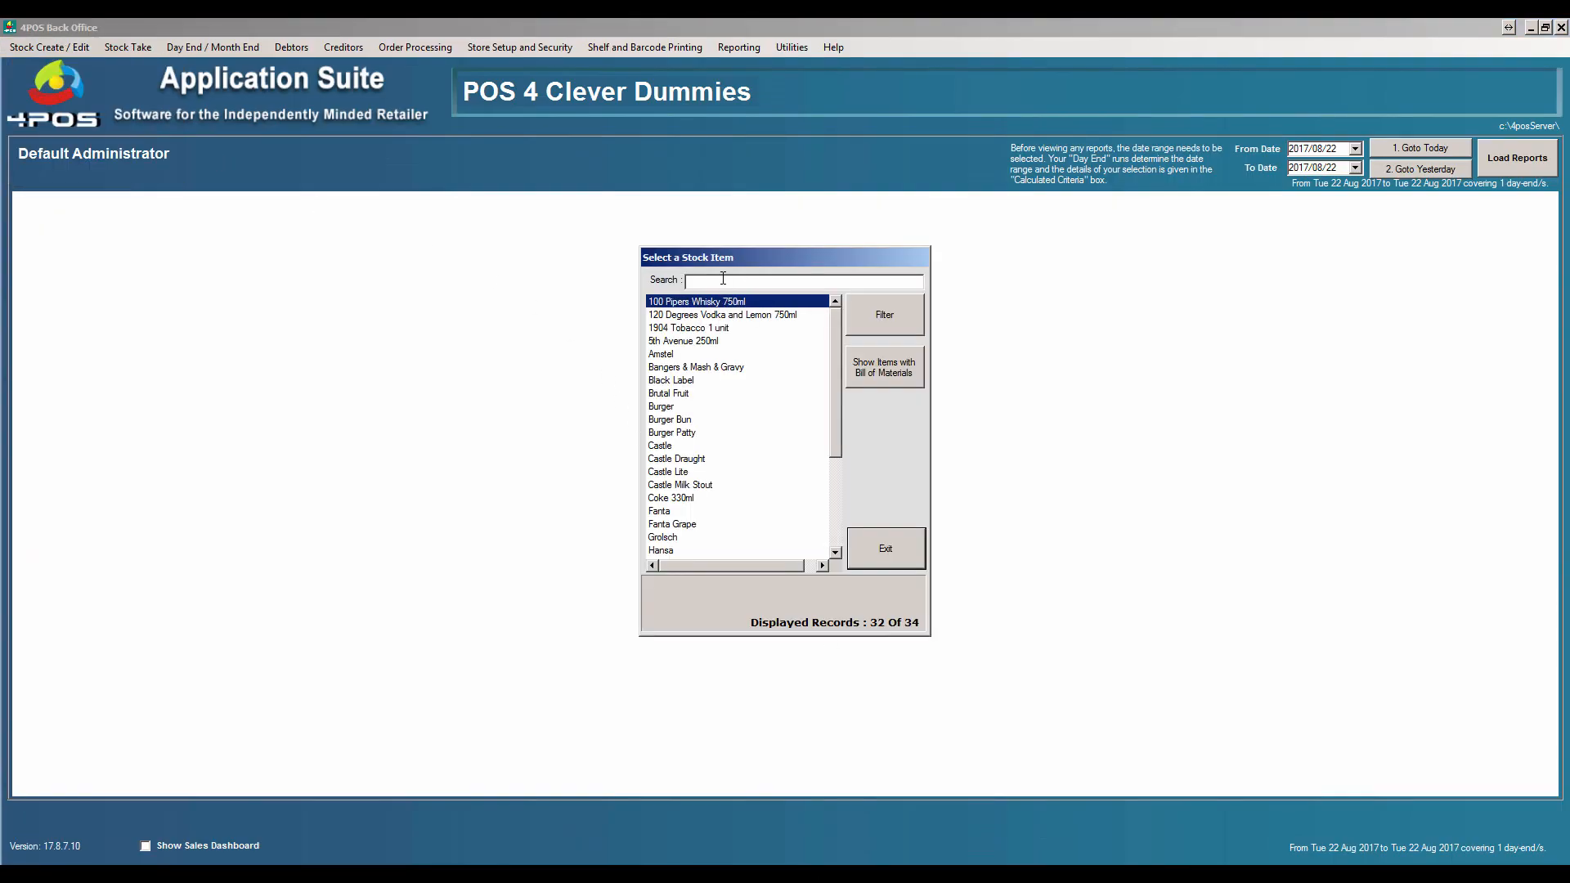
{"action": "type", "text": "t bone"}
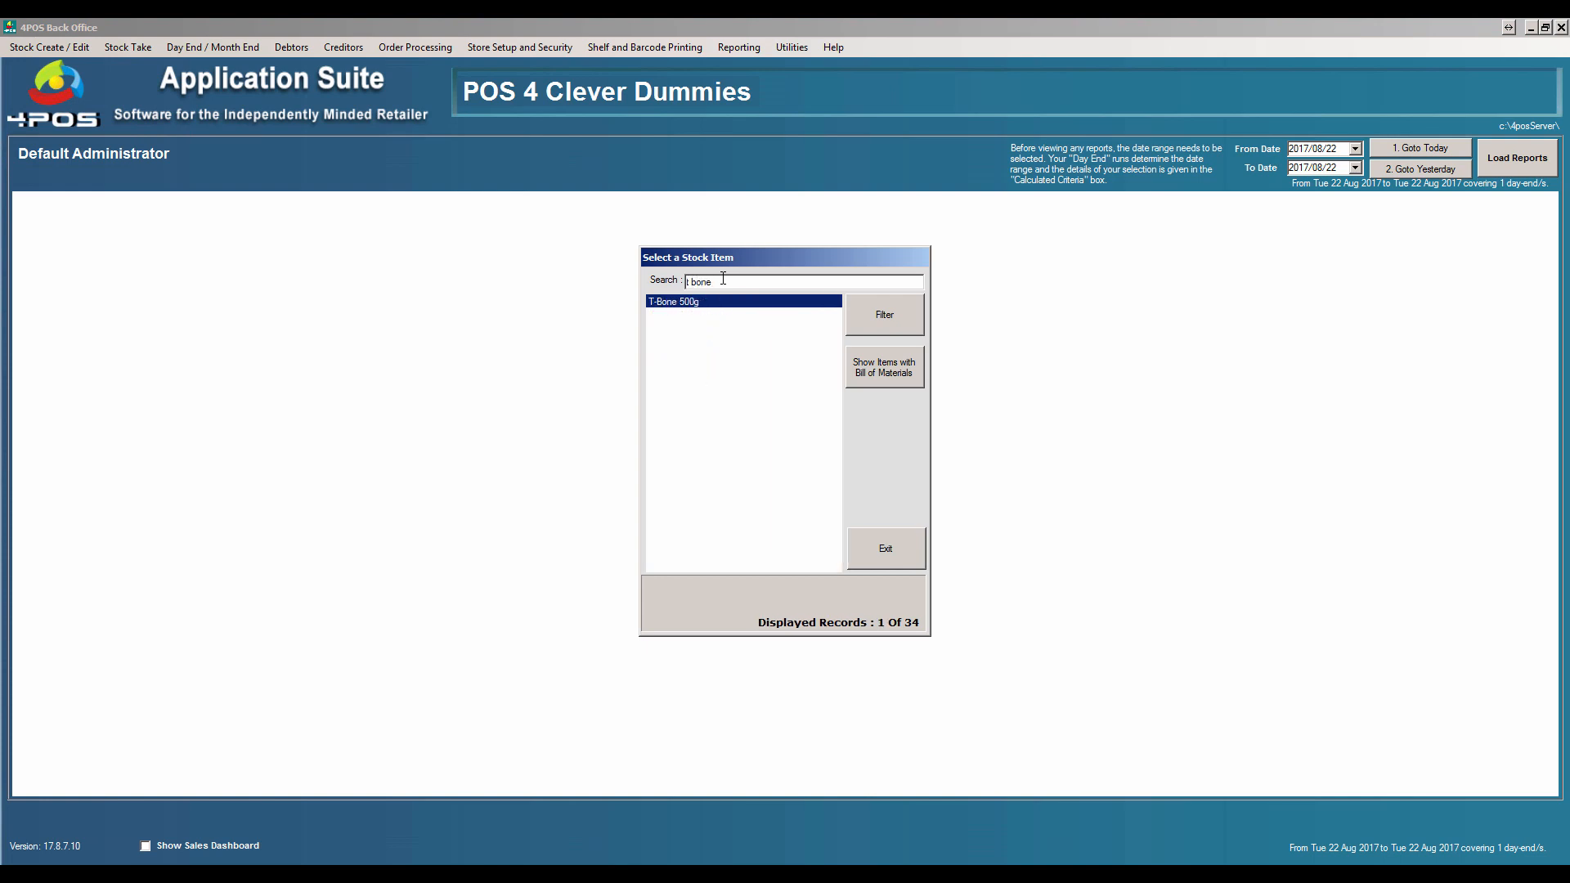
{"action": "double_click", "coordinate": [686, 301]}
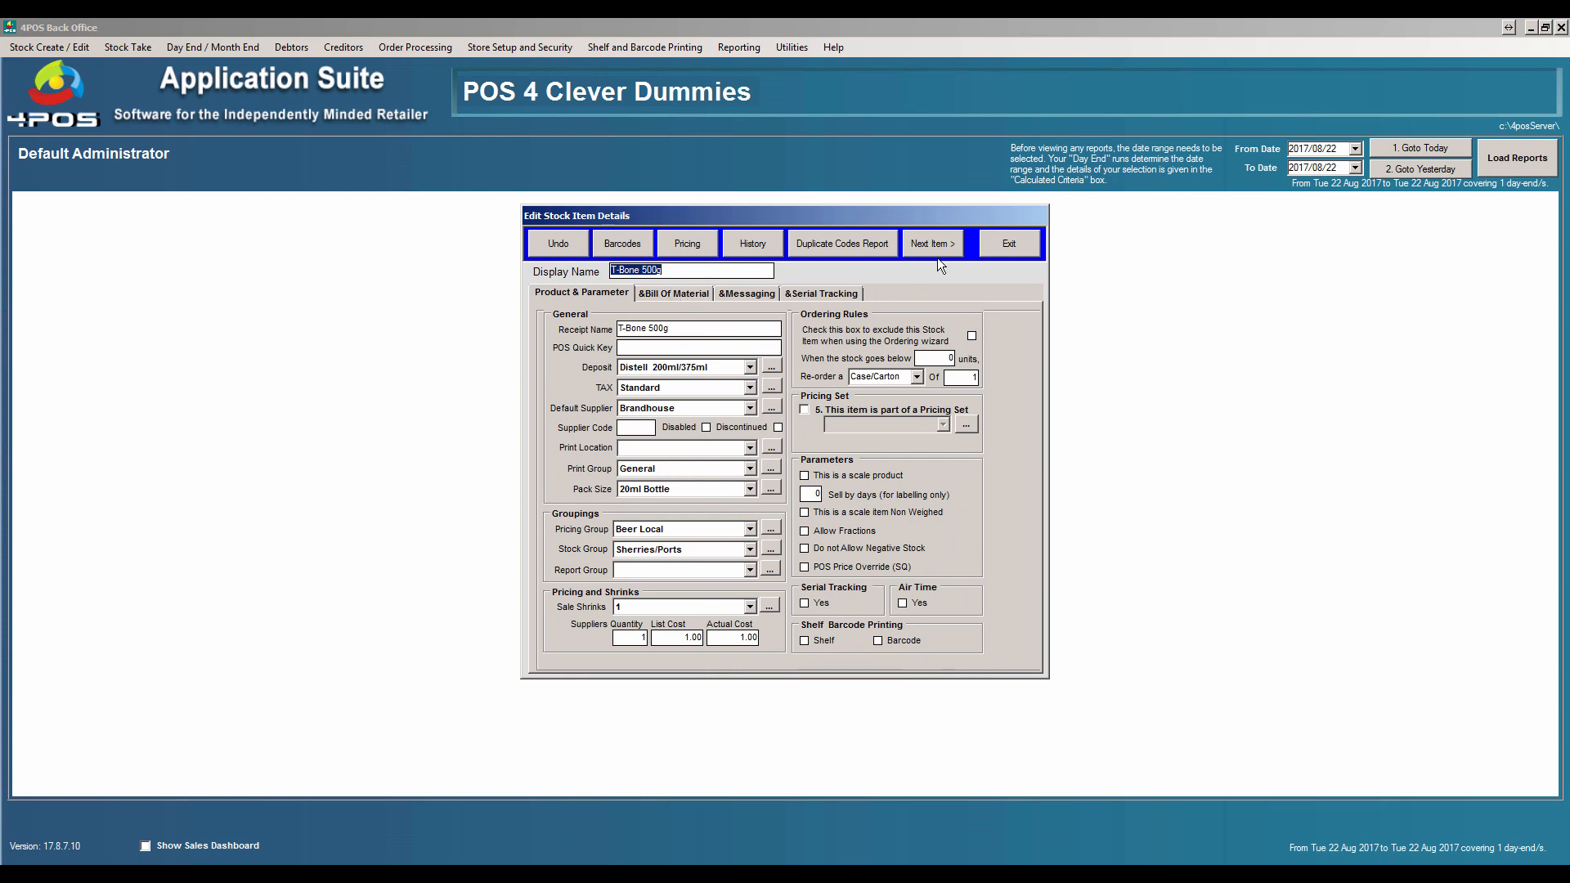
{"action": "left_click", "coordinate": [748, 292]}
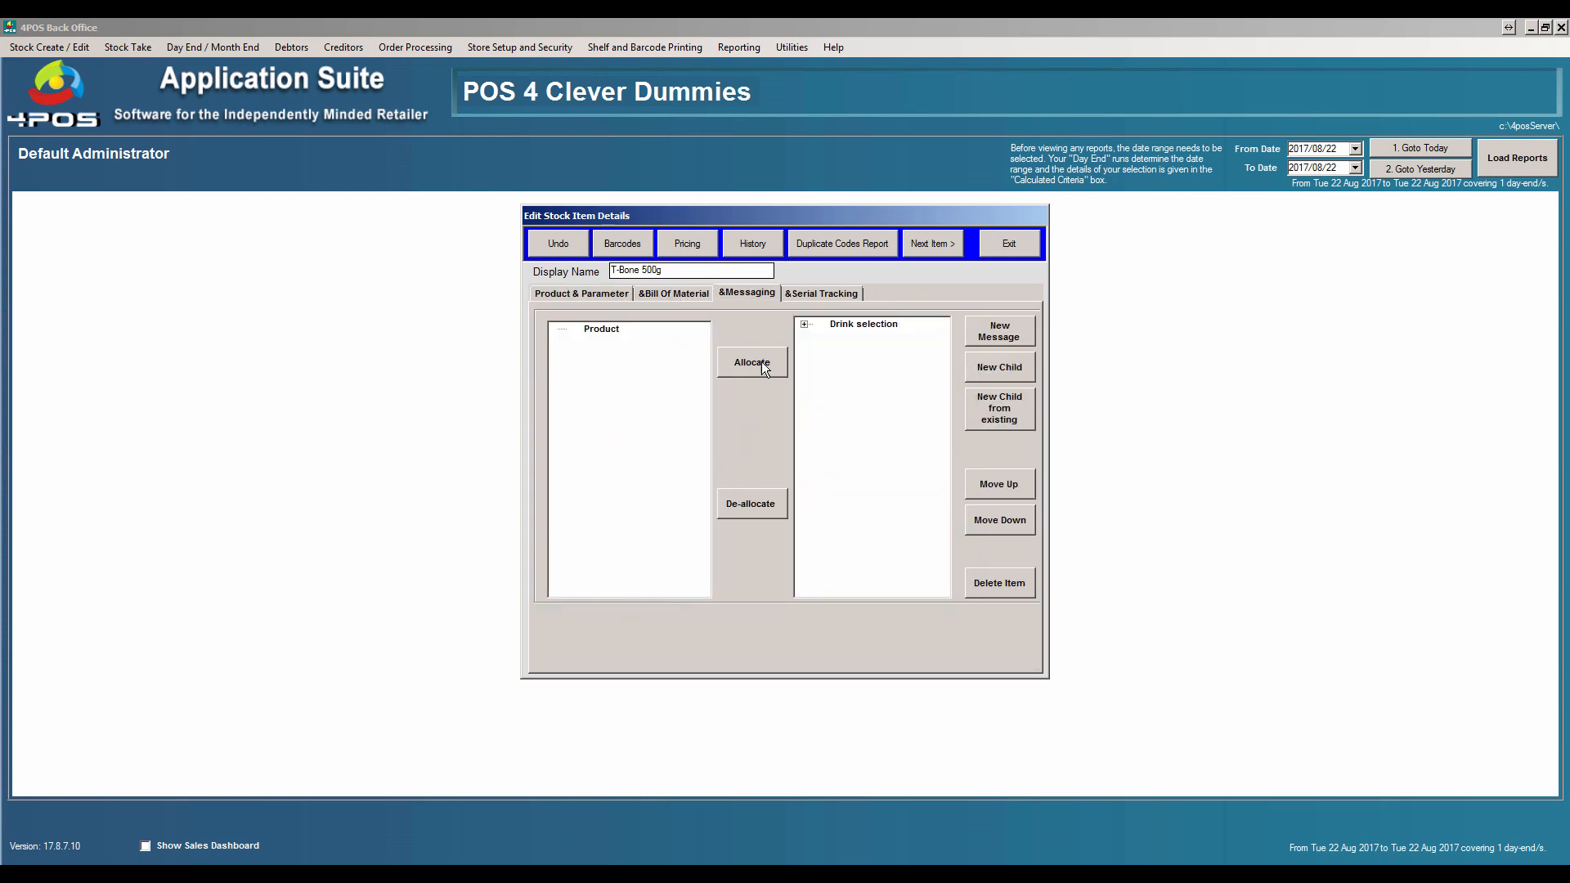
Create a new message named Meat prep.
{"action": "left_click", "coordinate": [997, 333]}
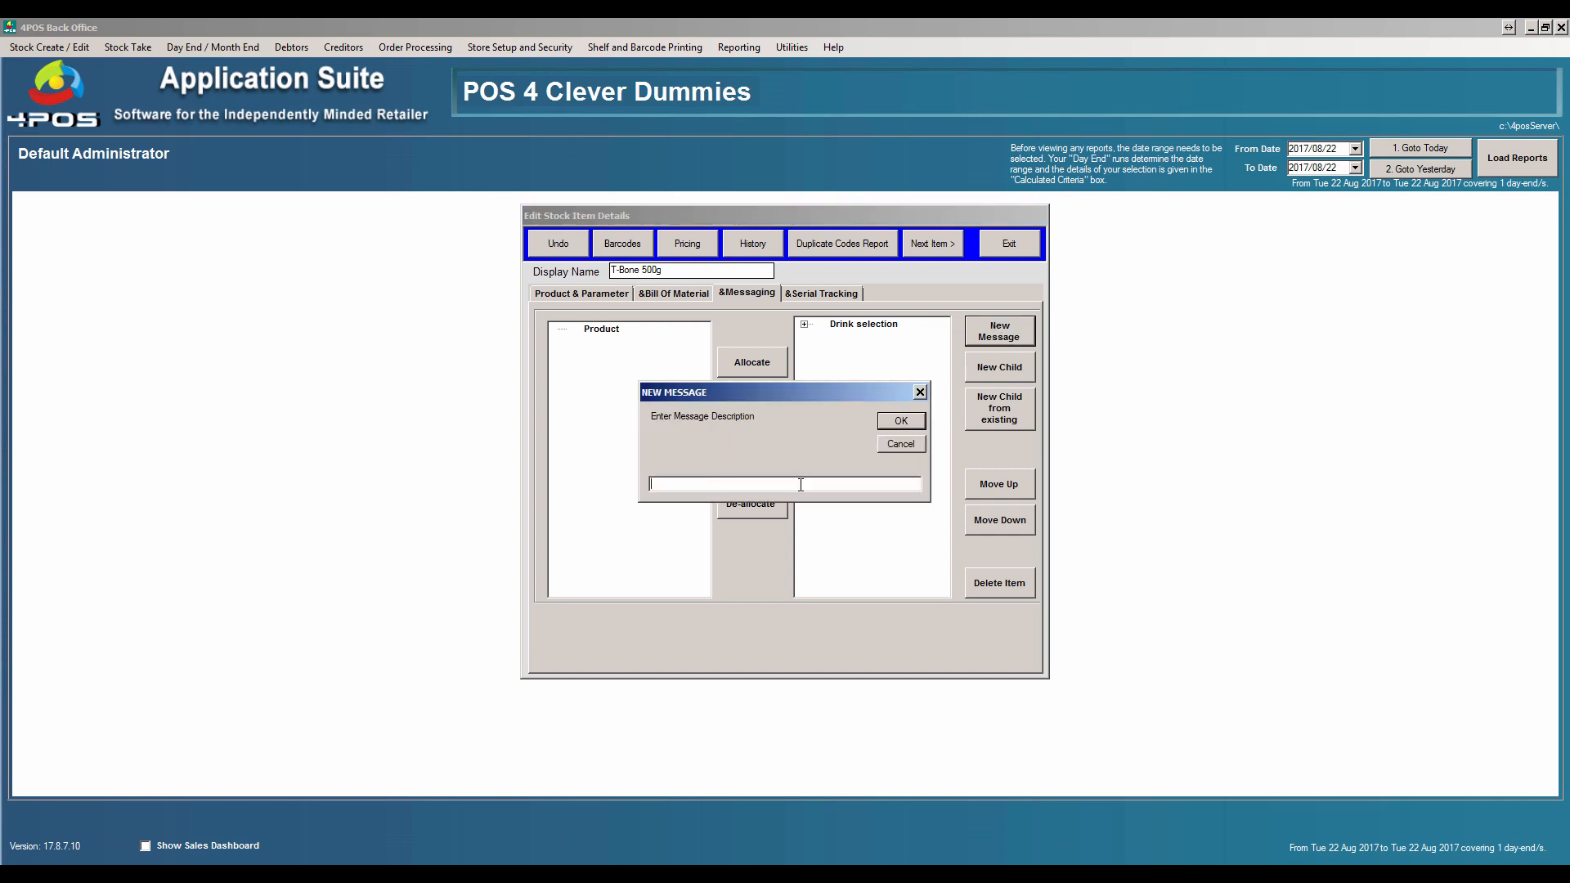
{"action": "type", "text": "Meat prep"}
{"action": "key", "text": "Return"}
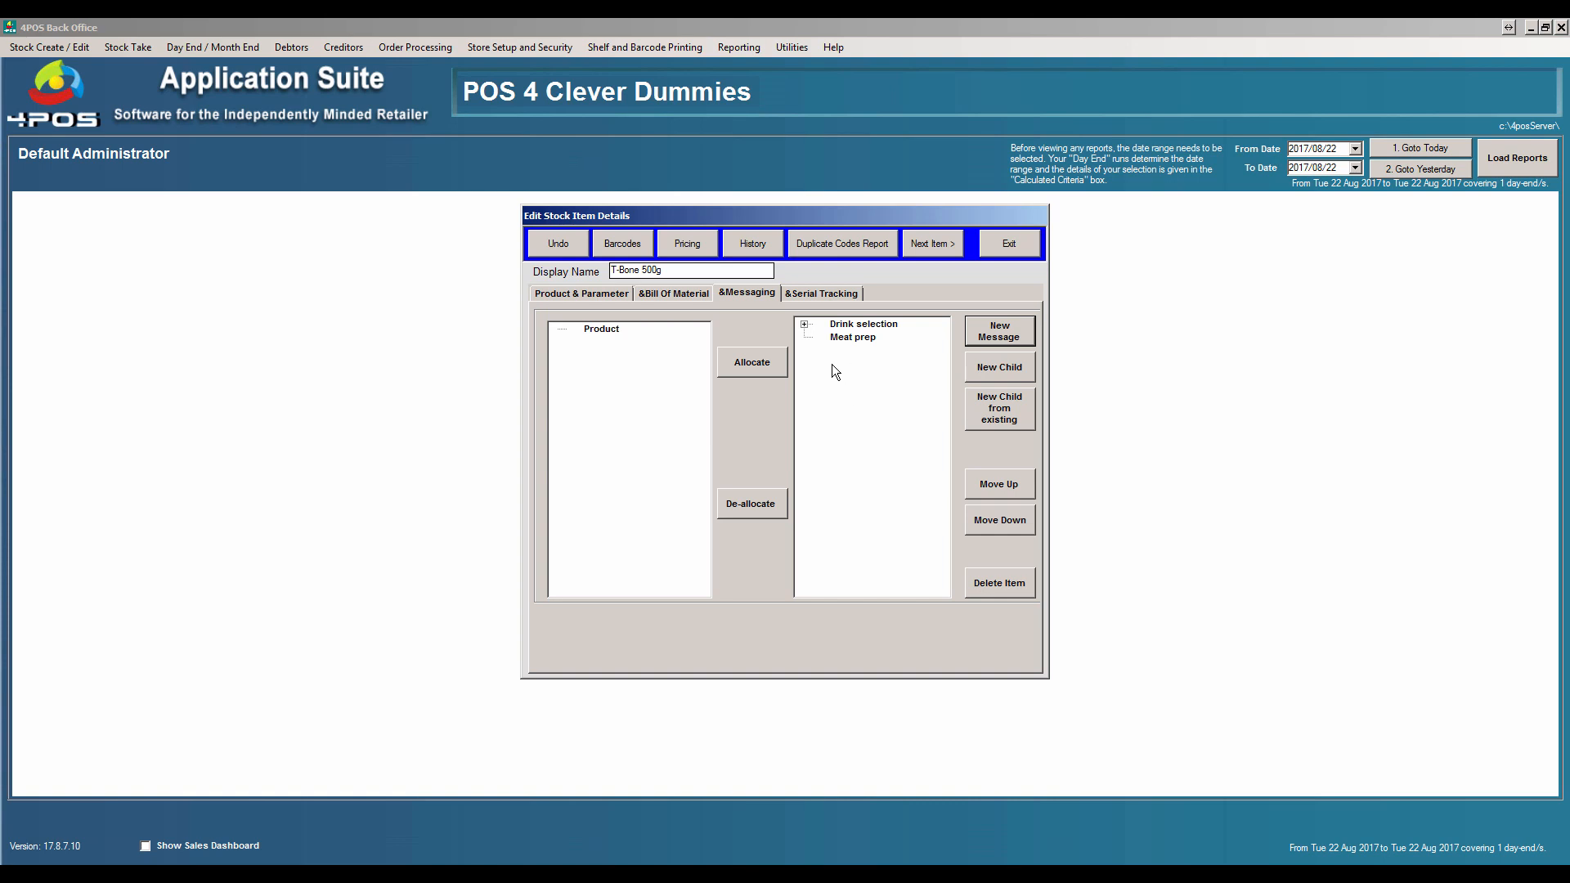
Add the child messages Rare and Med Rare under Meat prep.
{"action": "left_click", "coordinate": [999, 368]}
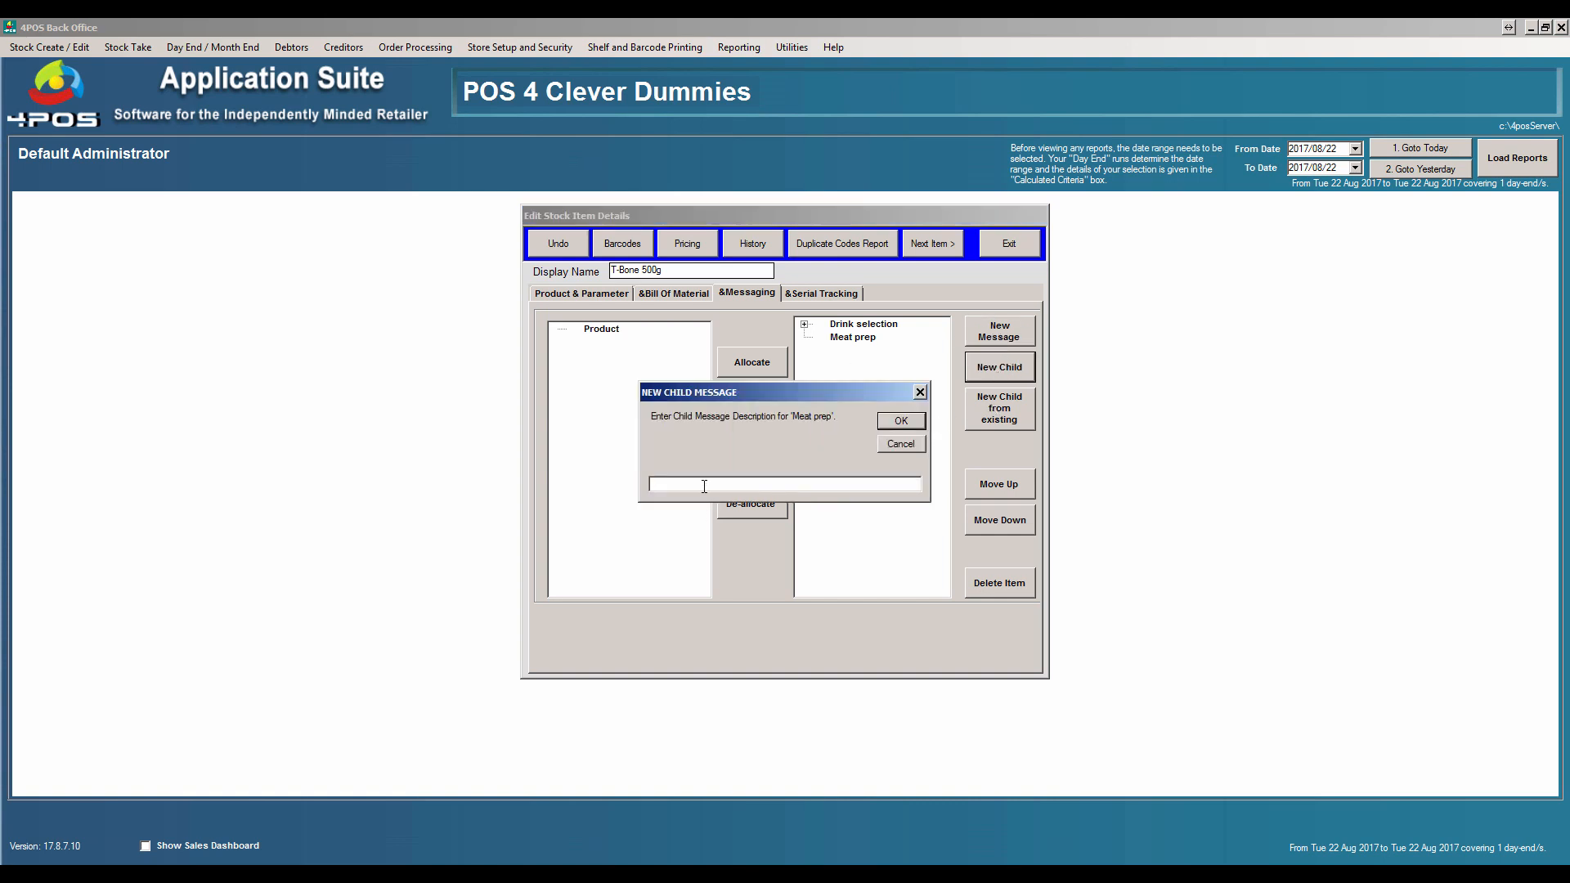
{"action": "type", "text": "rare"}
{"action": "type", "text": "R"}
{"action": "left_click", "coordinate": [905, 424]}
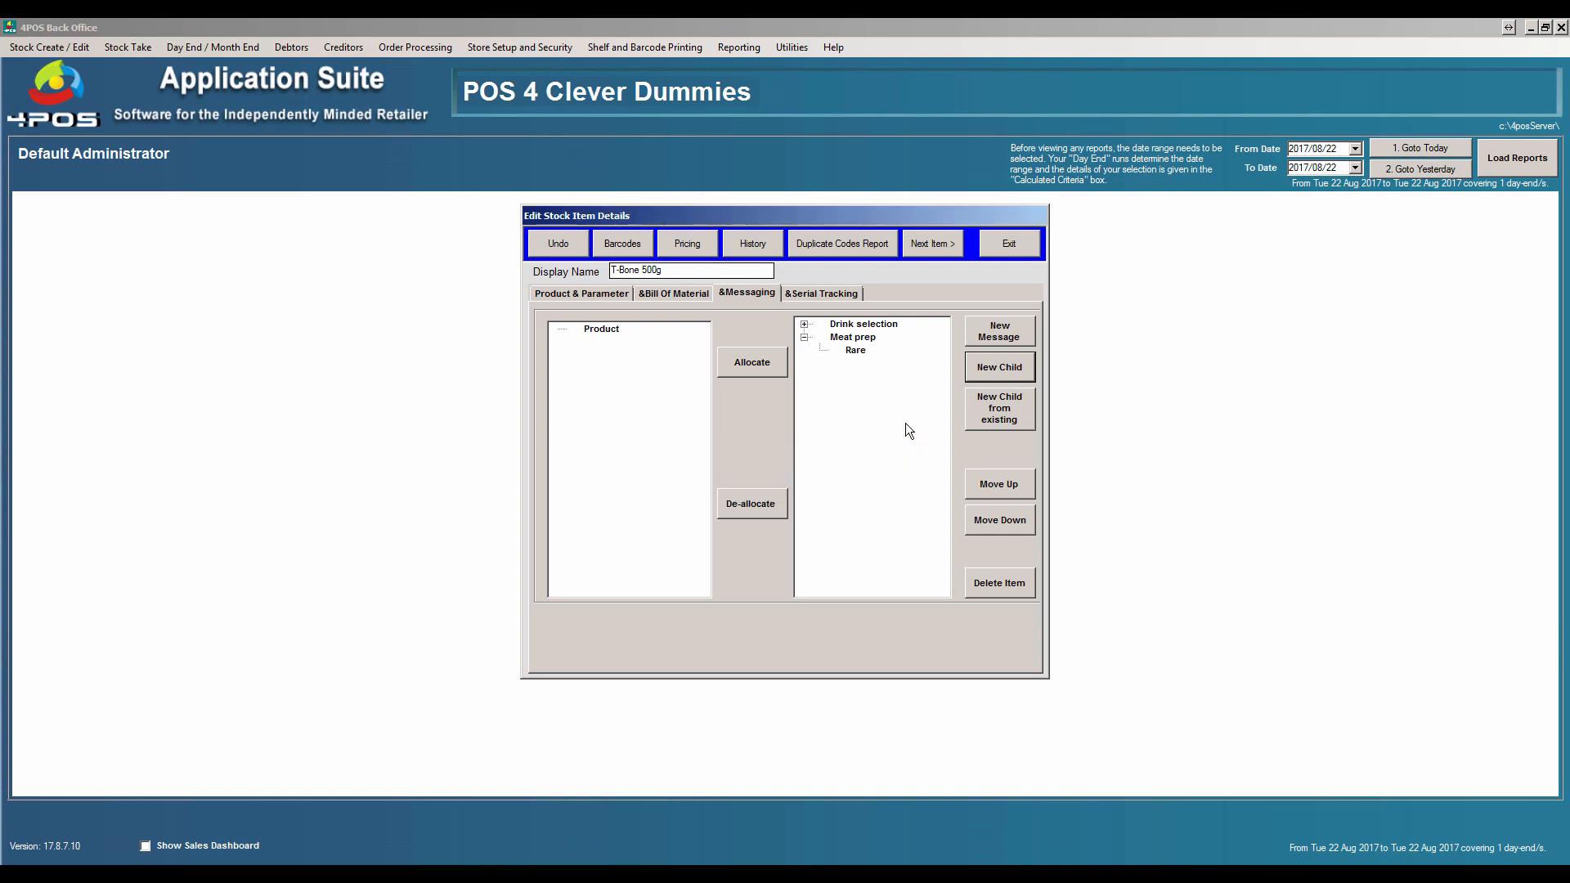
{"action": "left_click", "coordinate": [994, 379]}
{"action": "type", "text": "Med Rare"}
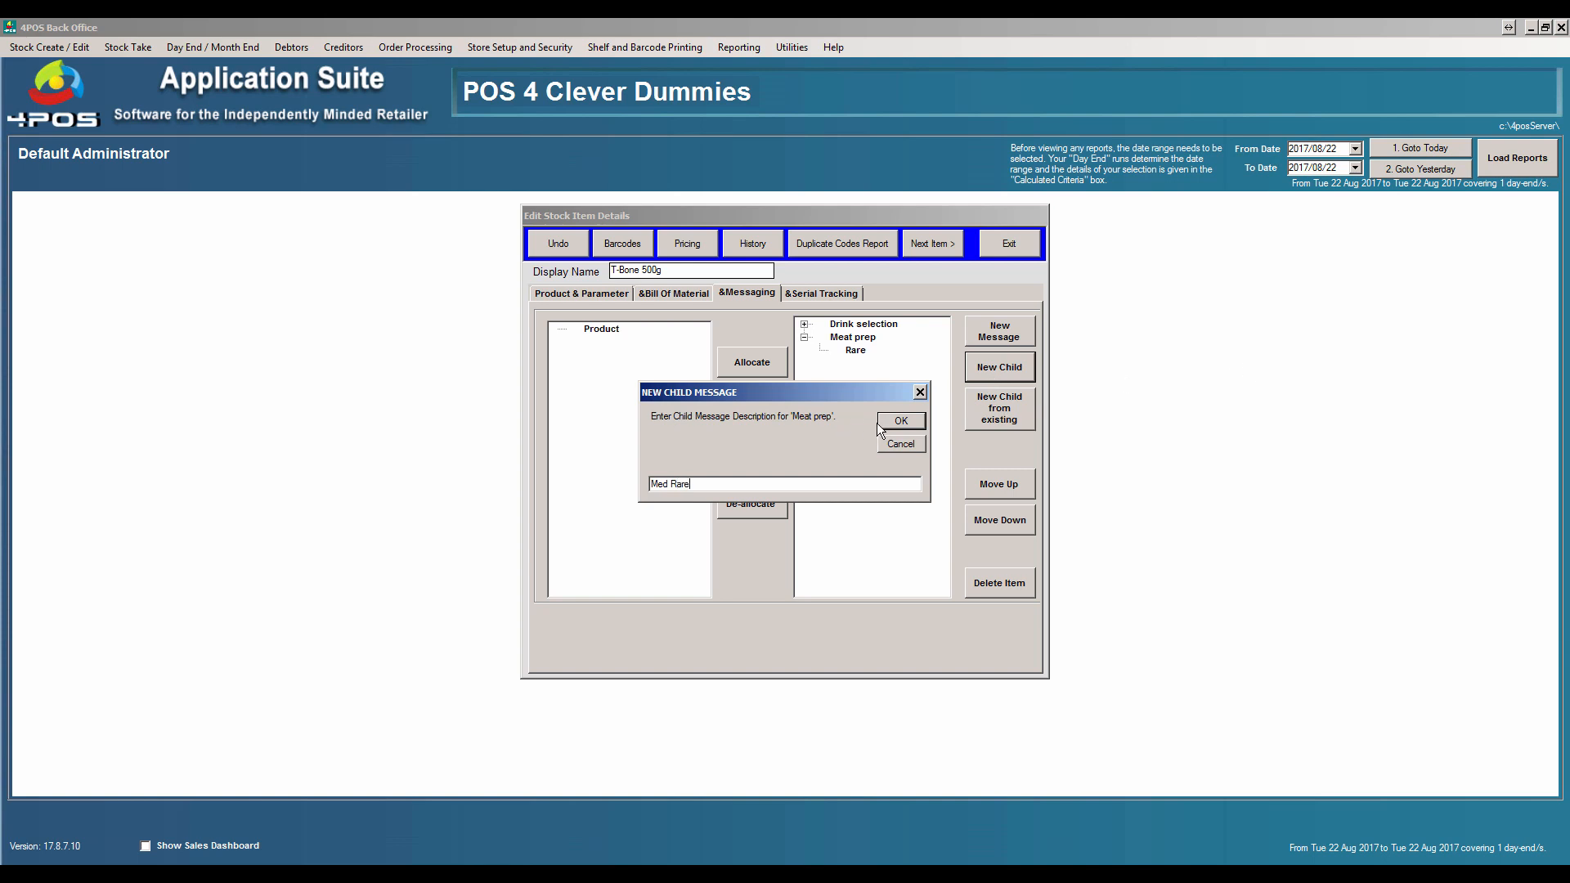
{"action": "left_click", "coordinate": [878, 422]}
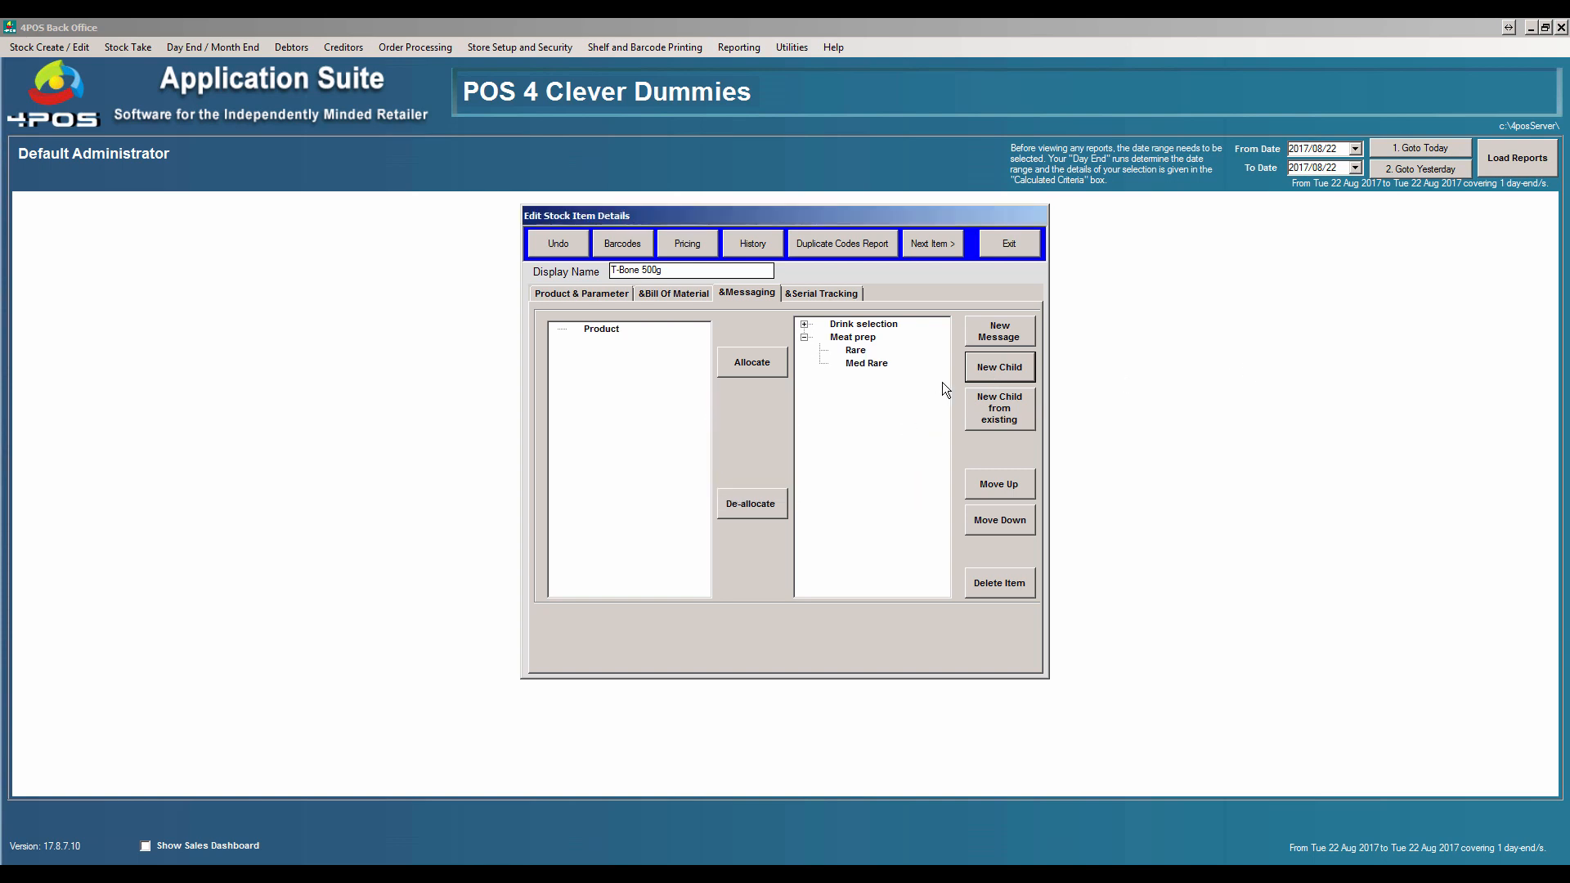
Add three more child messages under Meat prep: Medium, Med Well and Well done.
{"action": "left_click", "coordinate": [1000, 370]}
{"action": "type", "text": "Medi"}
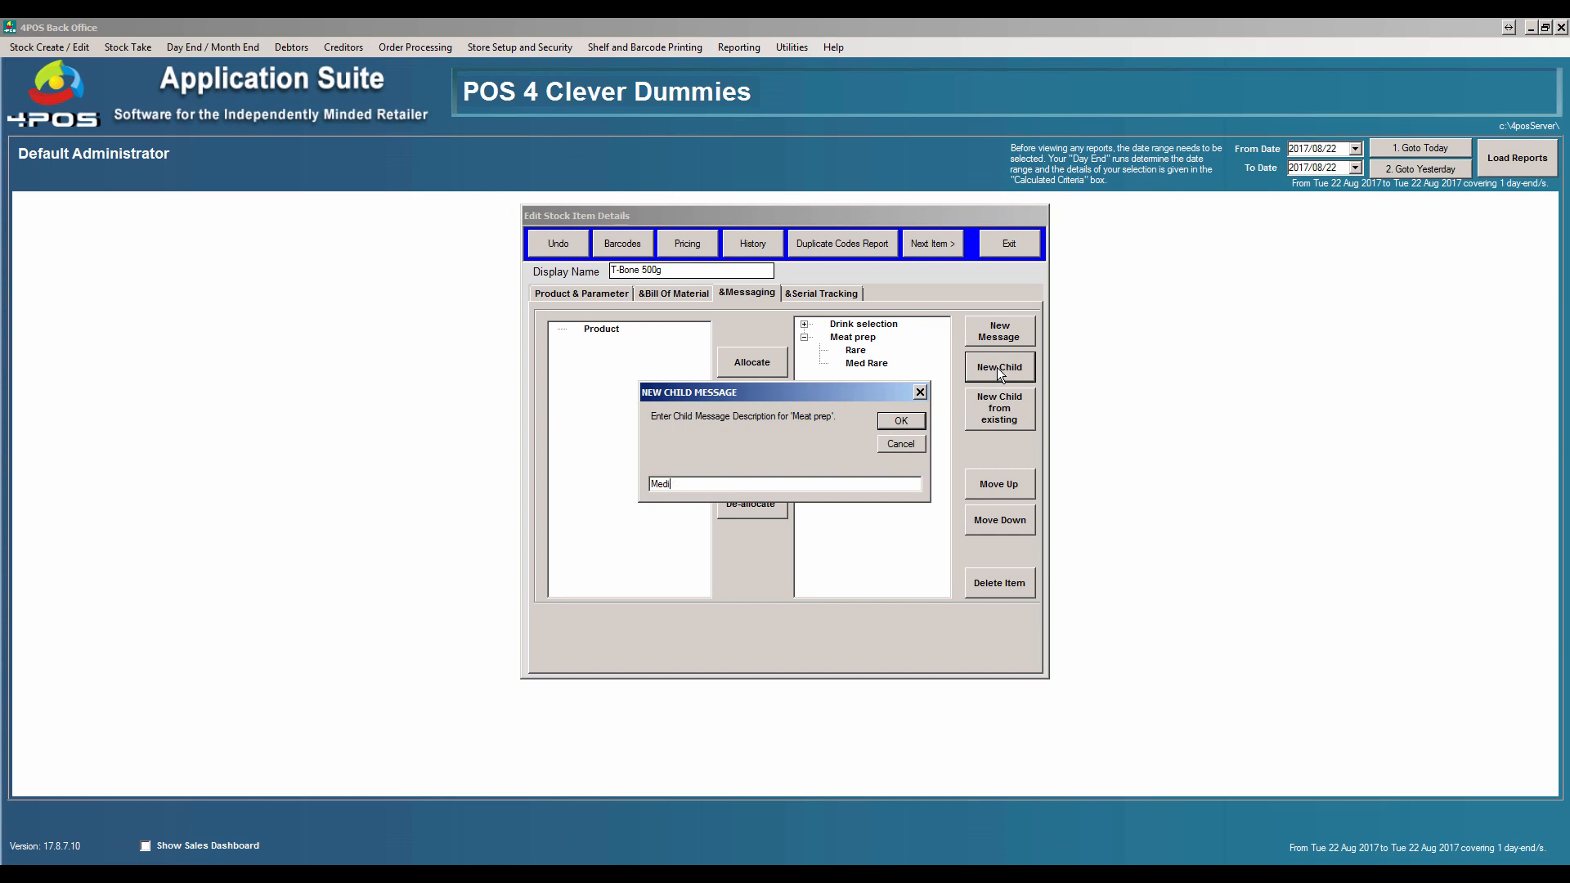
{"action": "type", "text": "ouum"}
{"action": "key", "text": "Return"}
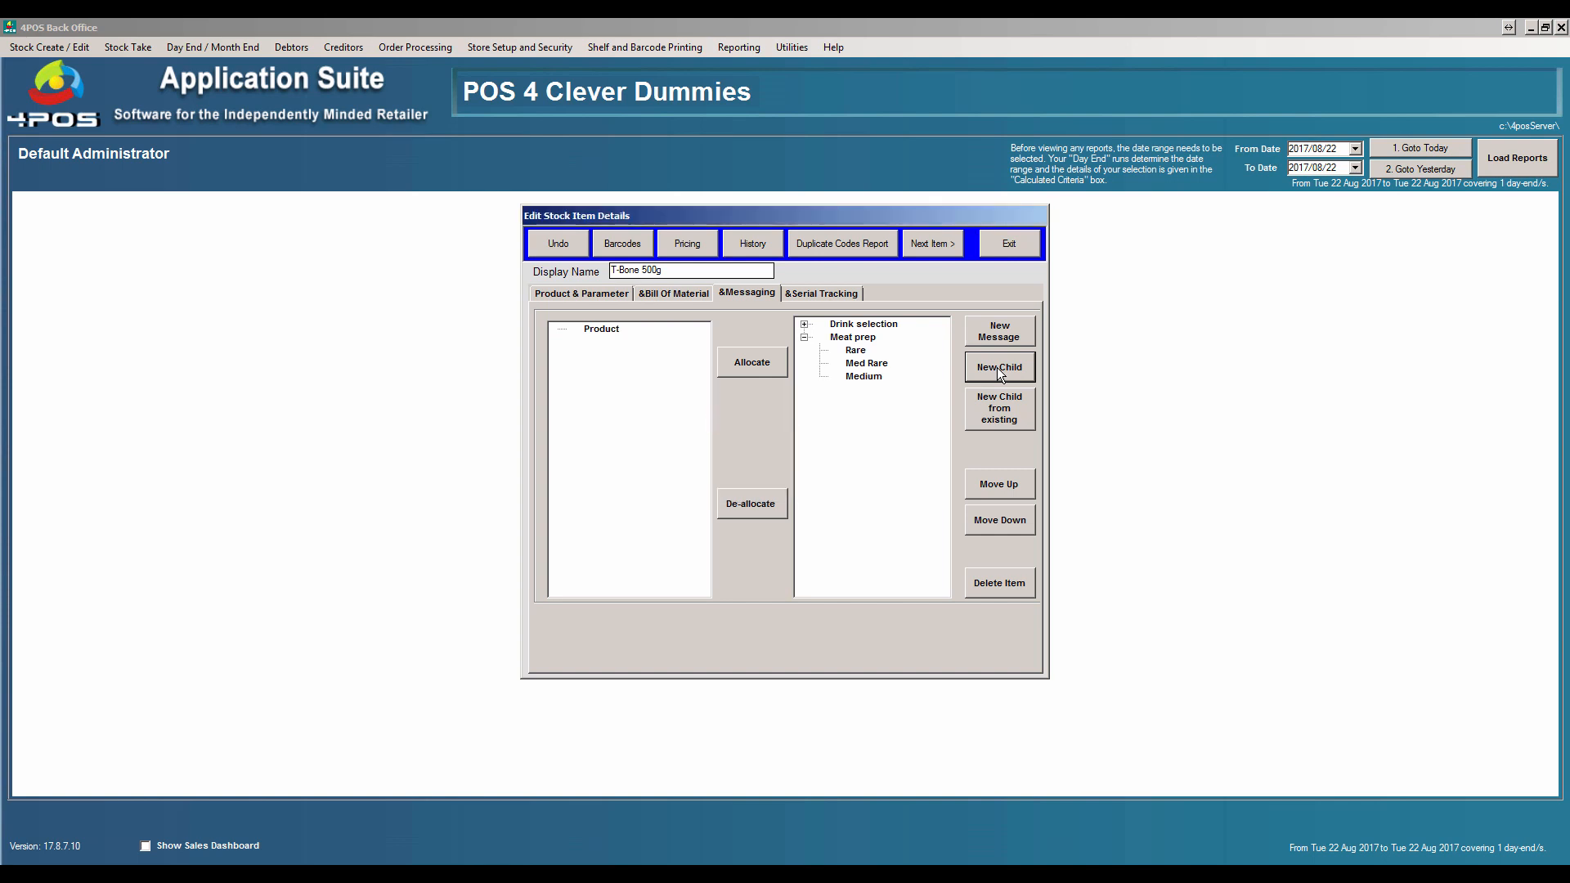
{"action": "left_click", "coordinate": [999, 368]}
{"action": "type", "text": "Med"}
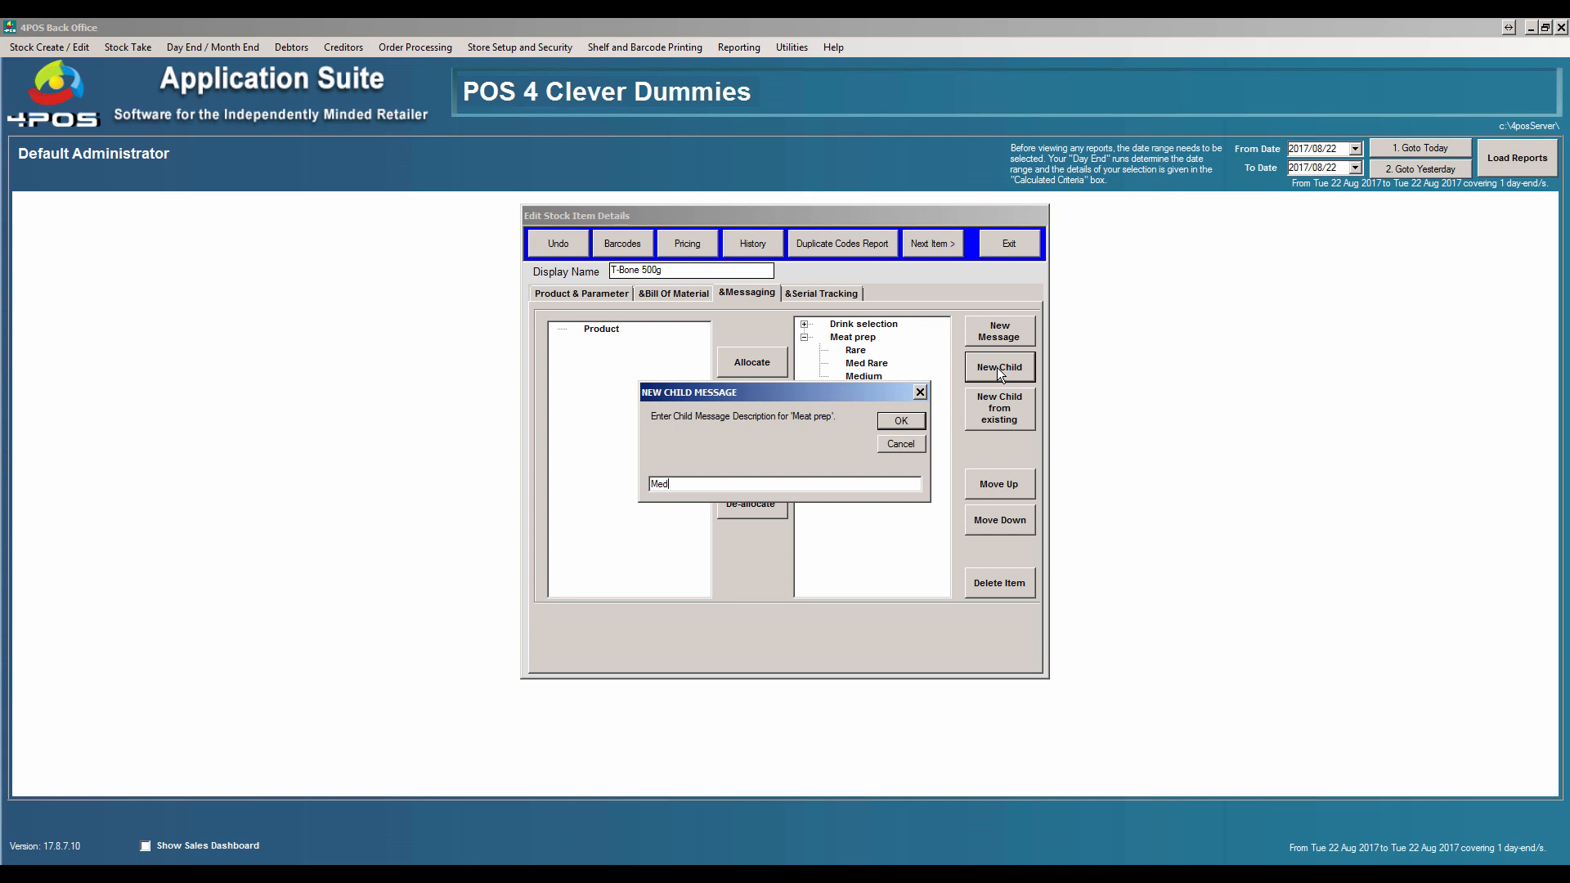
{"action": "type", "text": " Well"}
{"action": "key", "text": "Return"}
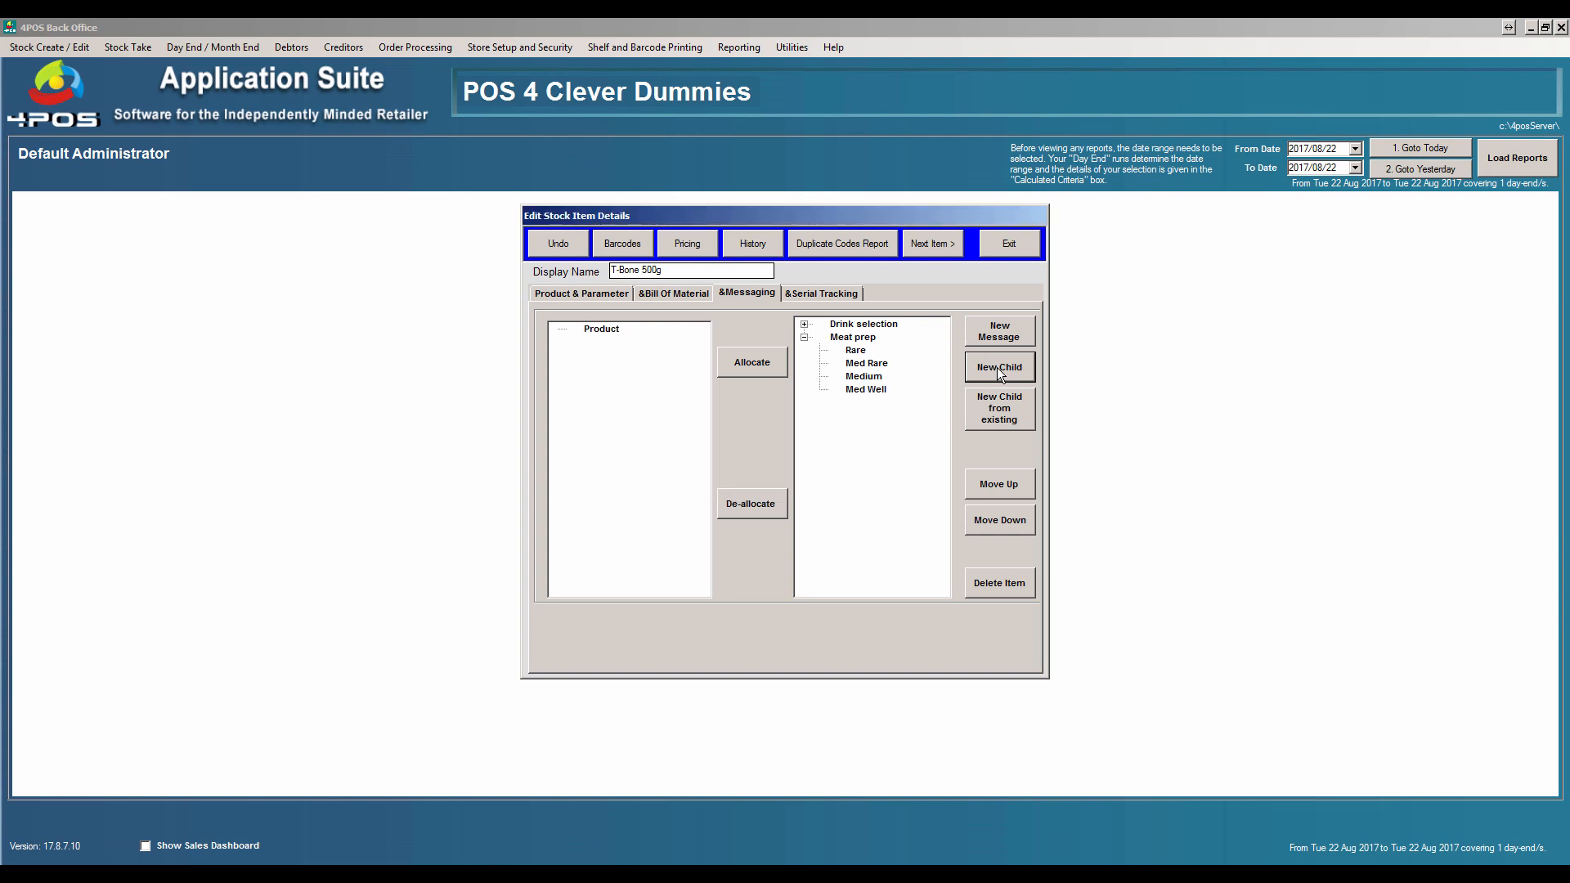
{"action": "left_click", "coordinate": [999, 368]}
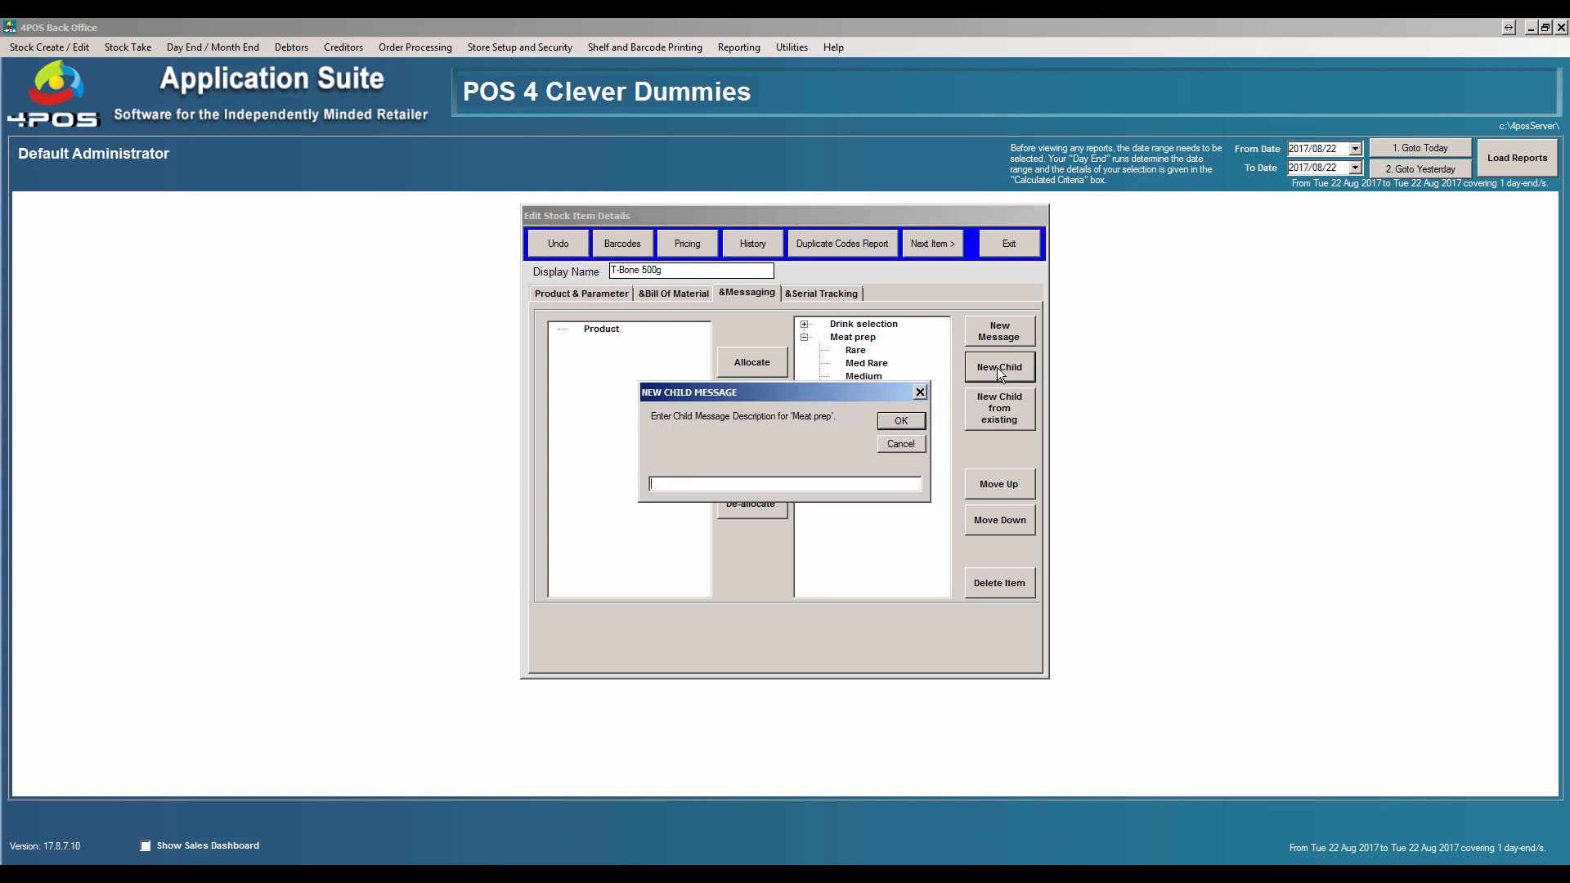
{"action": "type", "text": "Well done"}
{"action": "key", "text": "Return"}
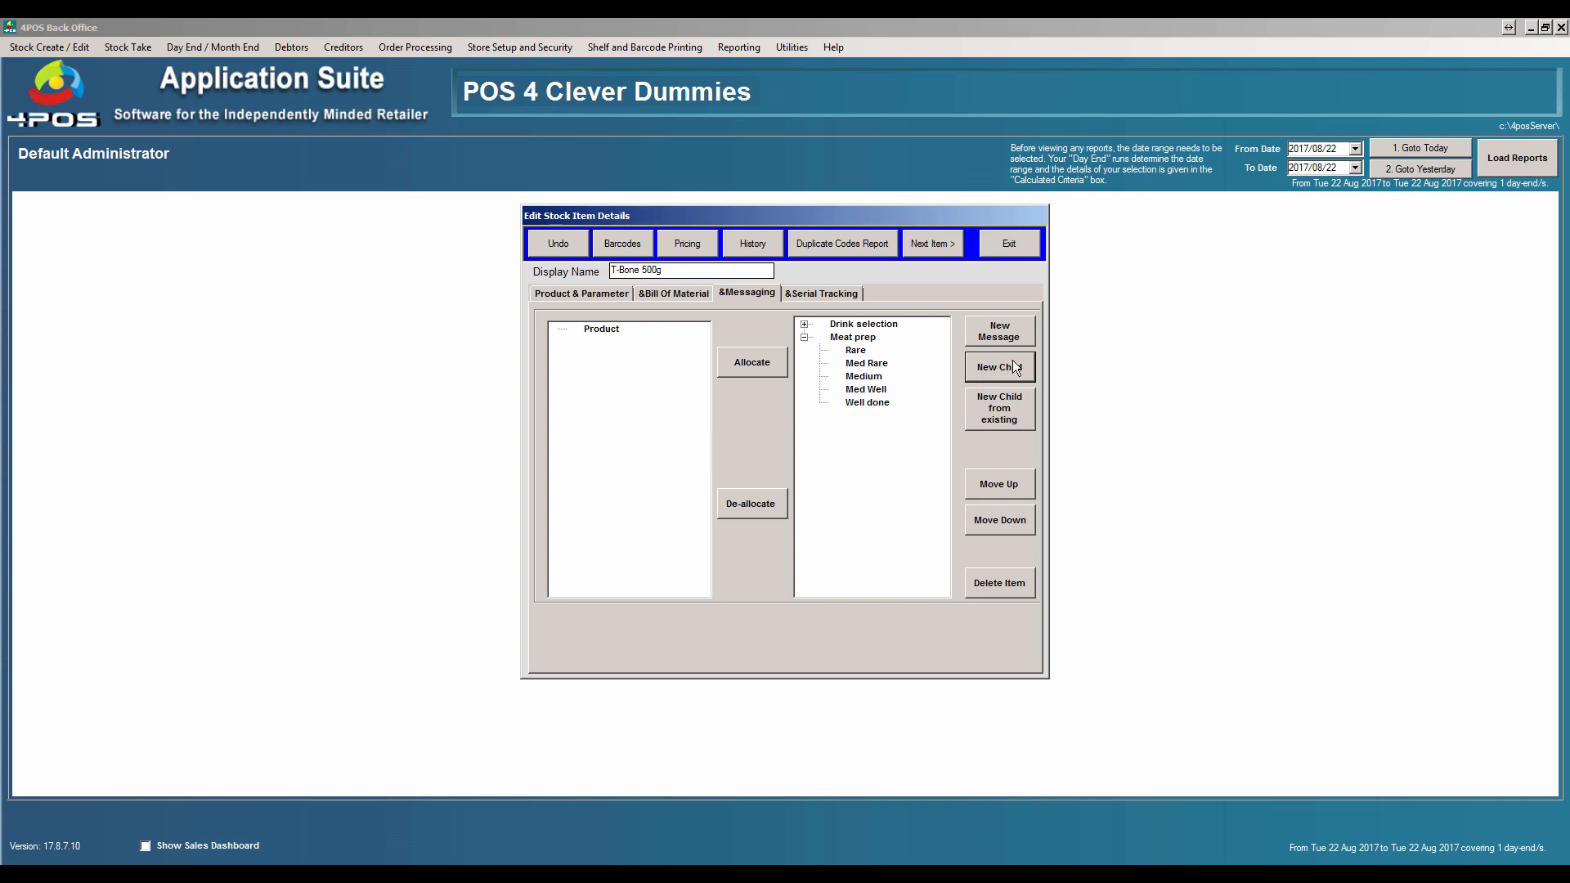
Create a new top-level message named Starch.
{"action": "left_click", "coordinate": [1009, 334]}
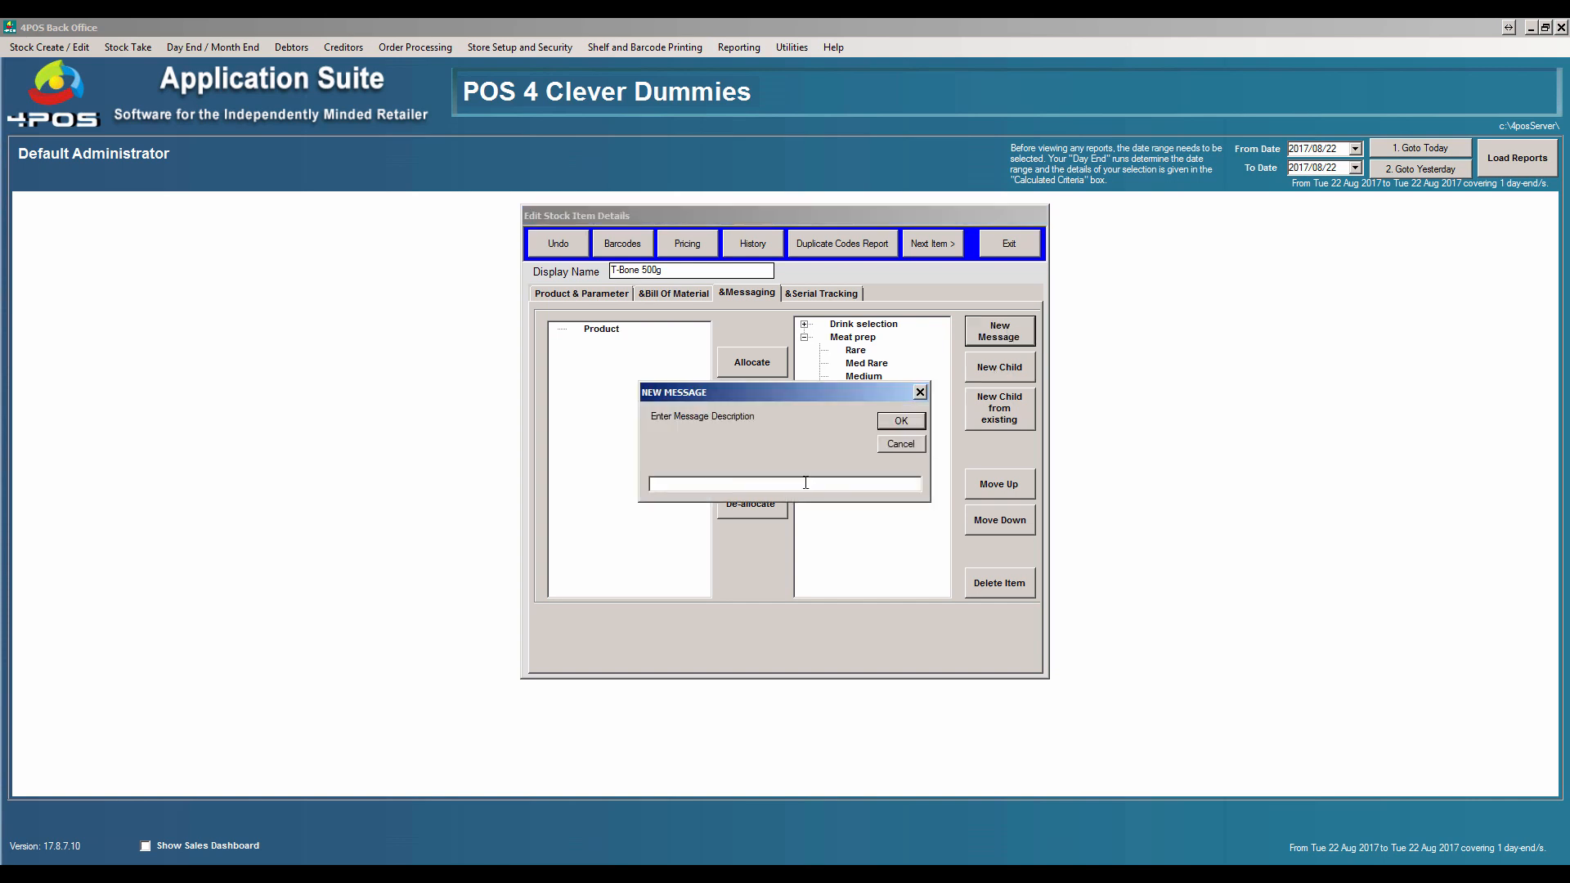
{"action": "type", "text": "Start"}
{"action": "key", "text": "BackSpace"}
{"action": "type", "text": "ch"}
{"action": "key", "text": "Return"}
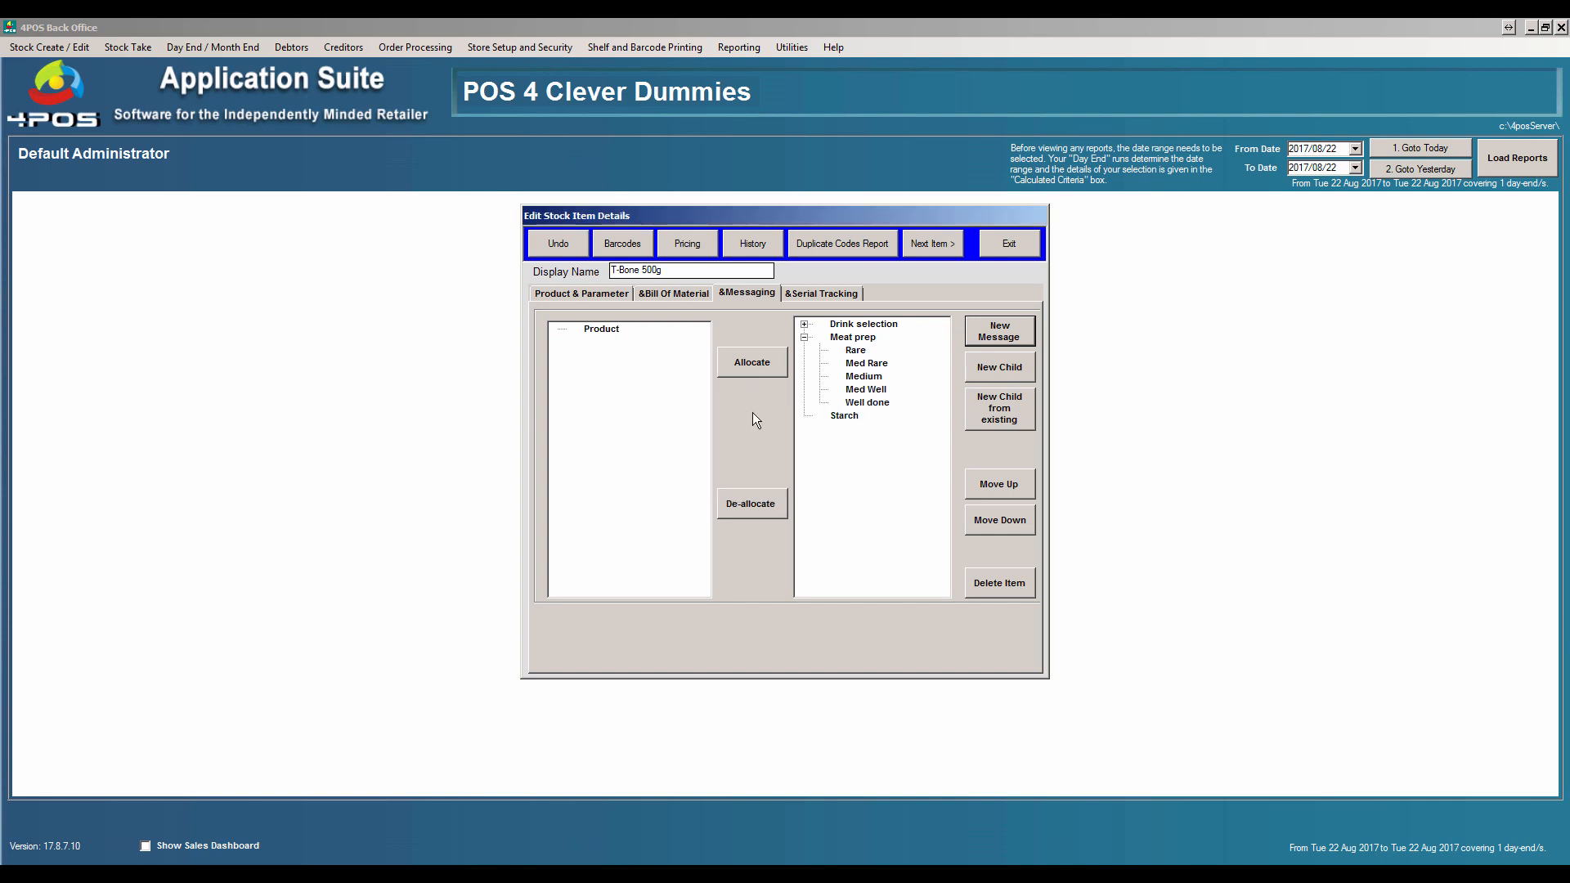
Add the child messages Chips and Veg of the day under Starch.
{"action": "left_click", "coordinate": [847, 417]}
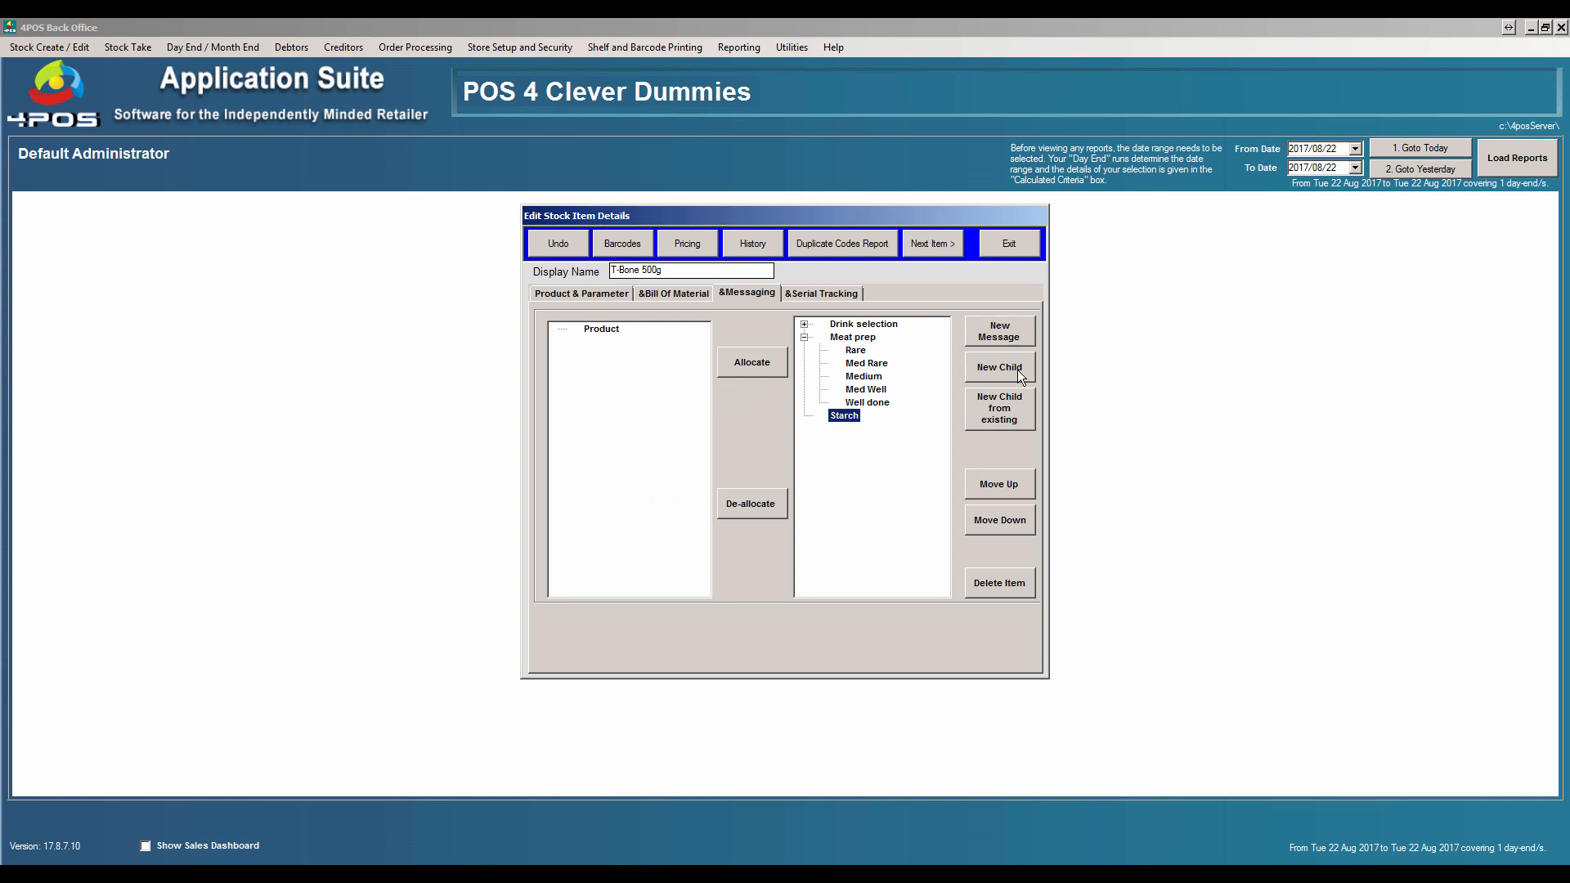
{"action": "left_click", "coordinate": [992, 375]}
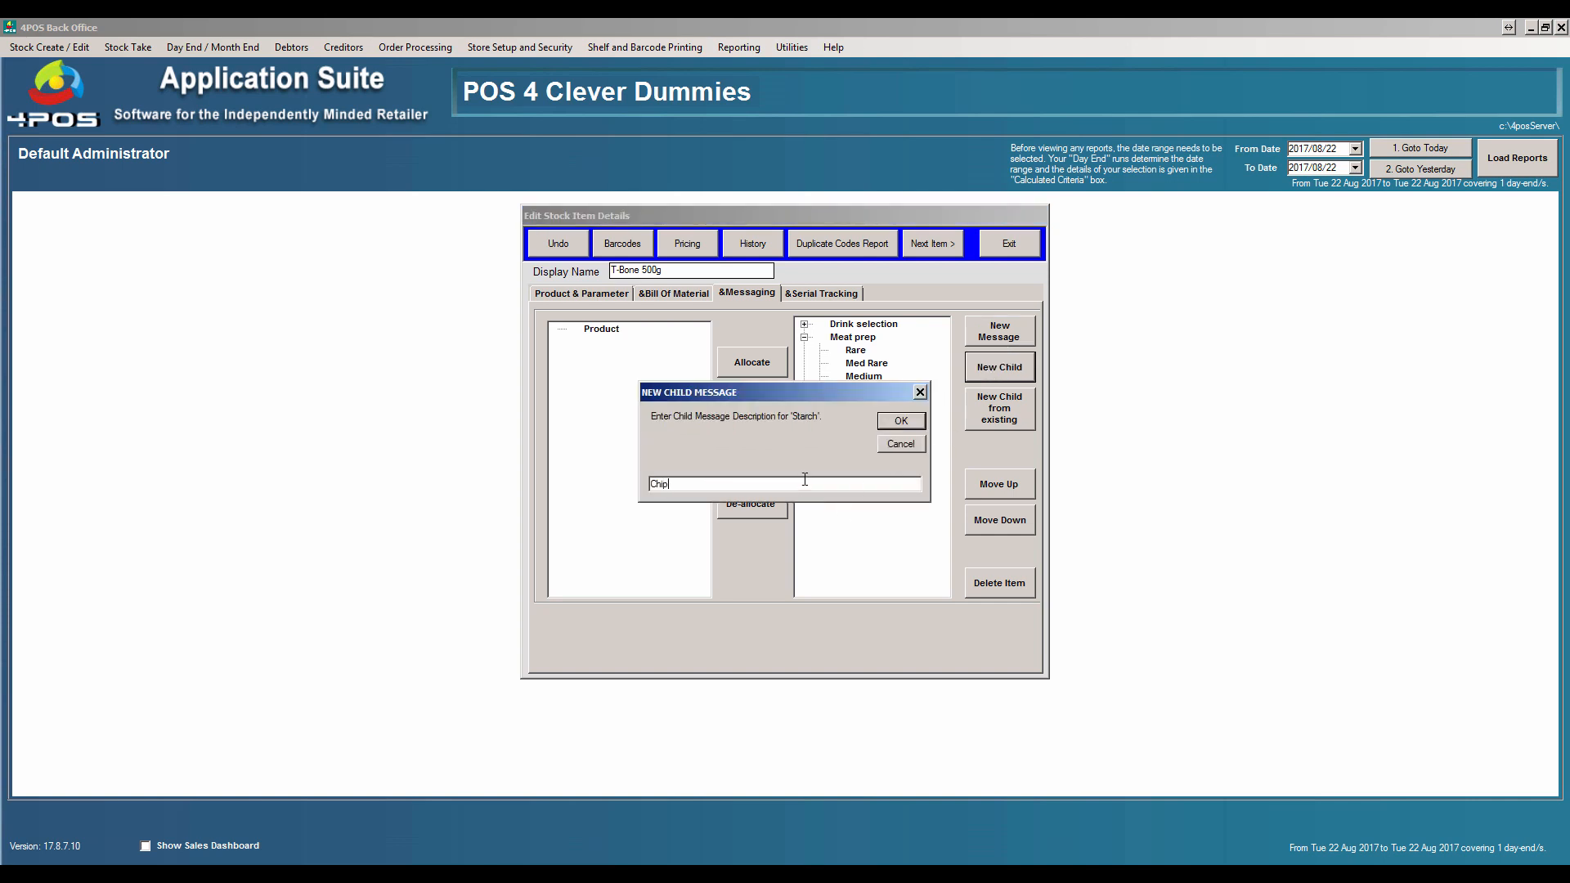
{"action": "key", "text": "Return"}
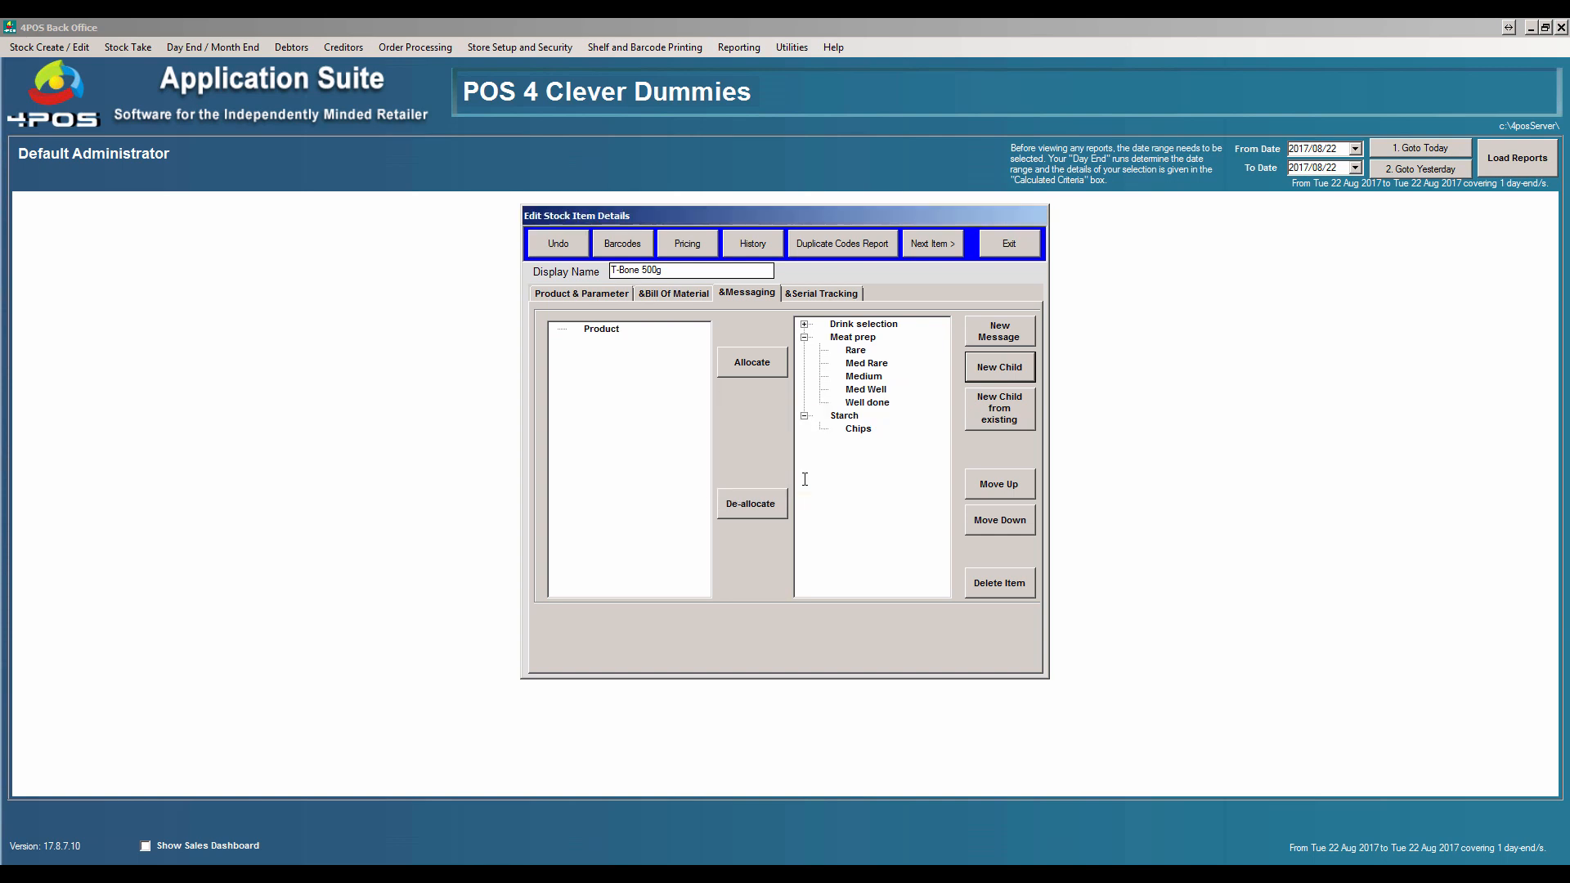
{"action": "left_click", "coordinate": [1011, 368]}
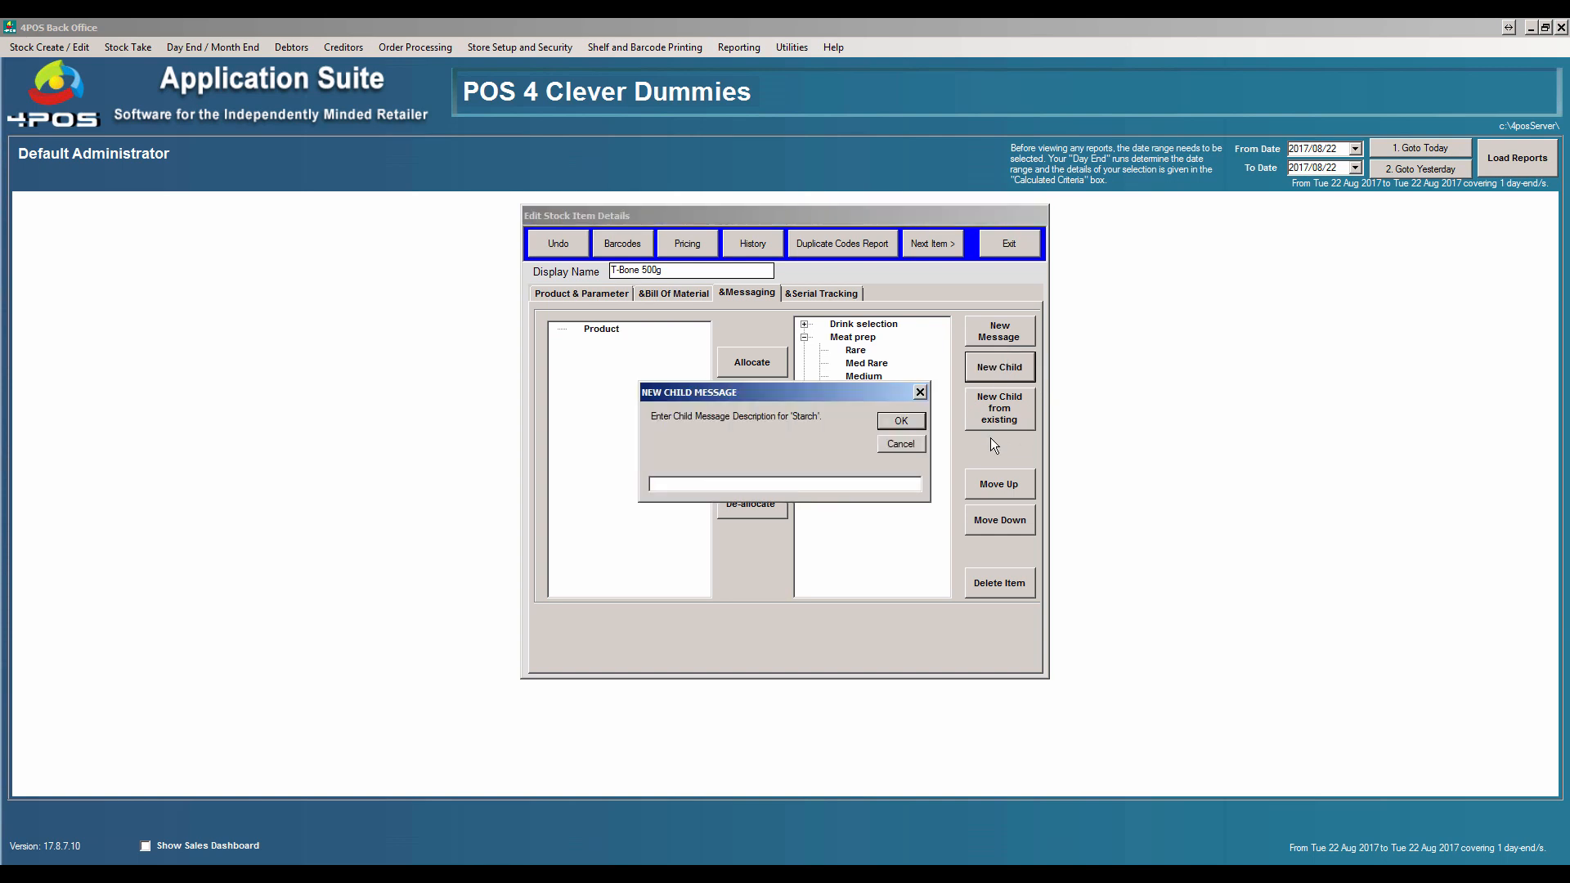
{"action": "type", "text": "Veg of the day"}
{"action": "left_click", "coordinate": [896, 421]}
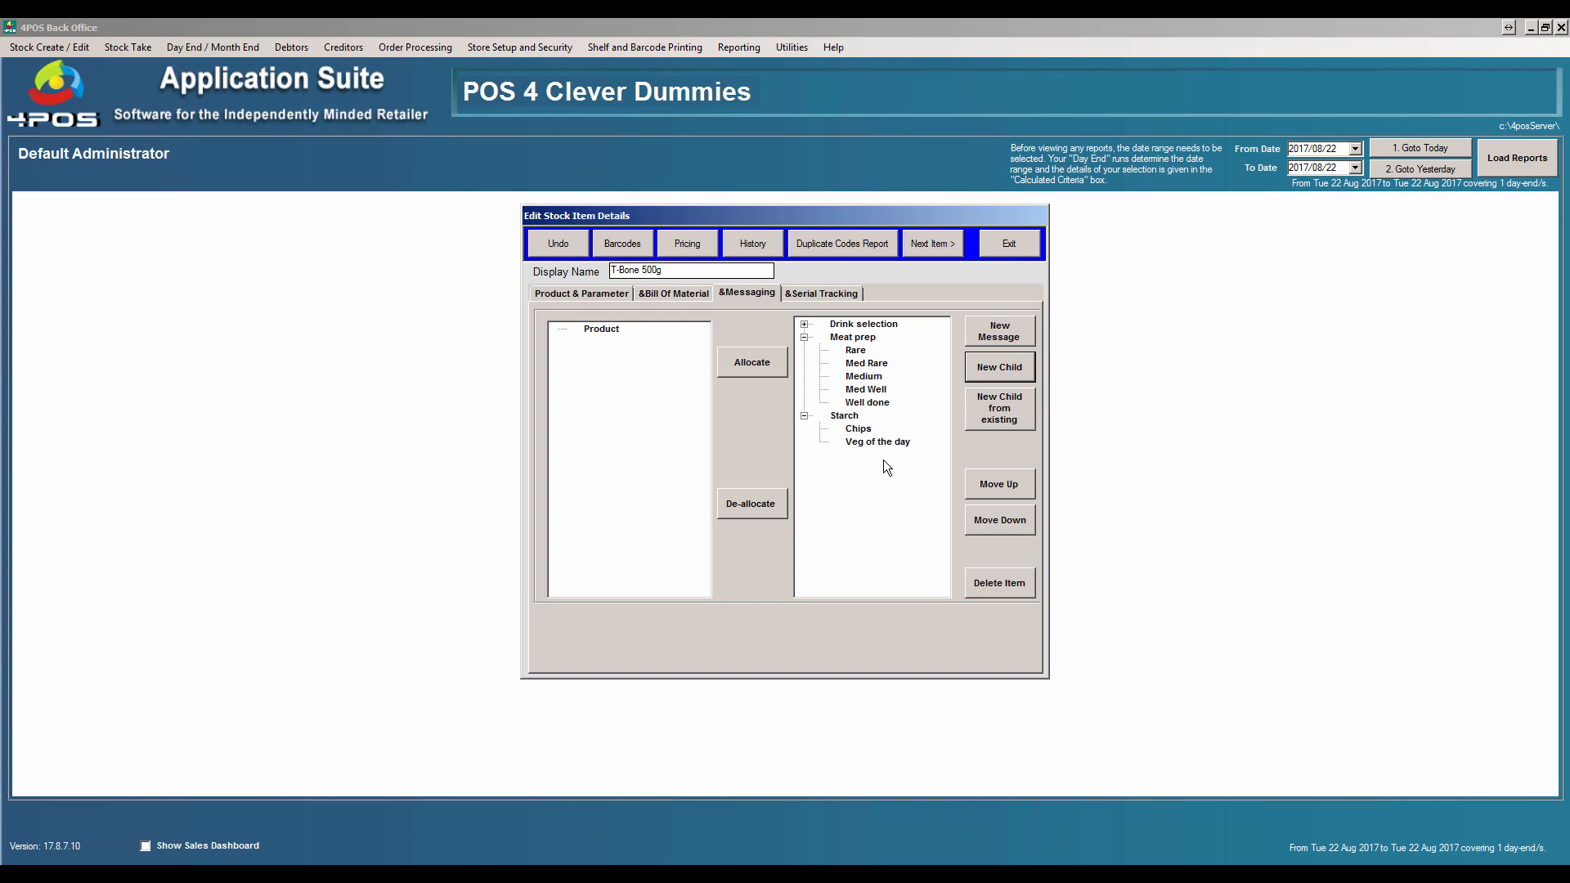
Create a new message named Baked Potato and start entering a child message for it.
{"action": "left_click", "coordinate": [990, 338]}
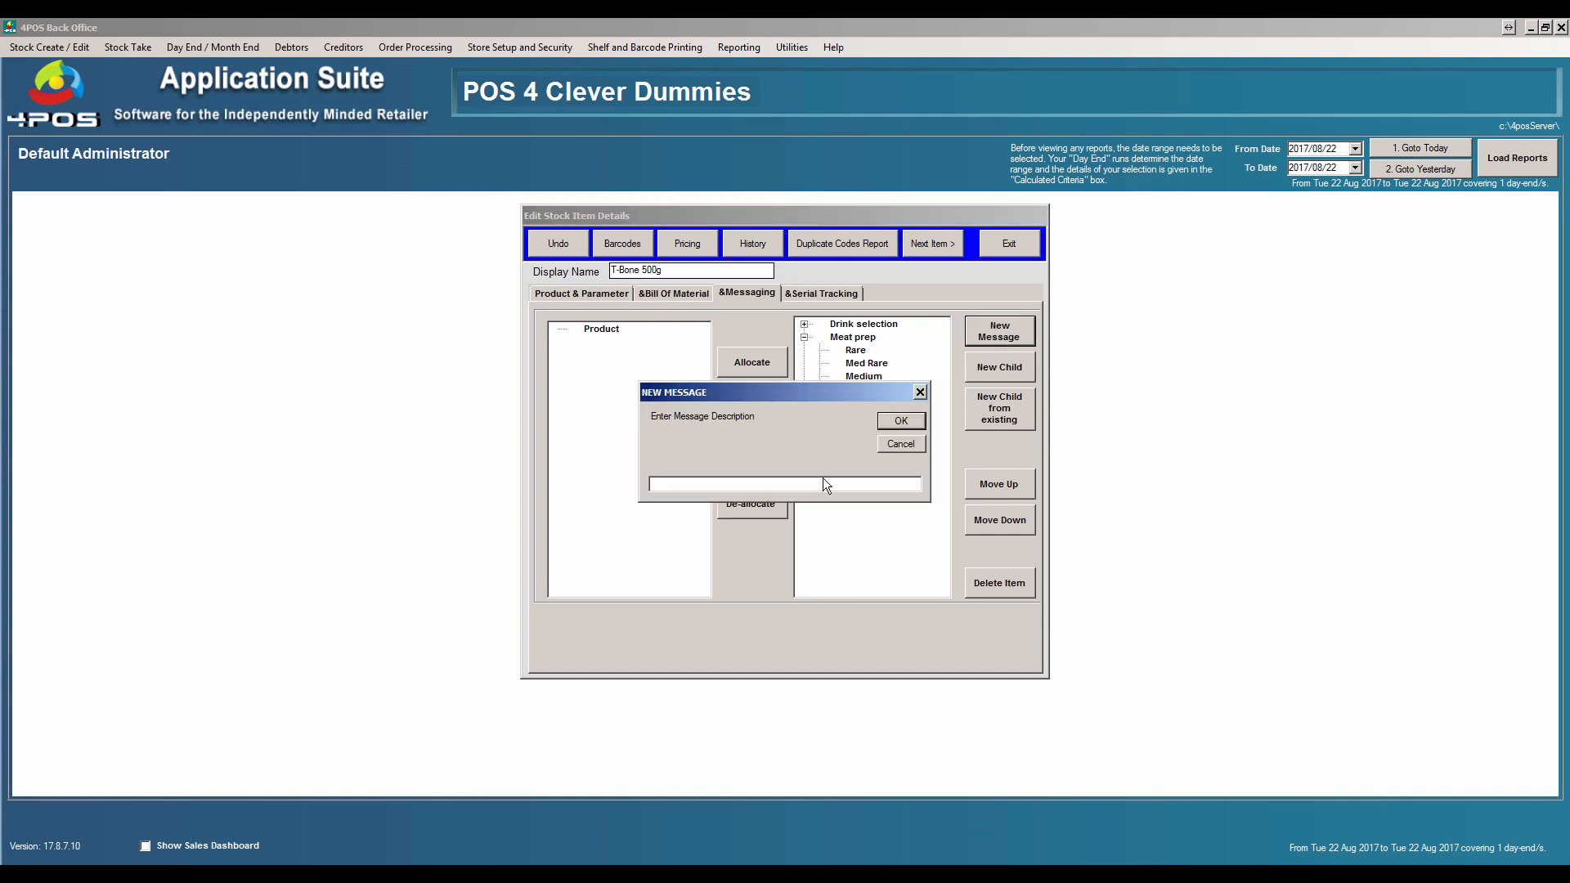
{"action": "type", "text": "Baked Potato"}
{"action": "key", "text": "Return"}
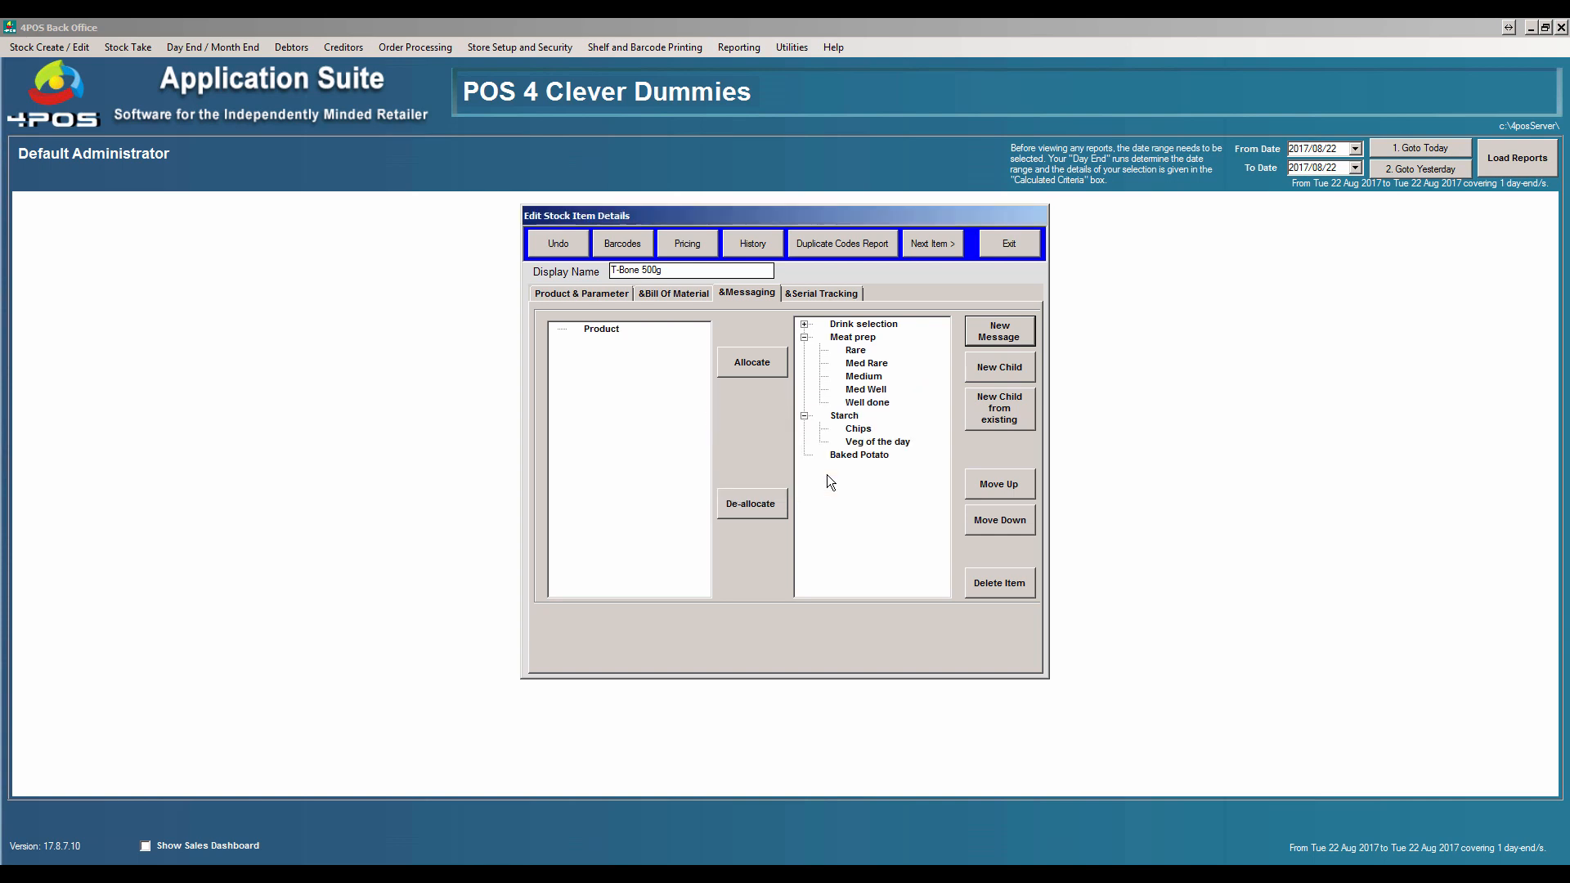
{"action": "left_click", "coordinate": [979, 375]}
{"action": "type", "text": "Sou"}
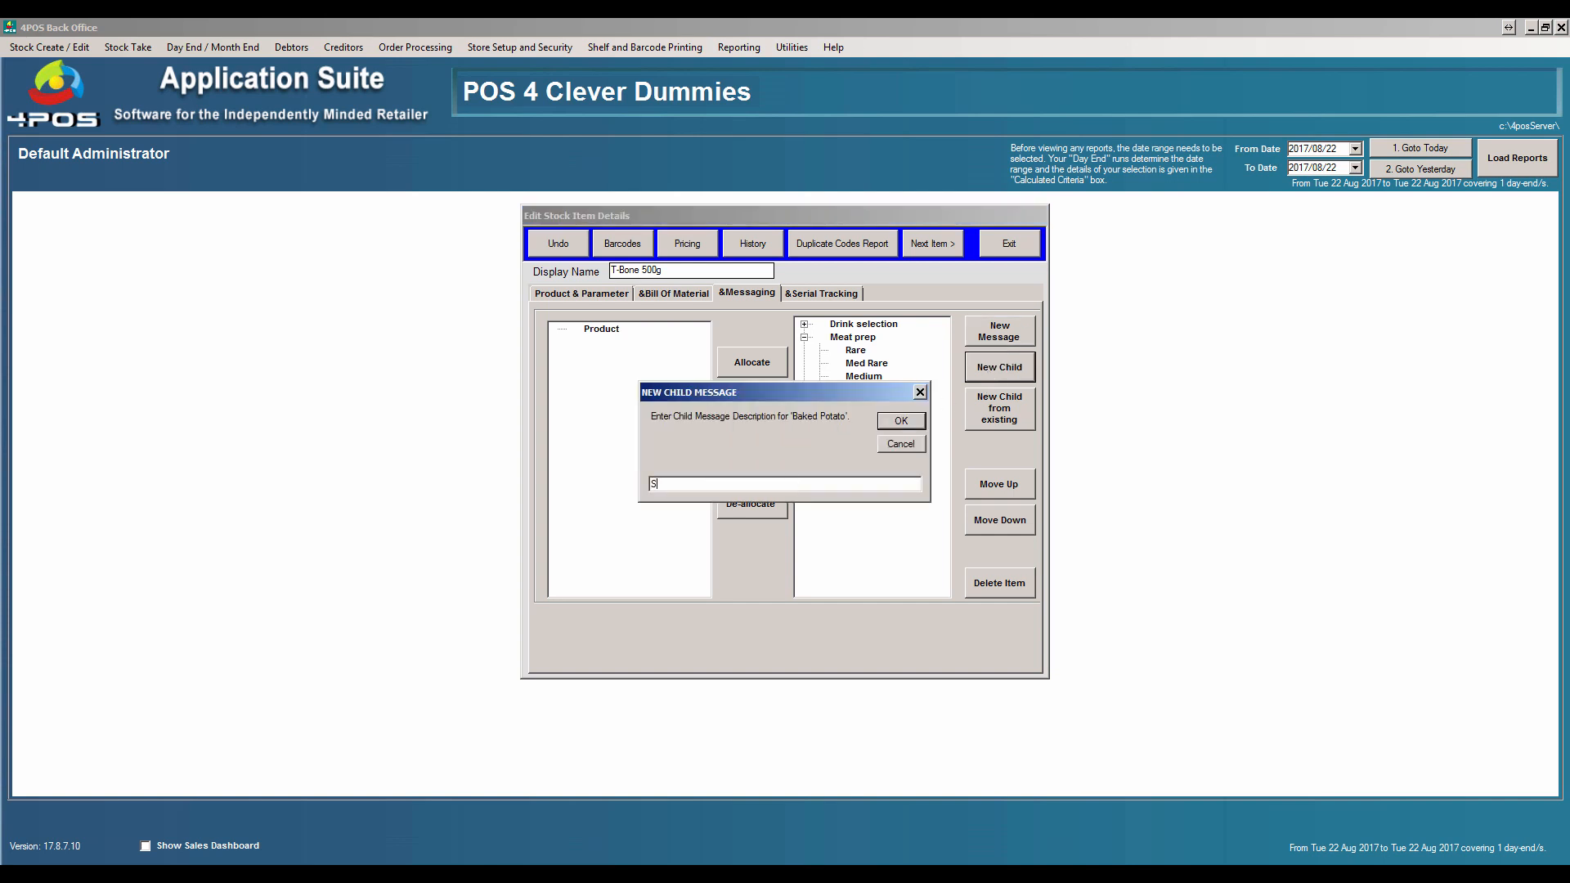
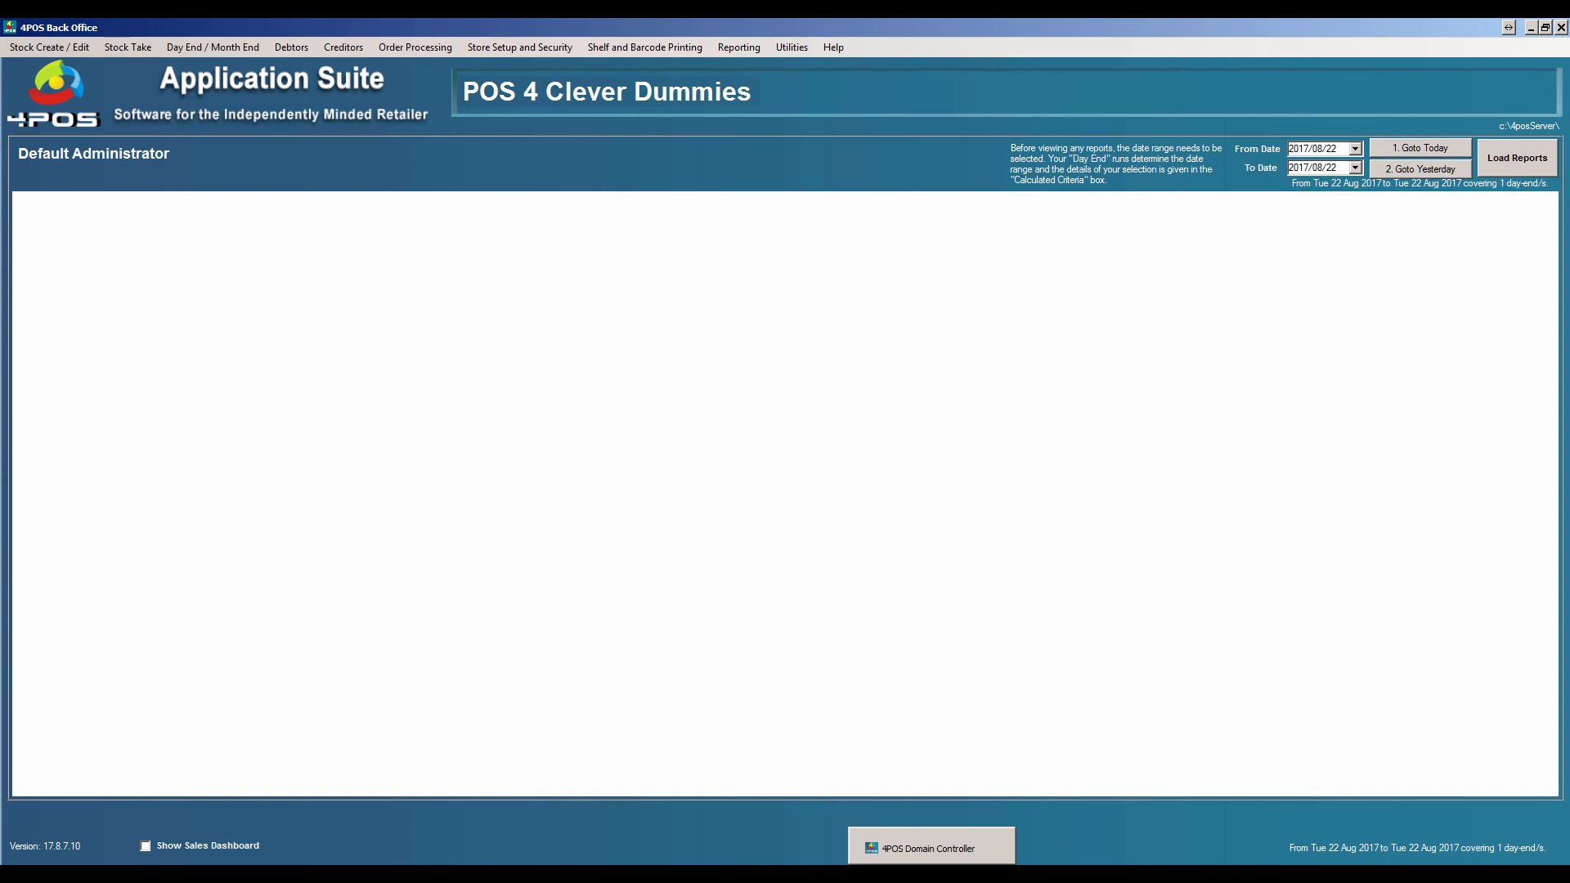
Switch to 4POS Touch Point Of Sale, log in with the password and start adding a transaction to table 201.
{"action": "left_click", "coordinate": [931, 872]}
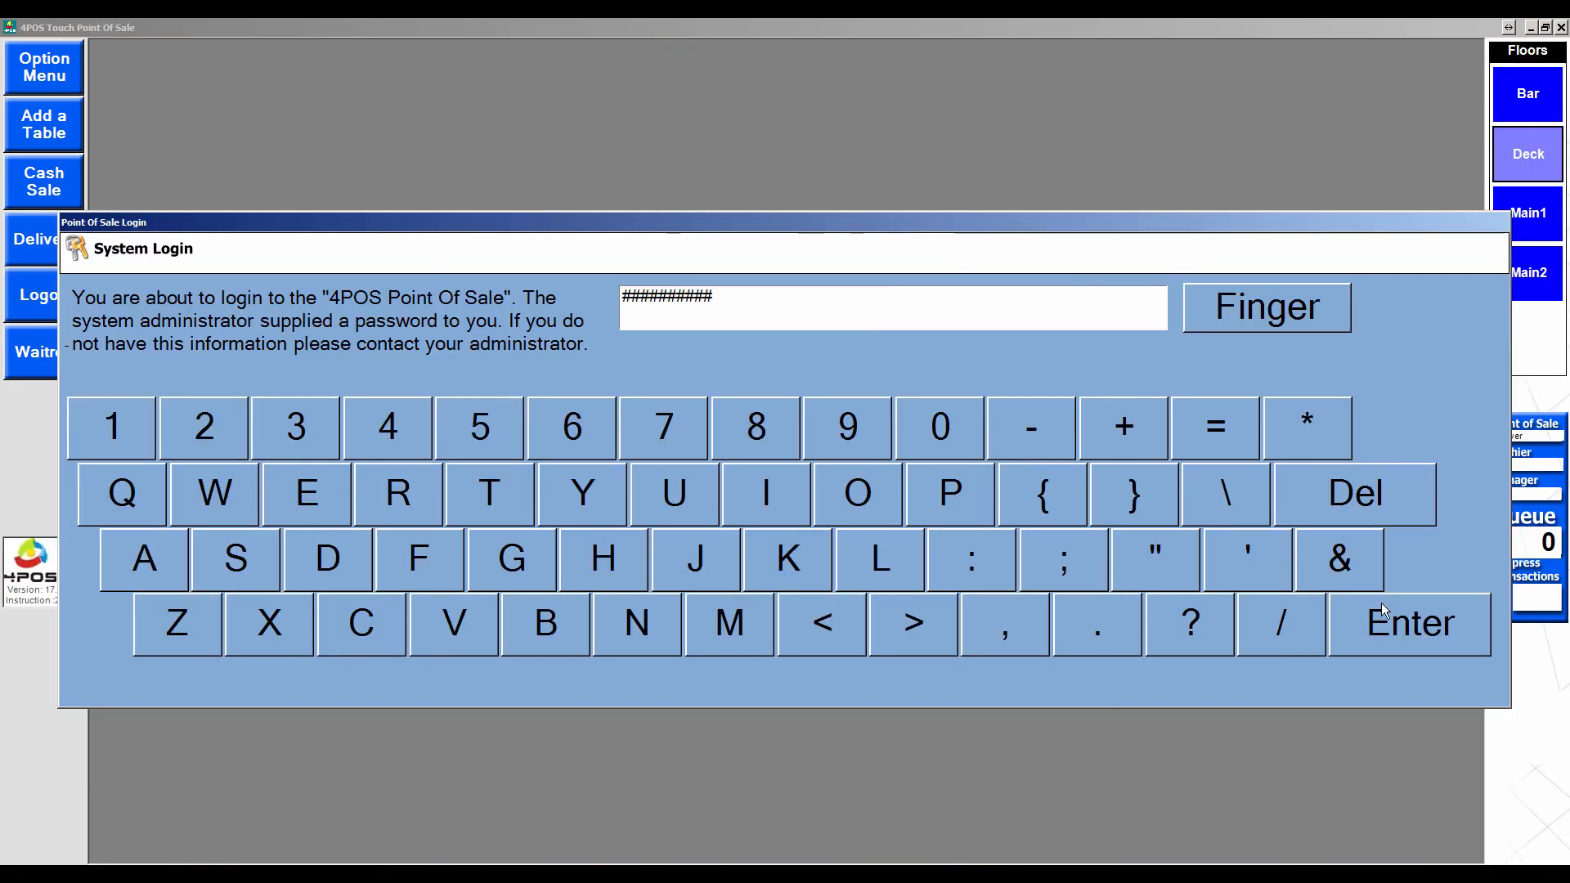
{"action": "left_click", "coordinate": [1440, 620]}
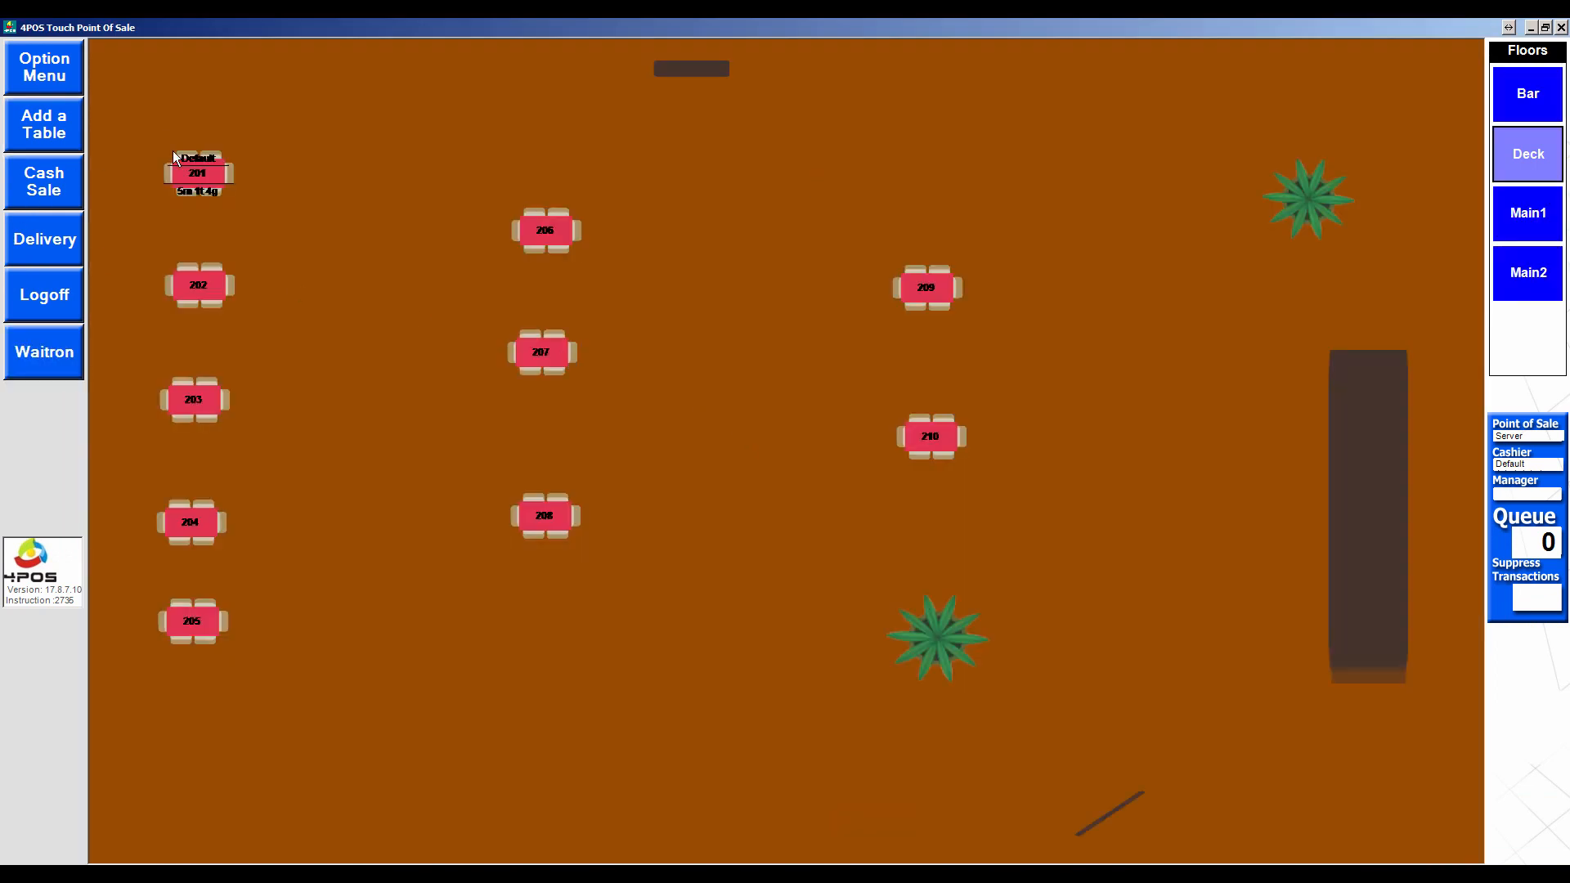
{"action": "left_click", "coordinate": [198, 174]}
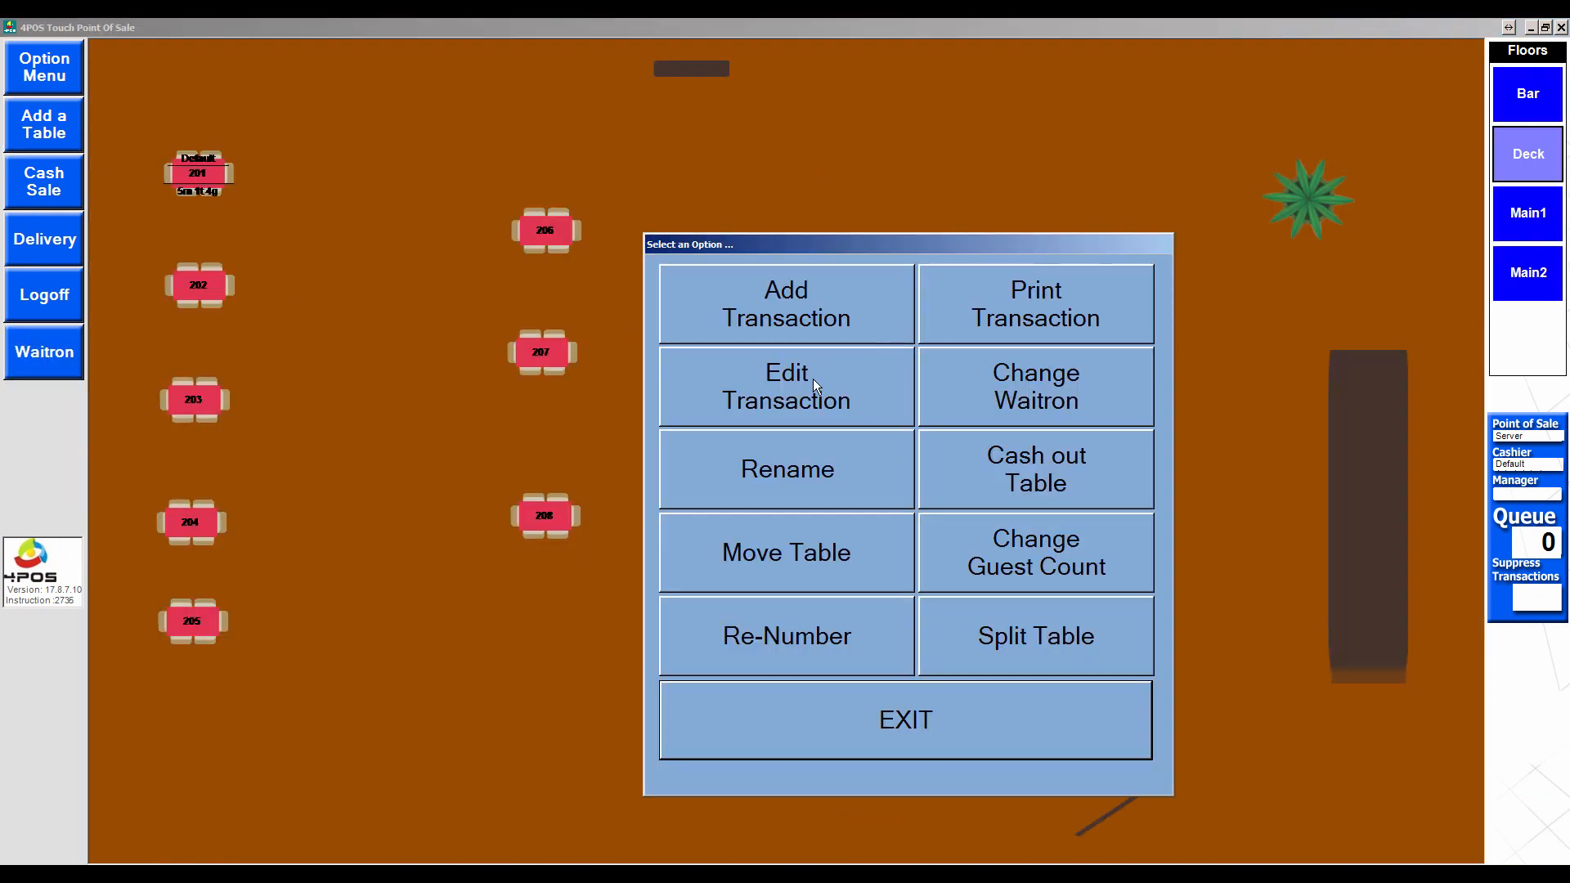
{"action": "left_click", "coordinate": [819, 313]}
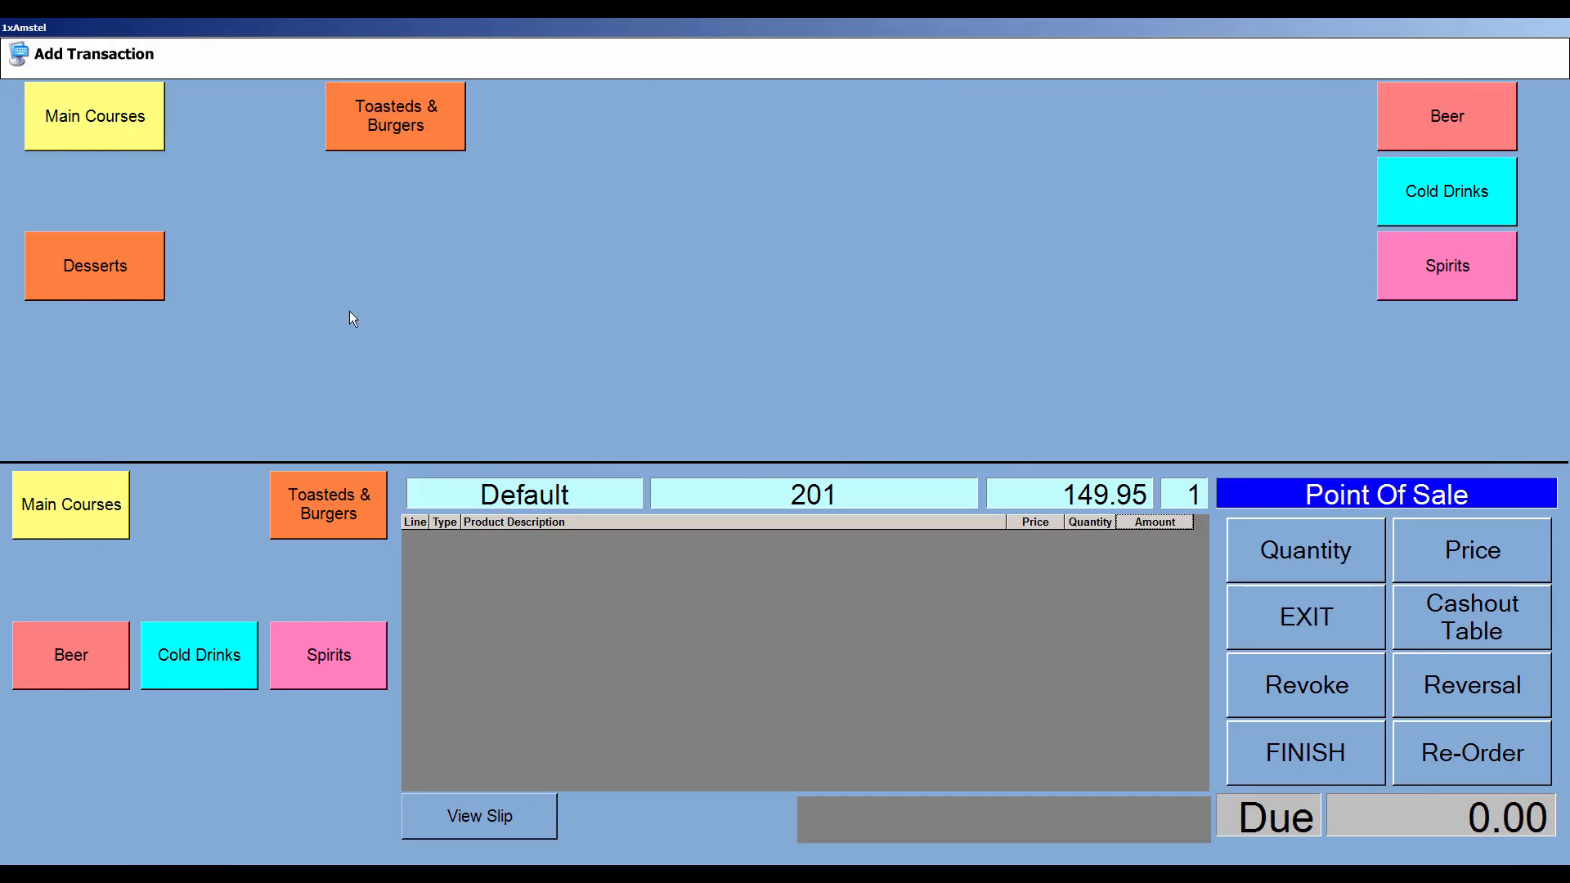
Order a T-Bone 500g from the main courses for table 201, prepared Rare with Veg of the day, and accept the instructions.
{"action": "left_click", "coordinate": [76, 113]}
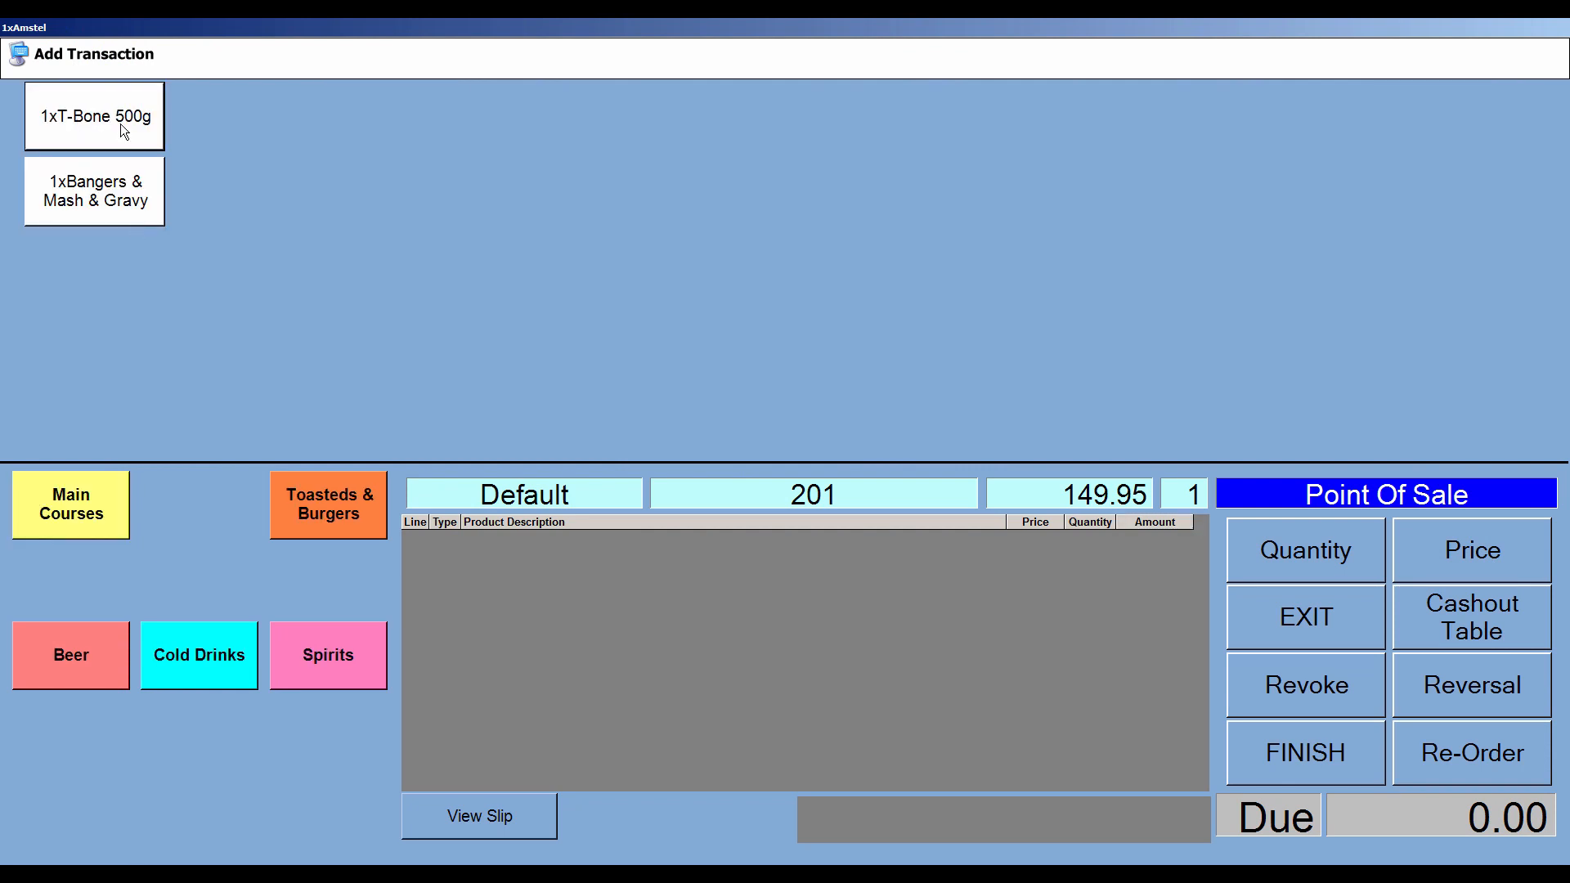
{"action": "left_click", "coordinate": [121, 131]}
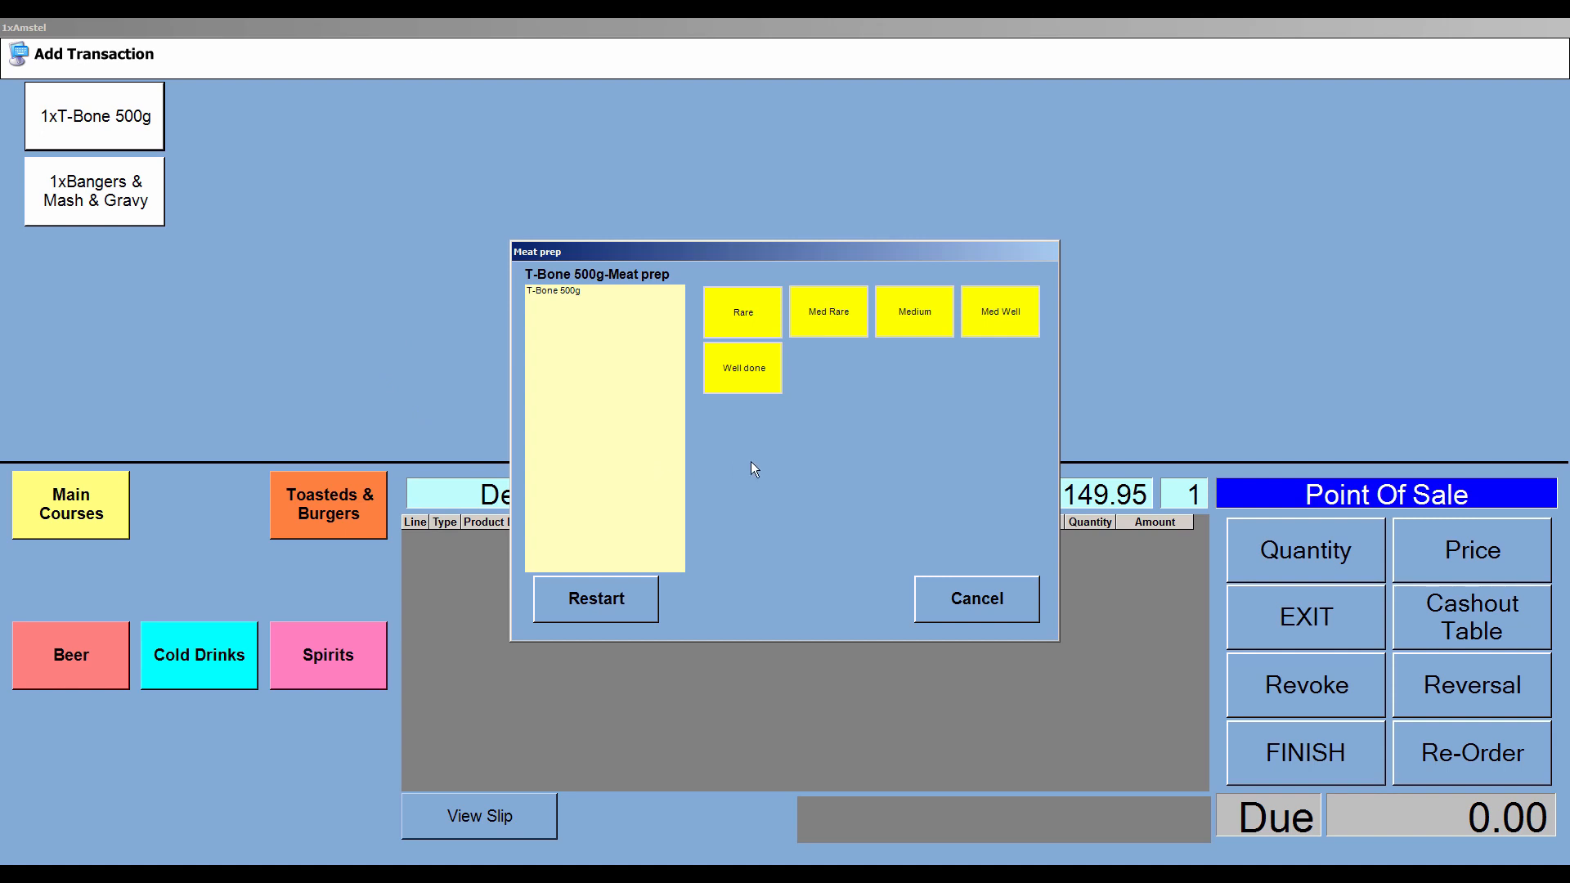
{"action": "left_click", "coordinate": [761, 323]}
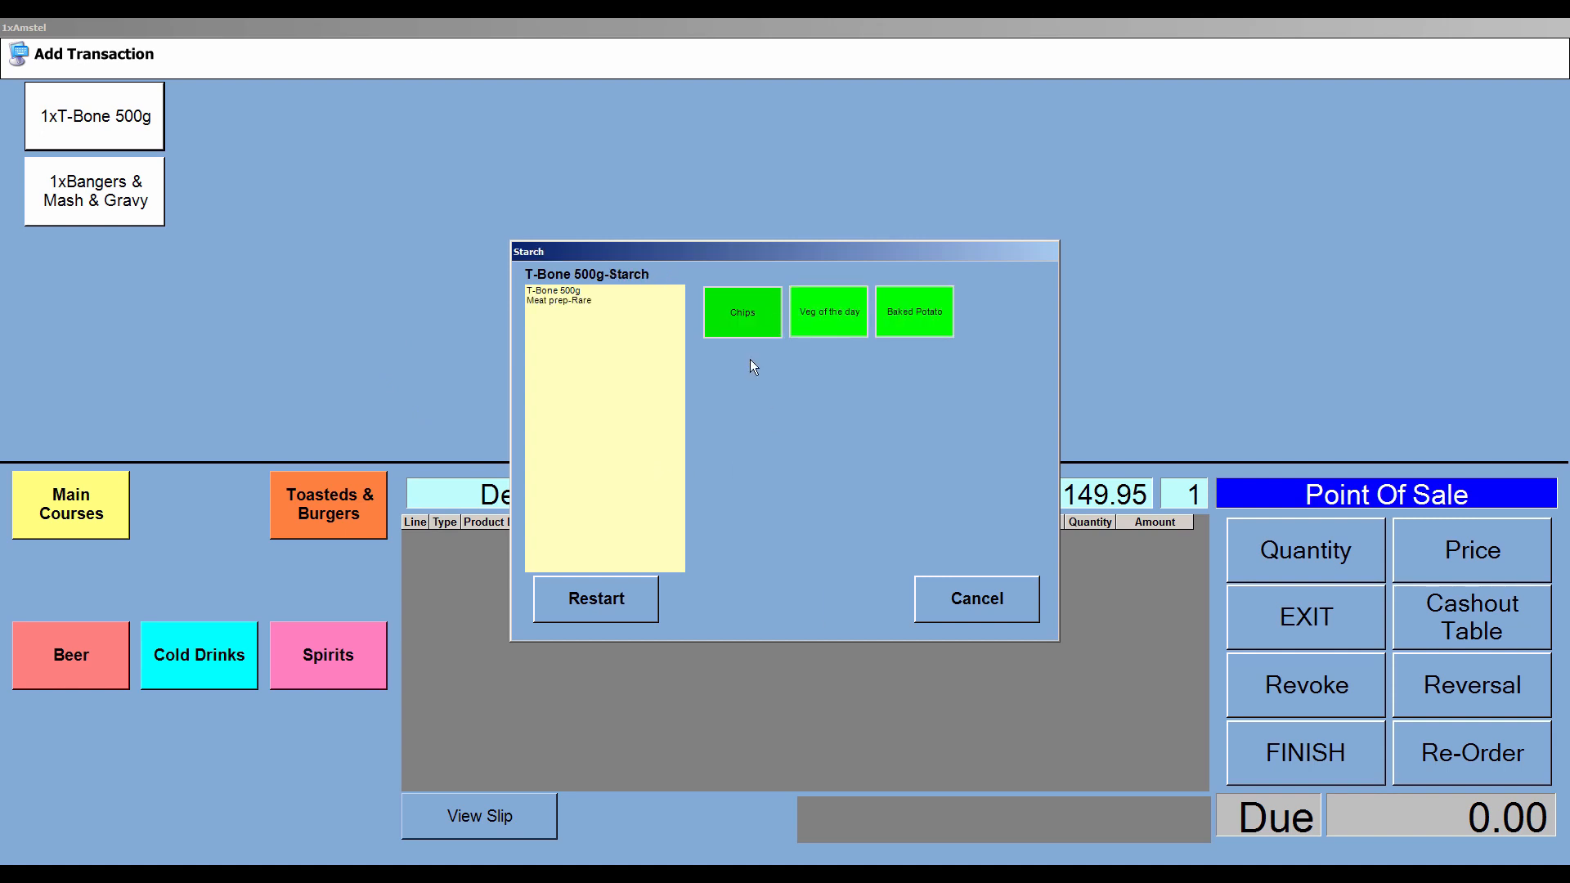
{"action": "left_click", "coordinate": [843, 316]}
{"action": "left_click", "coordinate": [890, 432]}
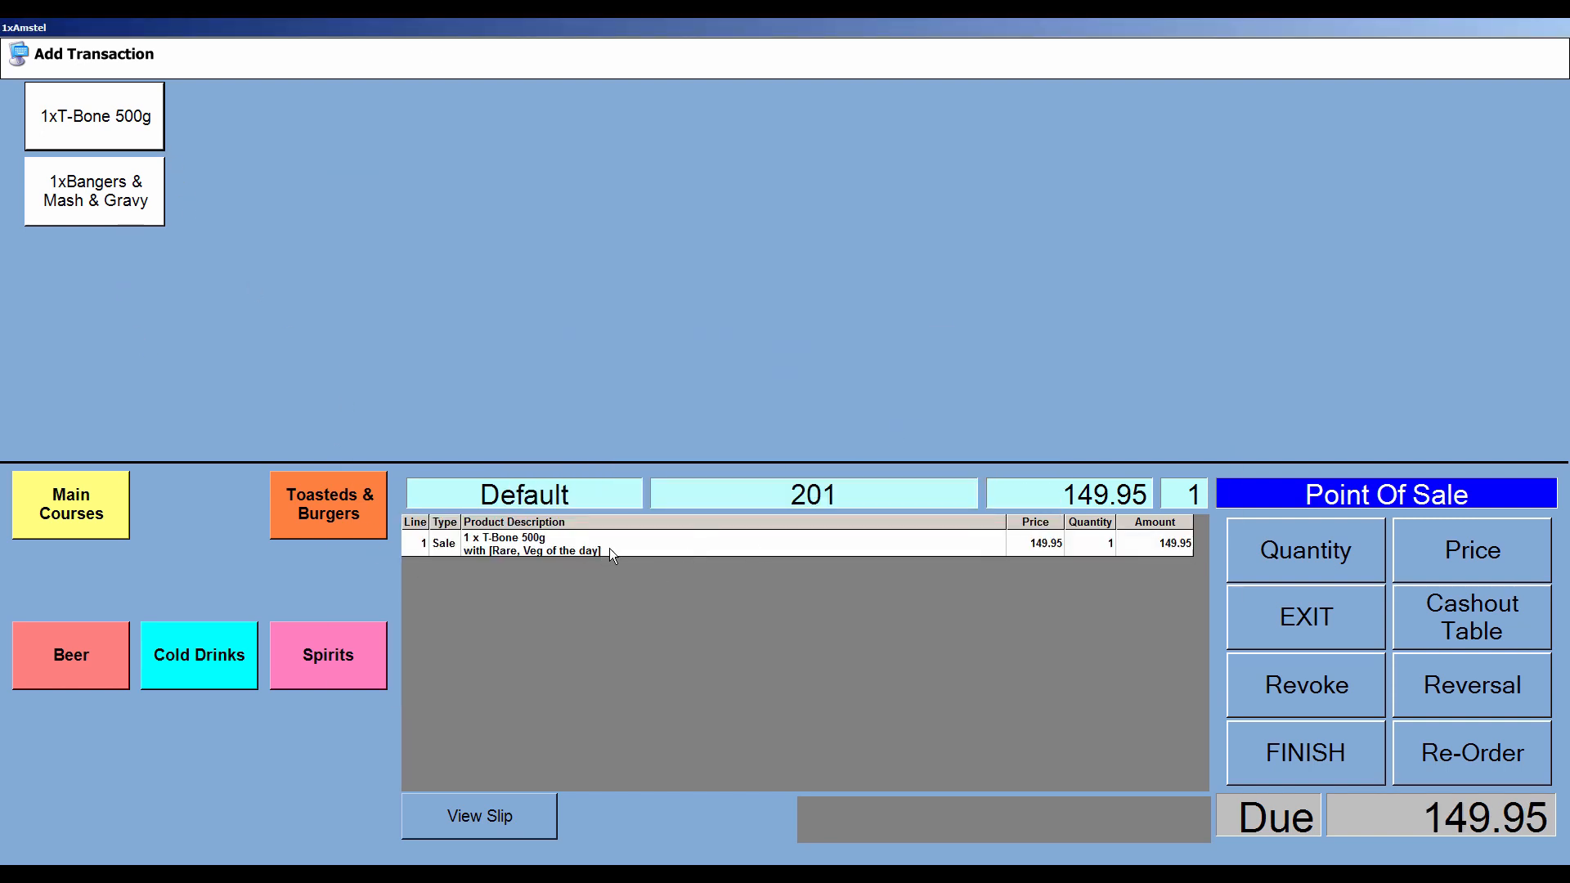
{"action": "left_click", "coordinate": [562, 552]}
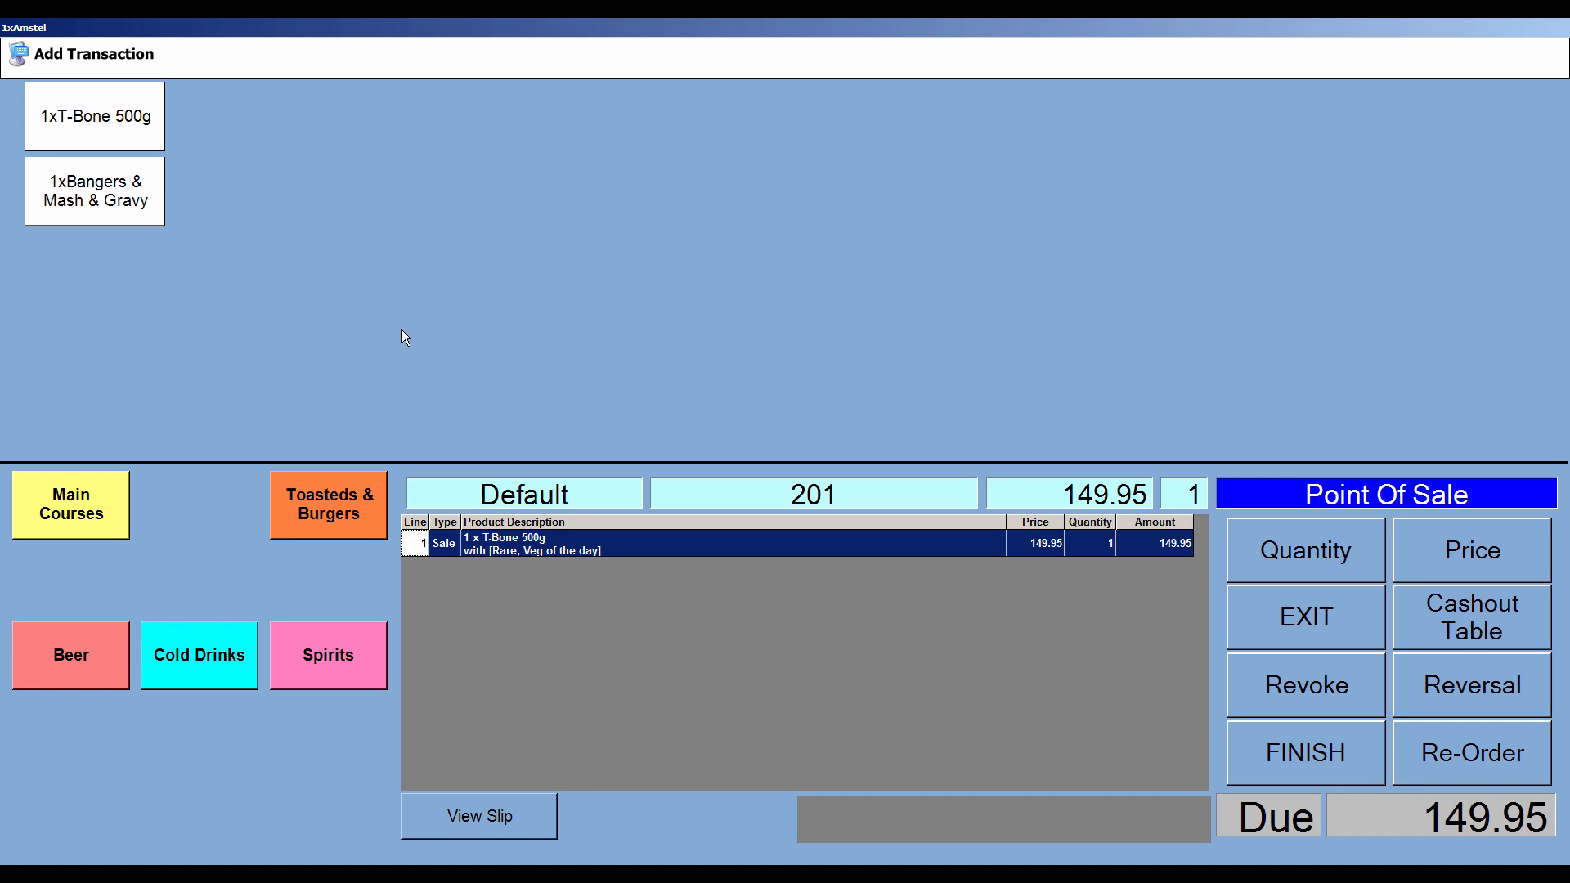
Add another T-Bone 500g, Rare with Baked Potato and Sour Cream & Butter, and finish the table's order.
{"action": "left_click", "coordinate": [113, 120]}
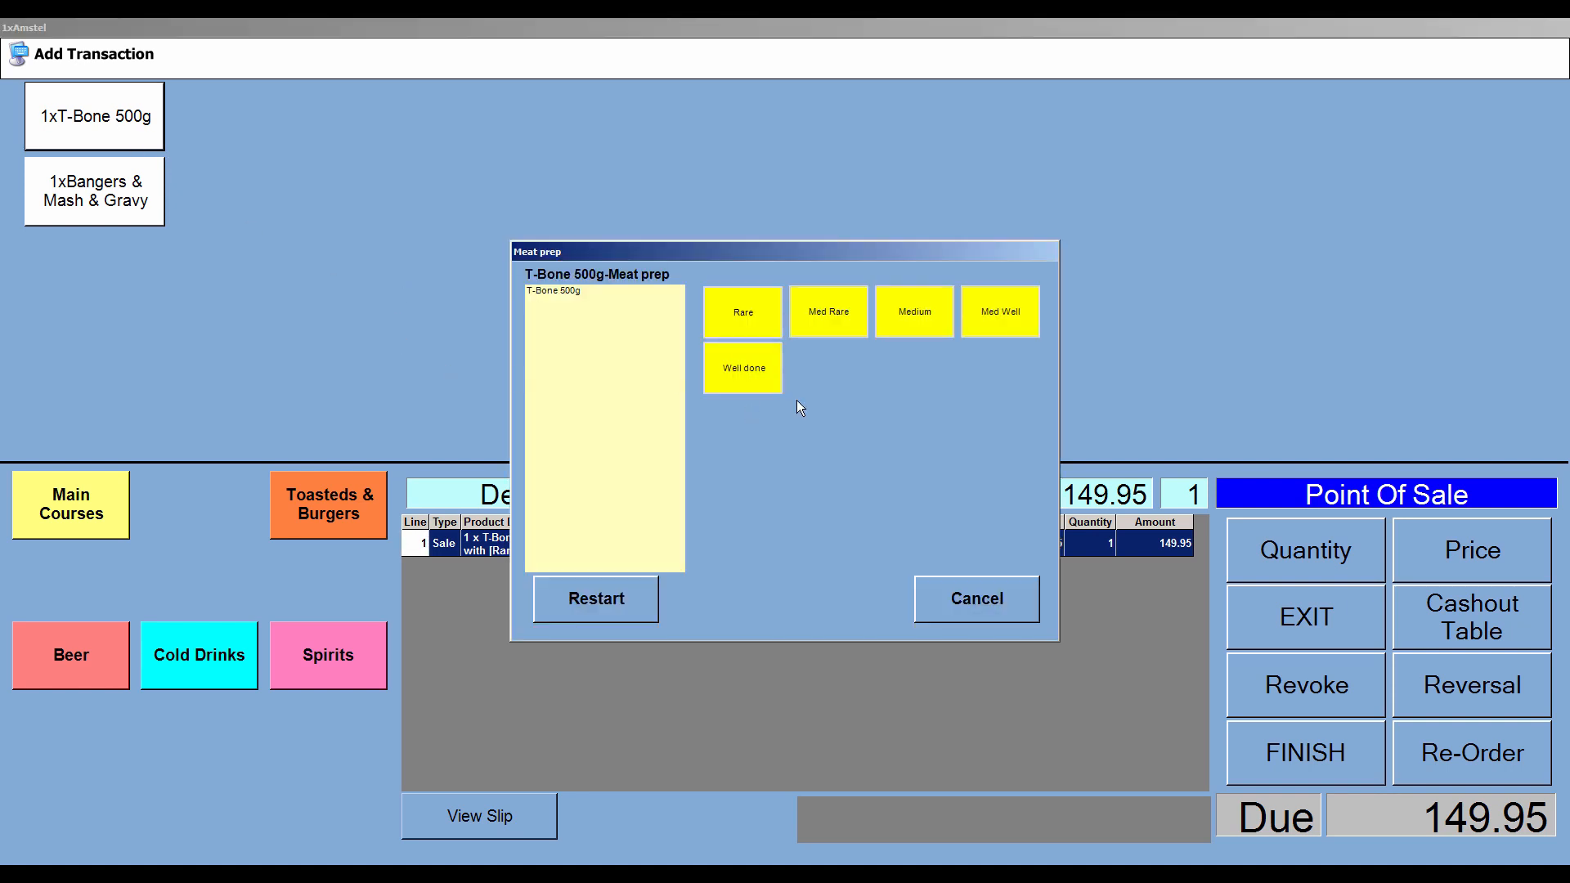
{"action": "left_click", "coordinate": [770, 321]}
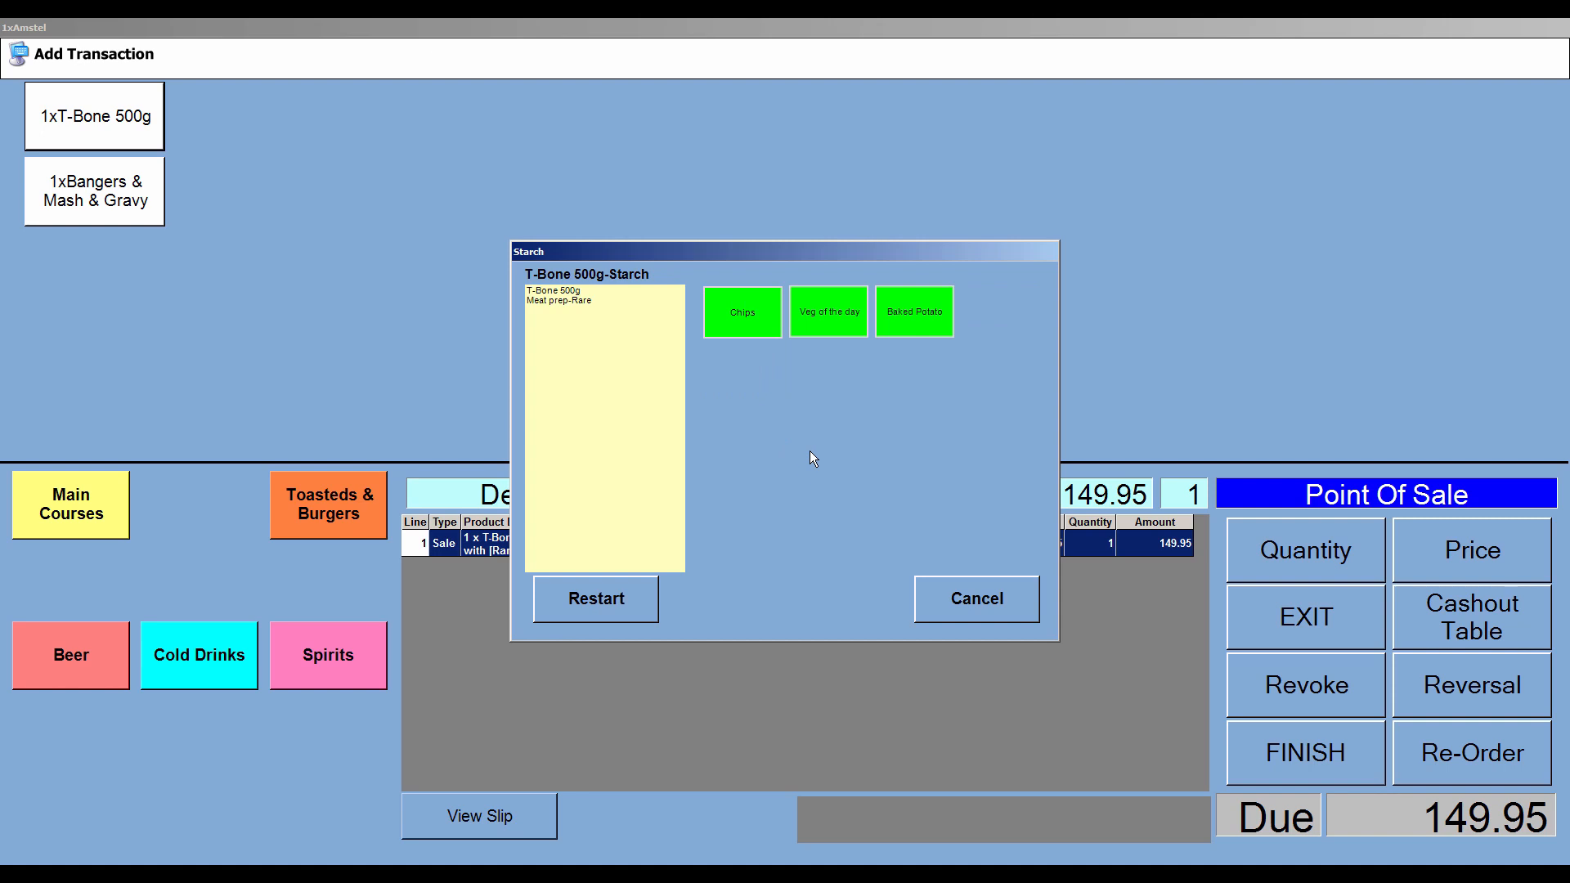
{"action": "left_click", "coordinate": [931, 309]}
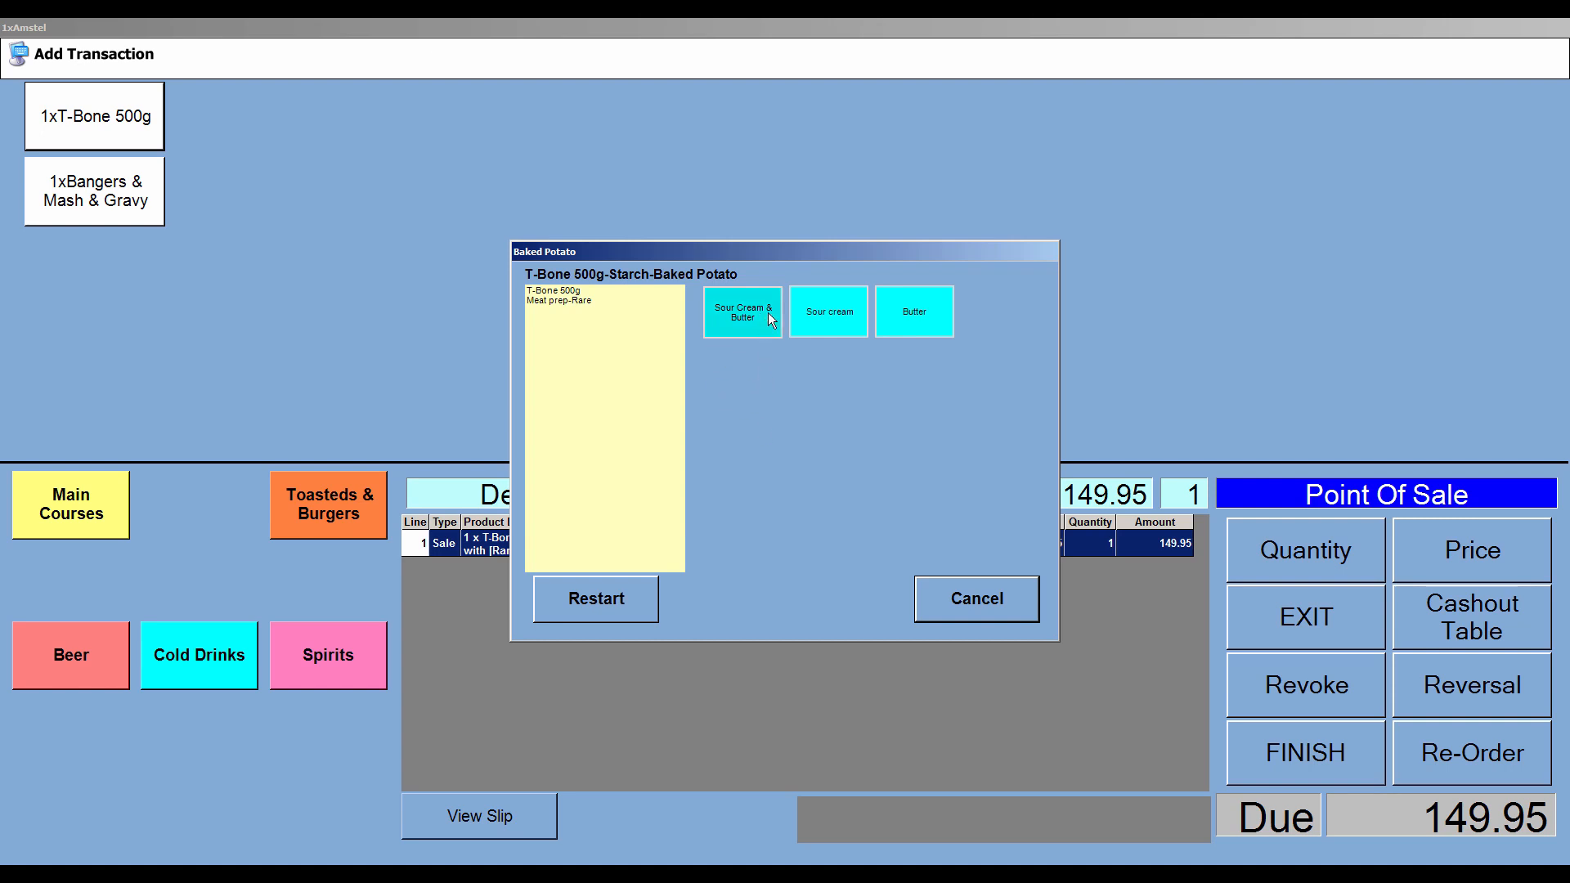
{"action": "left_click", "coordinate": [742, 325]}
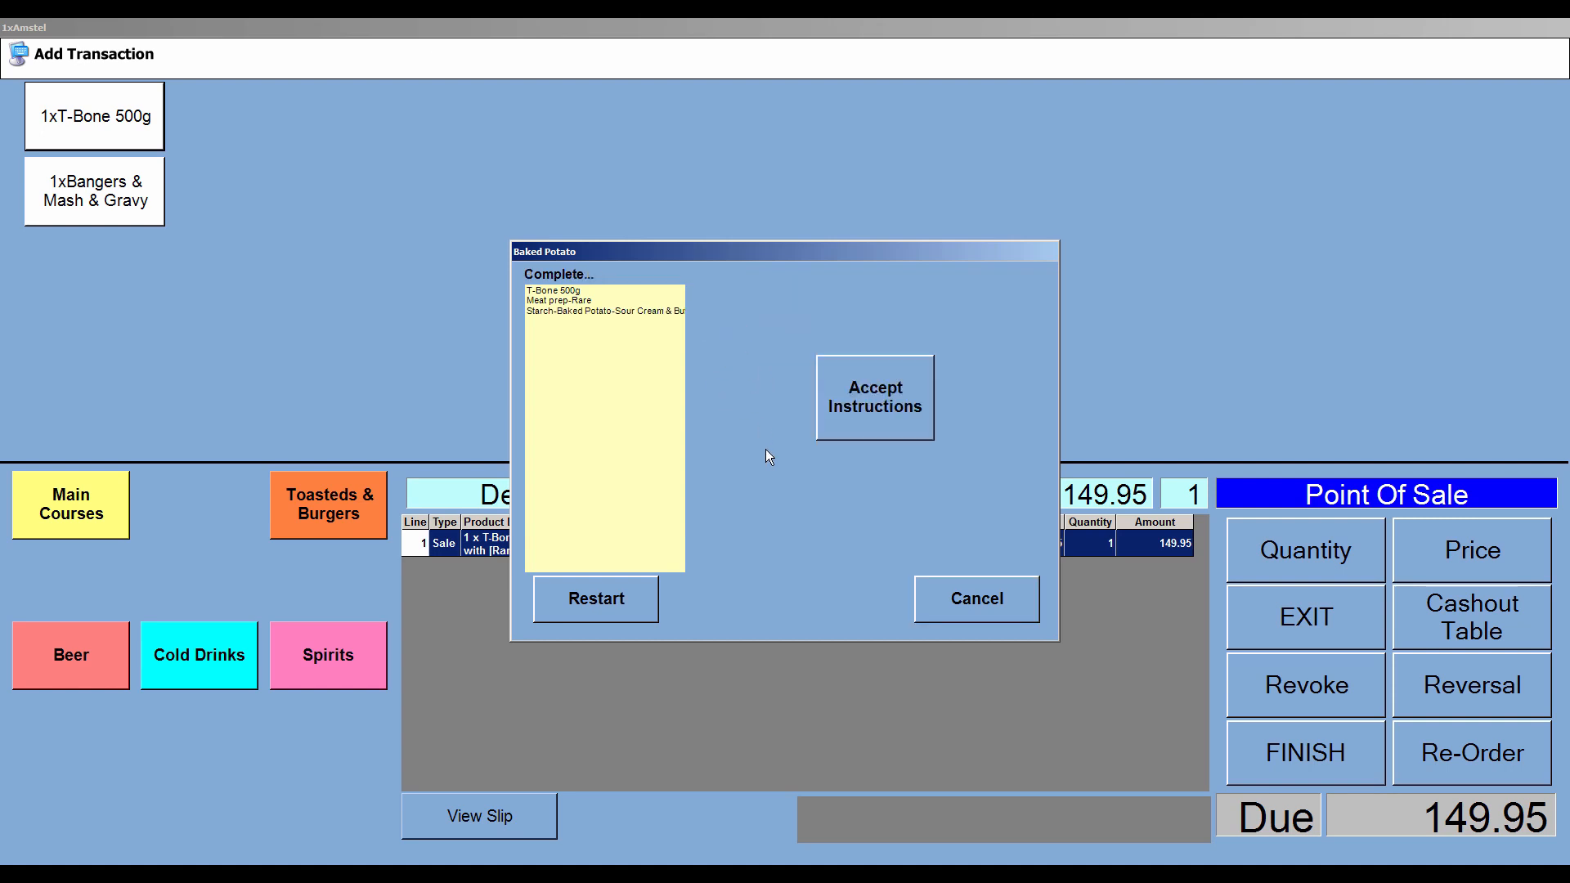
{"action": "left_click", "coordinate": [915, 410]}
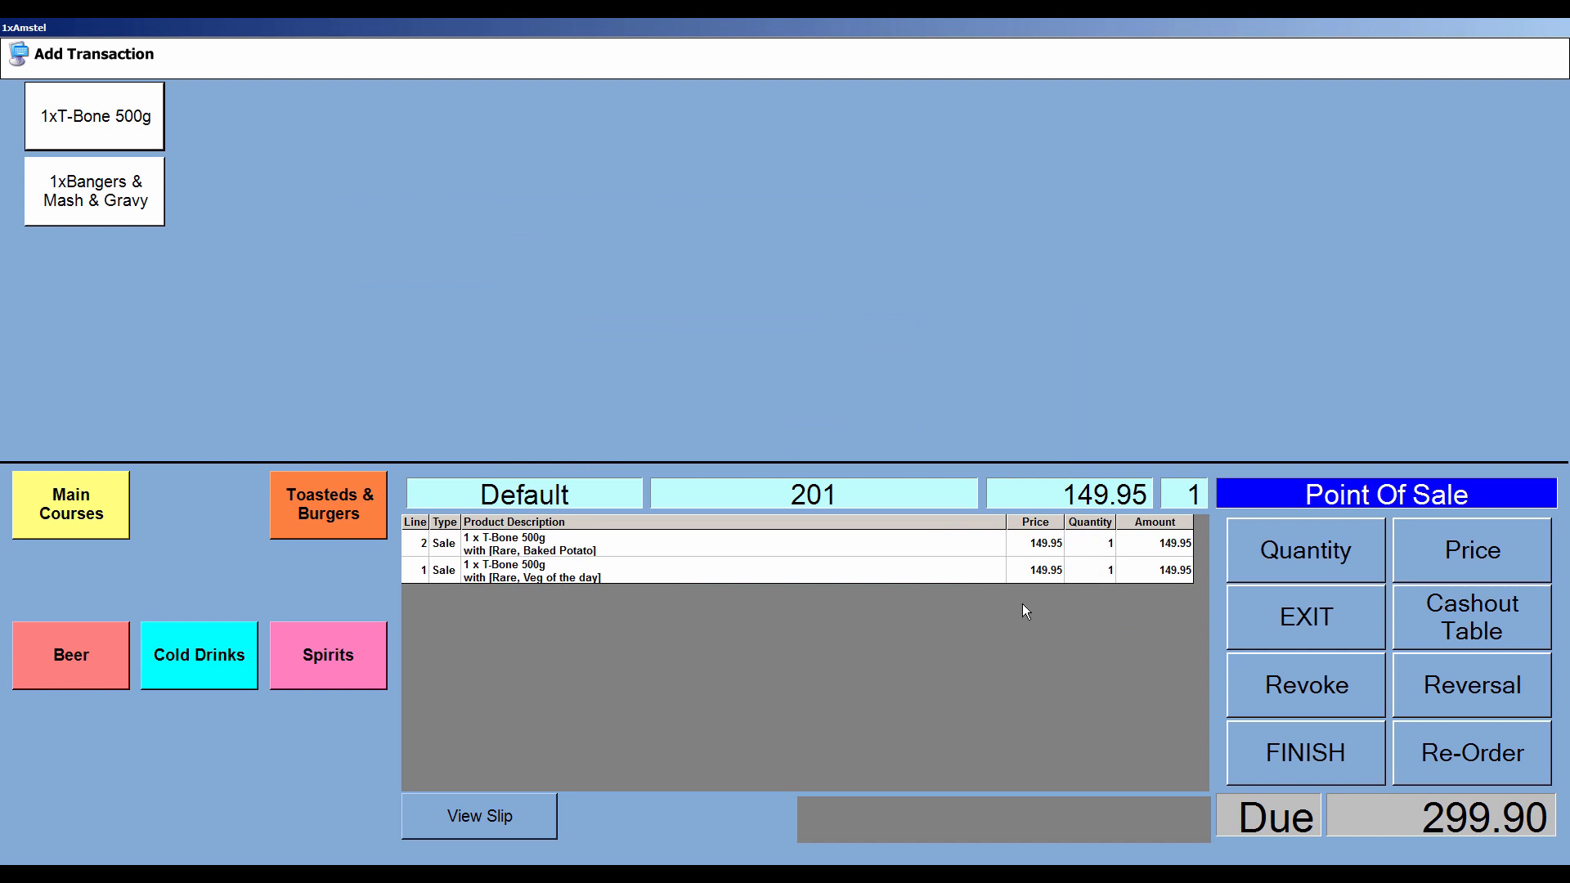
{"action": "left_click", "coordinate": [1307, 752]}
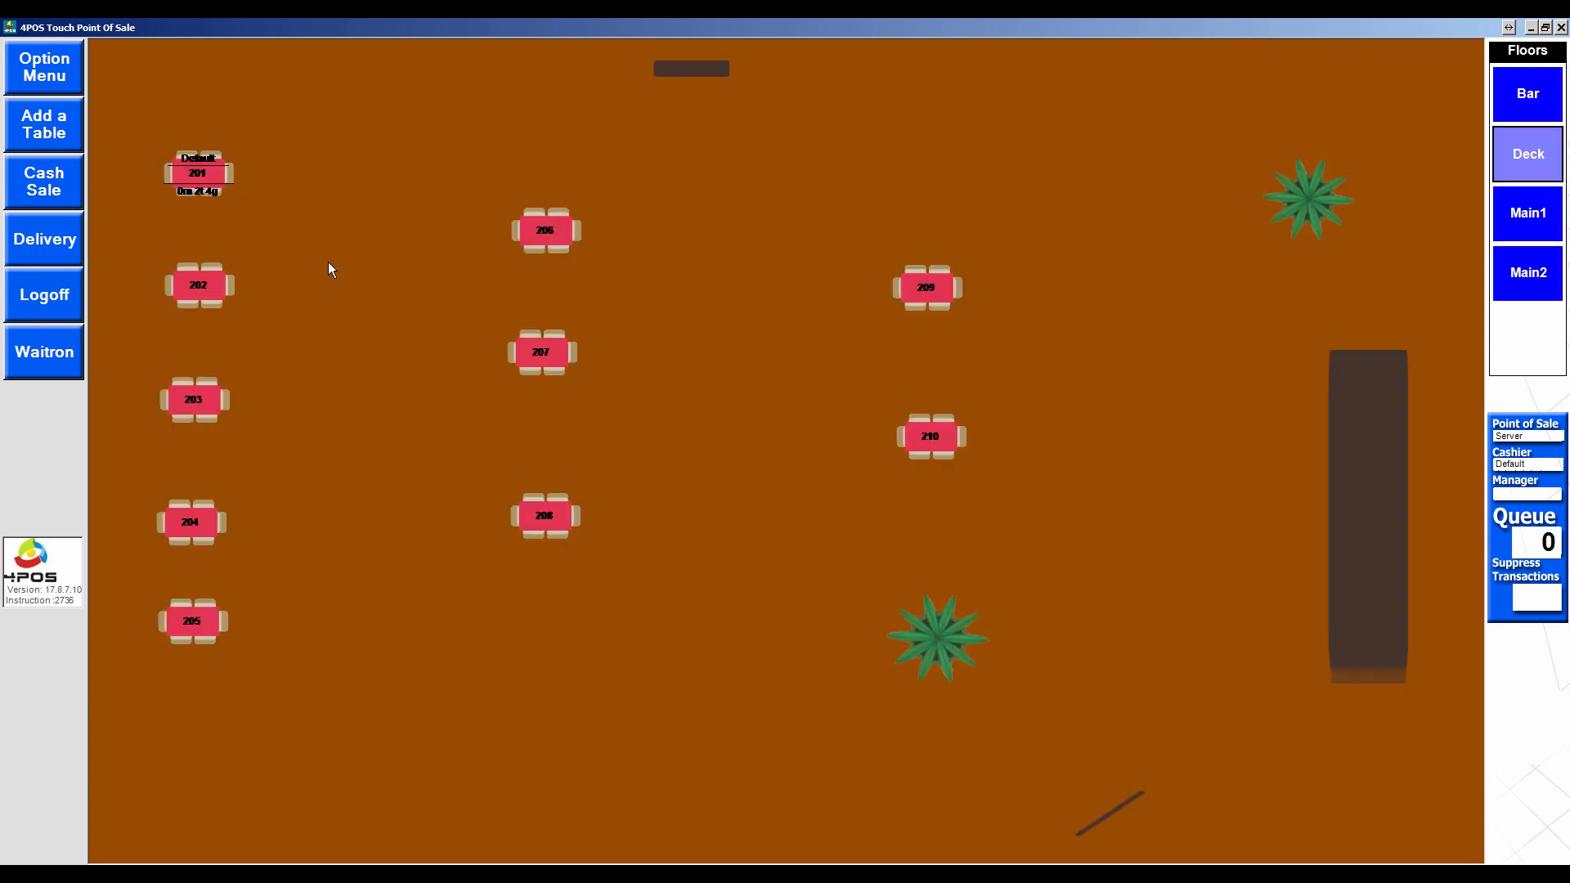
In the point of sale parameters, set the table warning colour to yellow after 10 minutes and red after 20 minutes.
{"action": "left_click", "coordinate": [45, 67]}
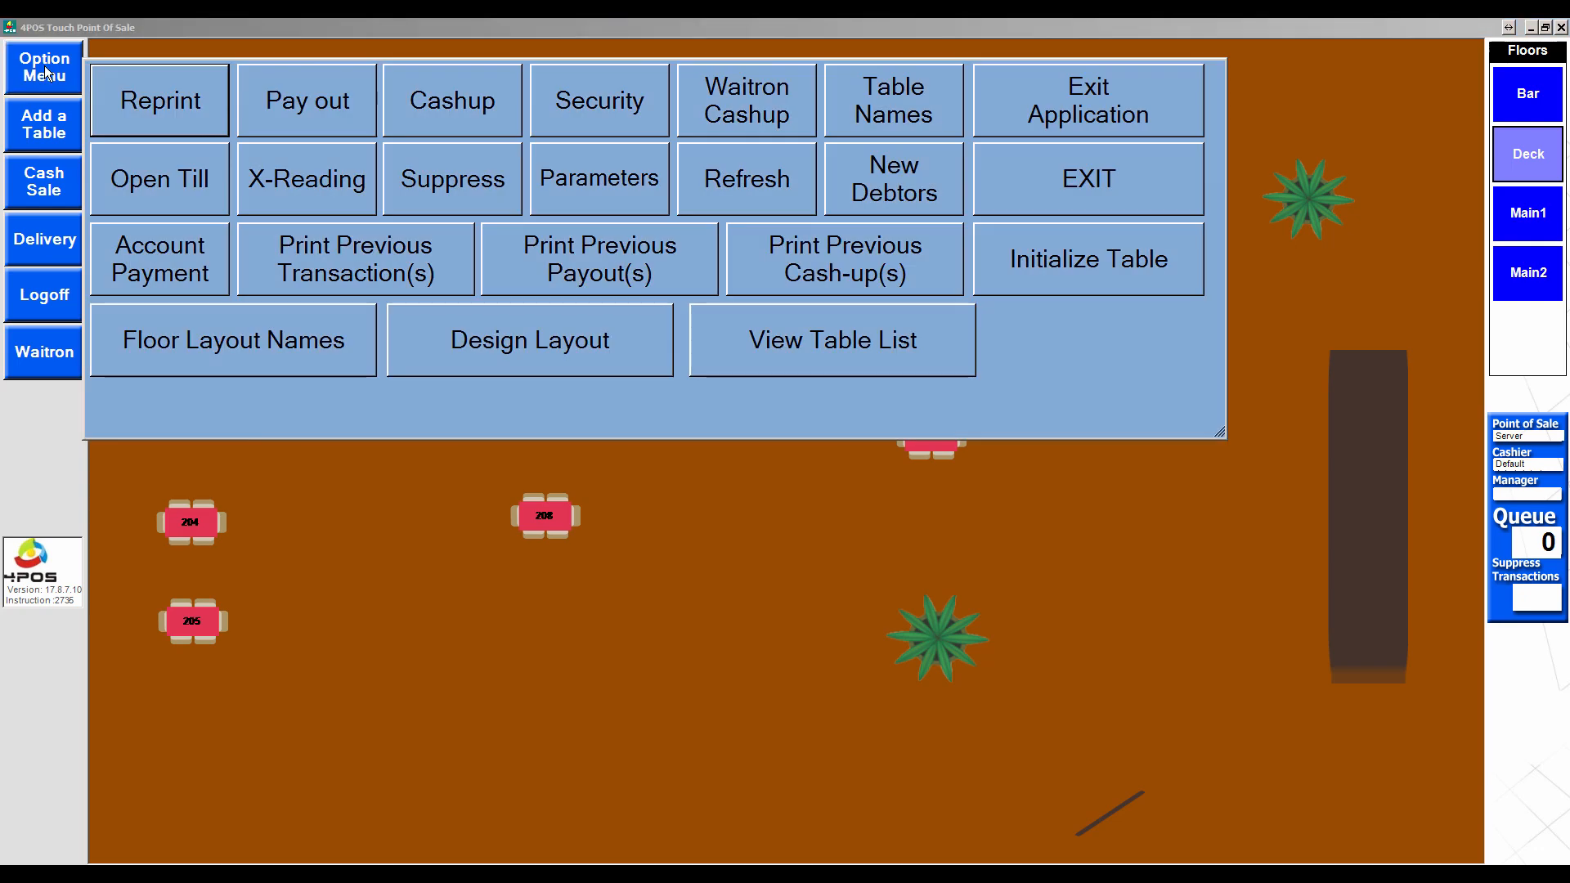
{"action": "left_click", "coordinate": [571, 176]}
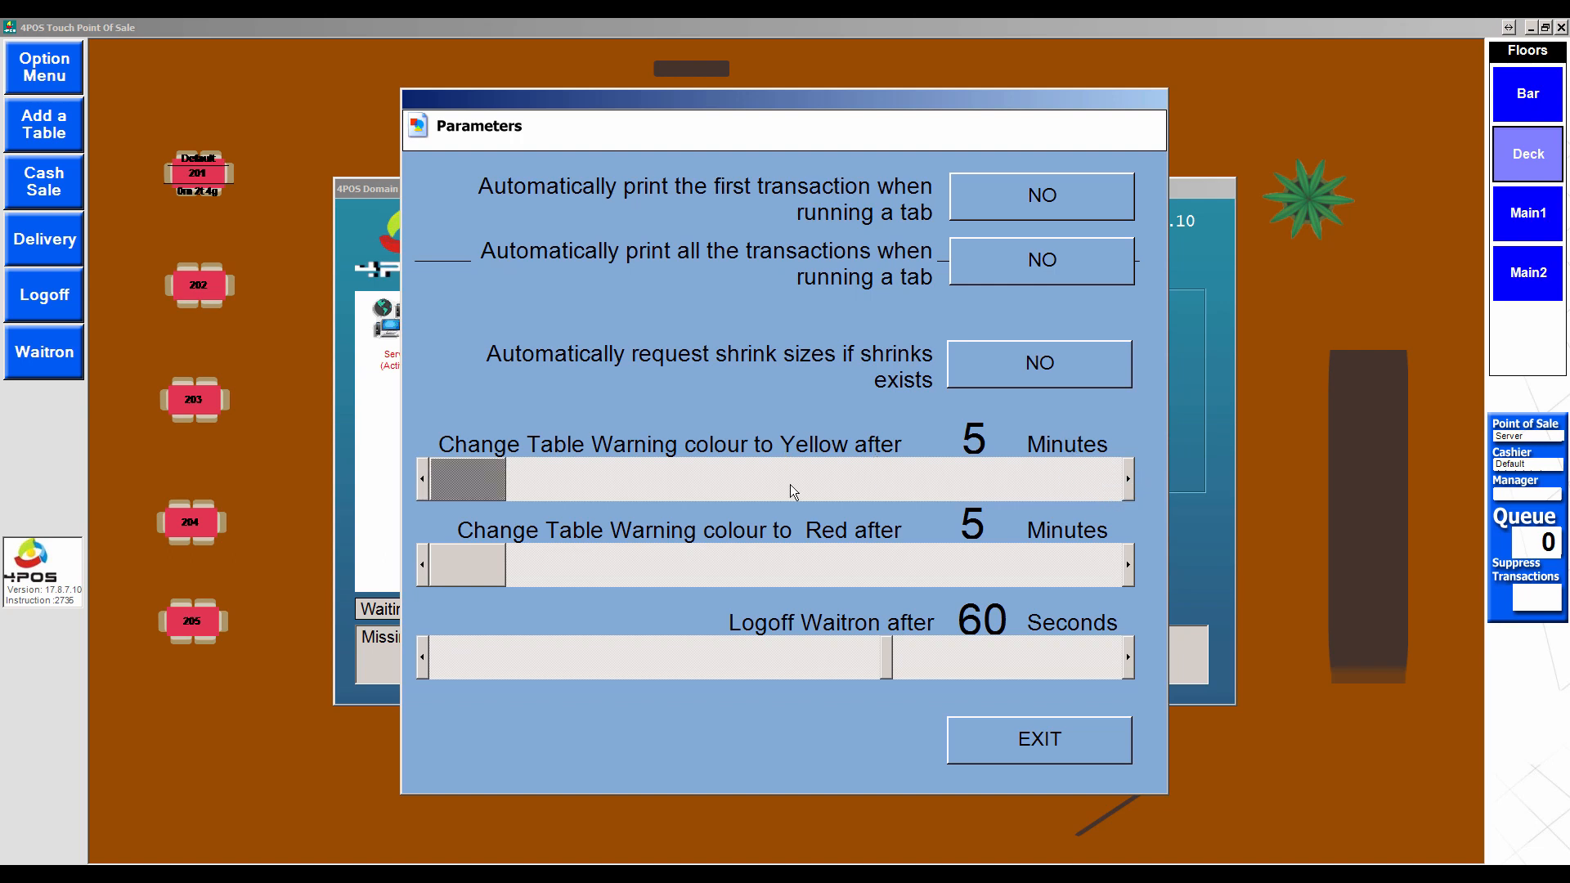
{"action": "left_click_drag", "start_coordinate": [497, 478], "coordinate": [547, 466]}
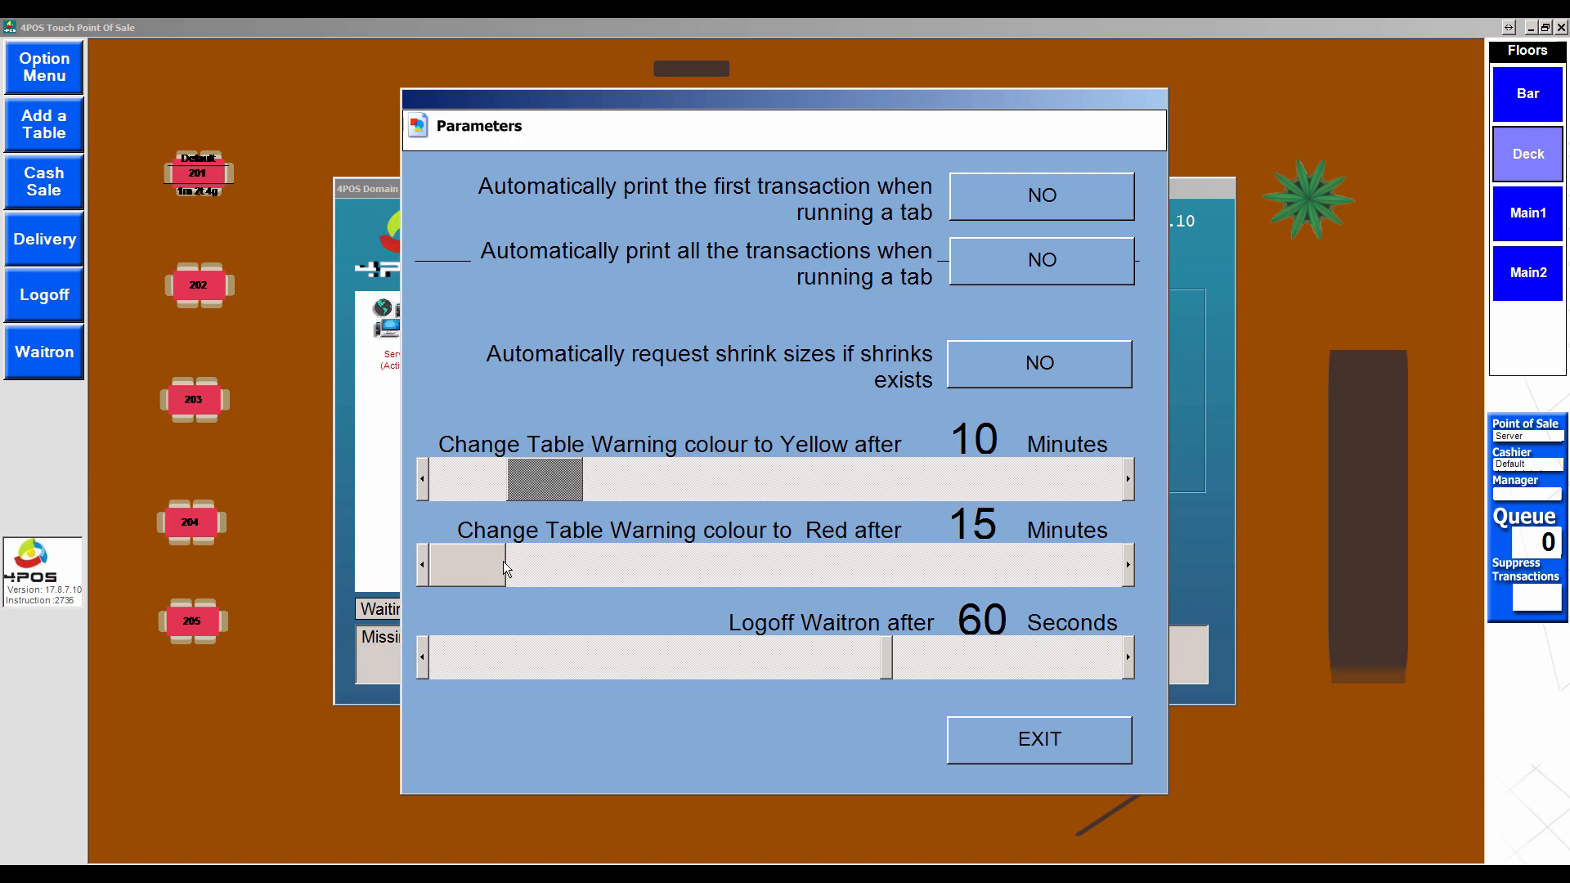
{"action": "left_click_drag", "start_coordinate": [501, 565], "coordinate": [915, 562]}
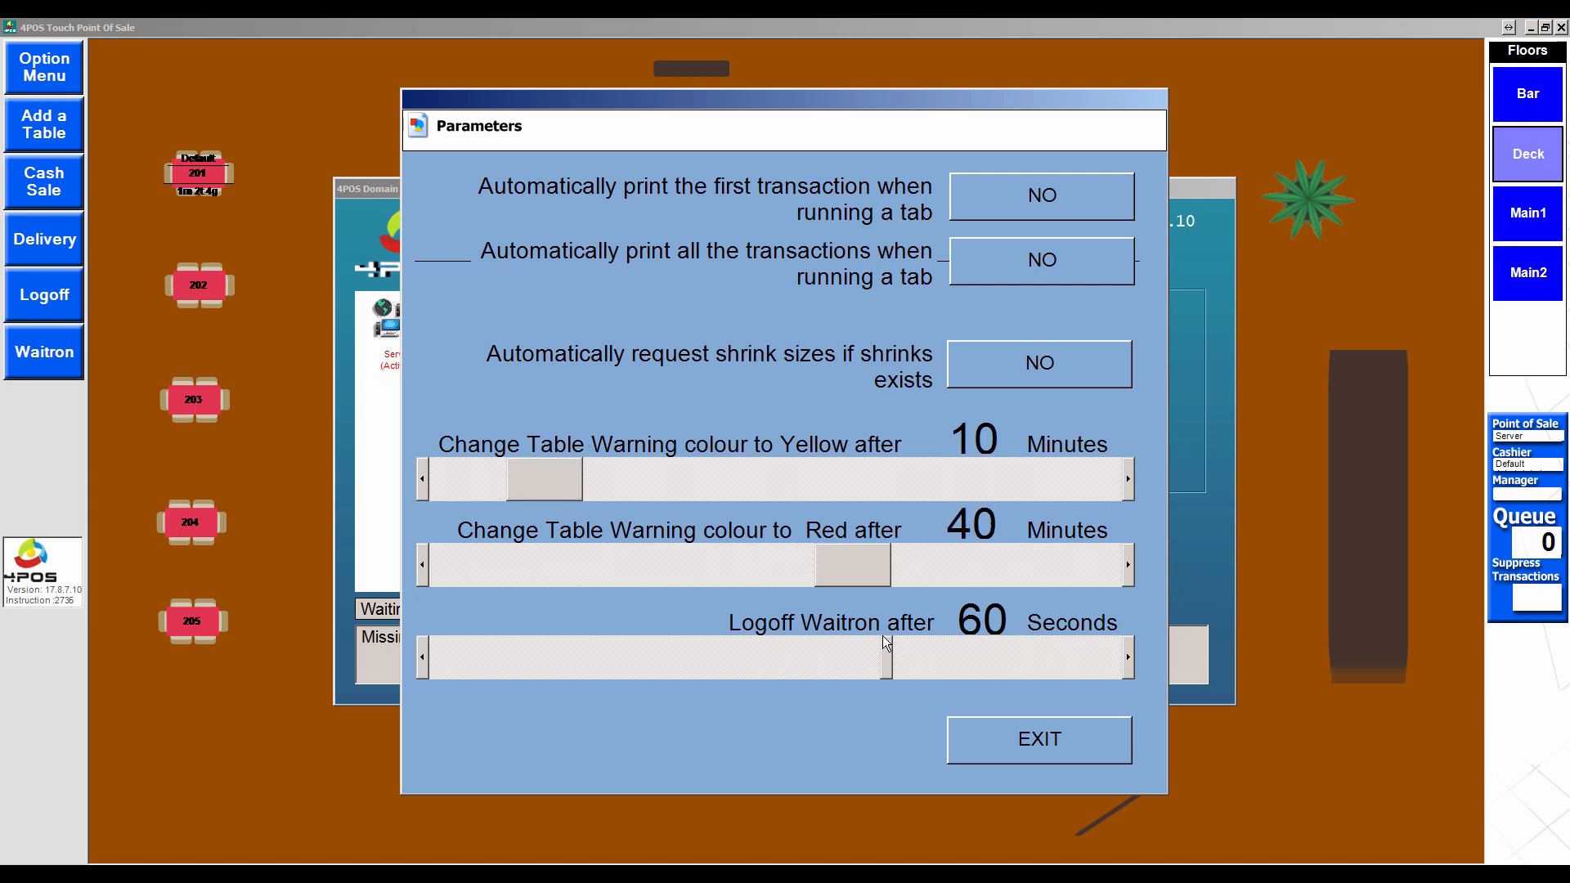
{"action": "left_click_drag", "start_coordinate": [857, 557], "coordinate": [587, 571]}
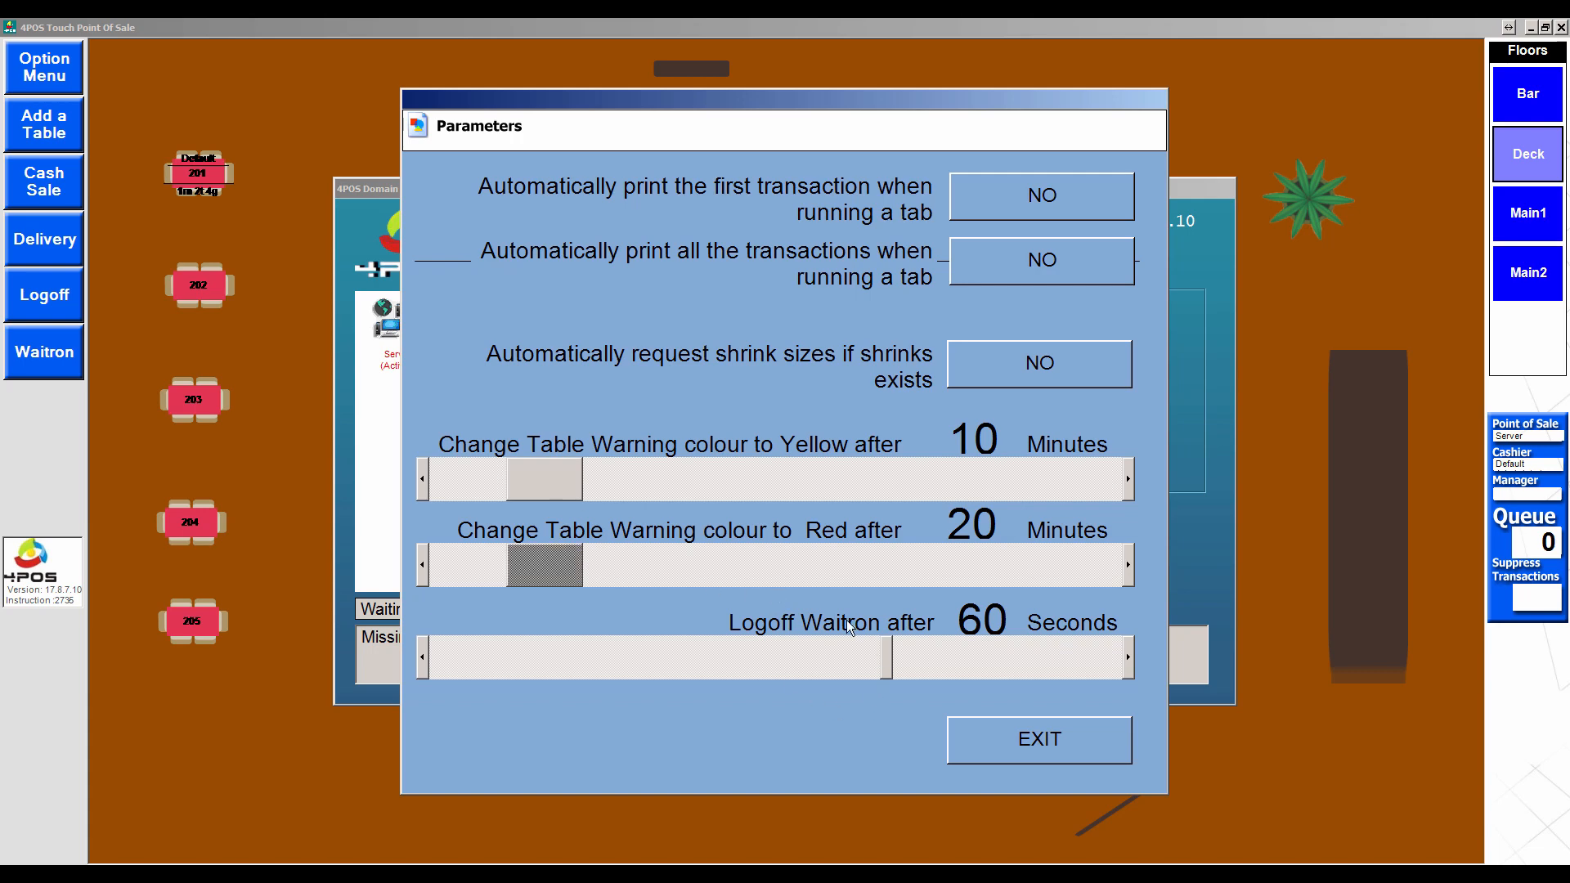
Reduce the automatic waitron logoff delay to 18 seconds and close the parameters.
{"action": "left_click_drag", "start_coordinate": [888, 659], "coordinate": [571, 651]}
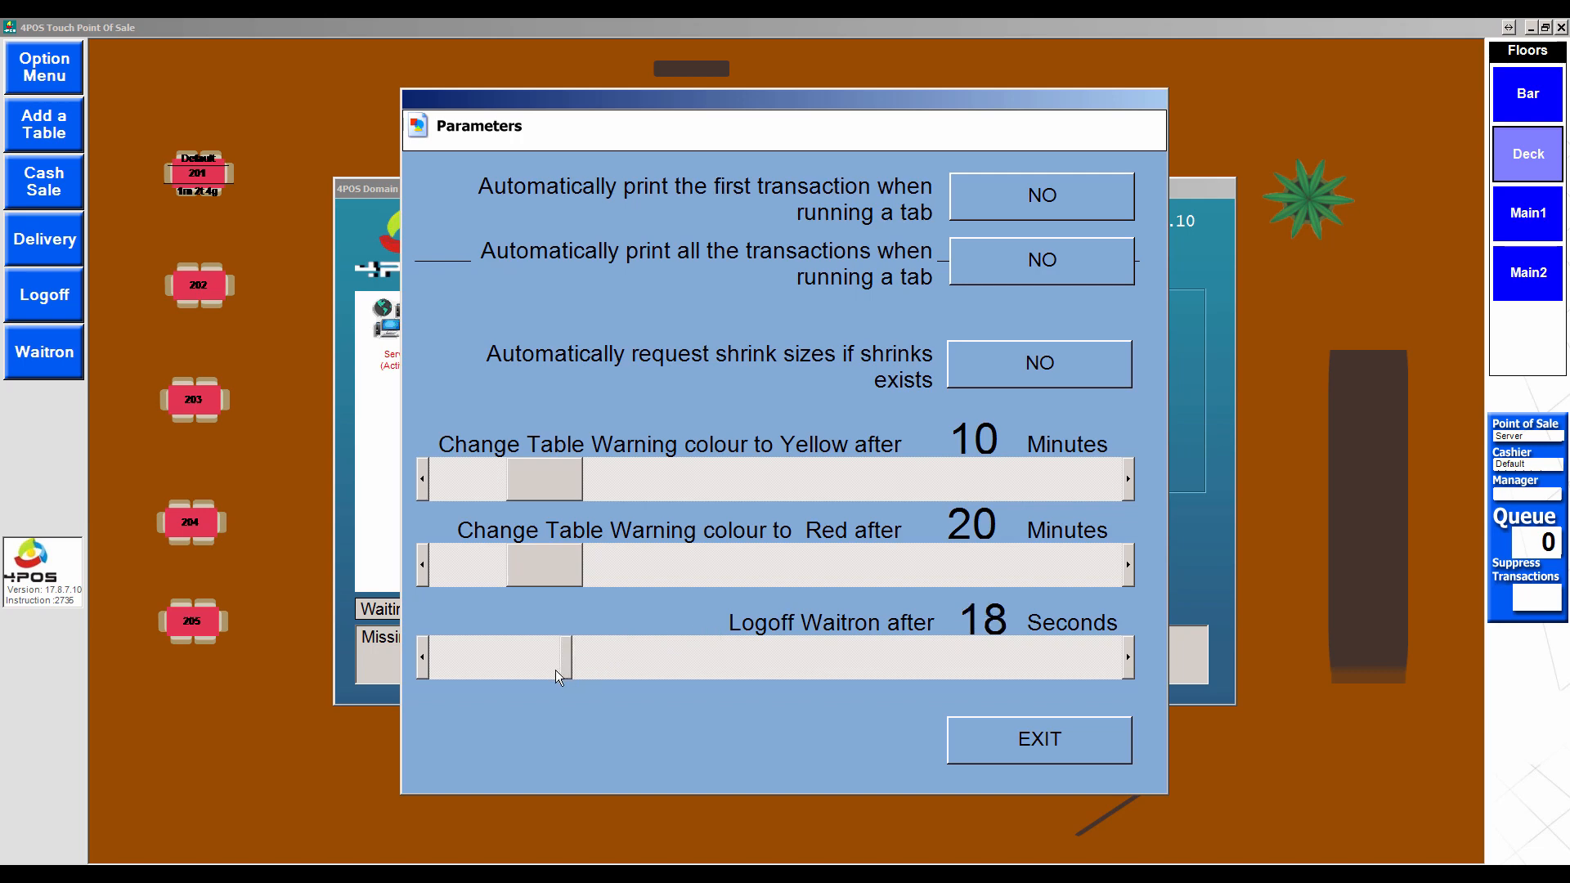
{"action": "left_click_drag", "start_coordinate": [505, 661], "coordinate": [504, 661]}
{"action": "left_click", "coordinate": [1035, 744]}
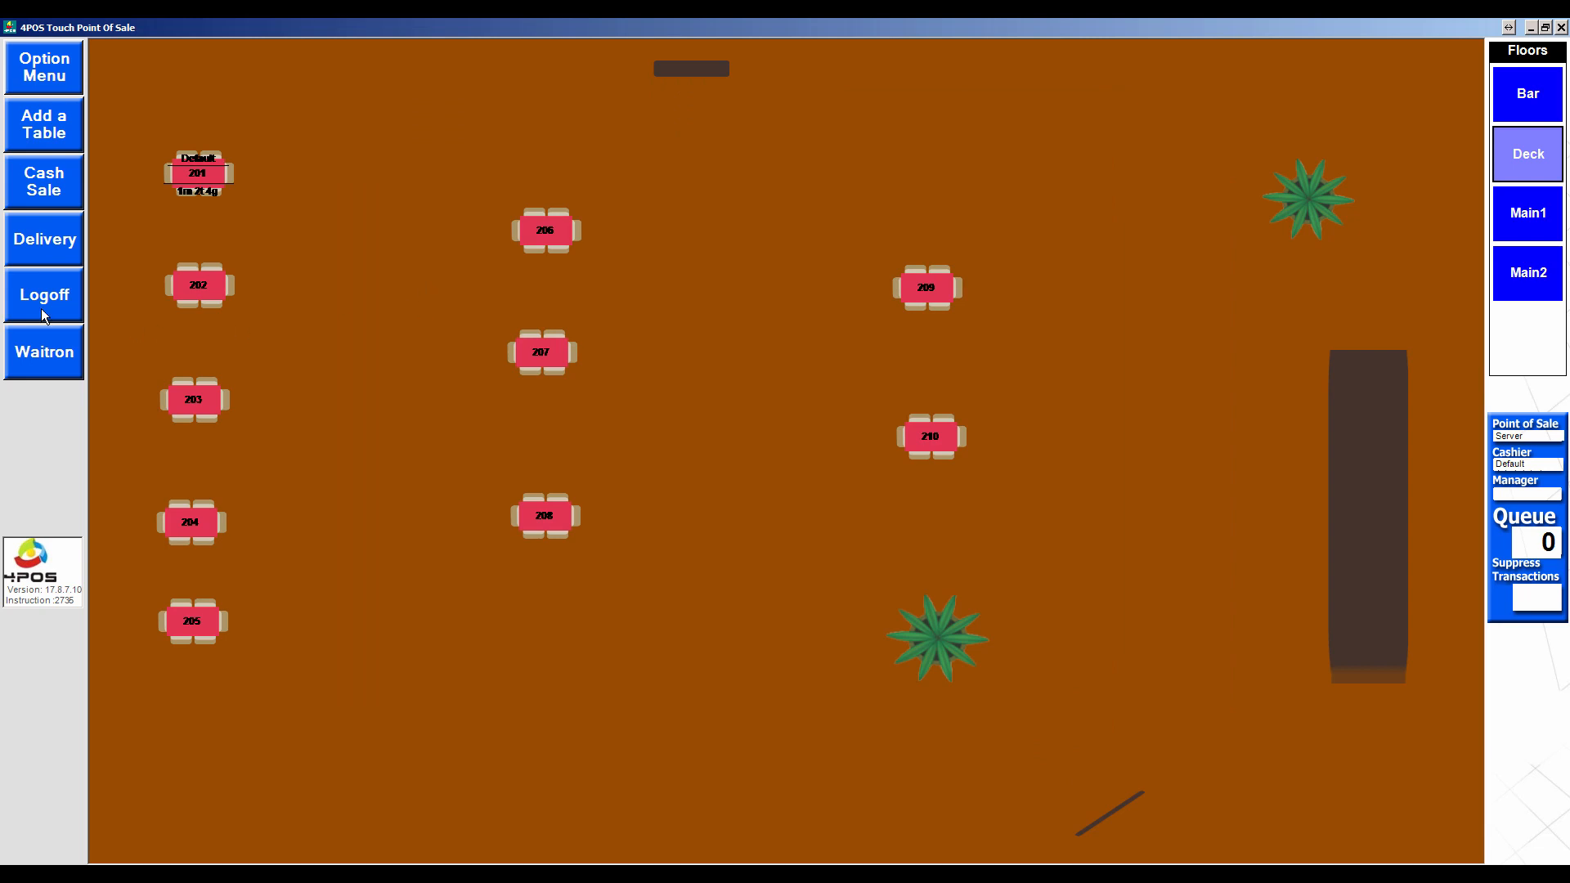
Log off and, after trying the fingerprint option, log back in with the account password.
{"action": "left_click", "coordinate": [74, 301]}
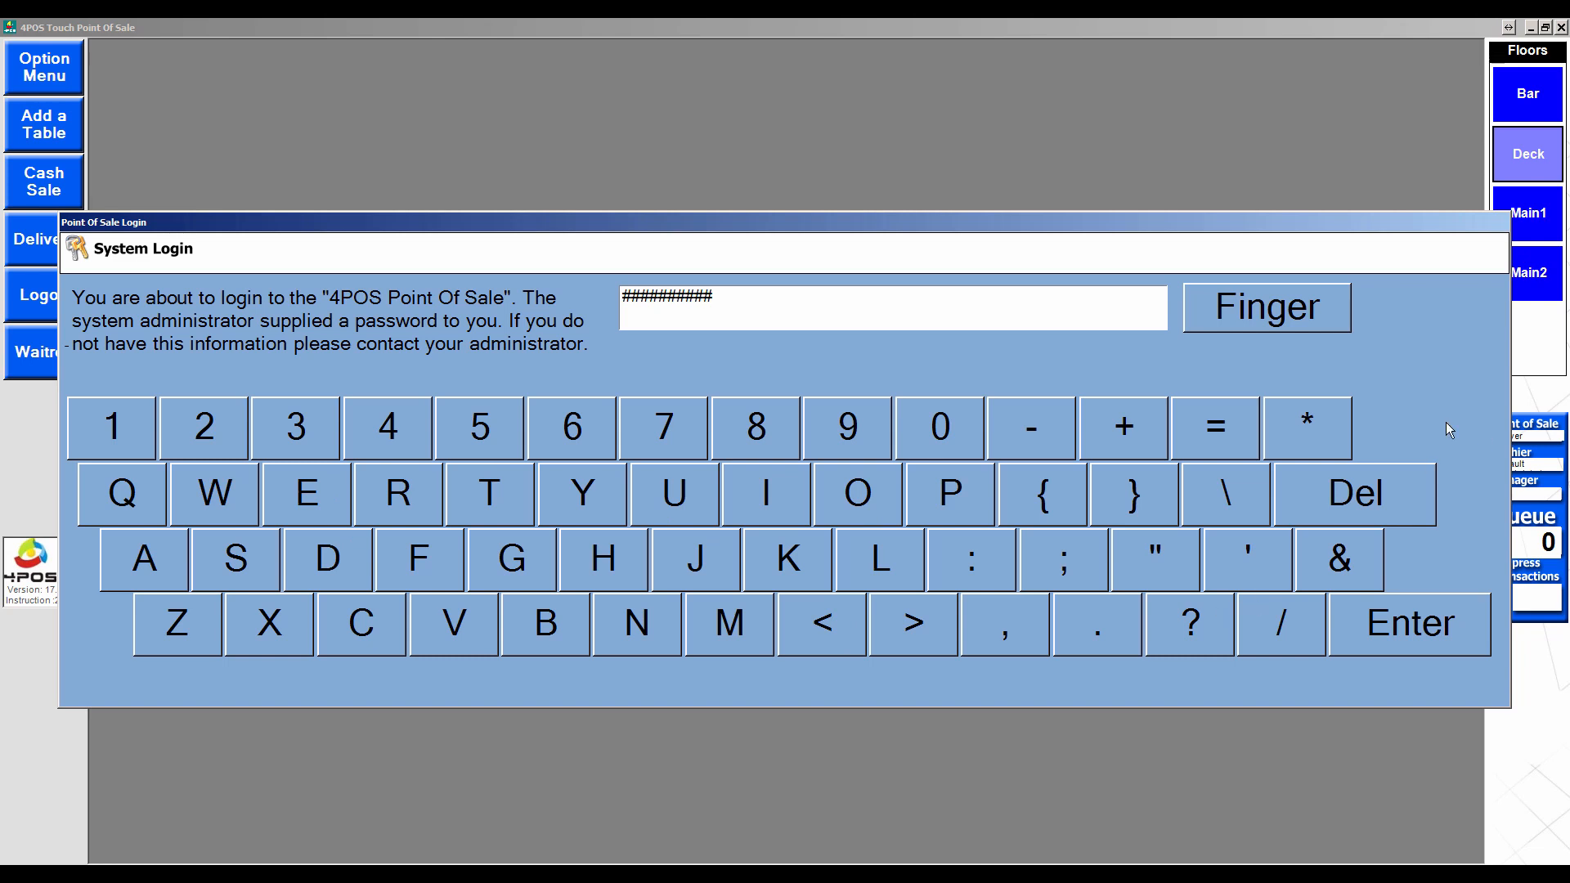
{"action": "left_click", "coordinate": [1302, 320]}
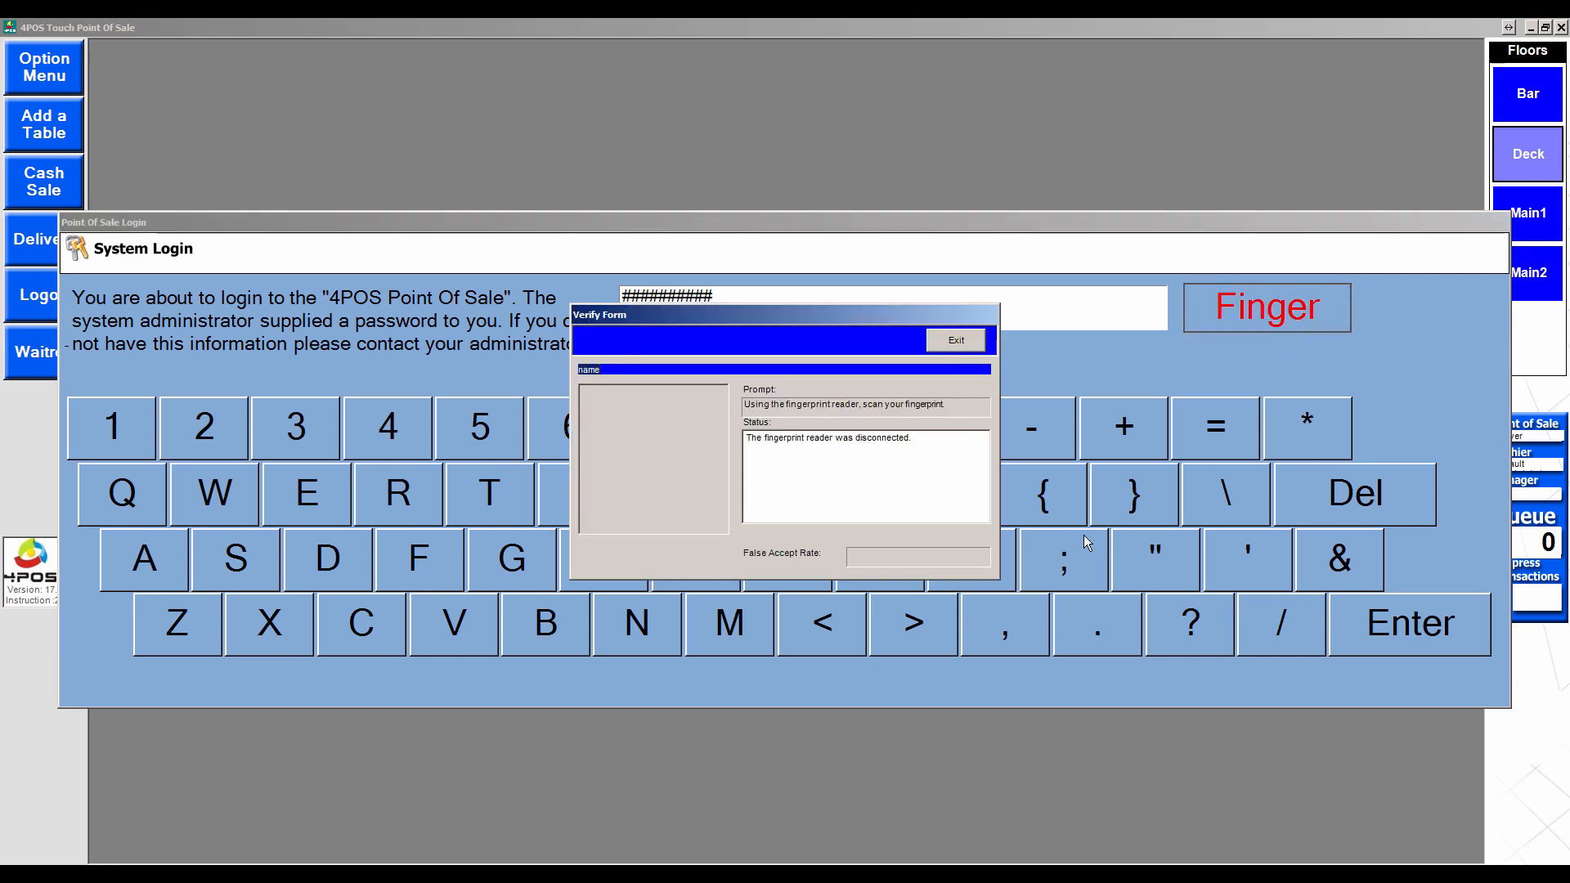
{"action": "left_click", "coordinate": [964, 345]}
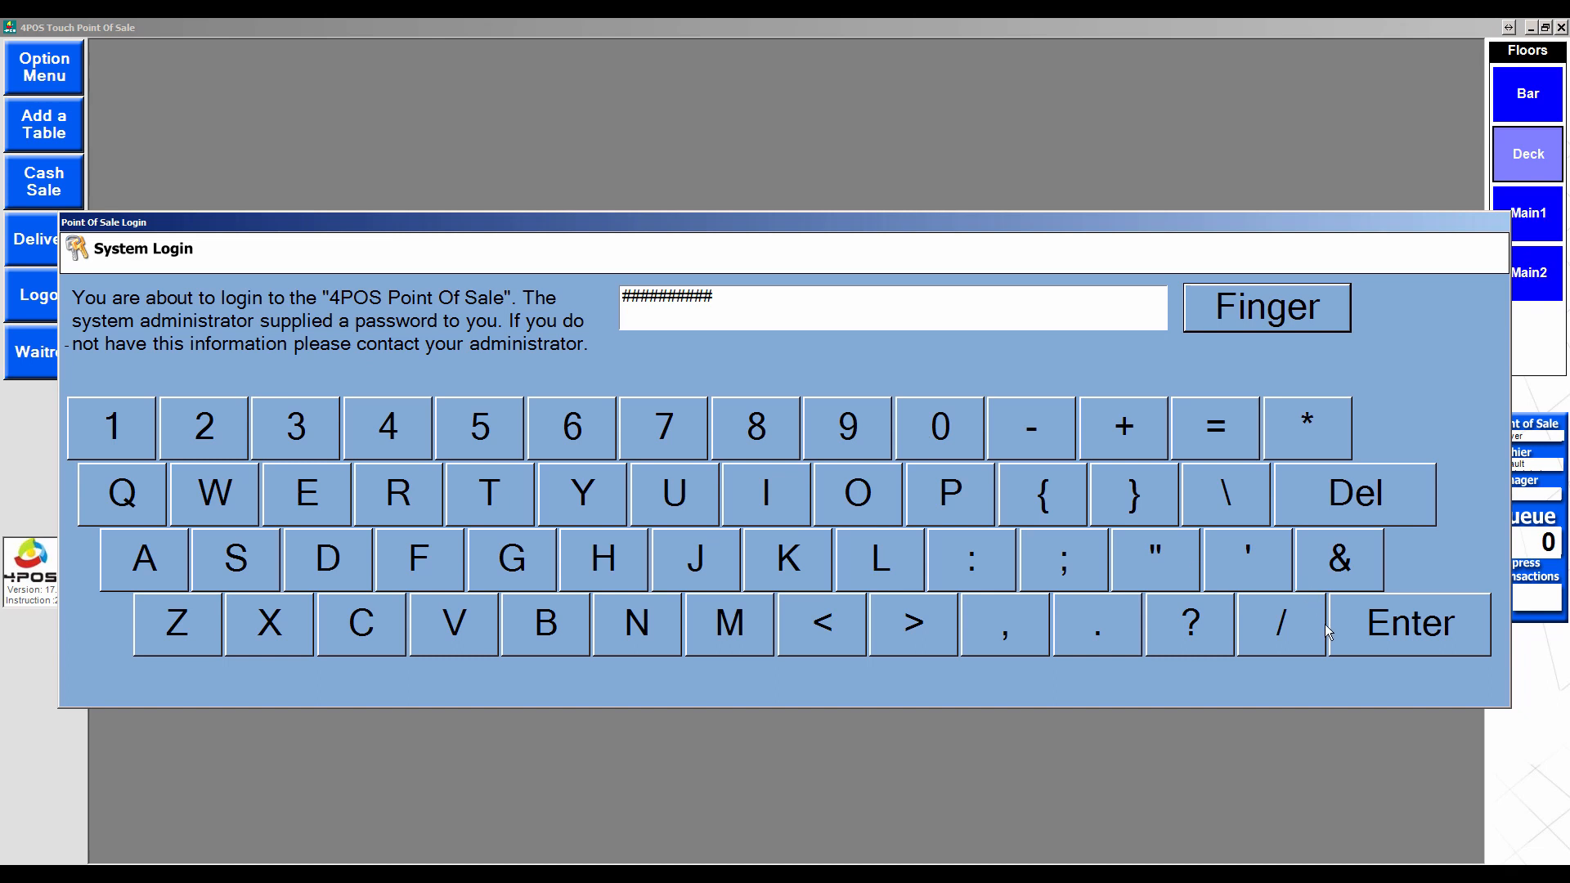
{"action": "left_click", "coordinate": [1381, 629]}
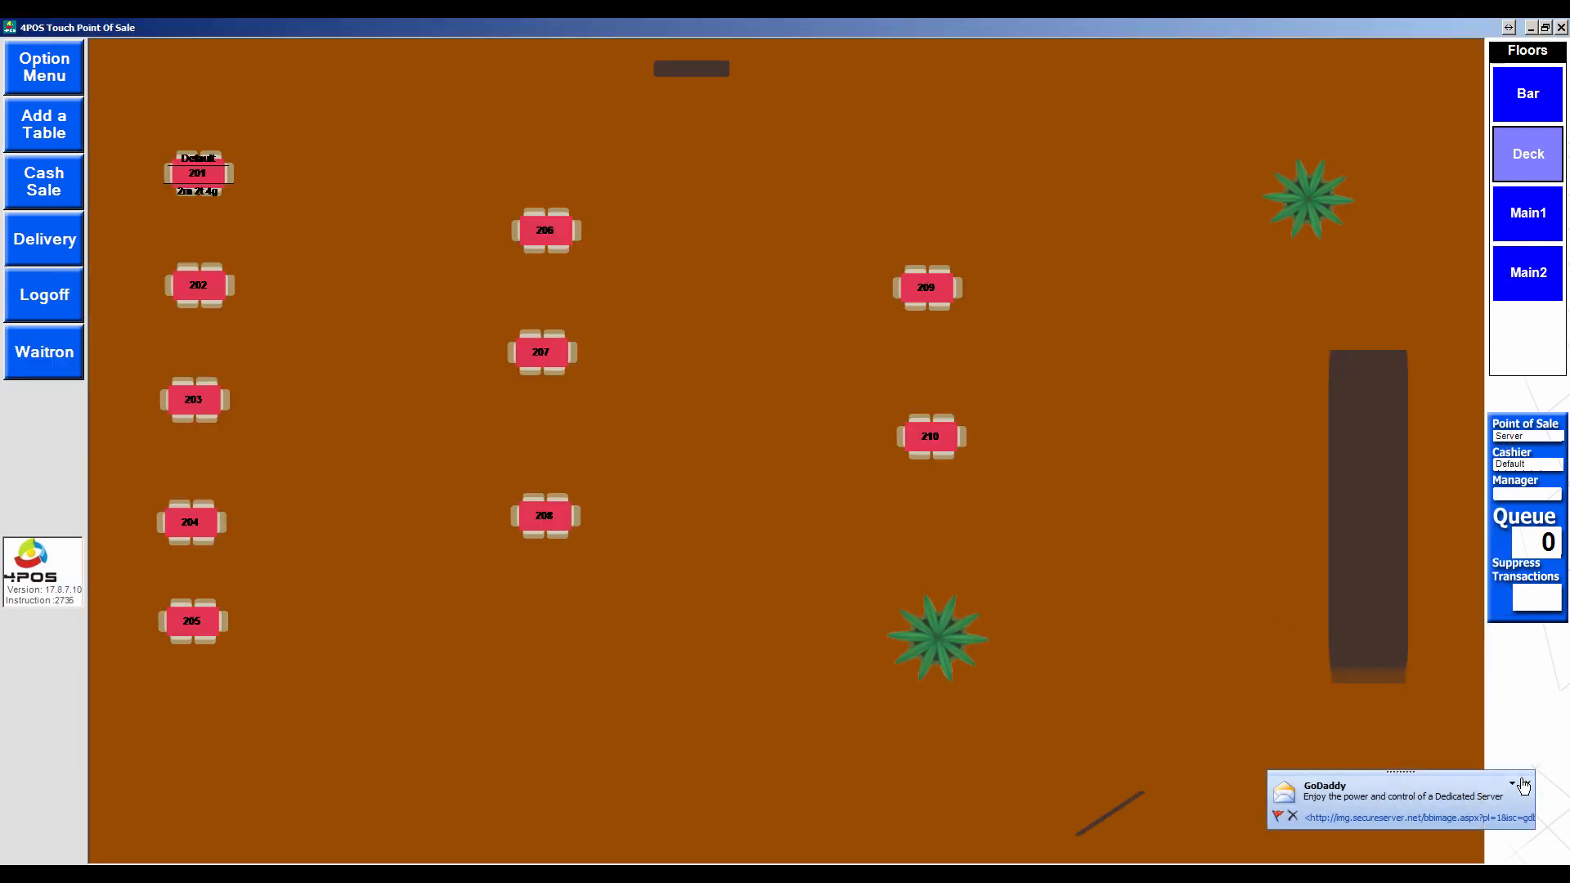
{"action": "left_click", "coordinate": [1526, 785]}
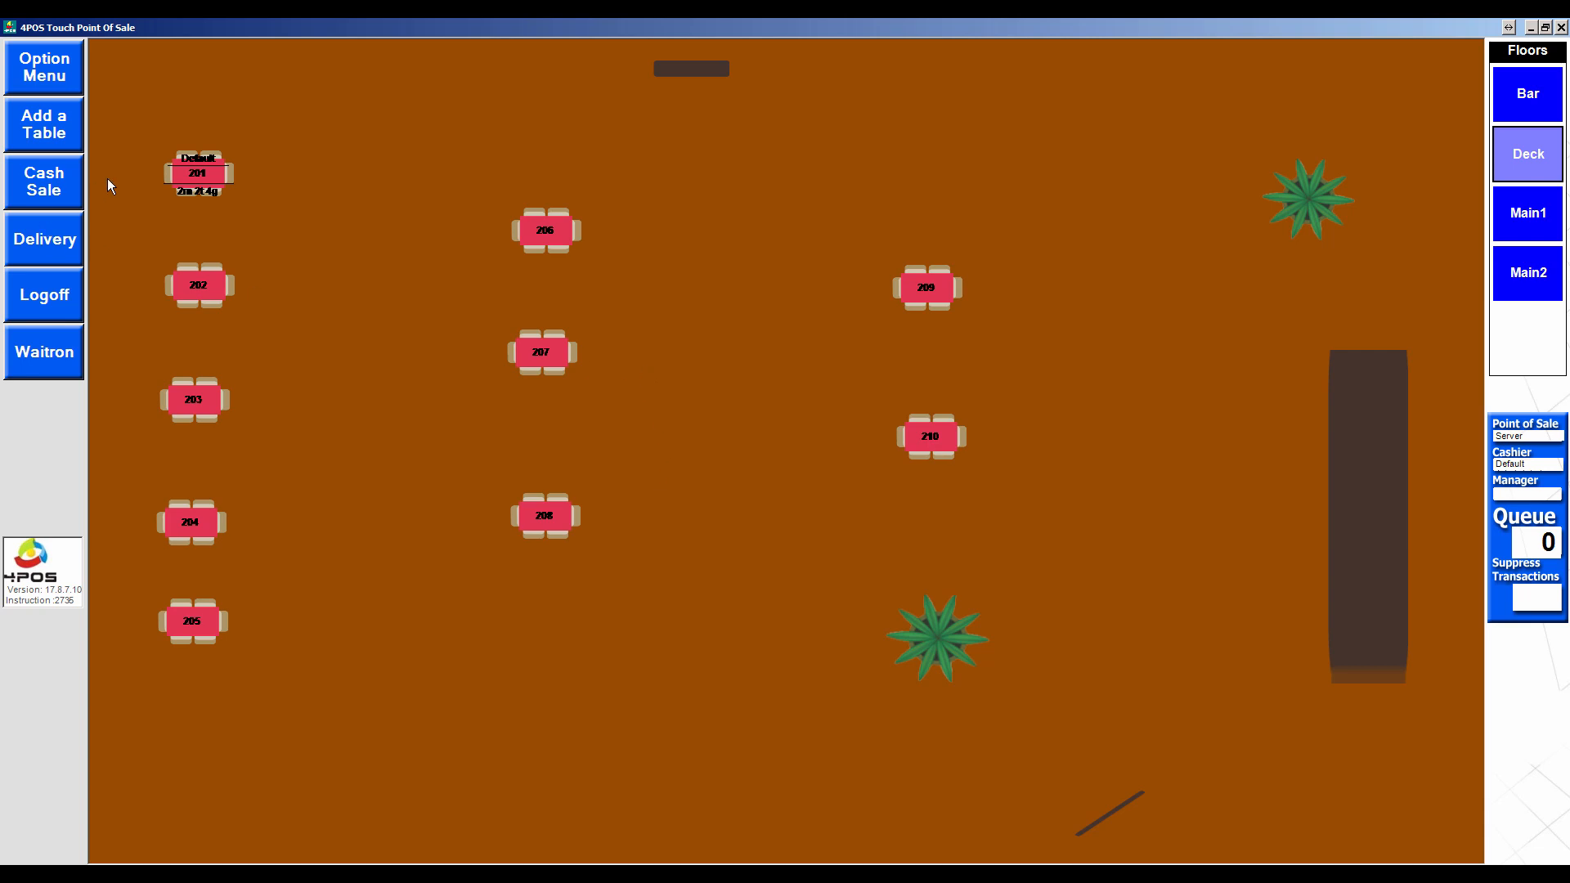
Open the cash-out payment for table 201 and try the Credit Card, Debit Card, Cheque and Account options.
{"action": "left_click", "coordinate": [208, 176]}
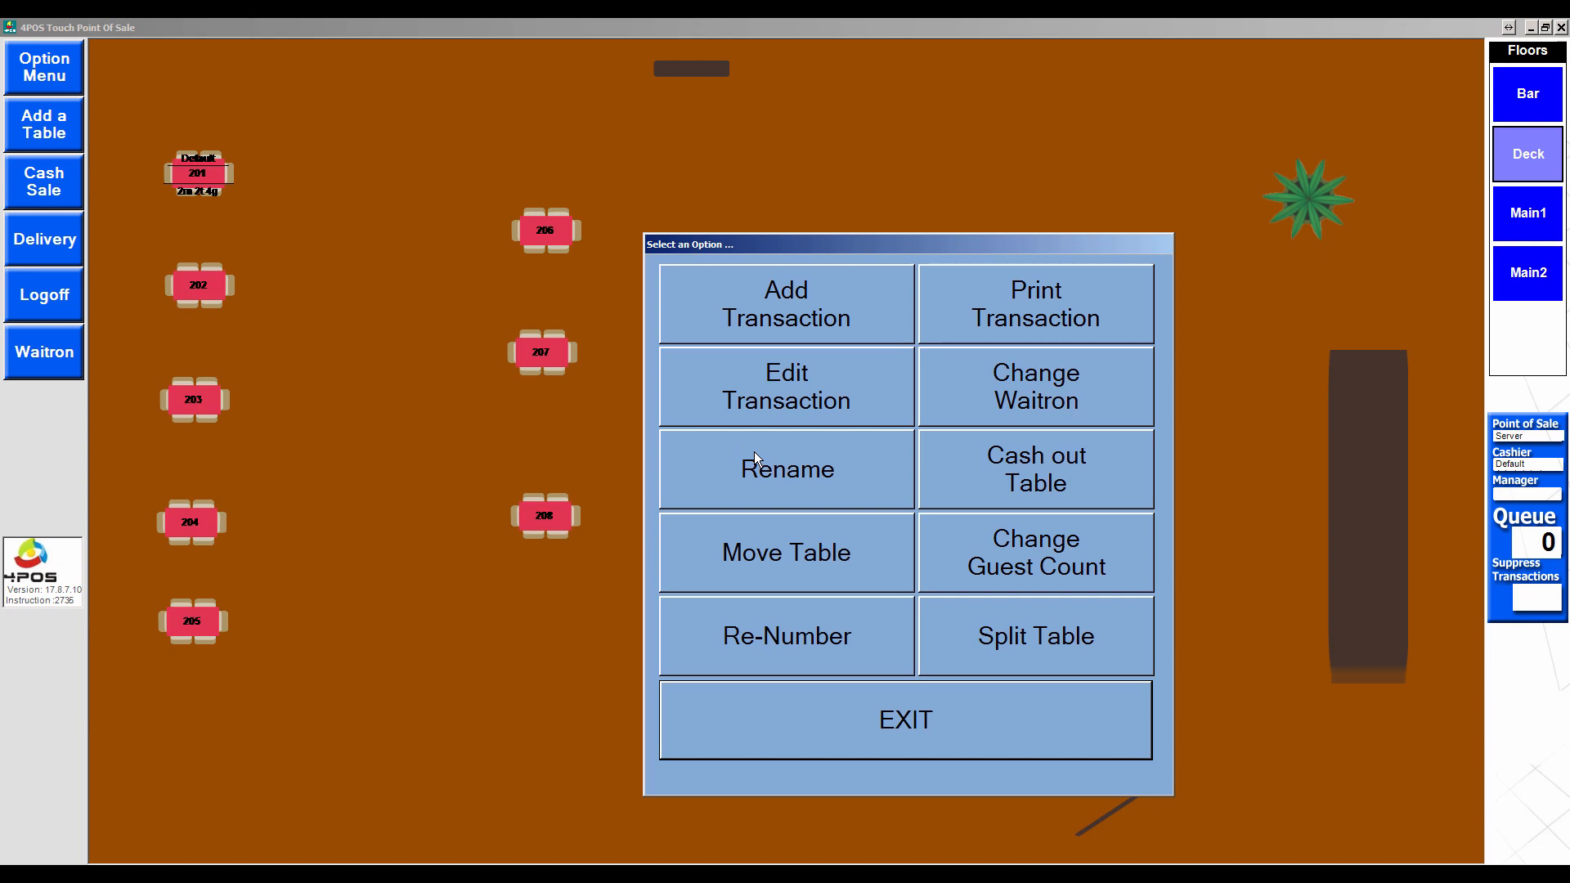
{"action": "left_click", "coordinate": [994, 474]}
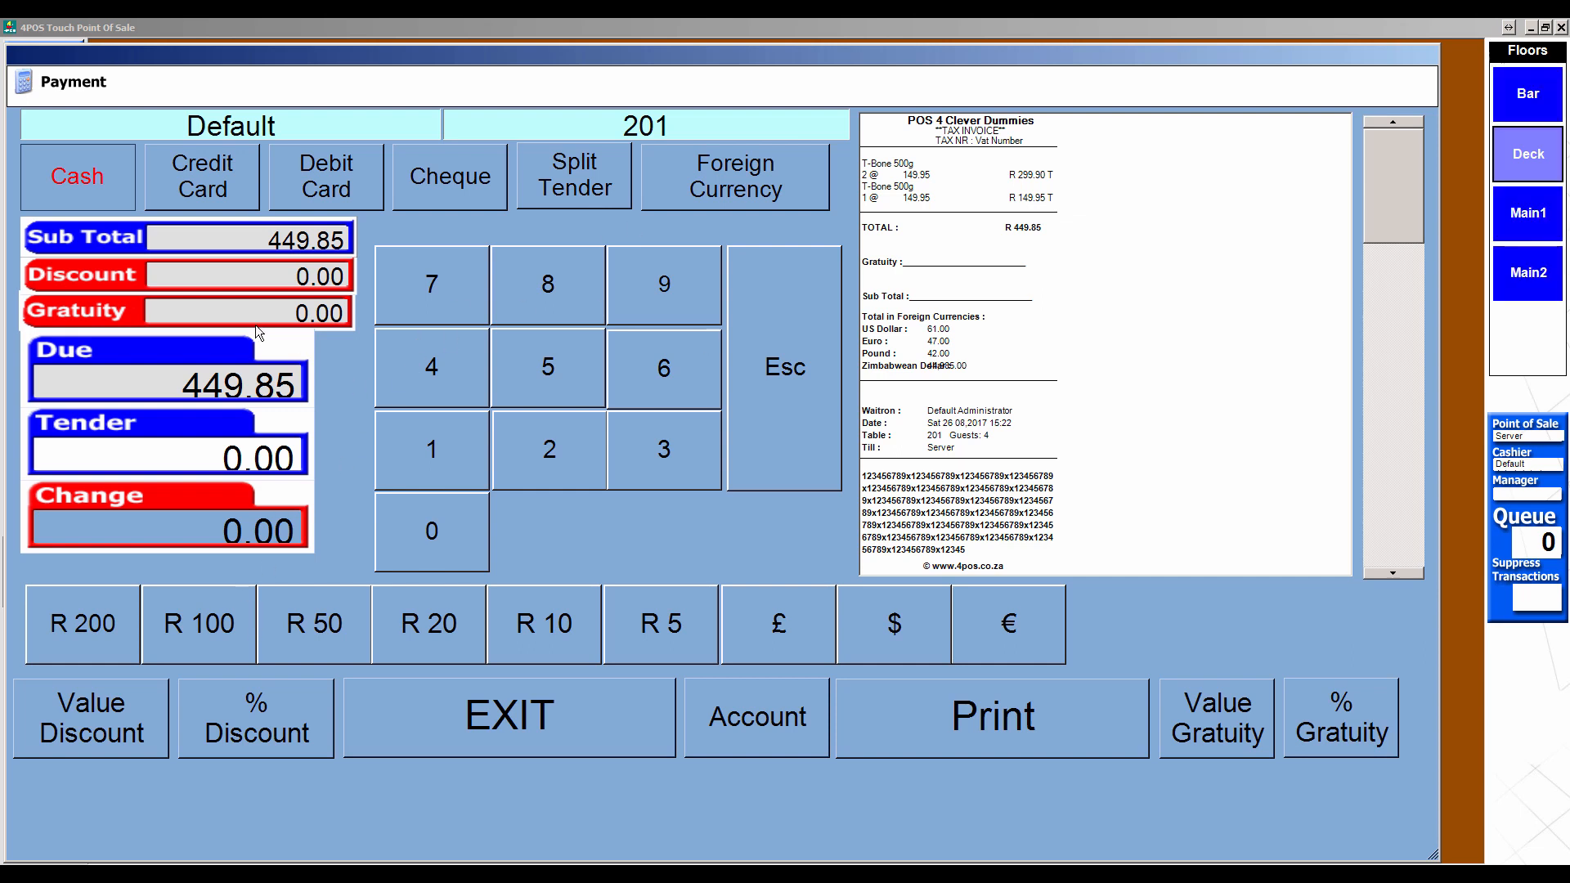
{"action": "left_click", "coordinate": [194, 181]}
{"action": "left_click", "coordinate": [356, 179]}
{"action": "left_click", "coordinate": [445, 175]}
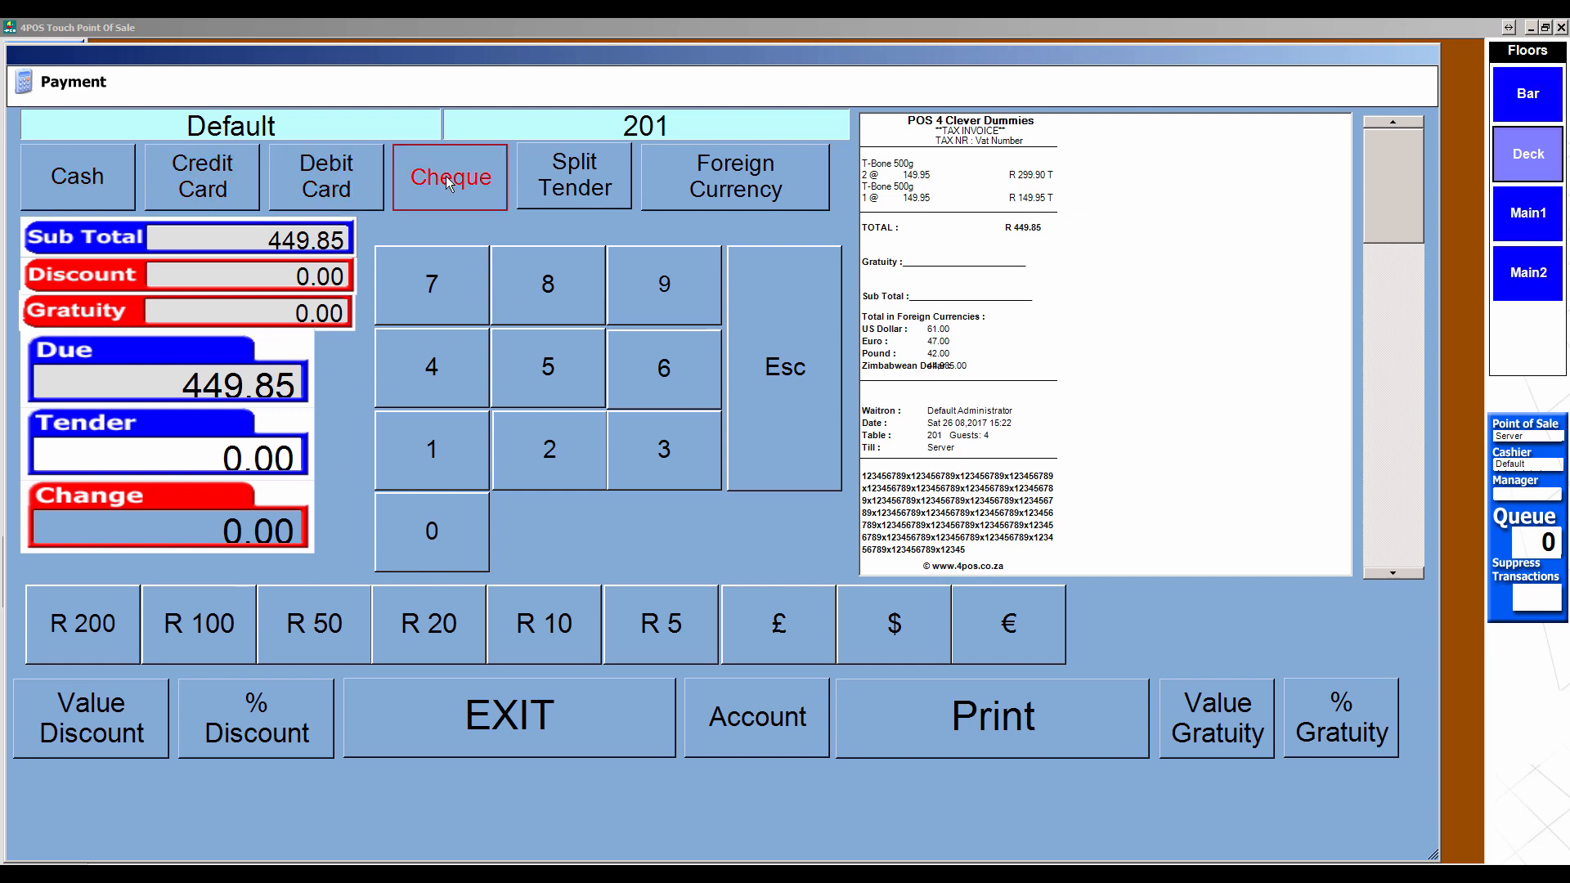
{"action": "left_click", "coordinate": [771, 714]}
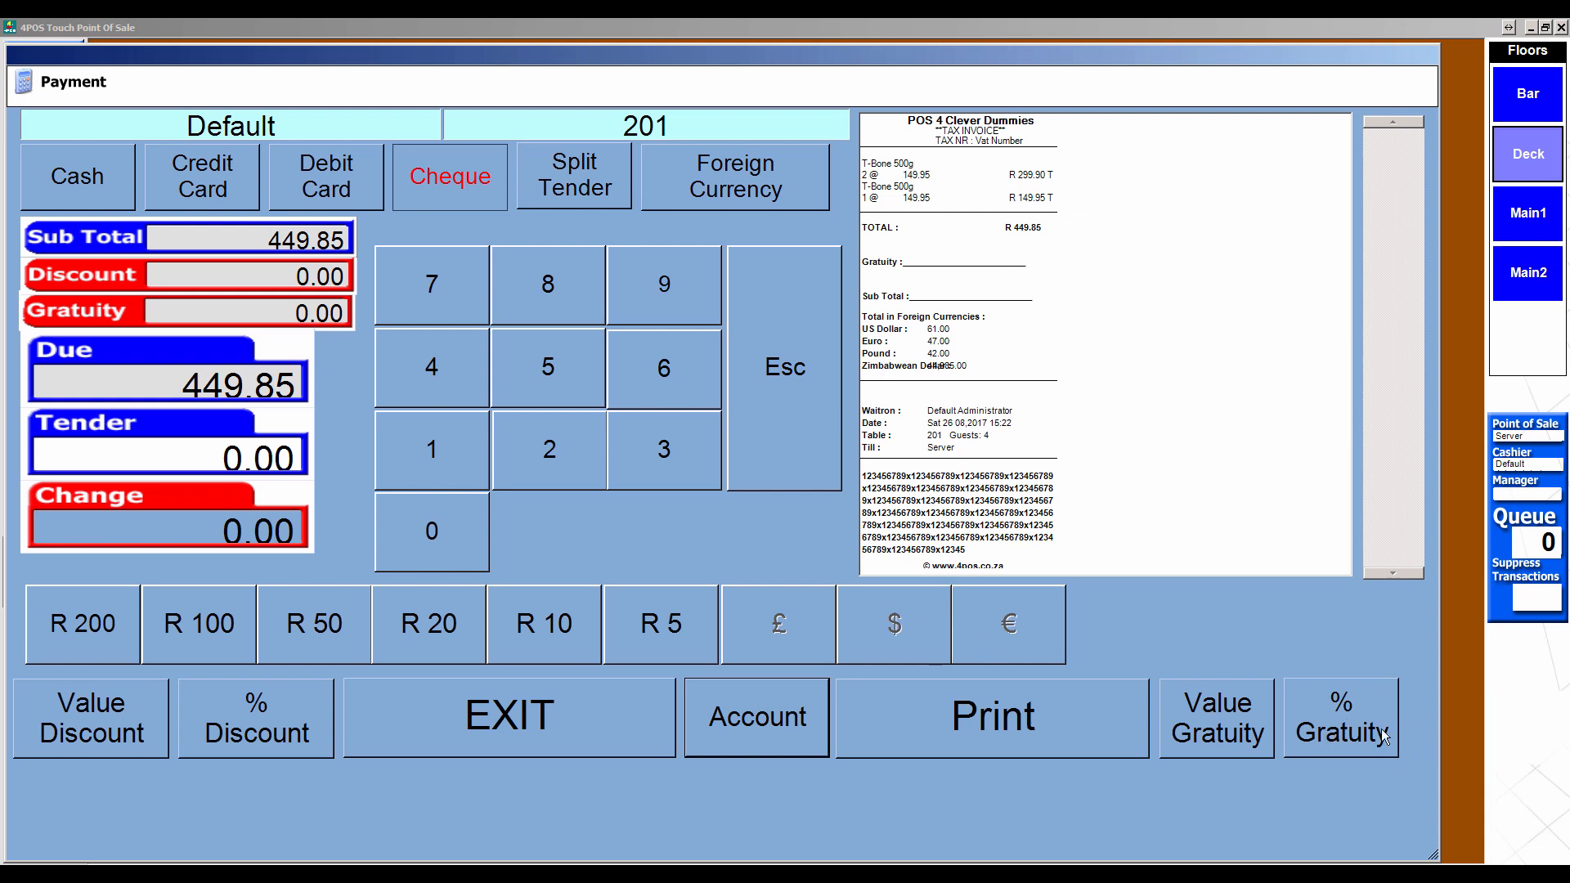
Apply a 10% gratuity to table 201's bill.
{"action": "left_click", "coordinate": [1351, 728]}
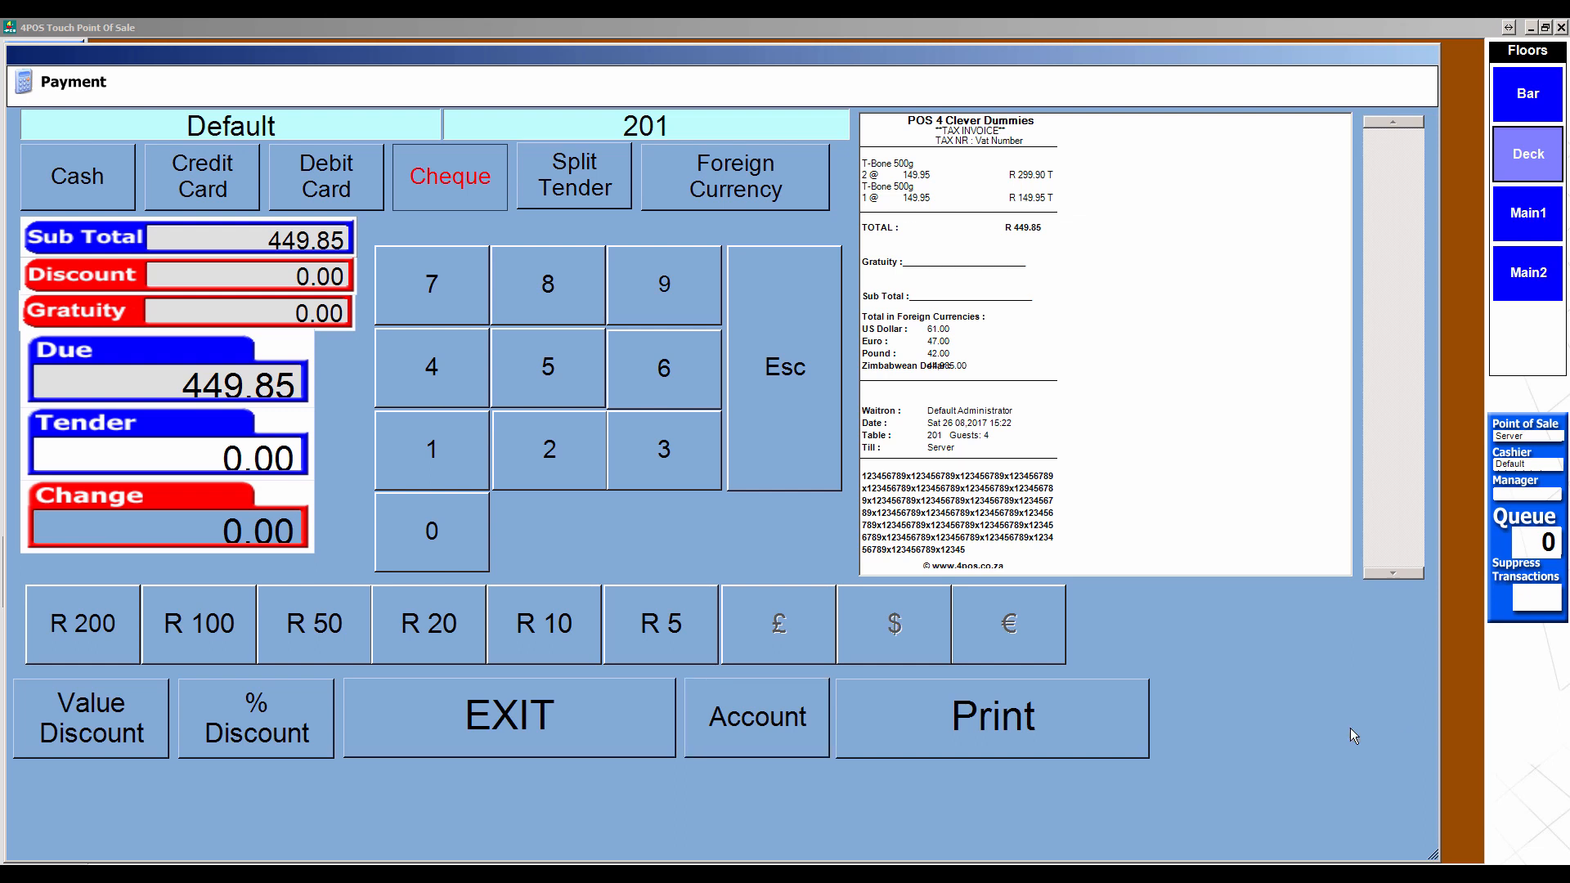
{"action": "left_click", "coordinate": [451, 463]}
{"action": "left_click", "coordinate": [432, 536]}
{"action": "left_click", "coordinate": [432, 535]}
{"action": "left_click", "coordinate": [432, 536]}
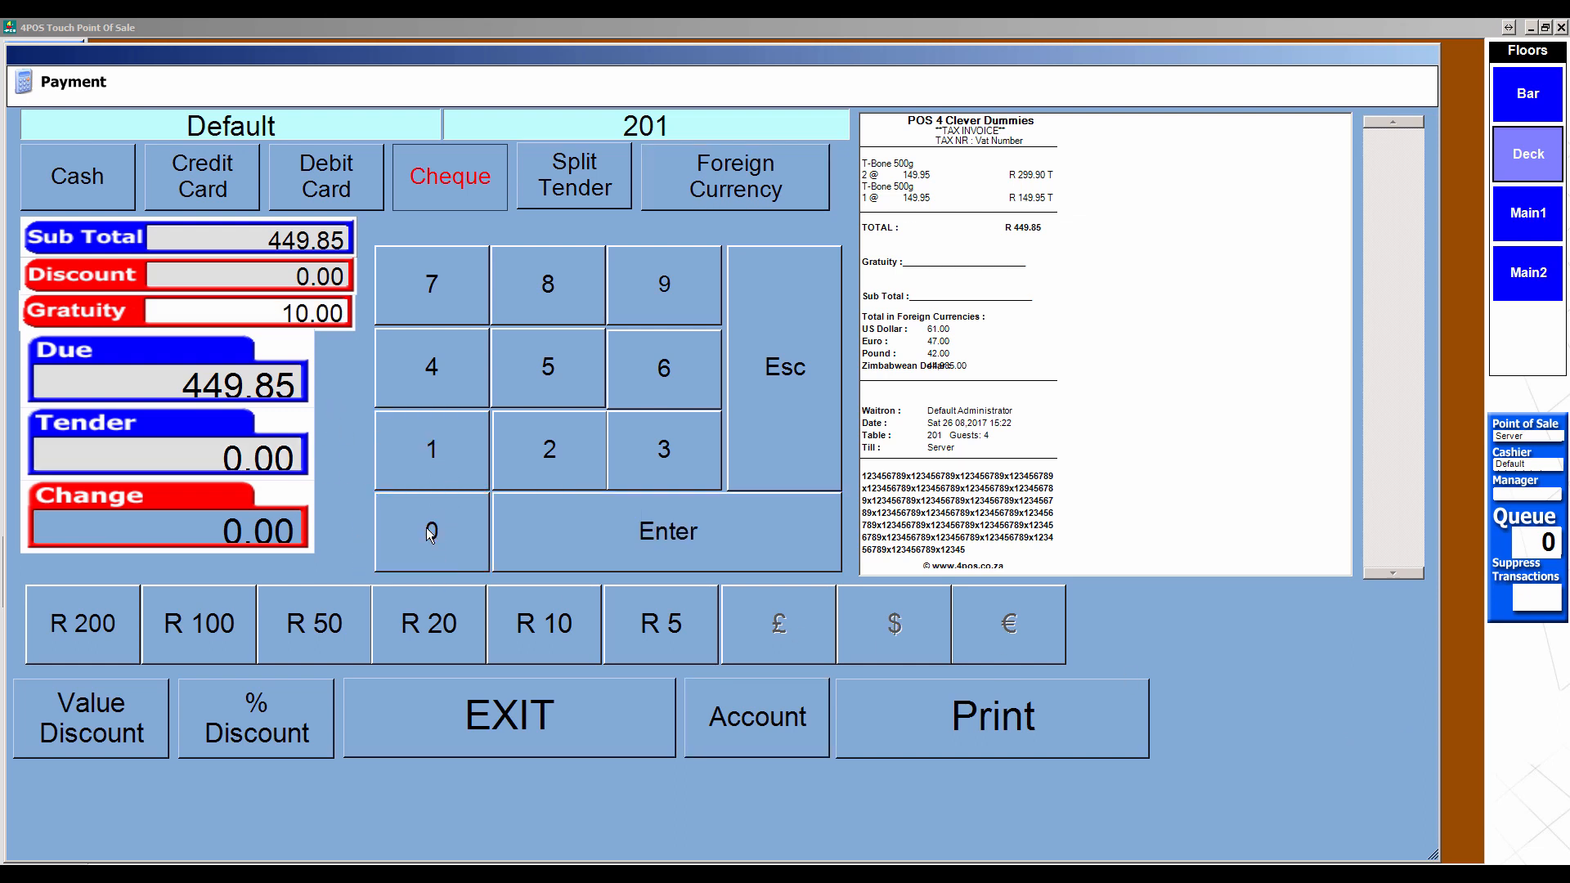
{"action": "left_click", "coordinate": [670, 533]}
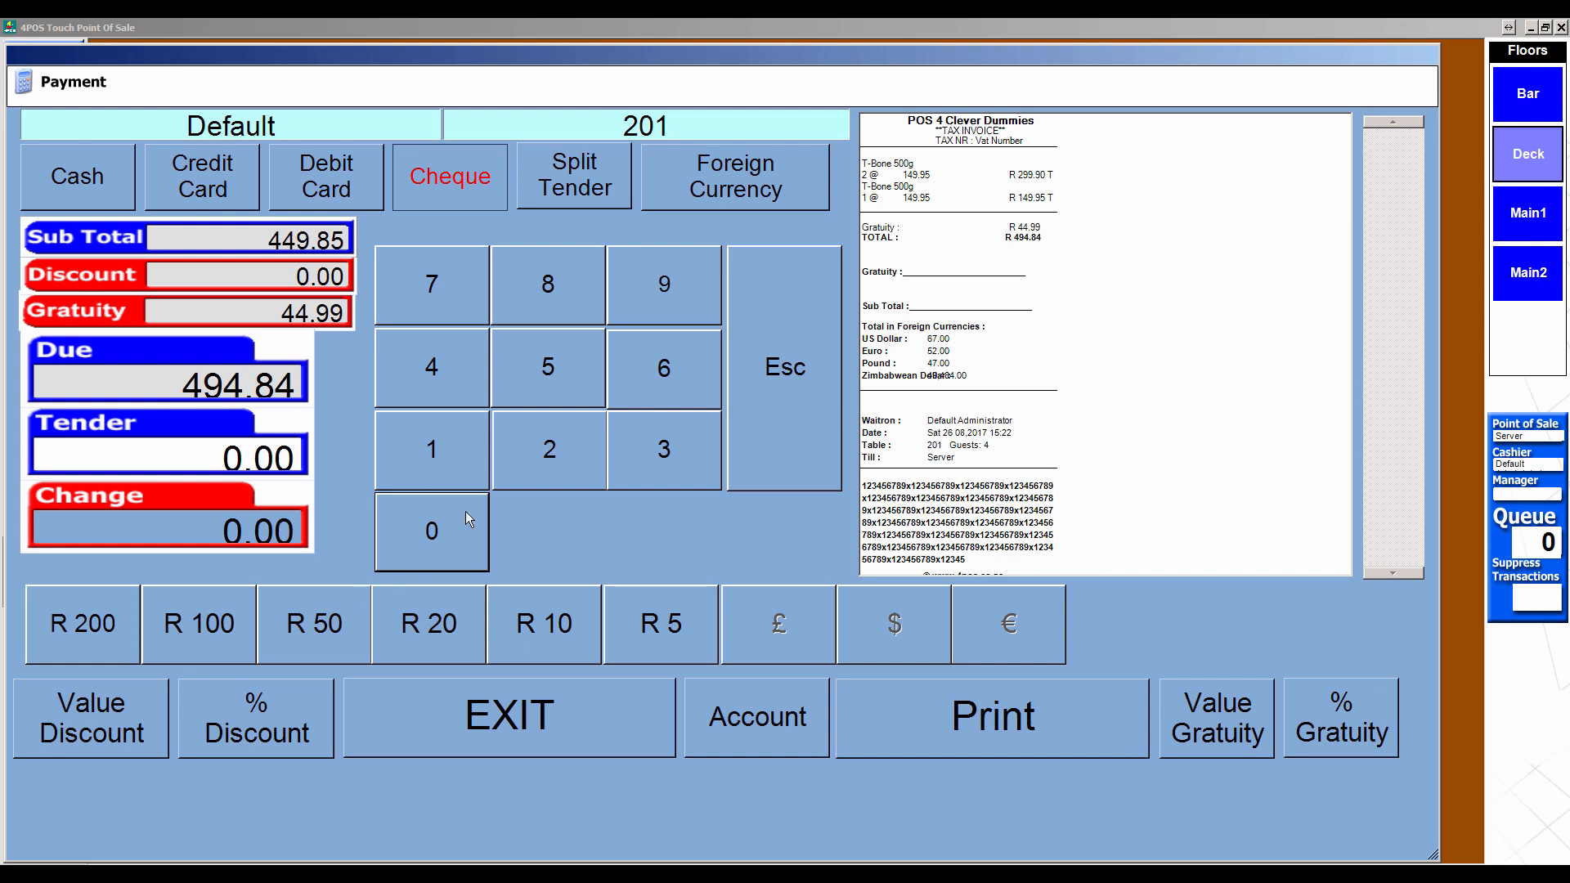
Pay table 201's bill in cash with a tender of 550.00, commit the transaction and cancel the PDF save.
{"action": "left_click", "coordinate": [550, 366]}
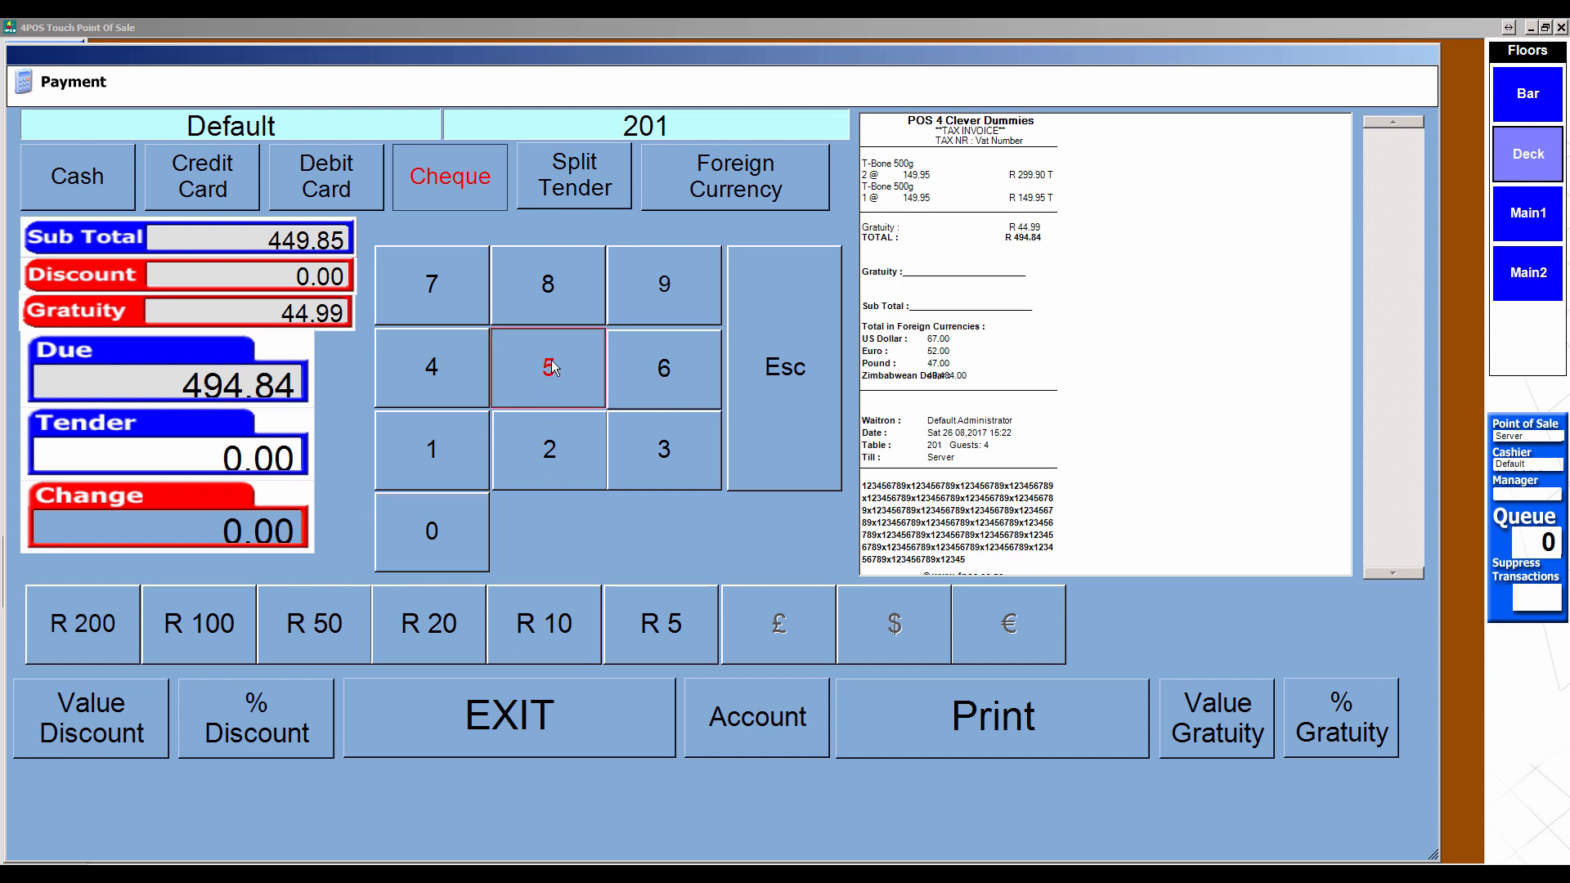
{"action": "left_click", "coordinate": [56, 164]}
{"action": "left_click", "coordinate": [515, 376]}
{"action": "left_click", "coordinate": [441, 520]}
{"action": "left_click", "coordinate": [442, 520]}
{"action": "left_click", "coordinate": [442, 520]}
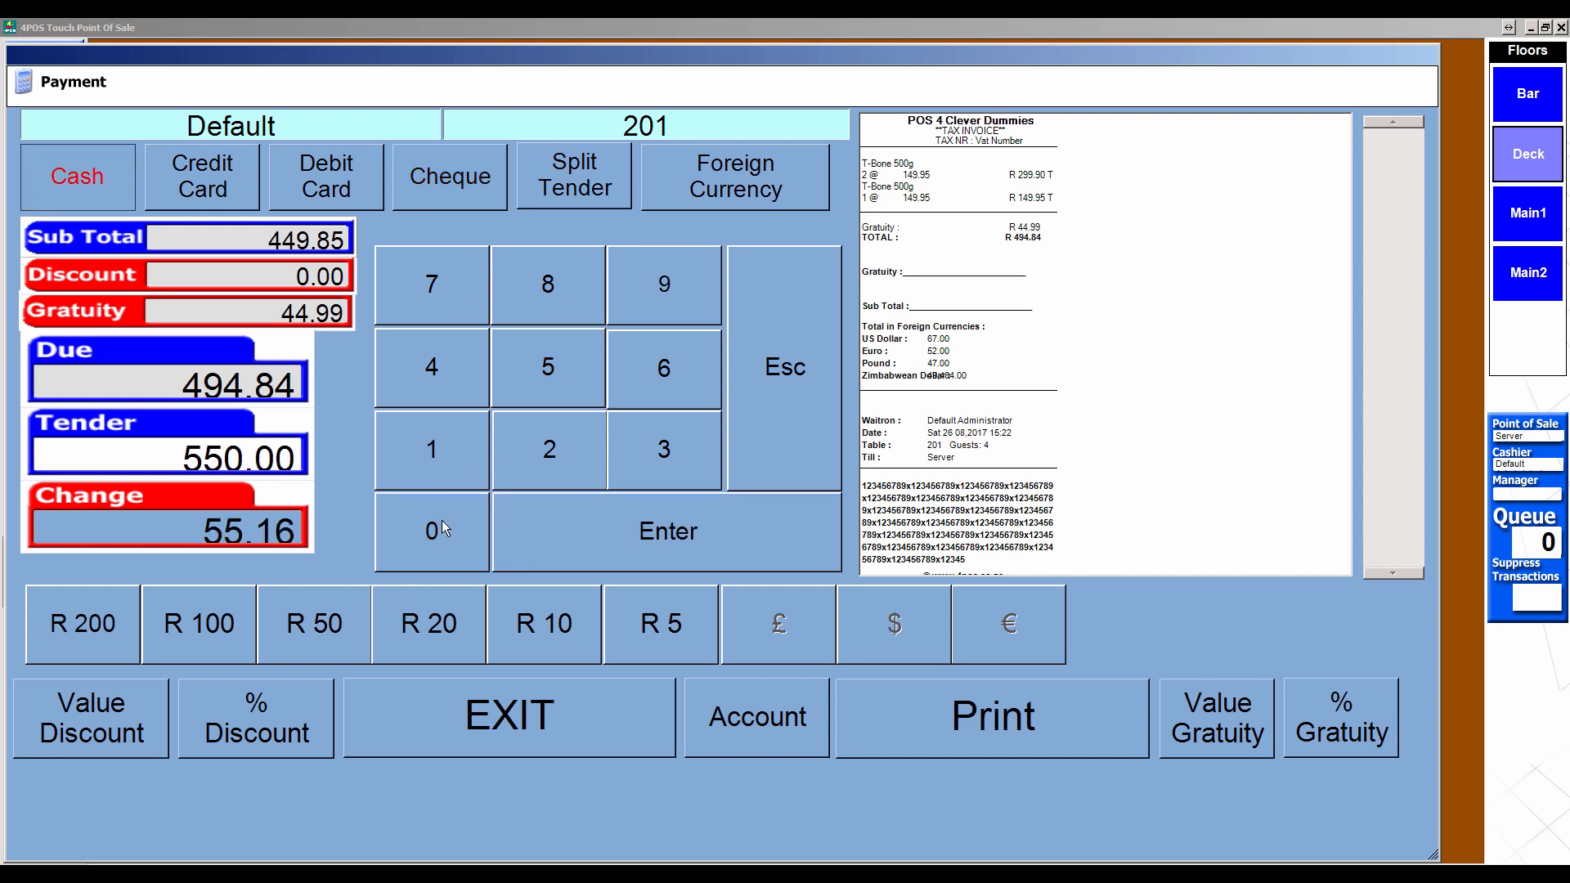
{"action": "left_click", "coordinate": [718, 527]}
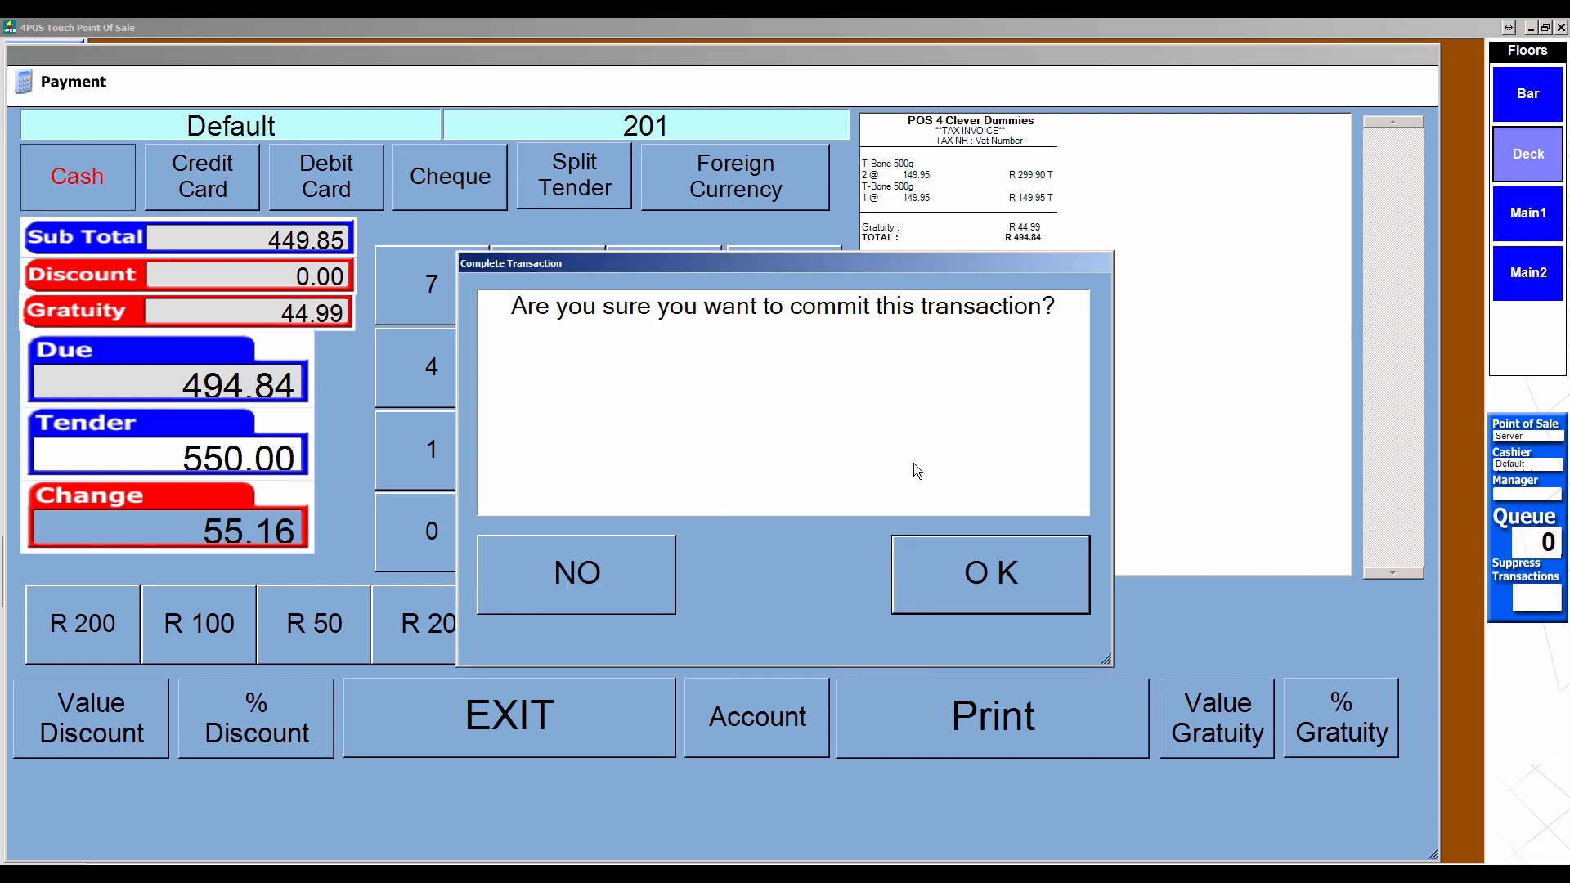
{"action": "left_click", "coordinate": [999, 577]}
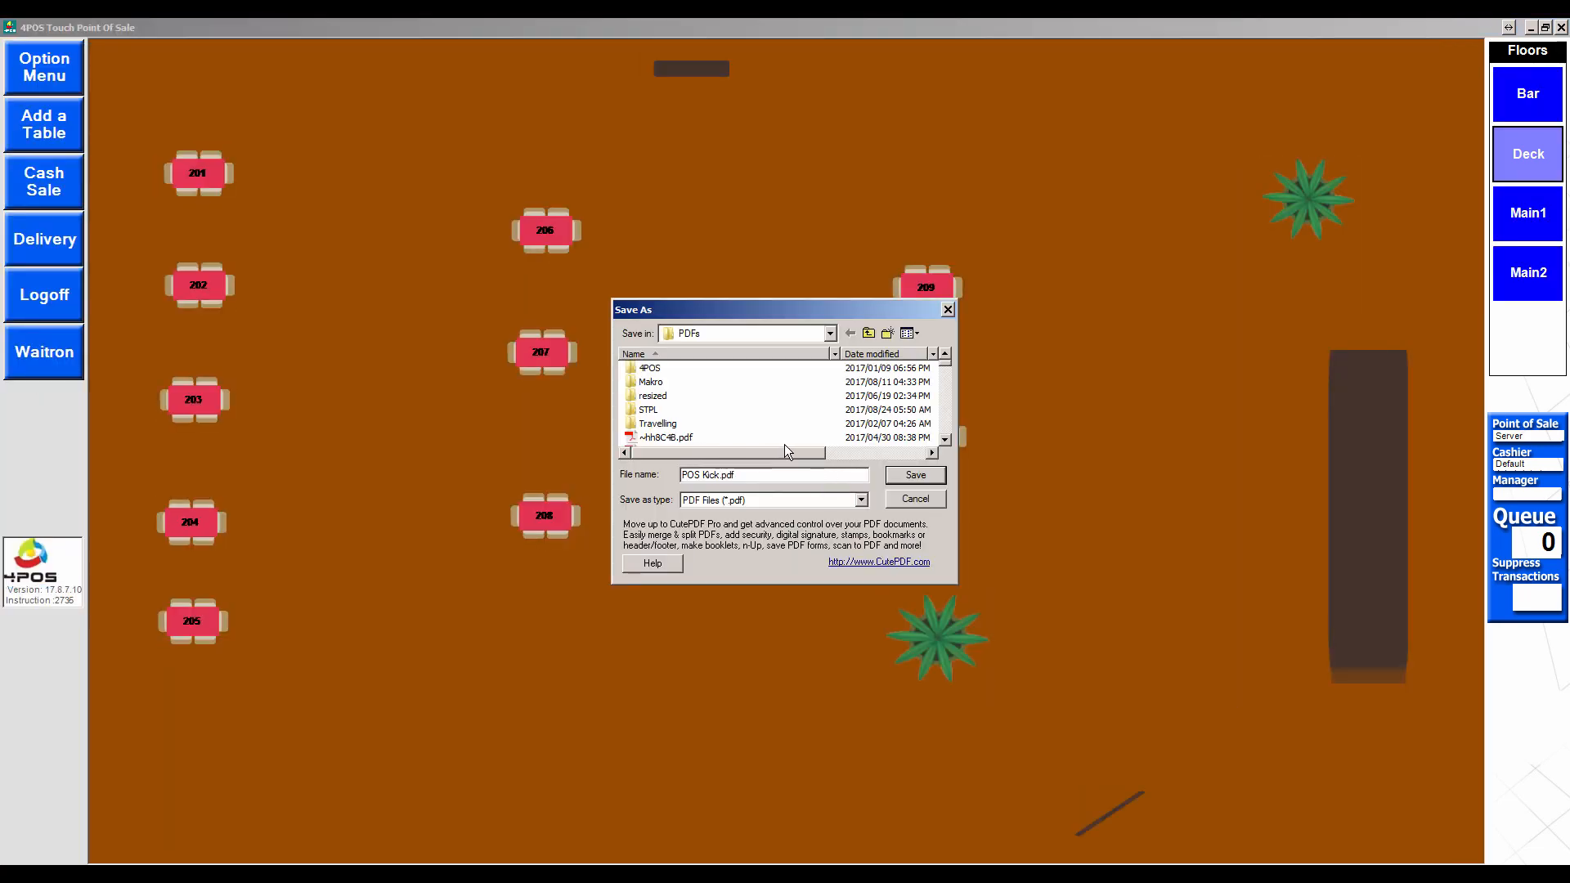
{"action": "left_click", "coordinate": [915, 499]}
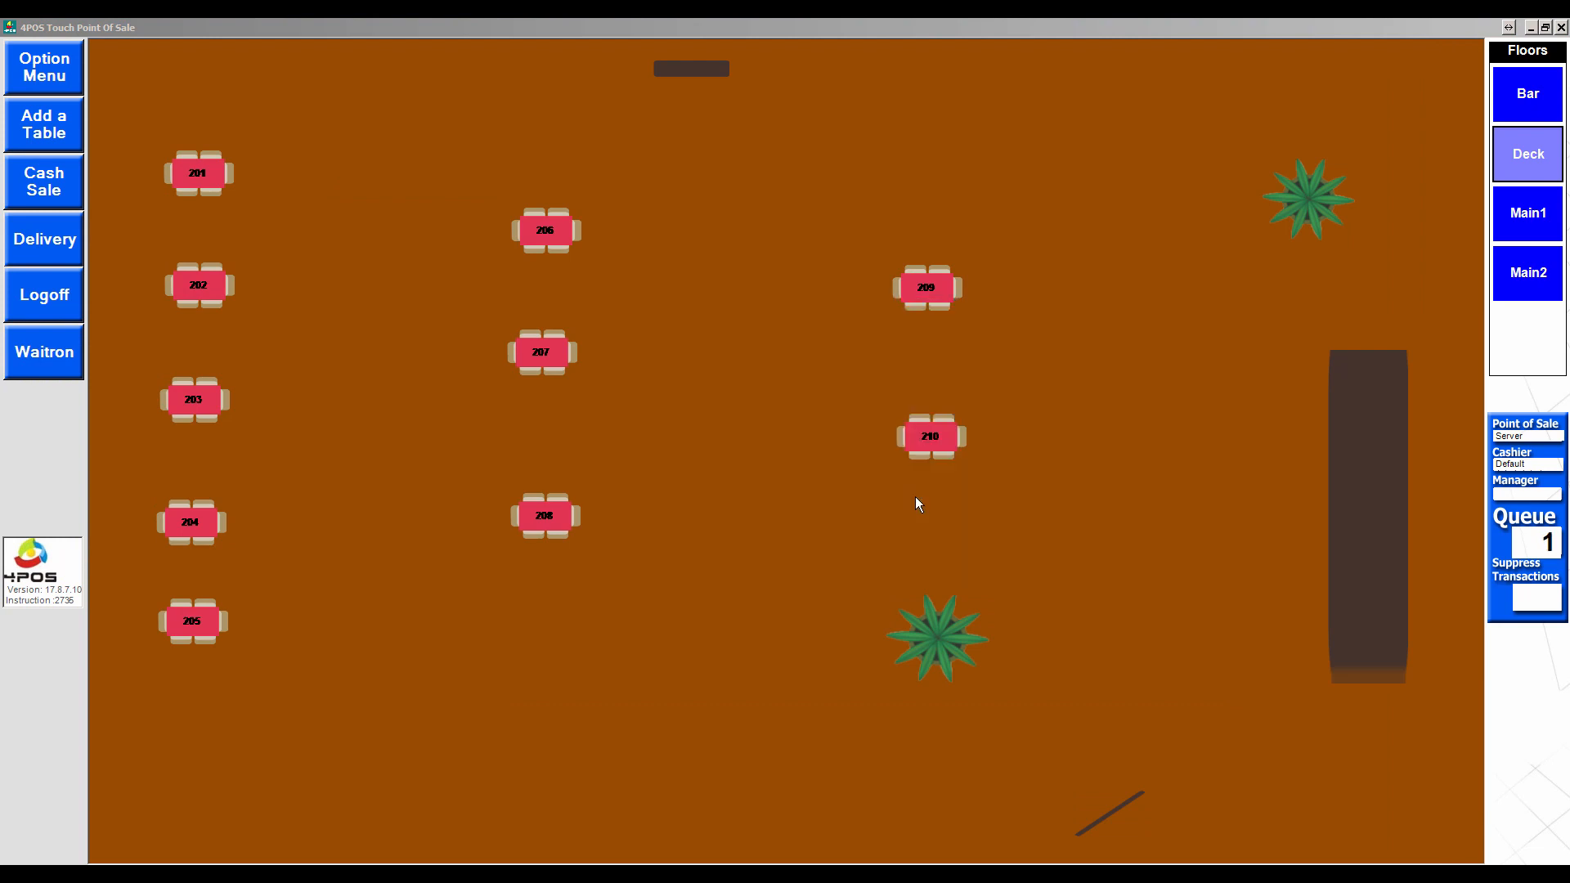
Review this computer's 4POS domain configuration, including the Enable Menu Item Image option, and close it.
{"action": "left_click", "coordinate": [49, 75]}
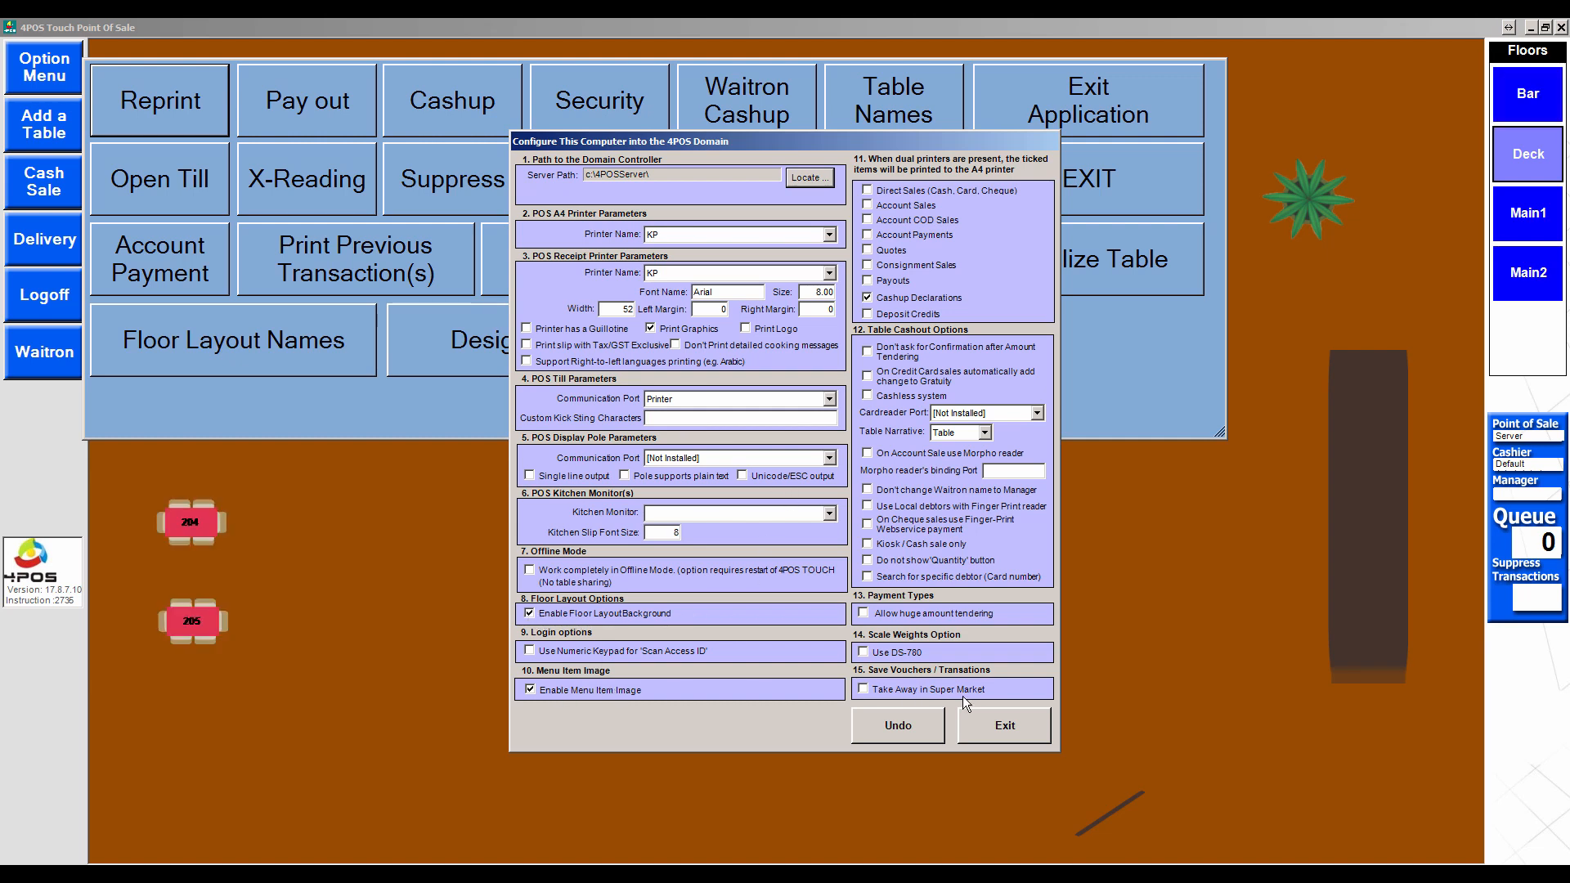
{"action": "left_click", "coordinate": [1005, 725]}
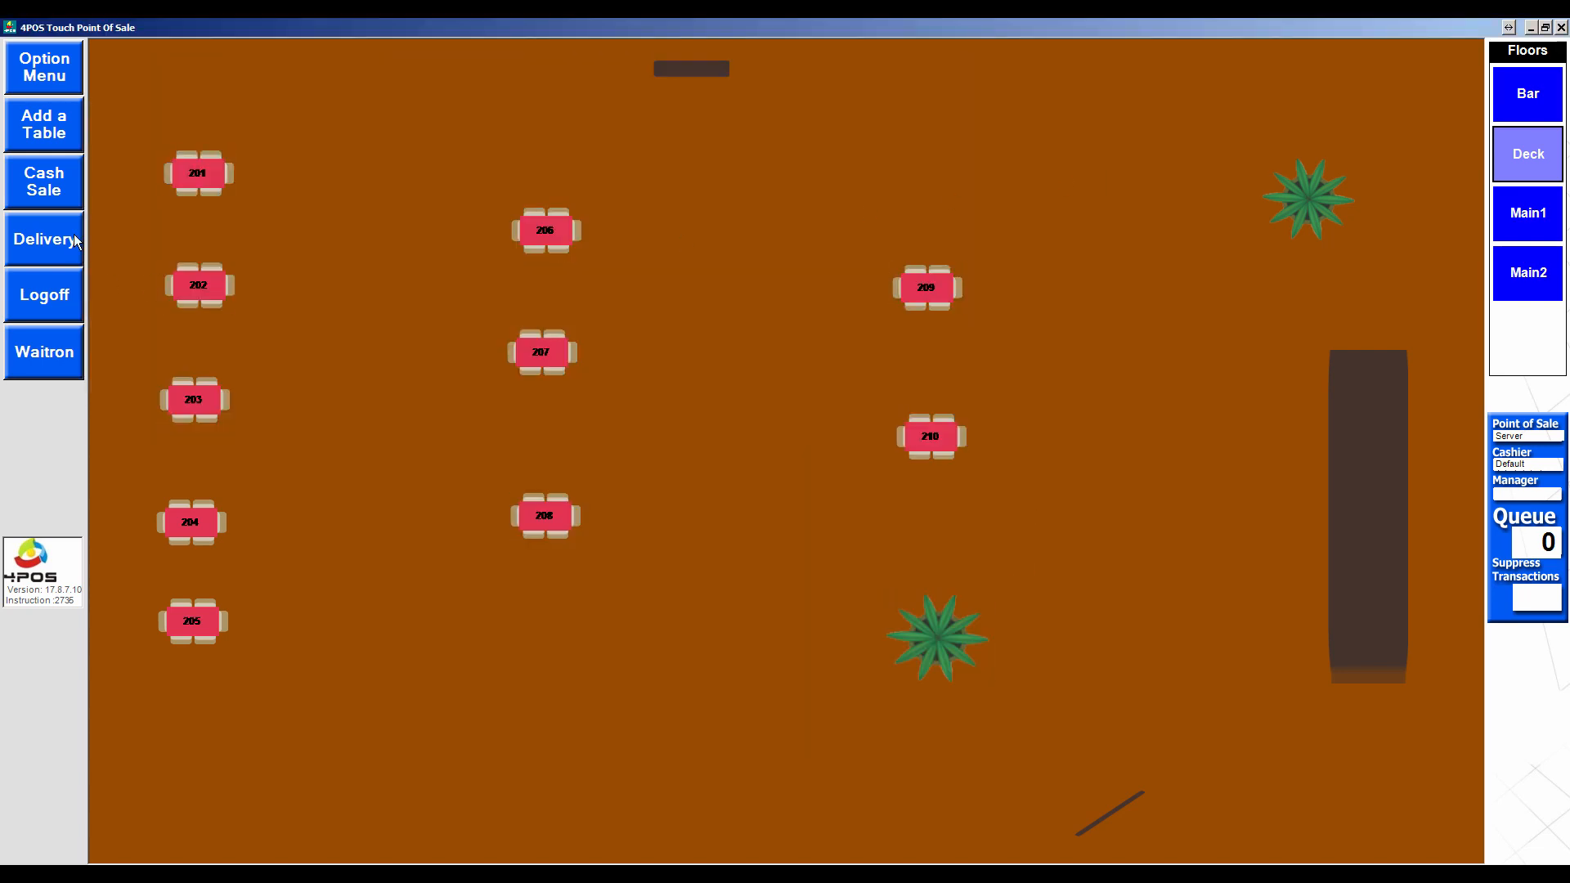
Open table 201 for 5 guests, view the Main Courses, Toasteds & Burgers, Beer and Cold Drinks items, and leave without ordering.
{"action": "left_click", "coordinate": [204, 167]}
{"action": "left_click", "coordinate": [725, 409]}
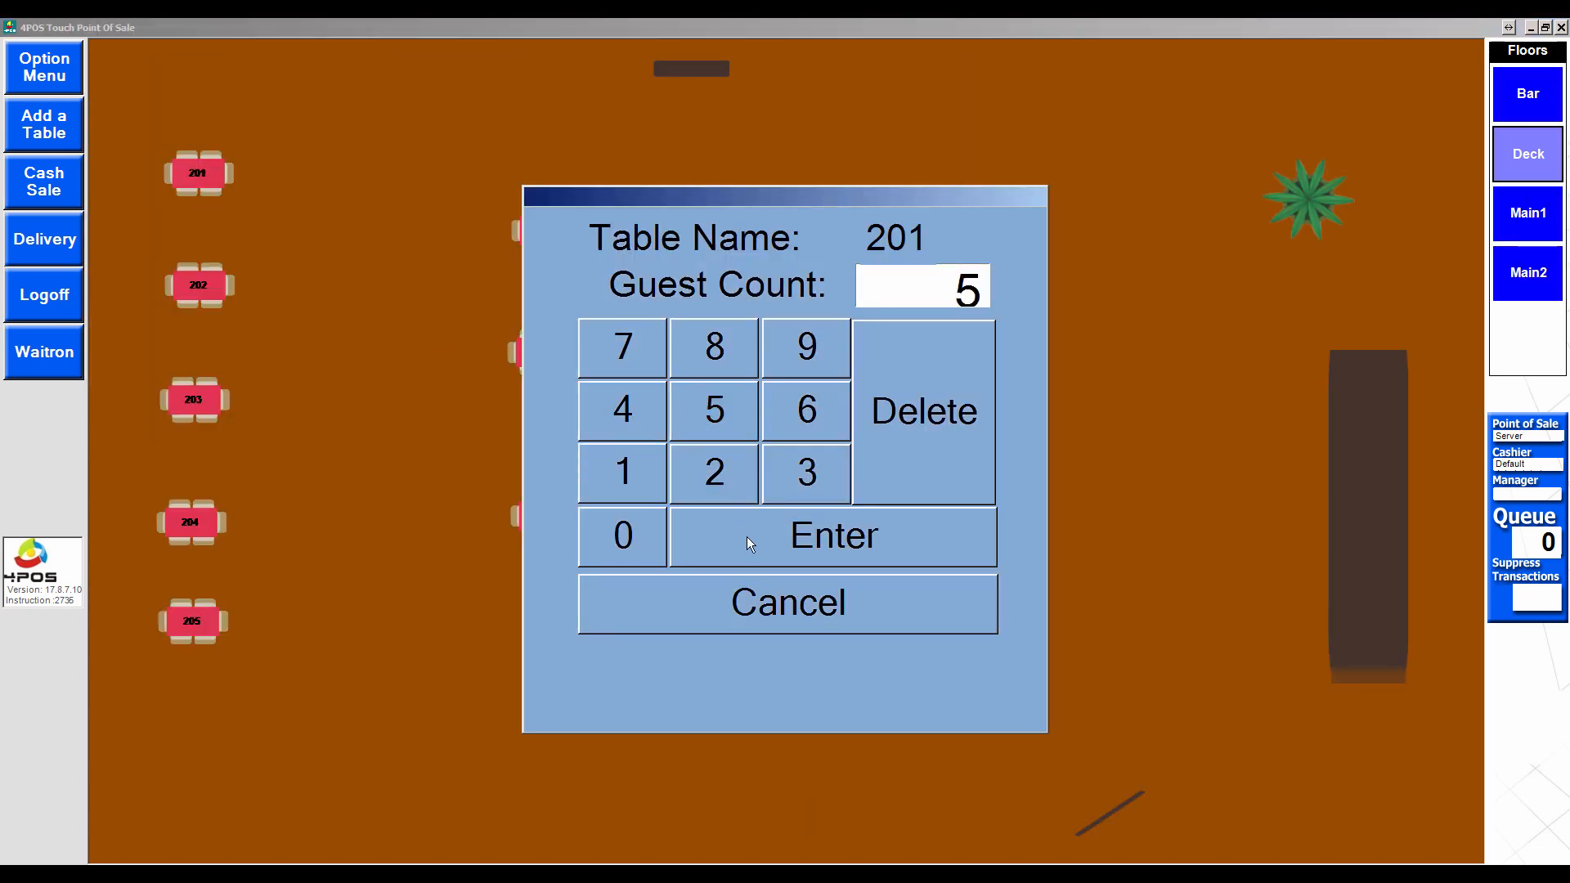
{"action": "left_click", "coordinate": [748, 537]}
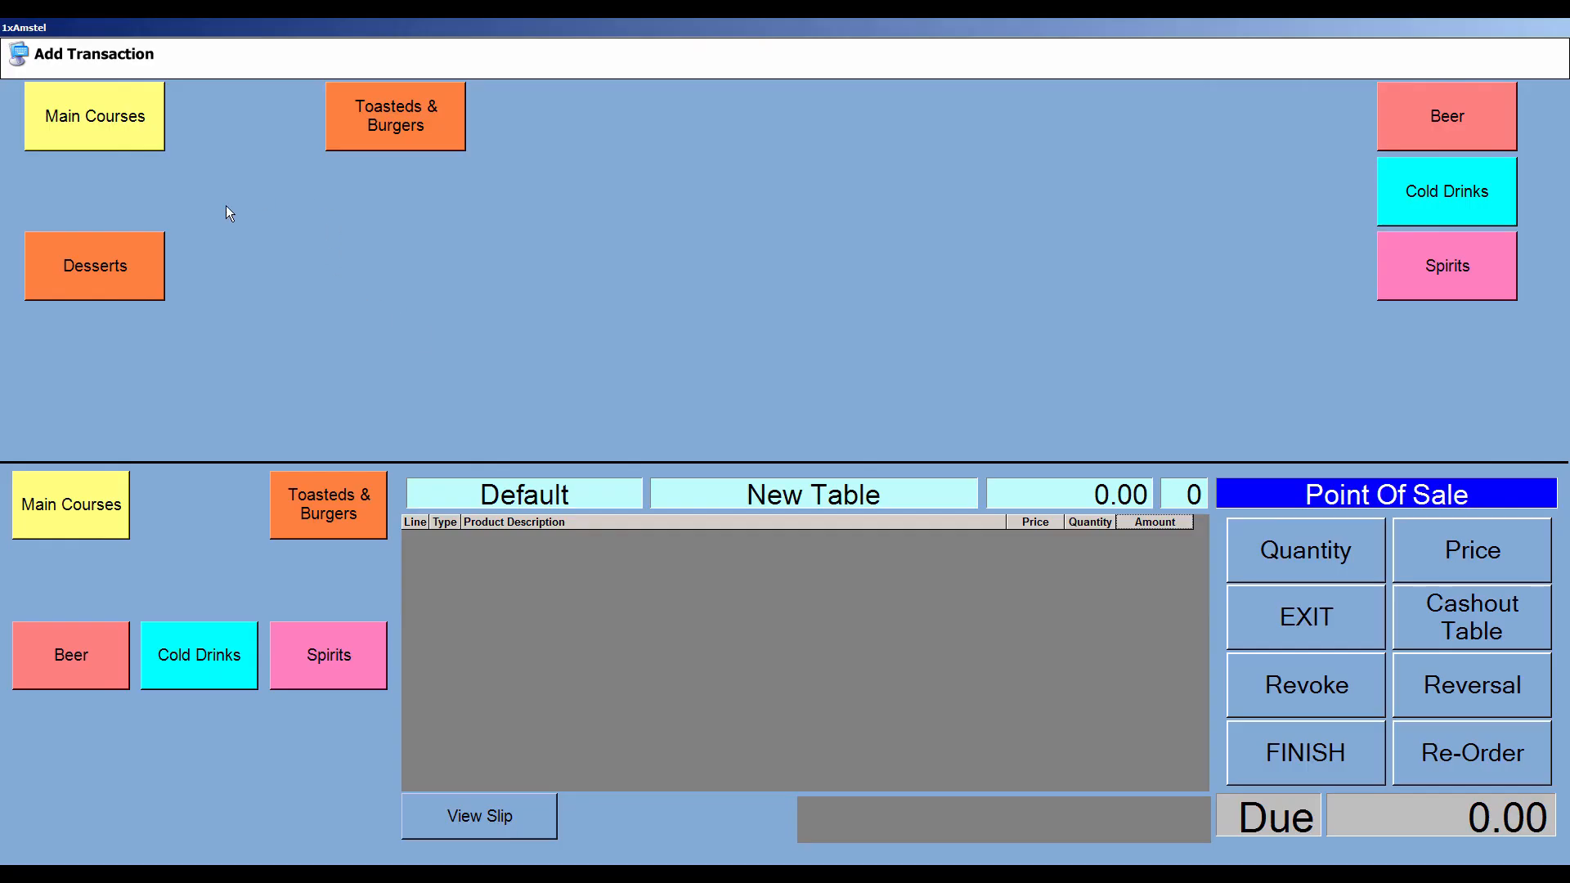
{"action": "left_click", "coordinate": [119, 105]}
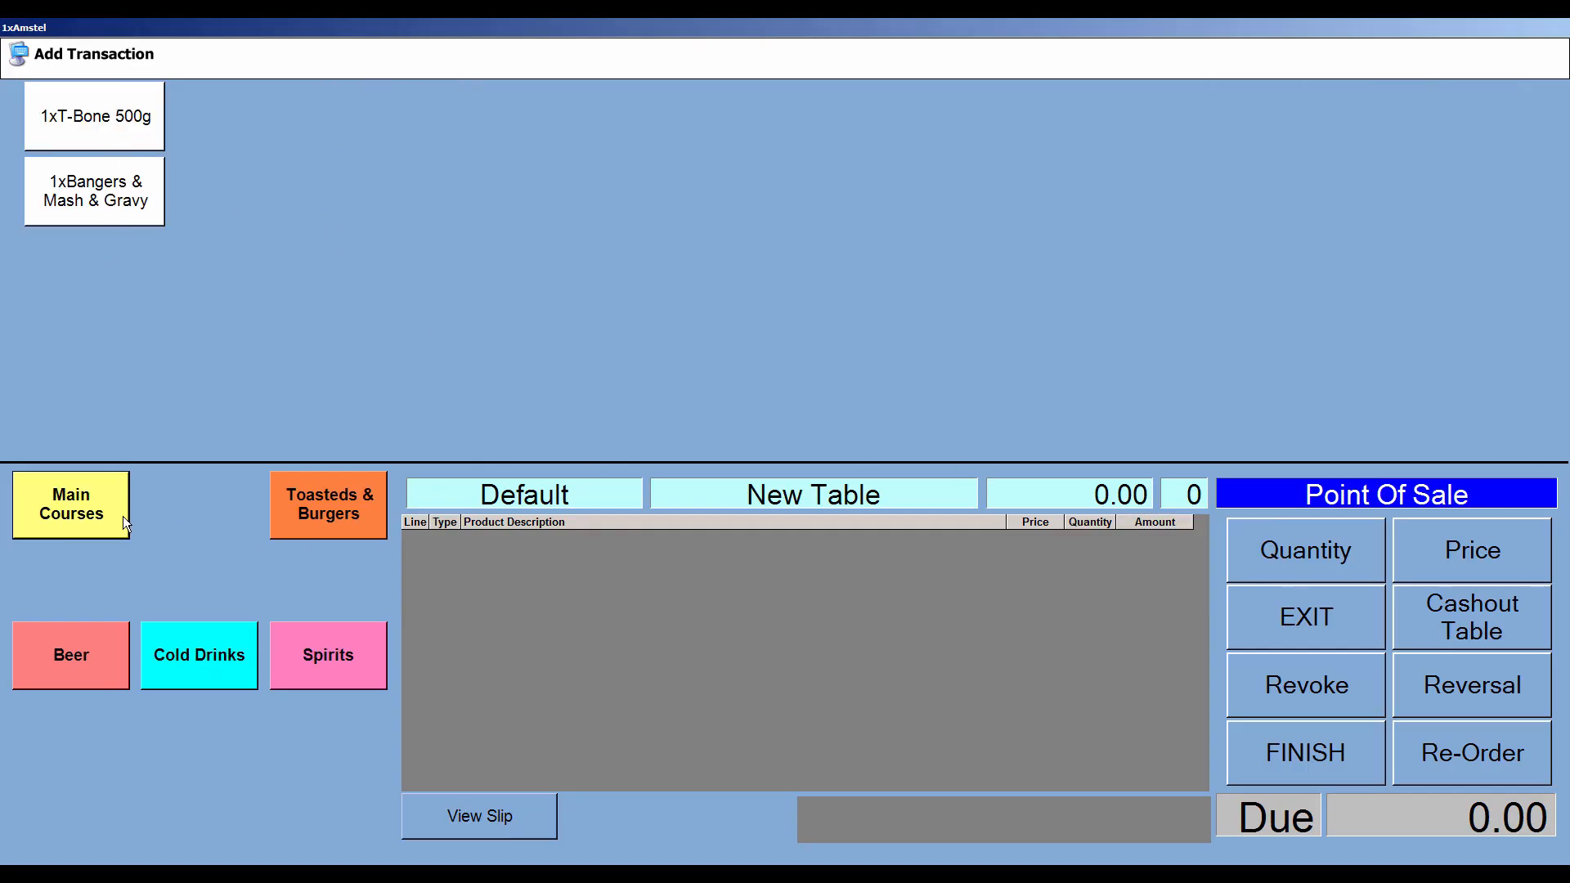
{"action": "left_click", "coordinate": [360, 511]}
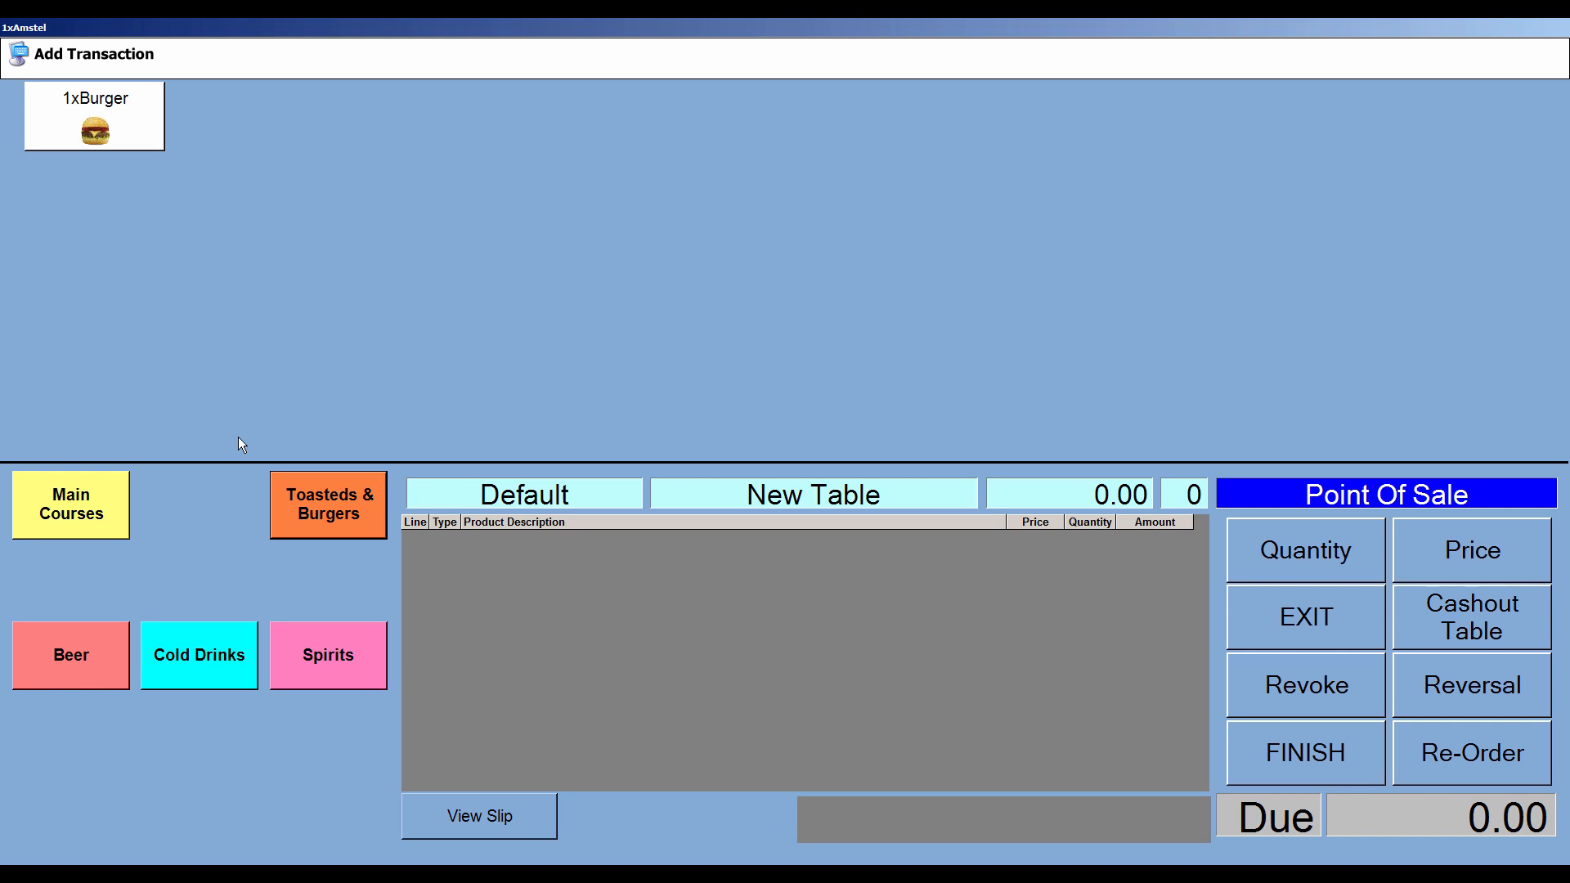
{"action": "left_click", "coordinate": [79, 656]}
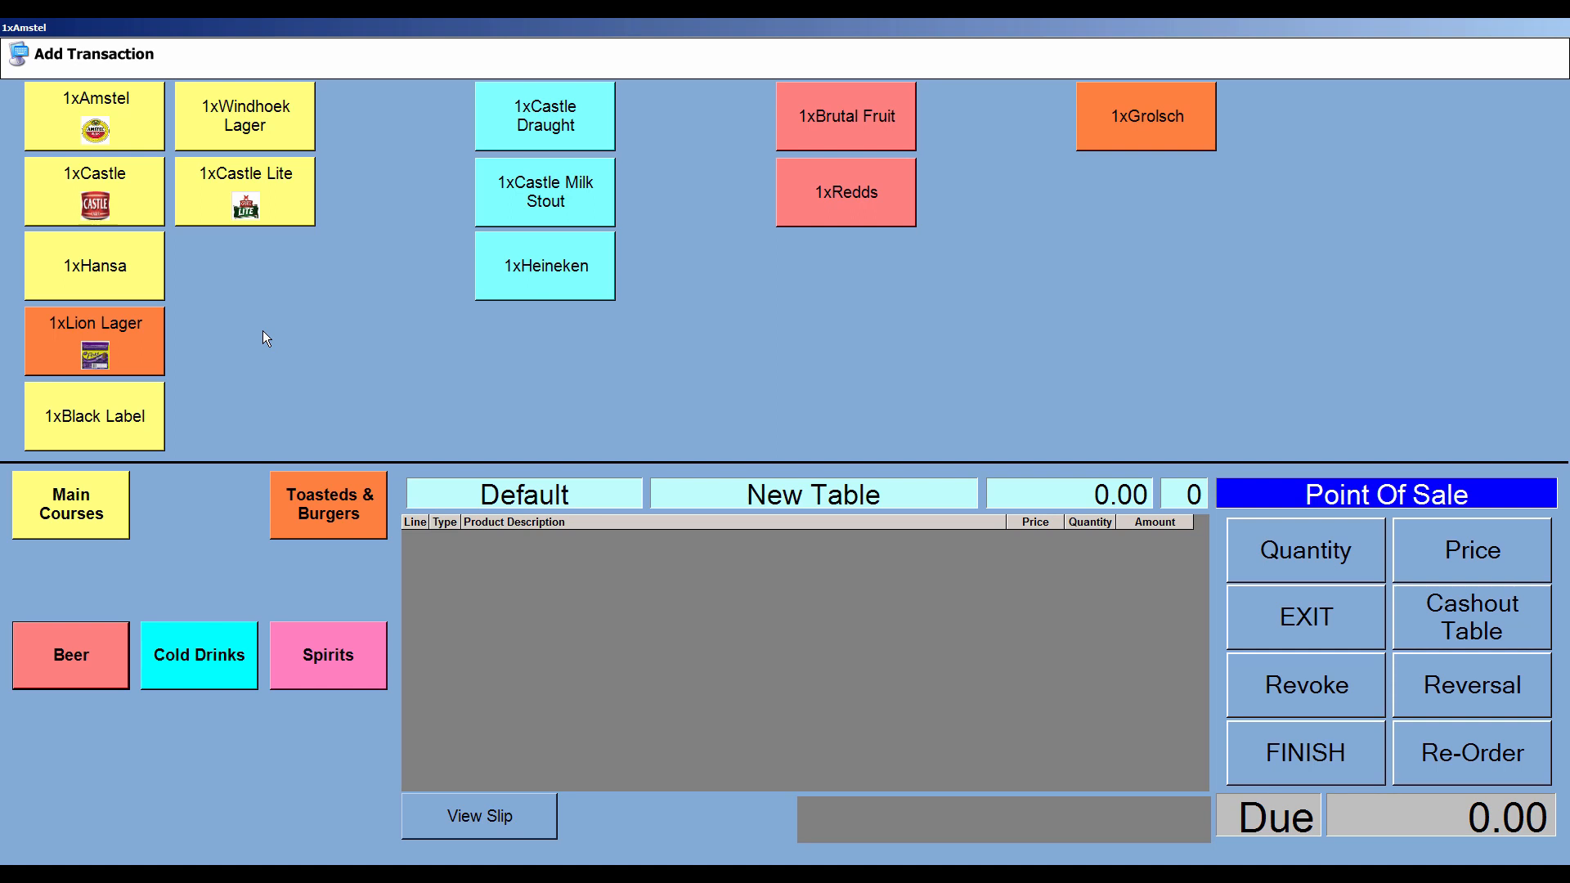
{"action": "left_click", "coordinate": [221, 659]}
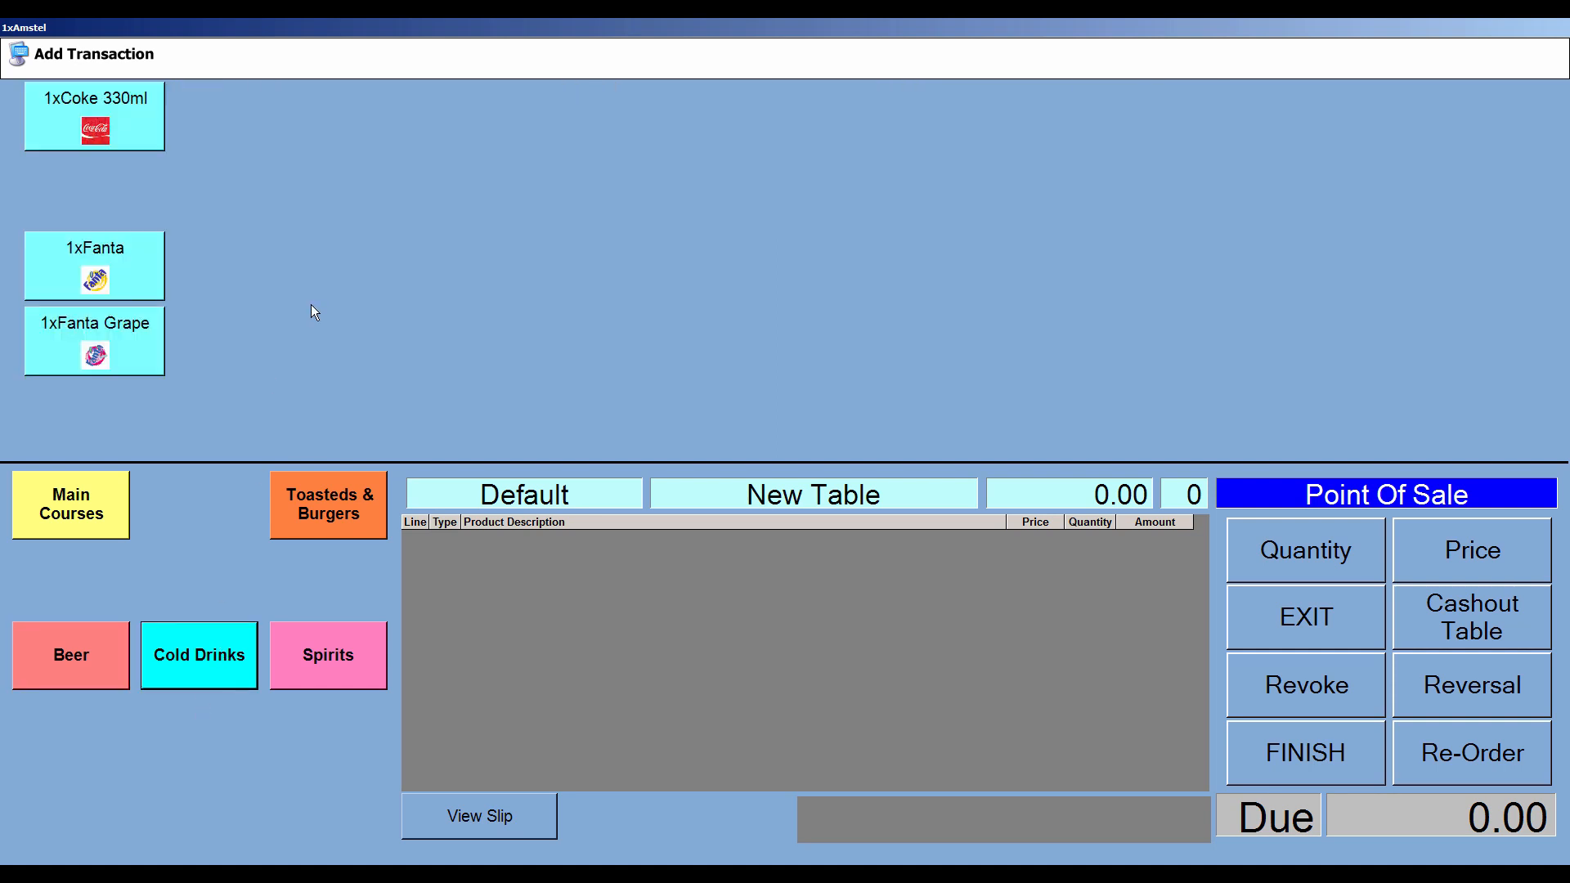
{"action": "left_click", "coordinate": [1320, 617]}
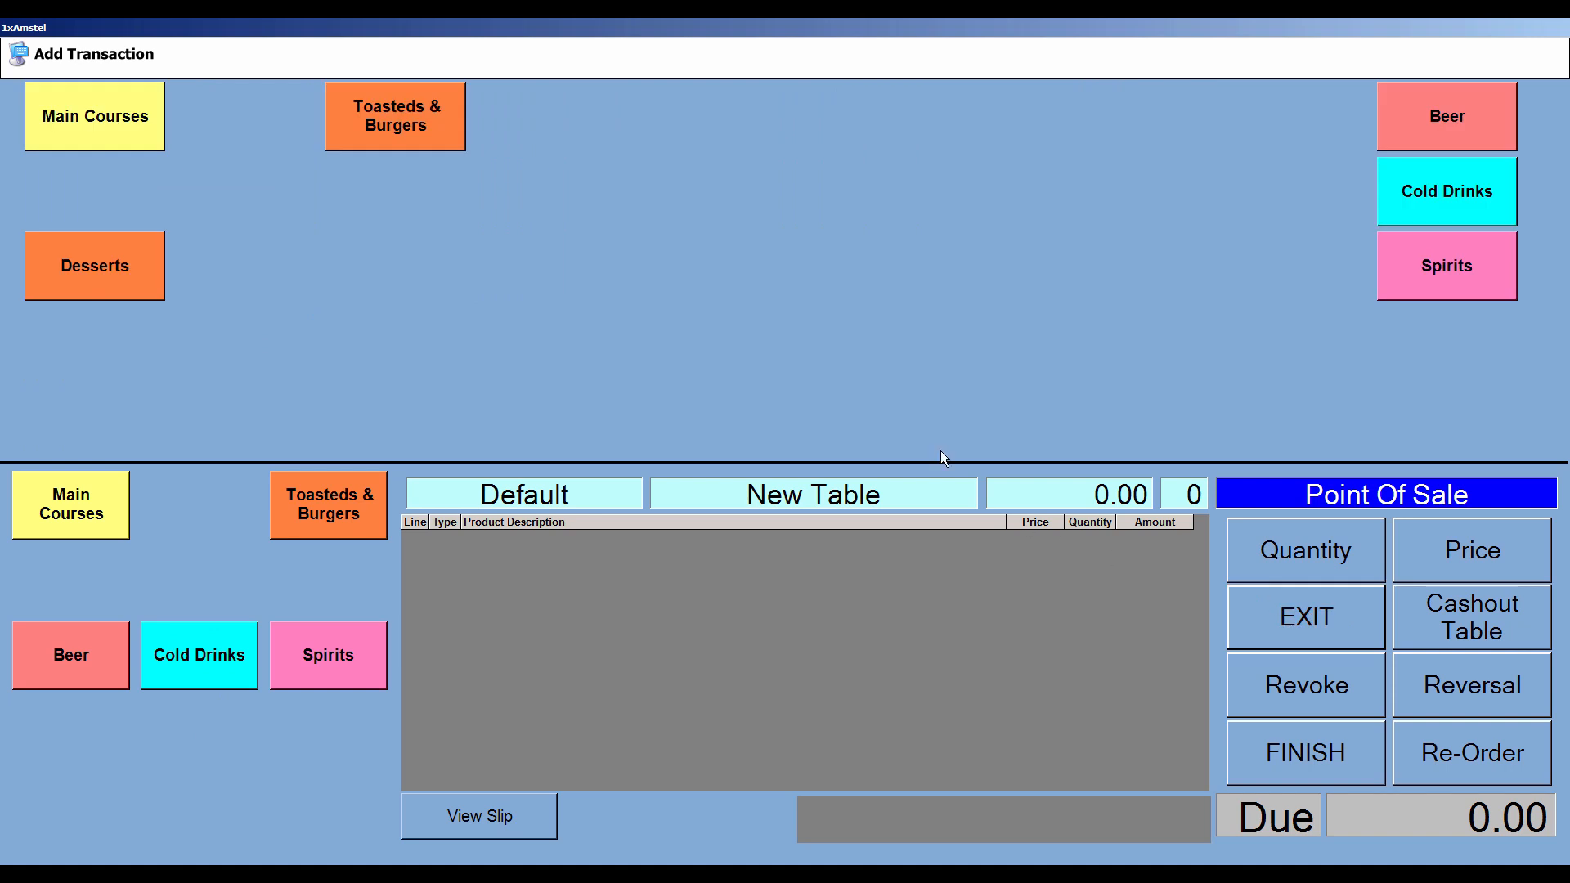
{"action": "left_click", "coordinate": [1329, 742]}
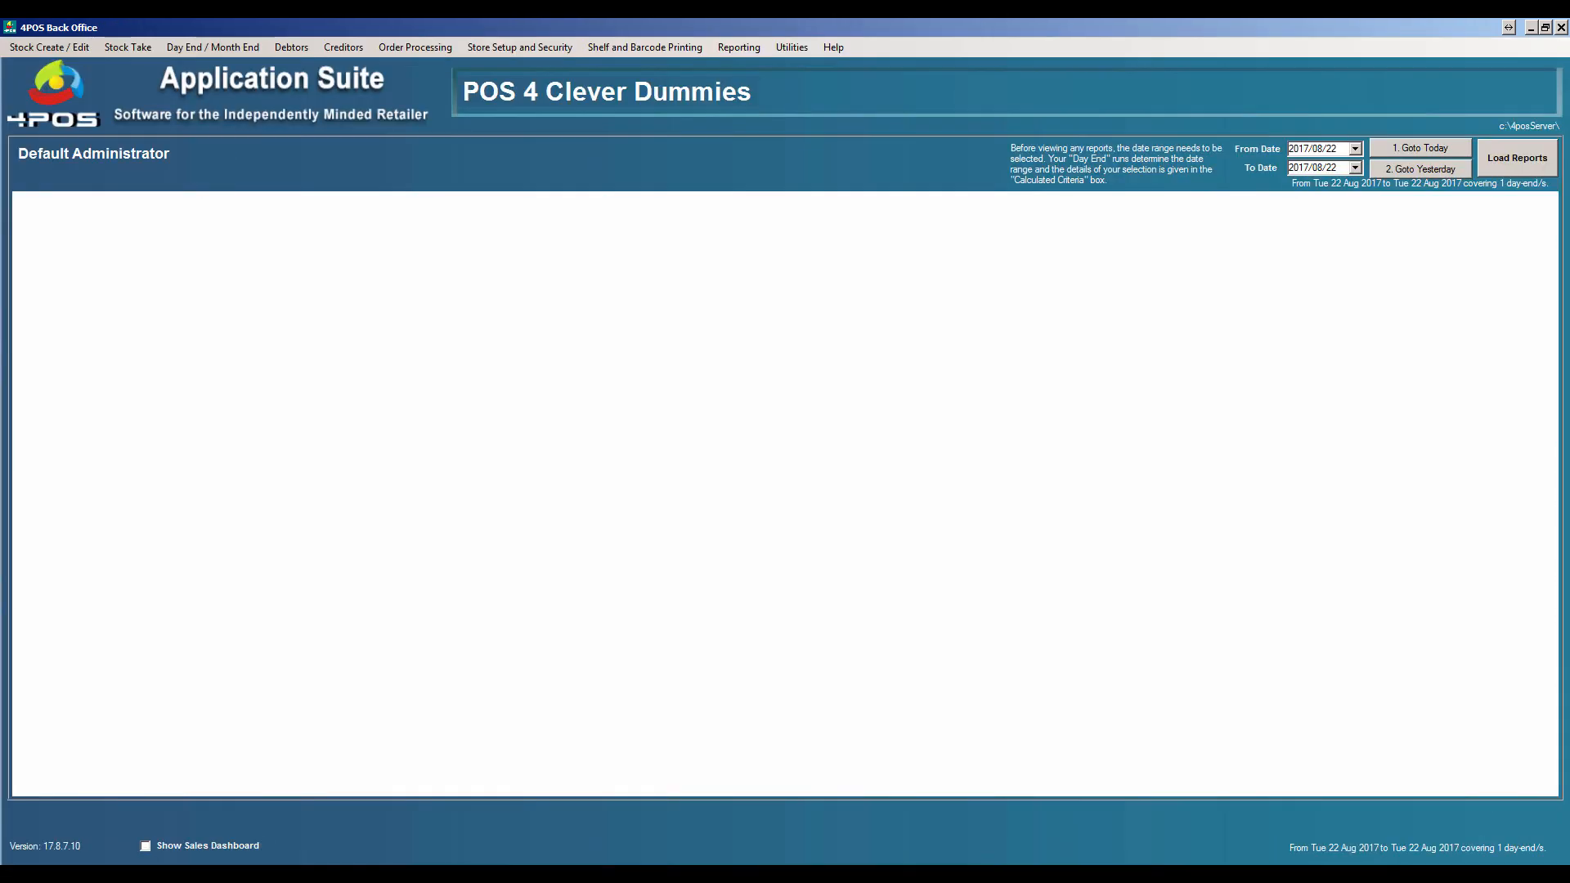
In 4POS Back Office, set the report date range to today and load the reports.
{"action": "left_click", "coordinate": [1418, 148]}
{"action": "left_click", "coordinate": [1537, 155]}
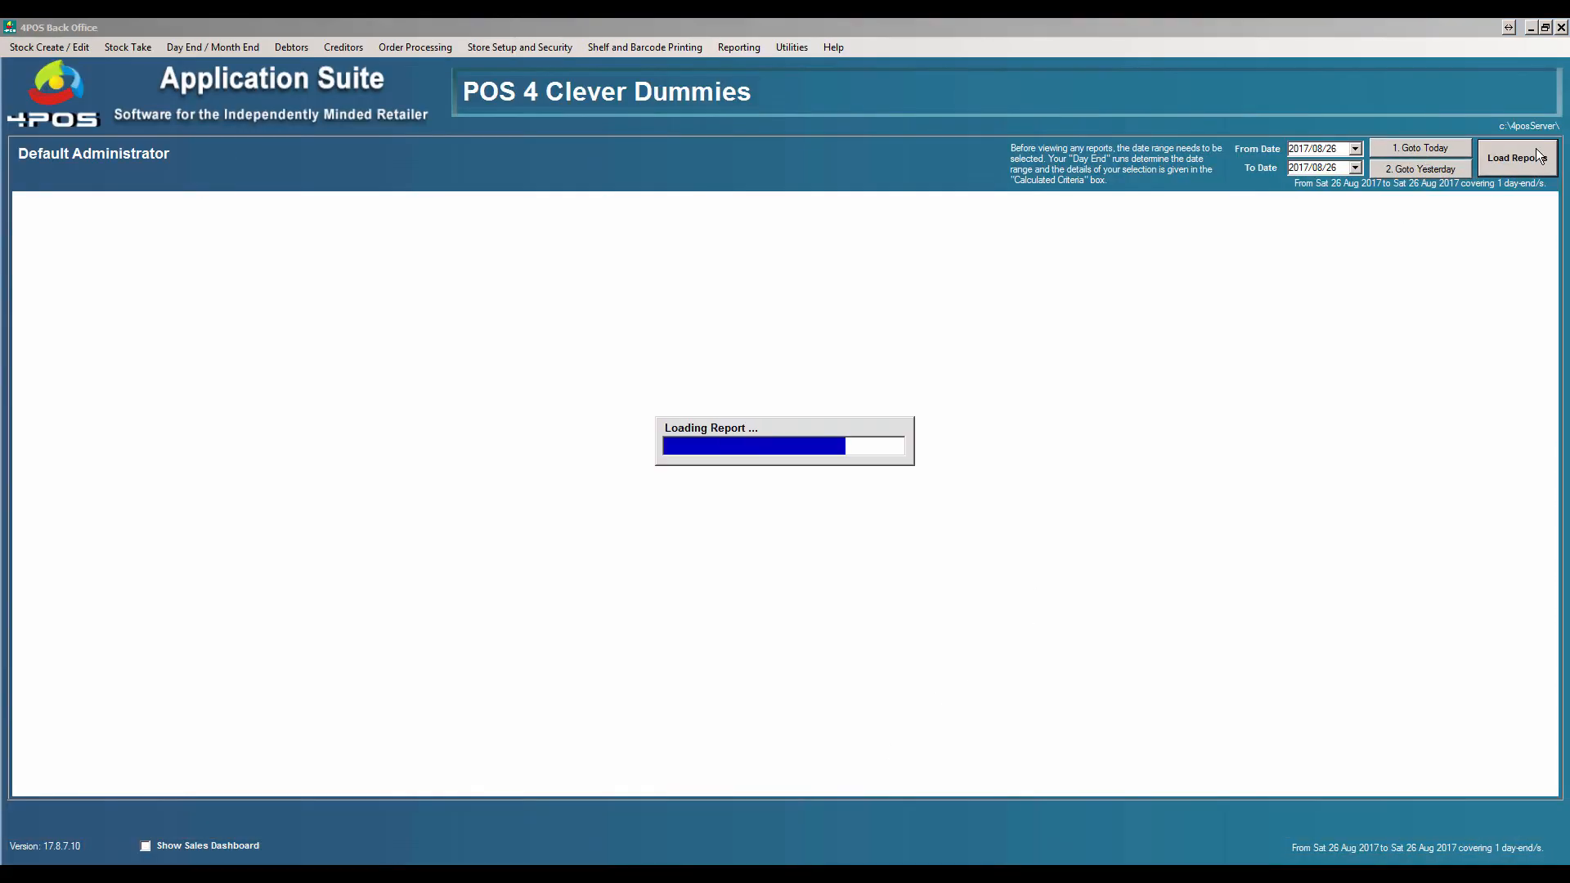
View the POS Transaction Lists report without any filters, then close the report and its options.
{"action": "left_click", "coordinate": [742, 47]}
{"action": "mouse_move", "coordinate": [762, 101]}
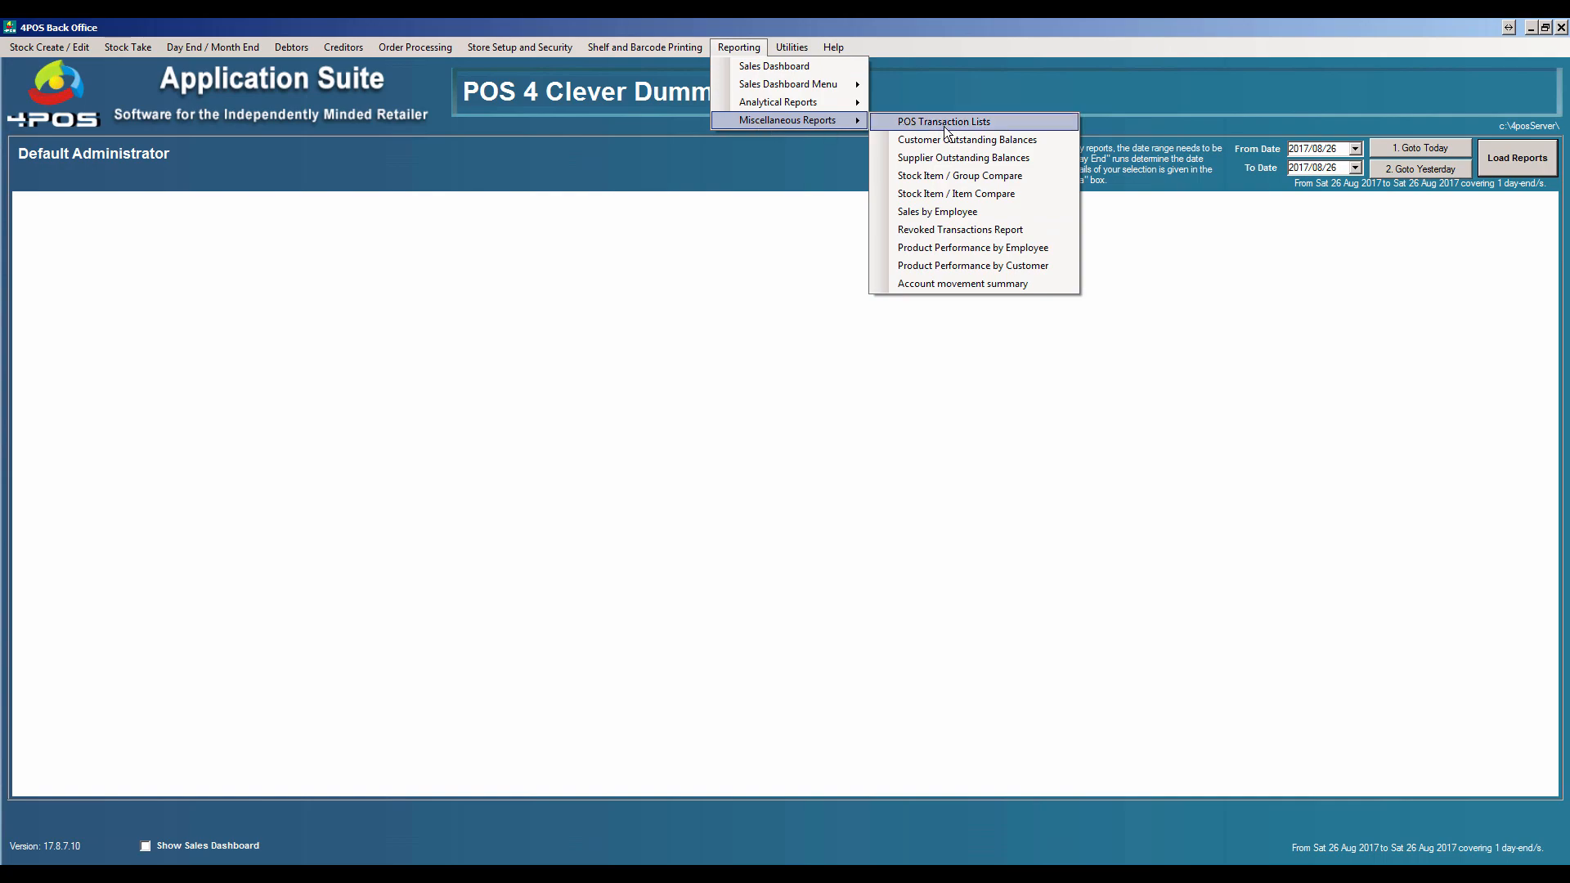
{"action": "left_click", "coordinate": [952, 121]}
{"action": "left_click", "coordinate": [1004, 546]}
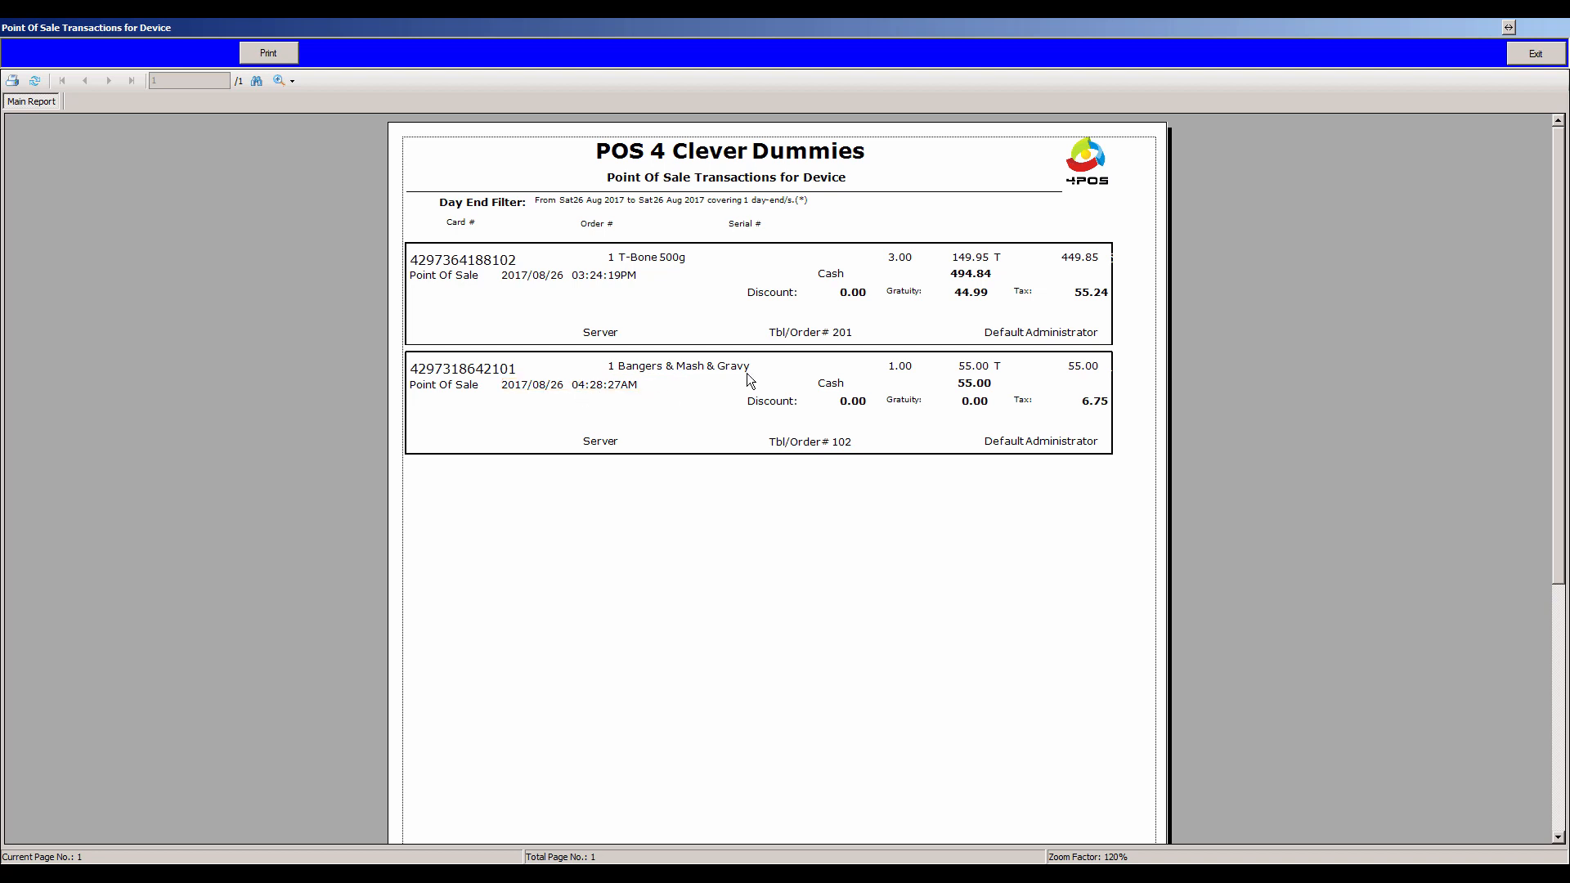
{"action": "left_click", "coordinate": [1537, 55]}
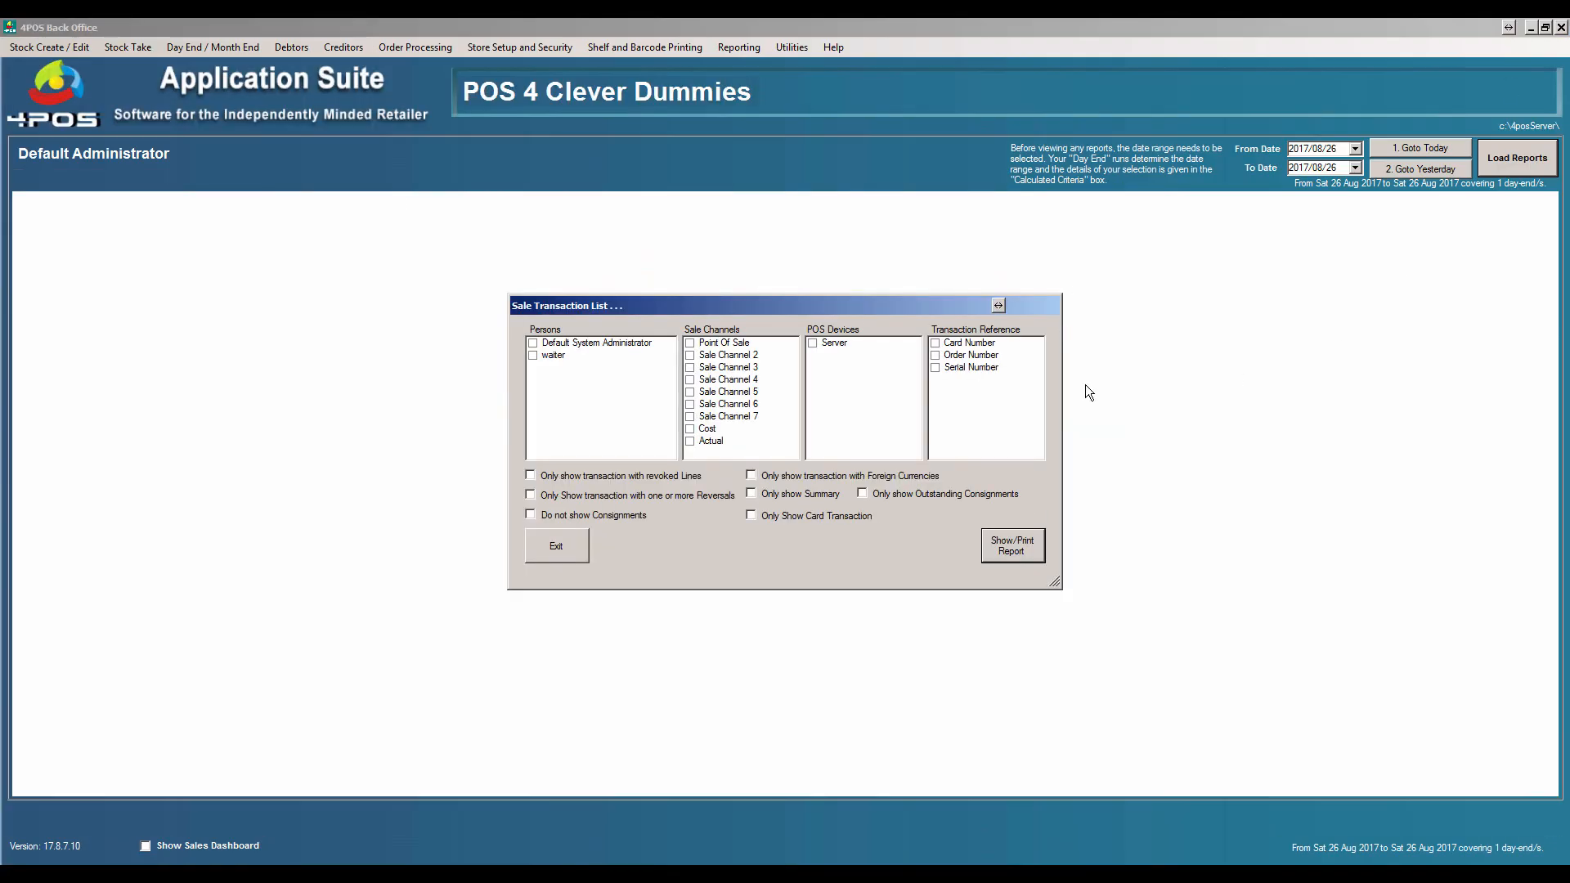
{"action": "left_click", "coordinate": [559, 547]}
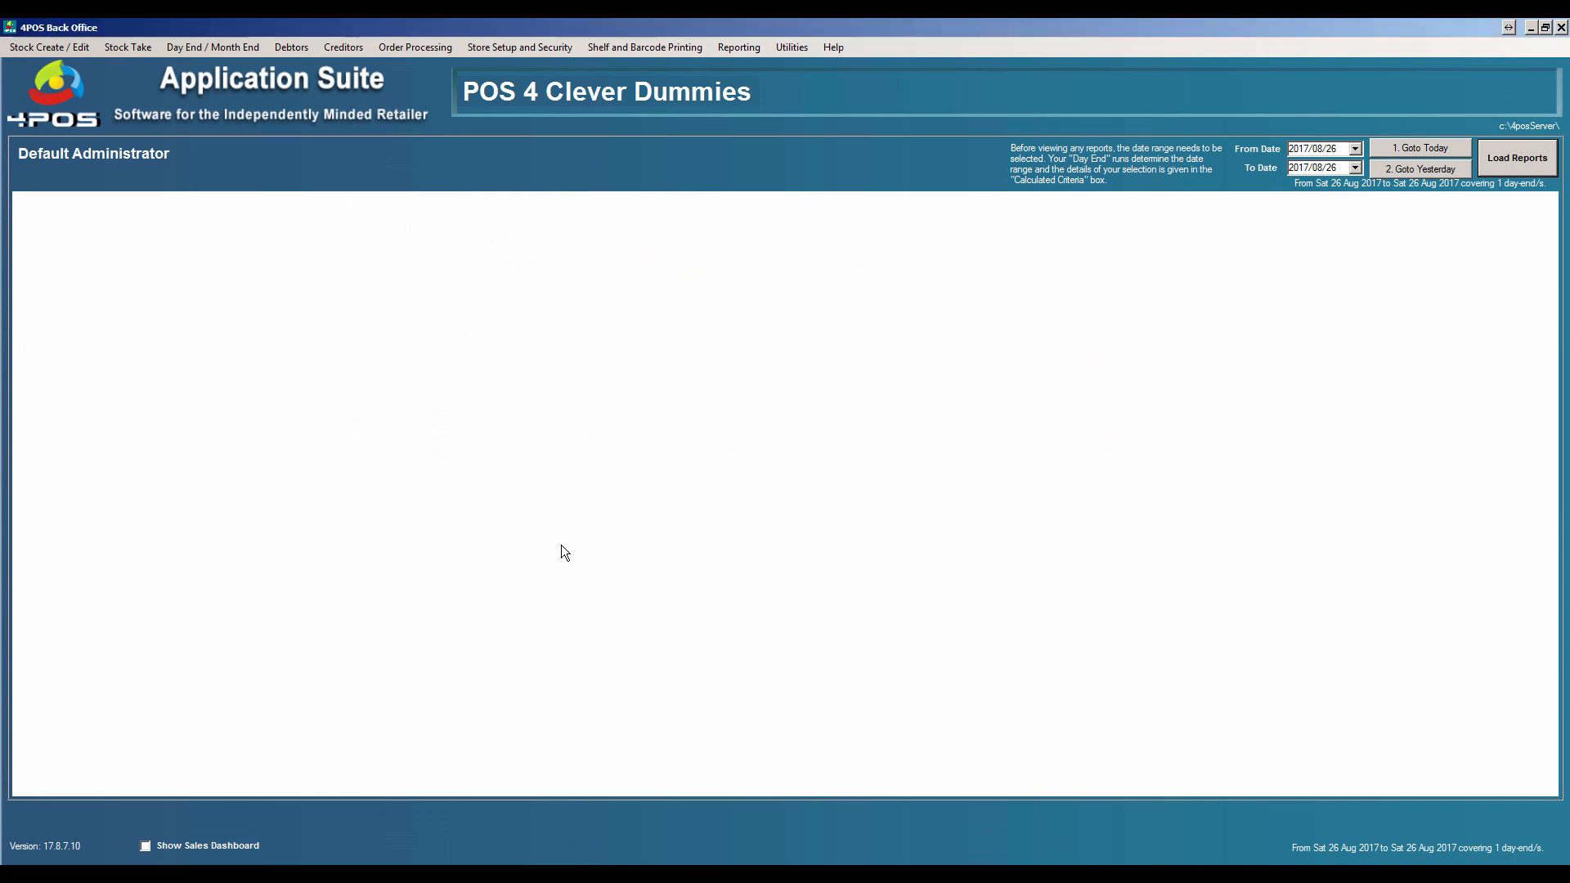
Open the Sales Dashboard, examine its profit percentages and the opening and closing stock in Stock Transfer Details, and close it.
{"action": "left_click", "coordinate": [721, 50]}
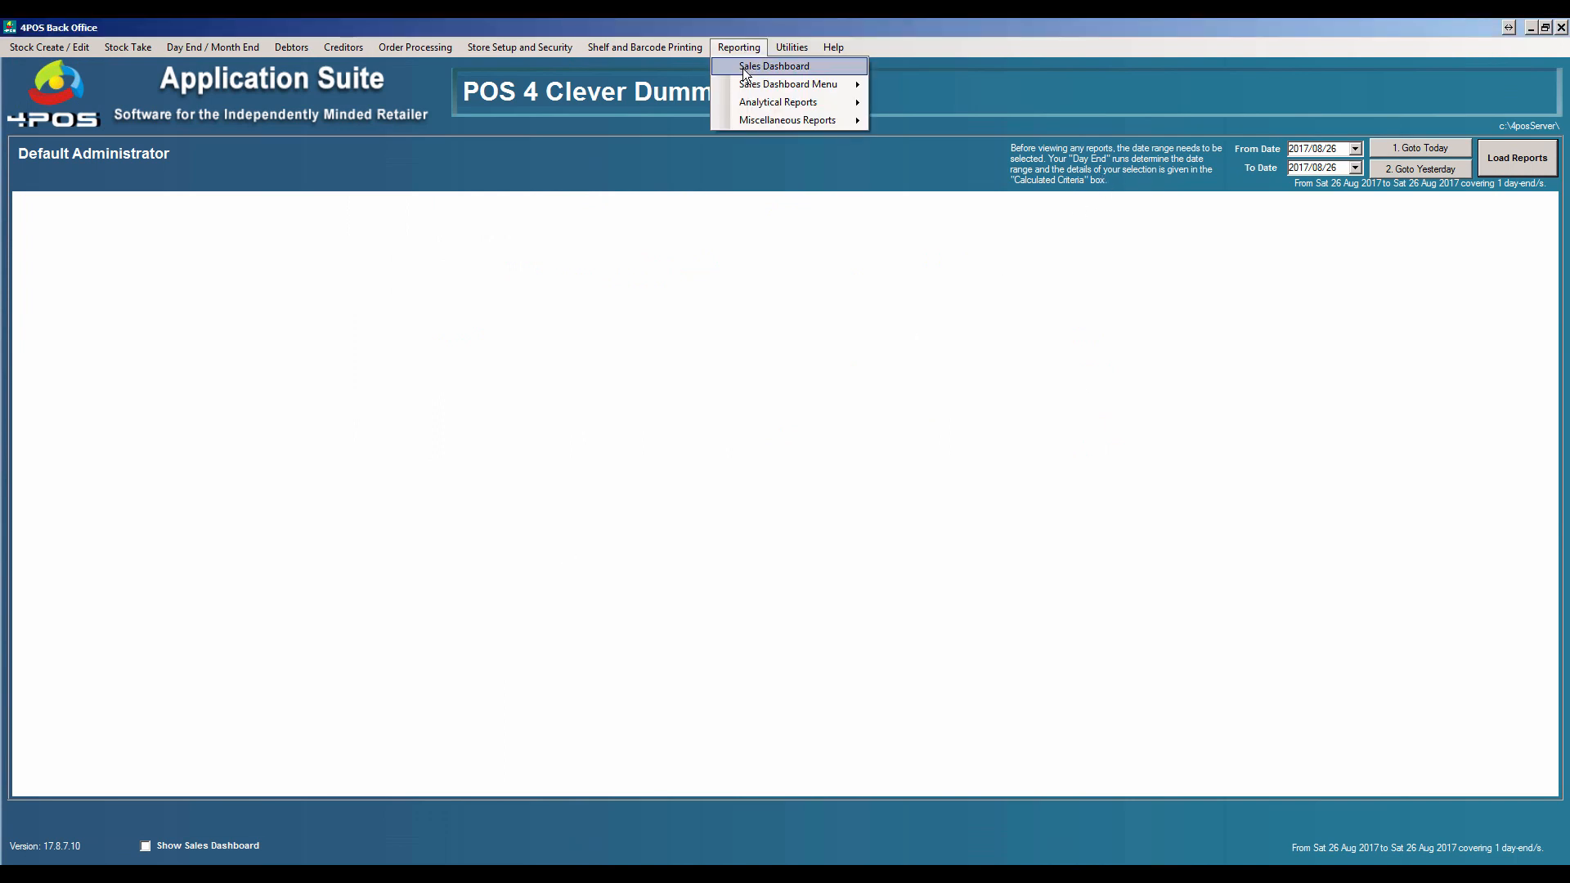
{"action": "left_click", "coordinate": [745, 70]}
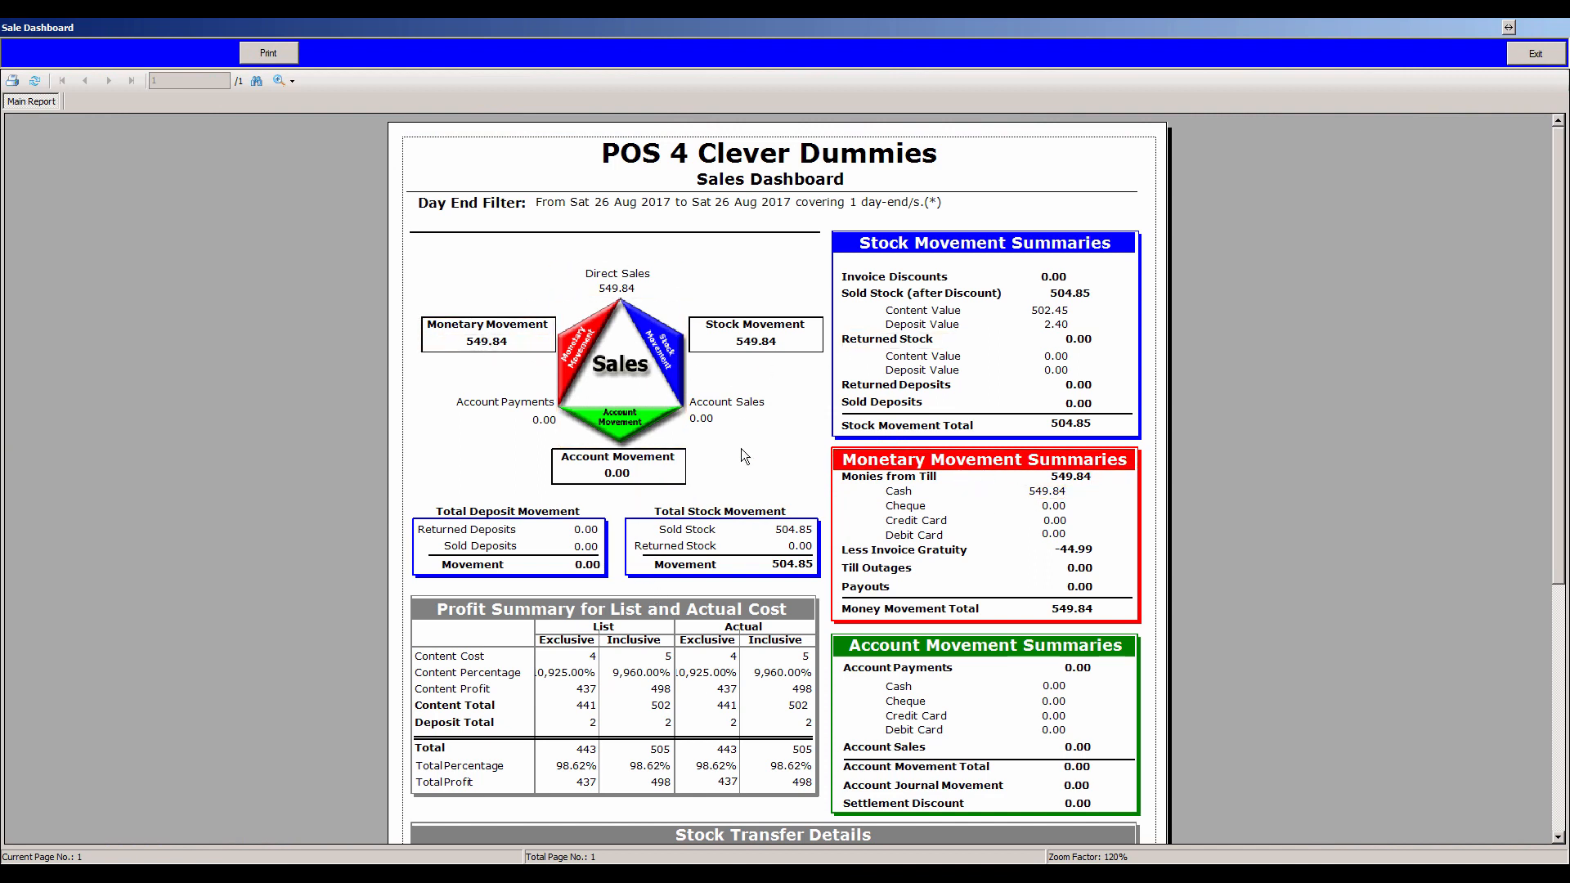
{"action": "left_click", "coordinate": [588, 768]}
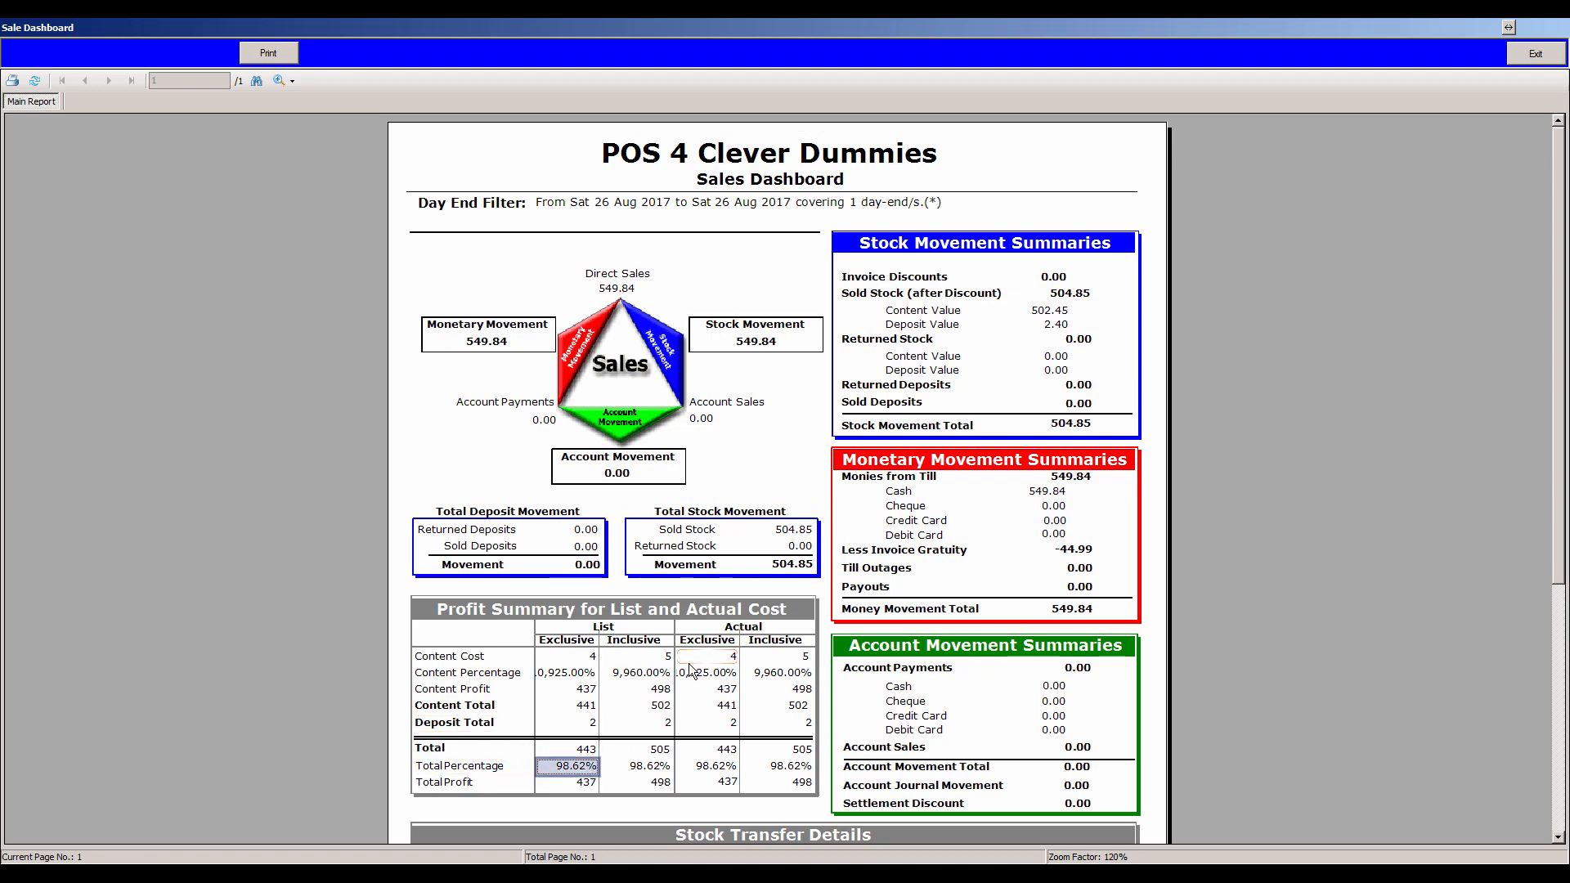
{"action": "scroll", "coordinate": [1558, 544], "scroll_direction": "down", "scroll_amount": 5}
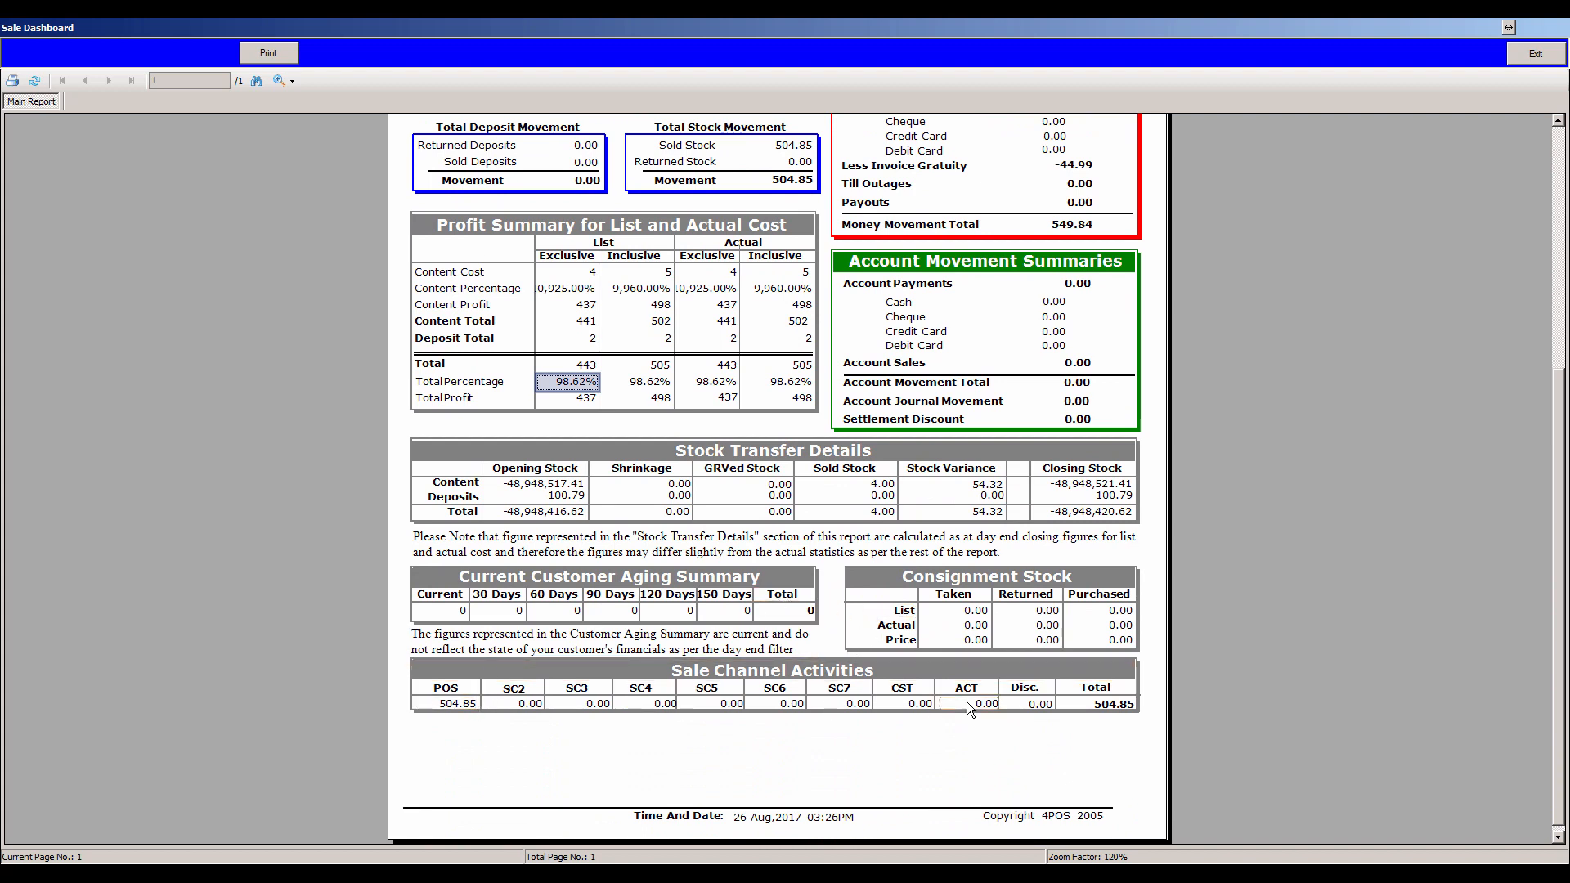
{"action": "left_click", "coordinate": [535, 484]}
{"action": "left_click", "coordinate": [1109, 485]}
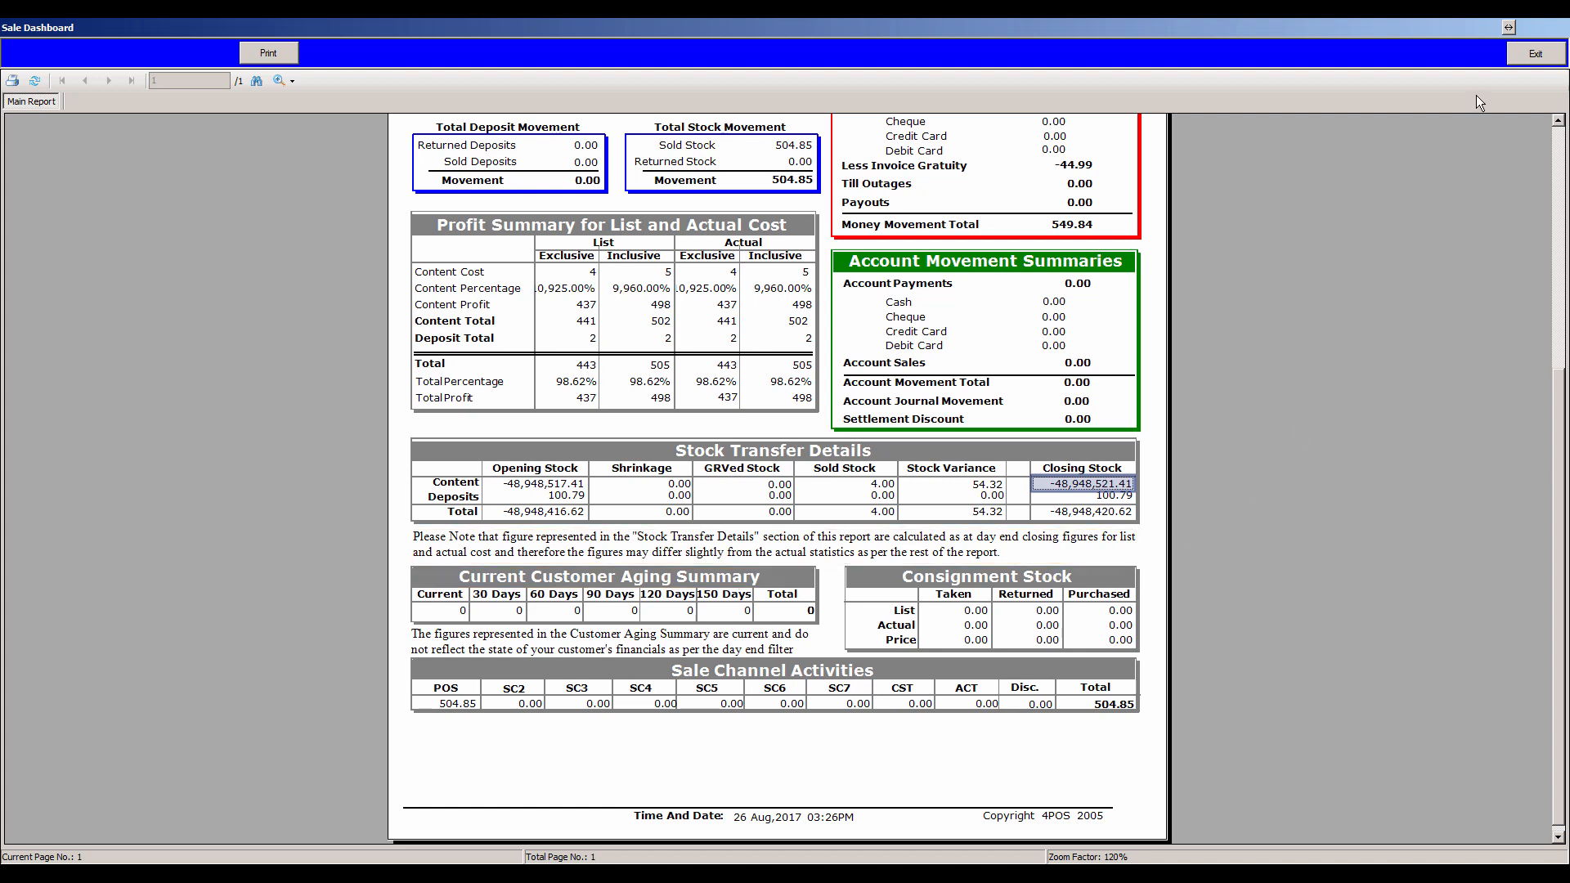
{"action": "left_click", "coordinate": [1560, 314]}
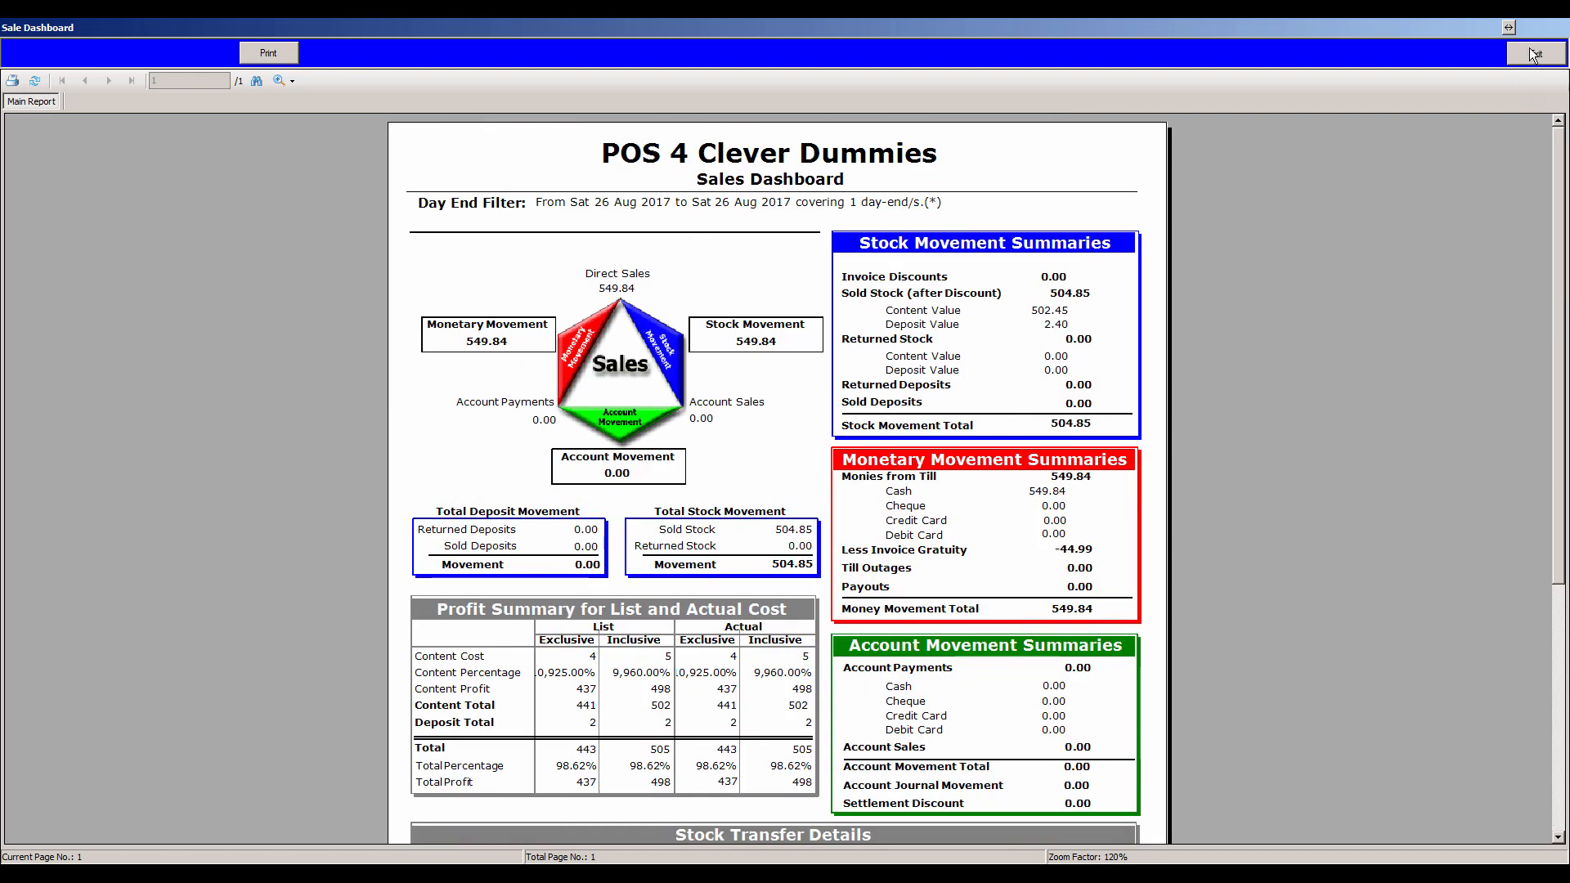
{"action": "left_click", "coordinate": [1529, 50]}
Show the Product Performance report as a Normal Item Listing, check the quantities sold per item, and close the report.
{"action": "left_click", "coordinate": [739, 47]}
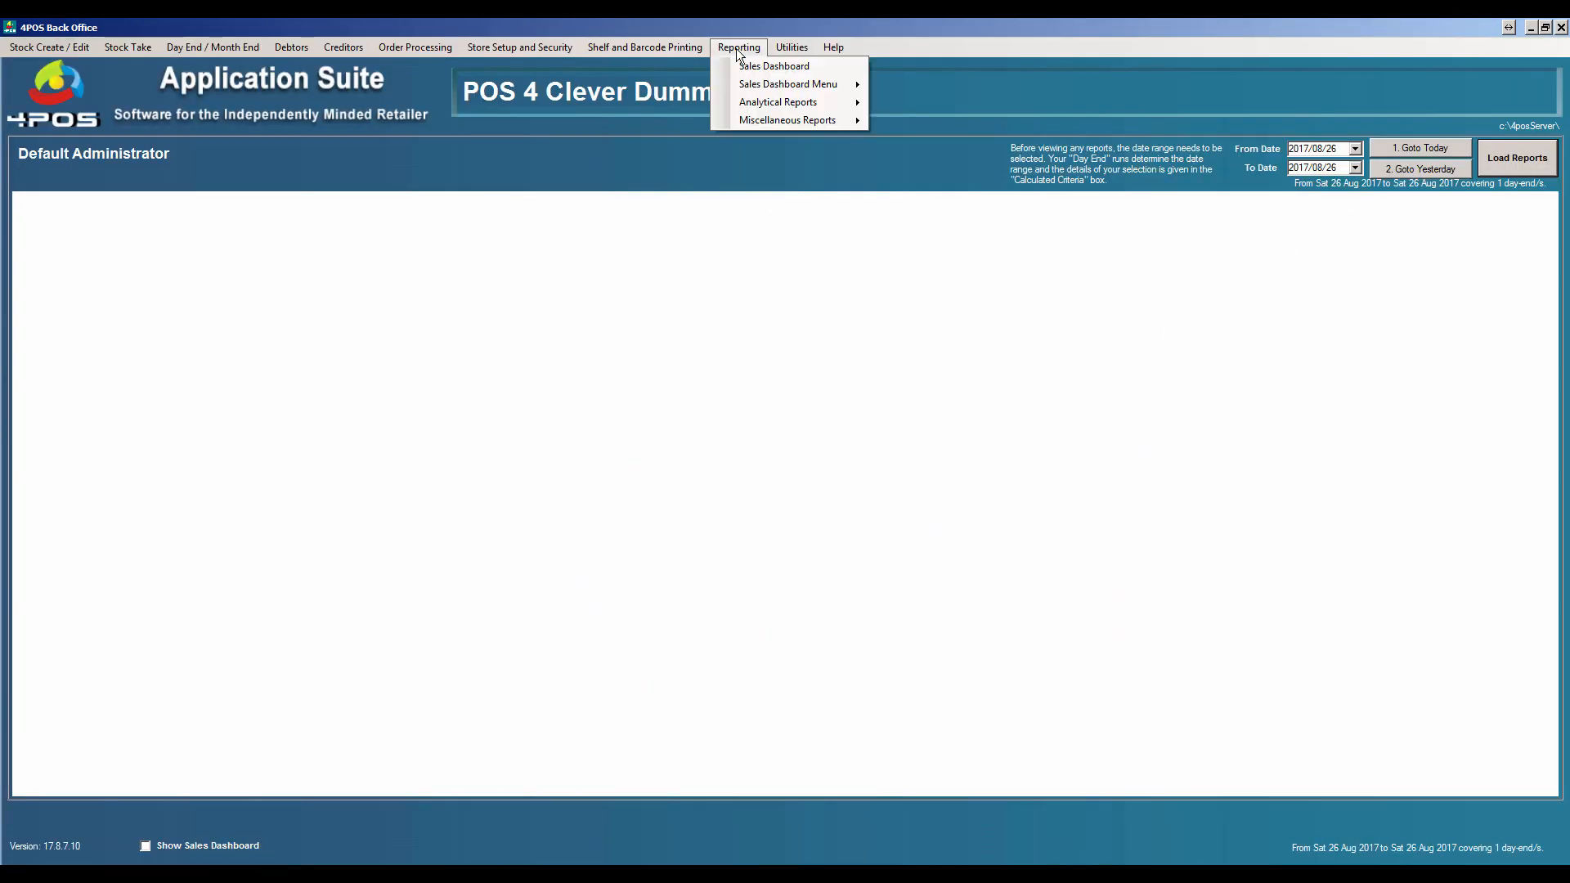
{"action": "mouse_move", "coordinate": [772, 111]}
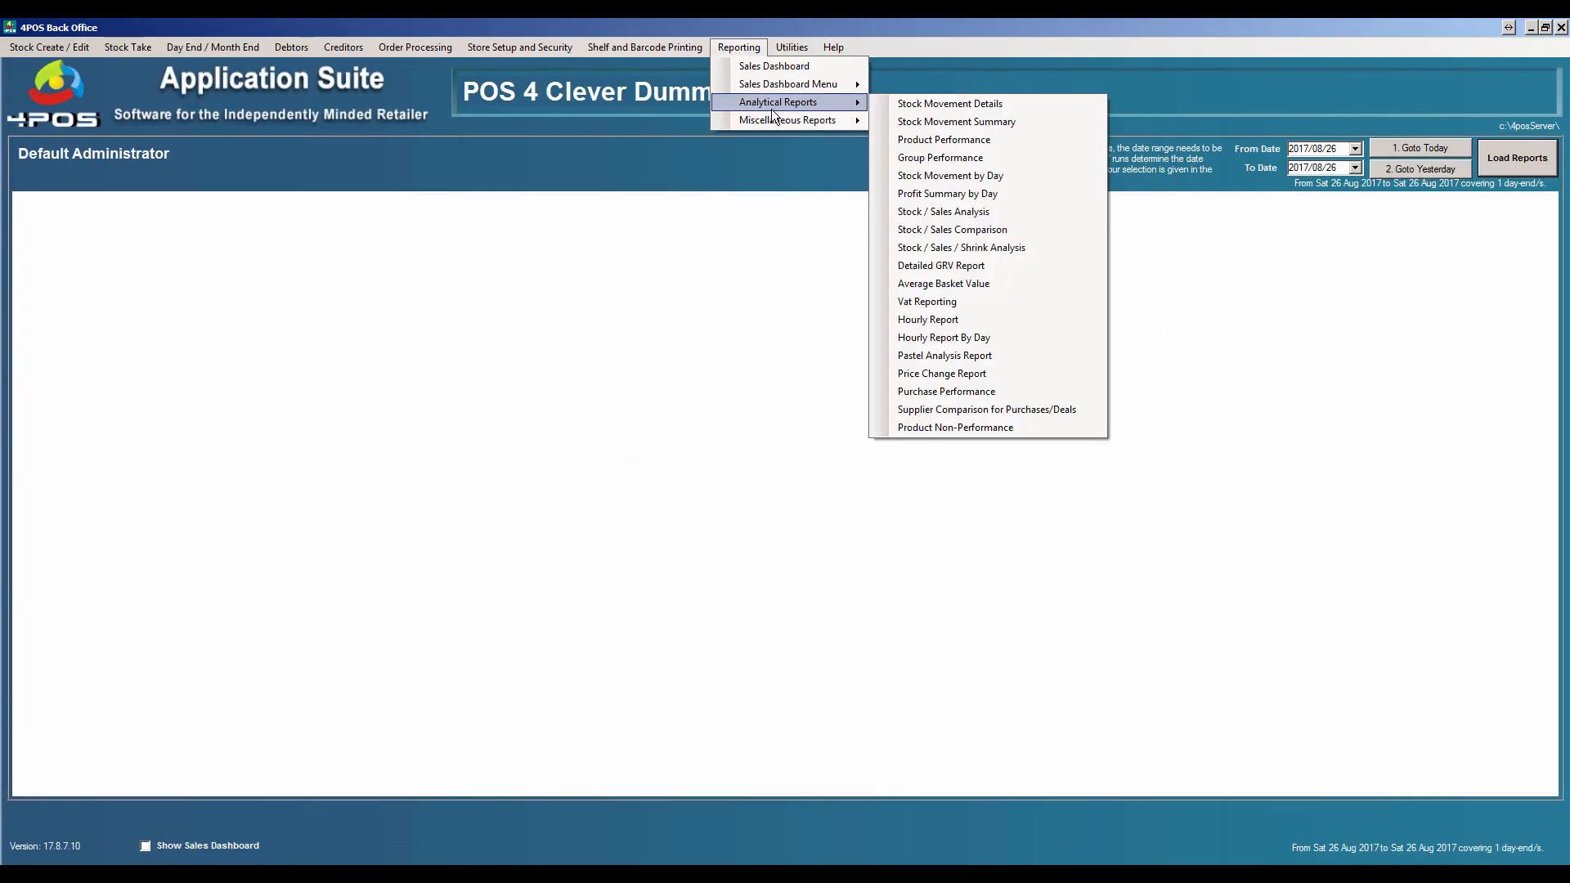
{"action": "left_click", "coordinate": [947, 140]}
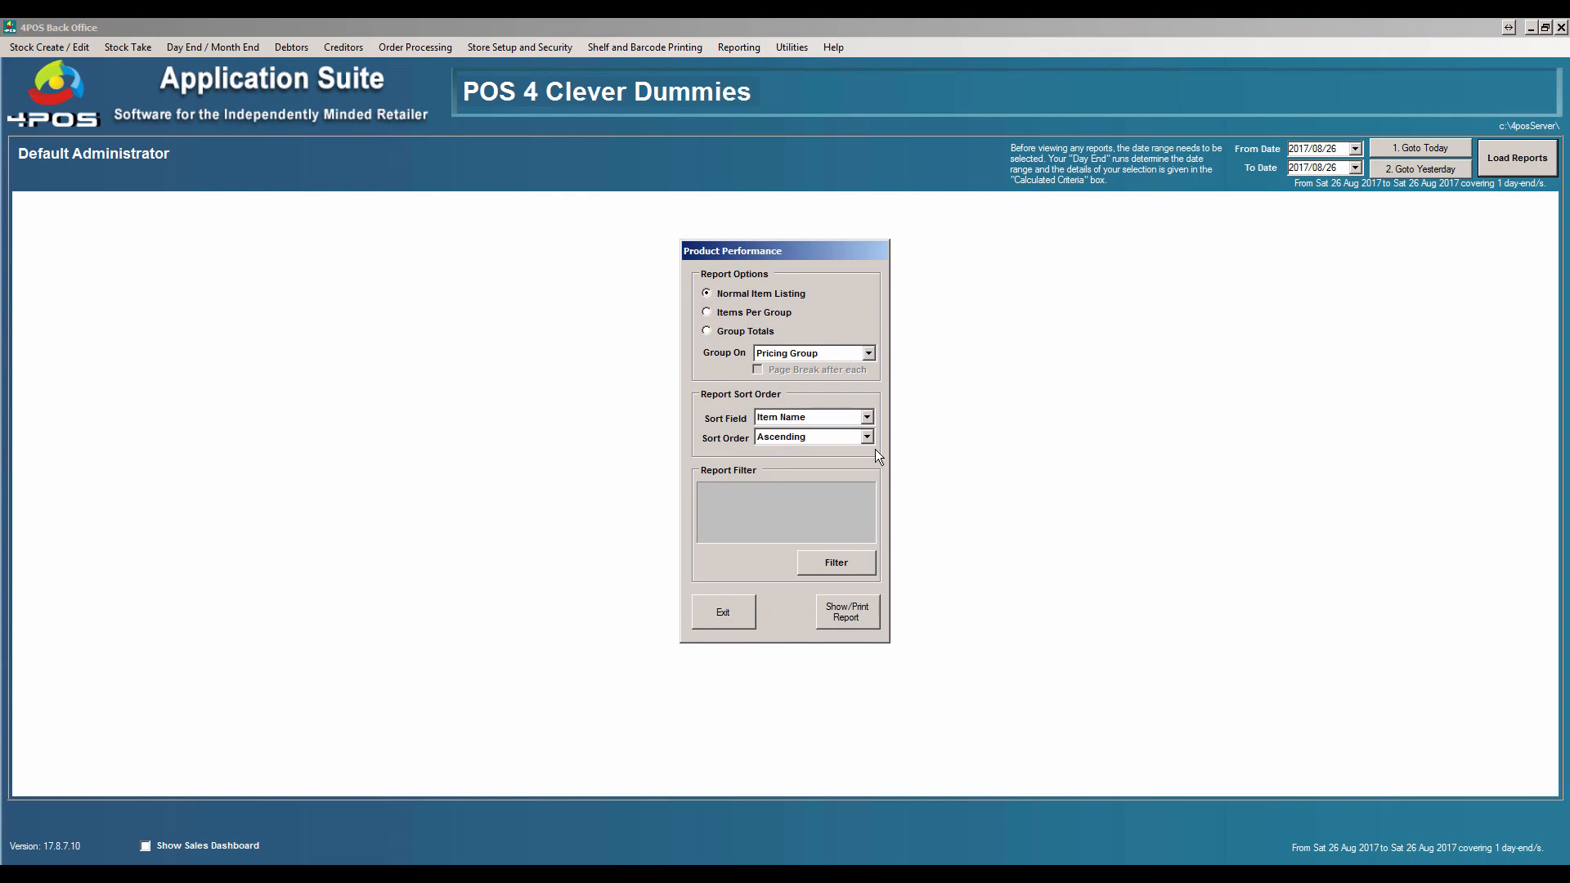
{"action": "left_click", "coordinate": [848, 615]}
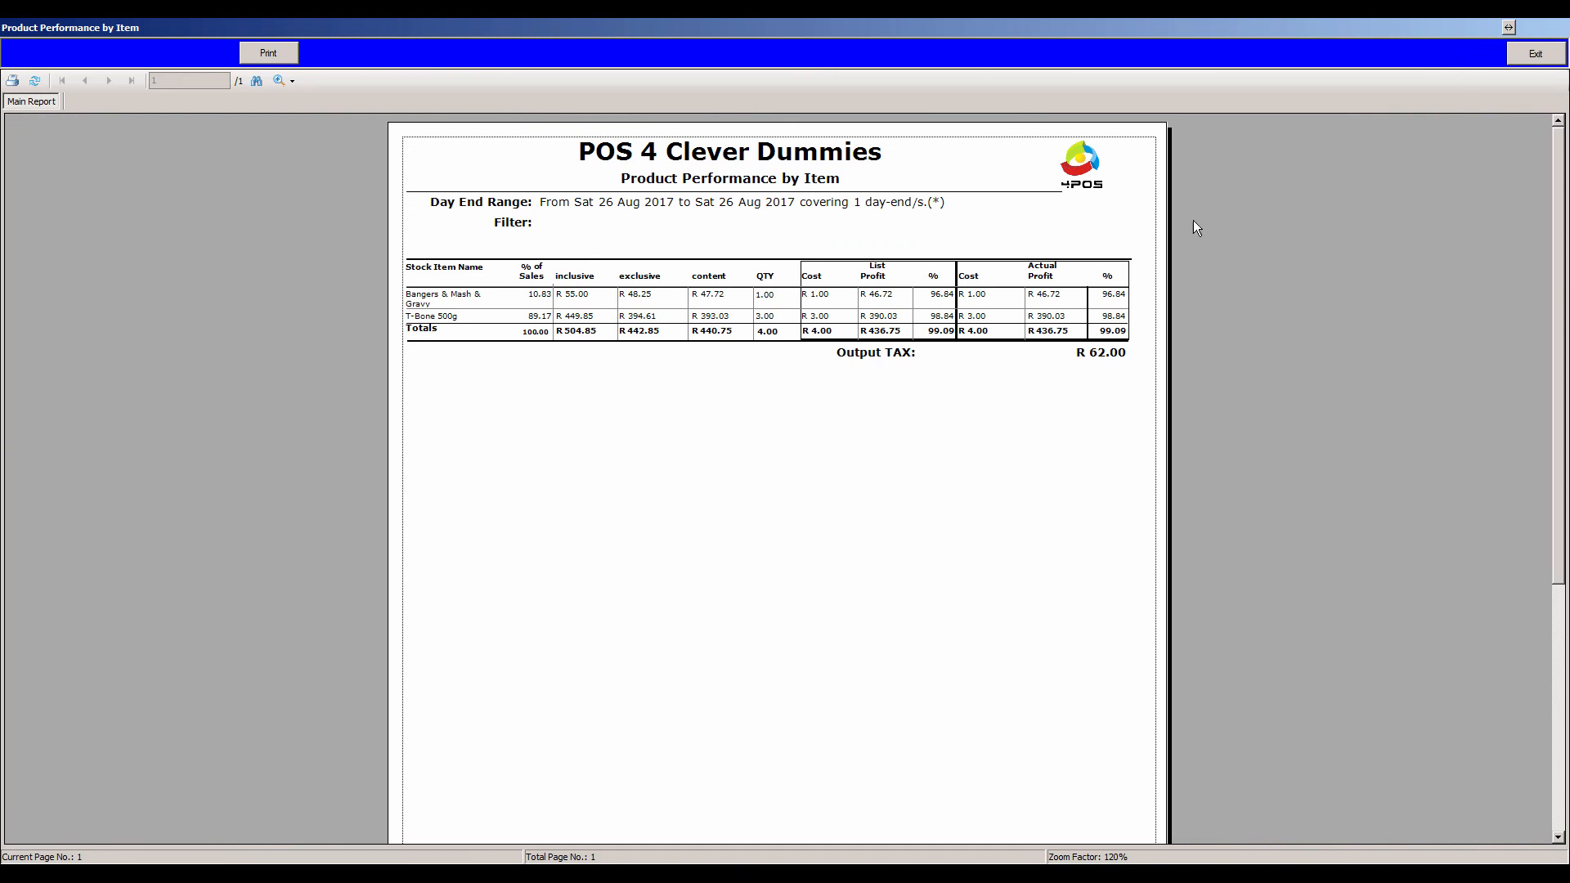
{"action": "left_click", "coordinate": [768, 296]}
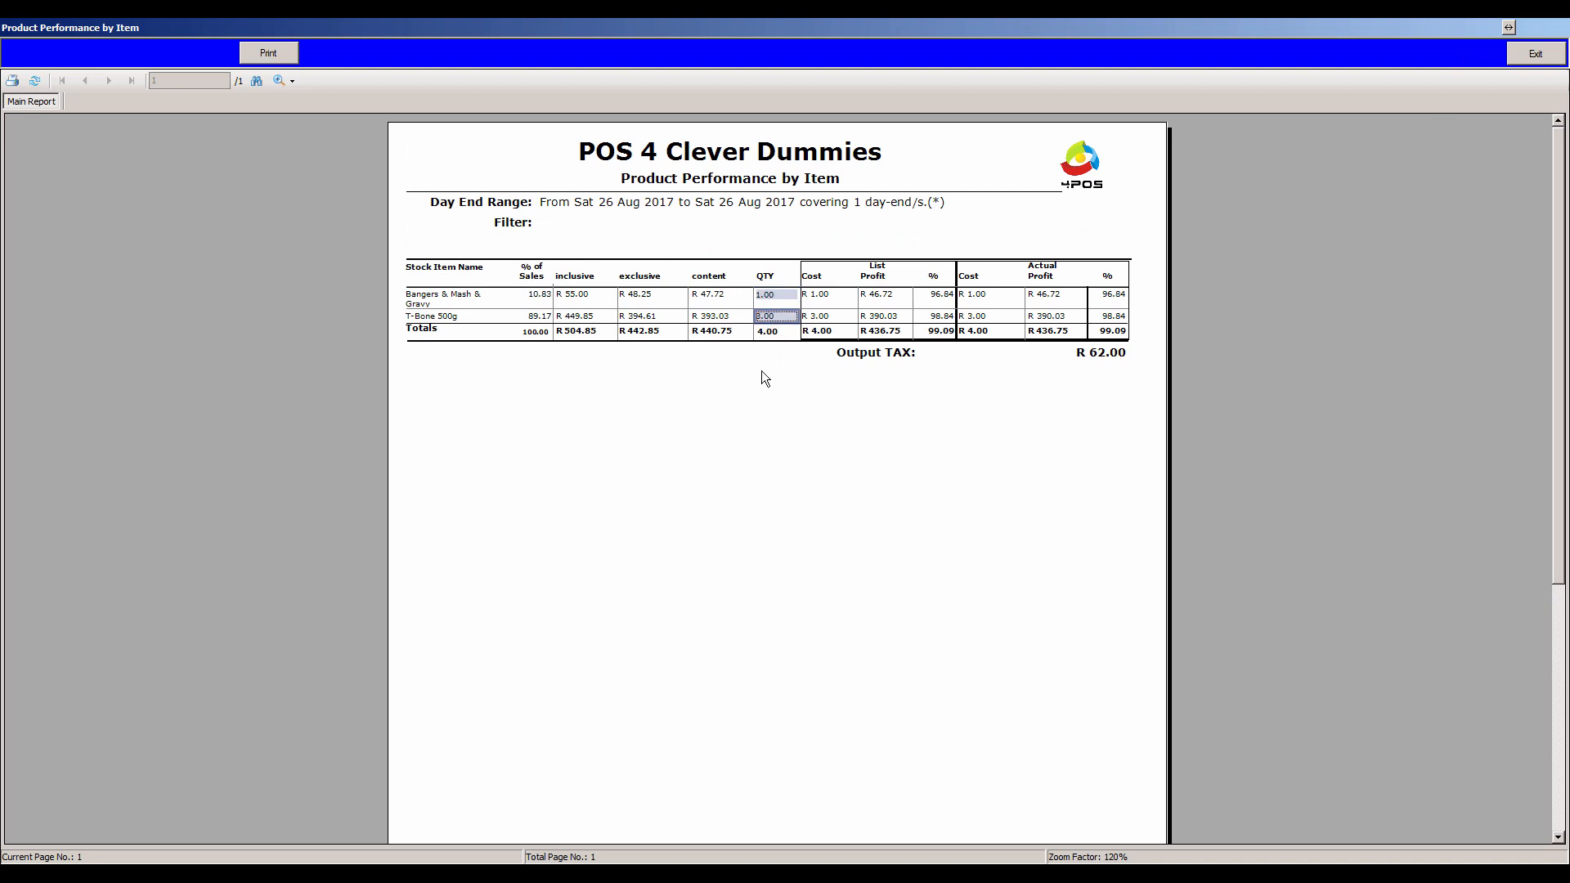
{"action": "left_click", "coordinate": [1534, 54]}
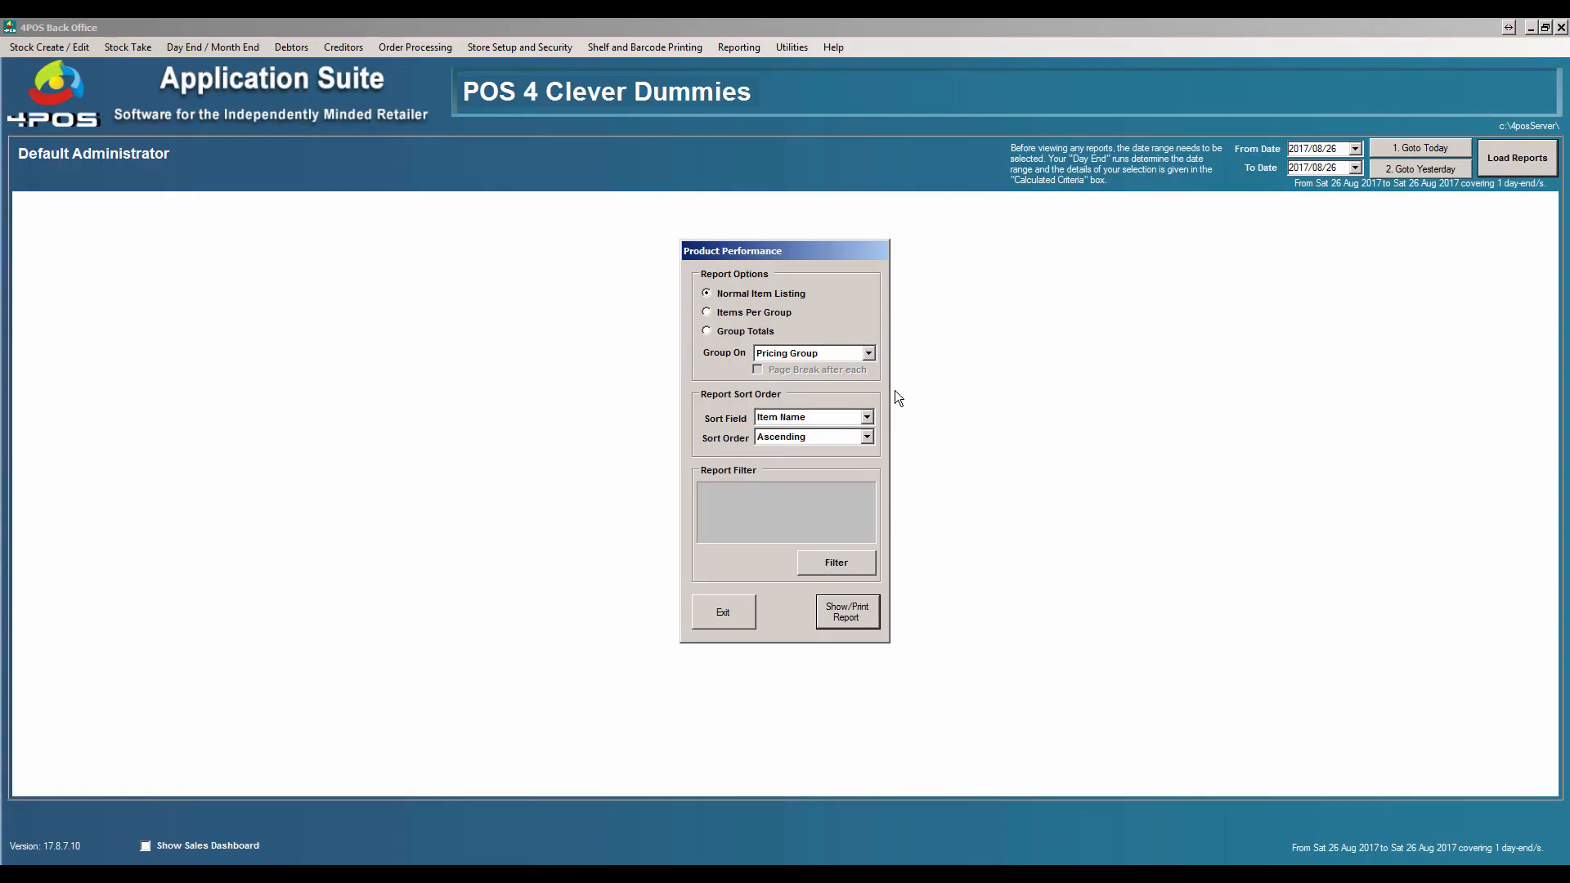
Show the Product Performance report as Items Per Group by Pricing Group, then close the report and its options.
{"action": "left_click", "coordinate": [707, 311]}
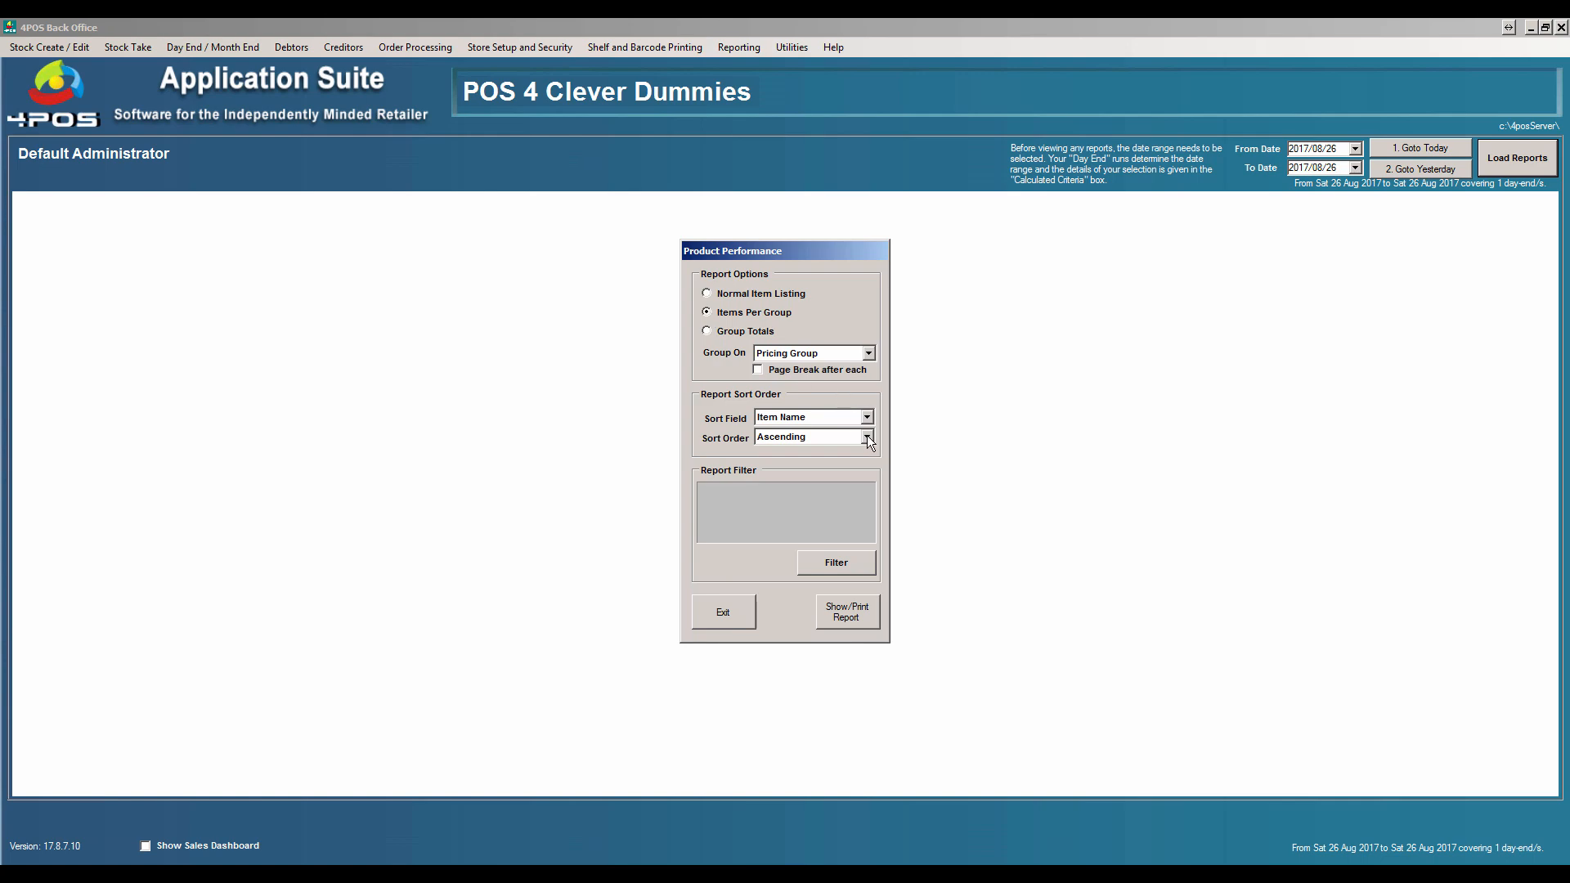
{"action": "left_click", "coordinate": [861, 621]}
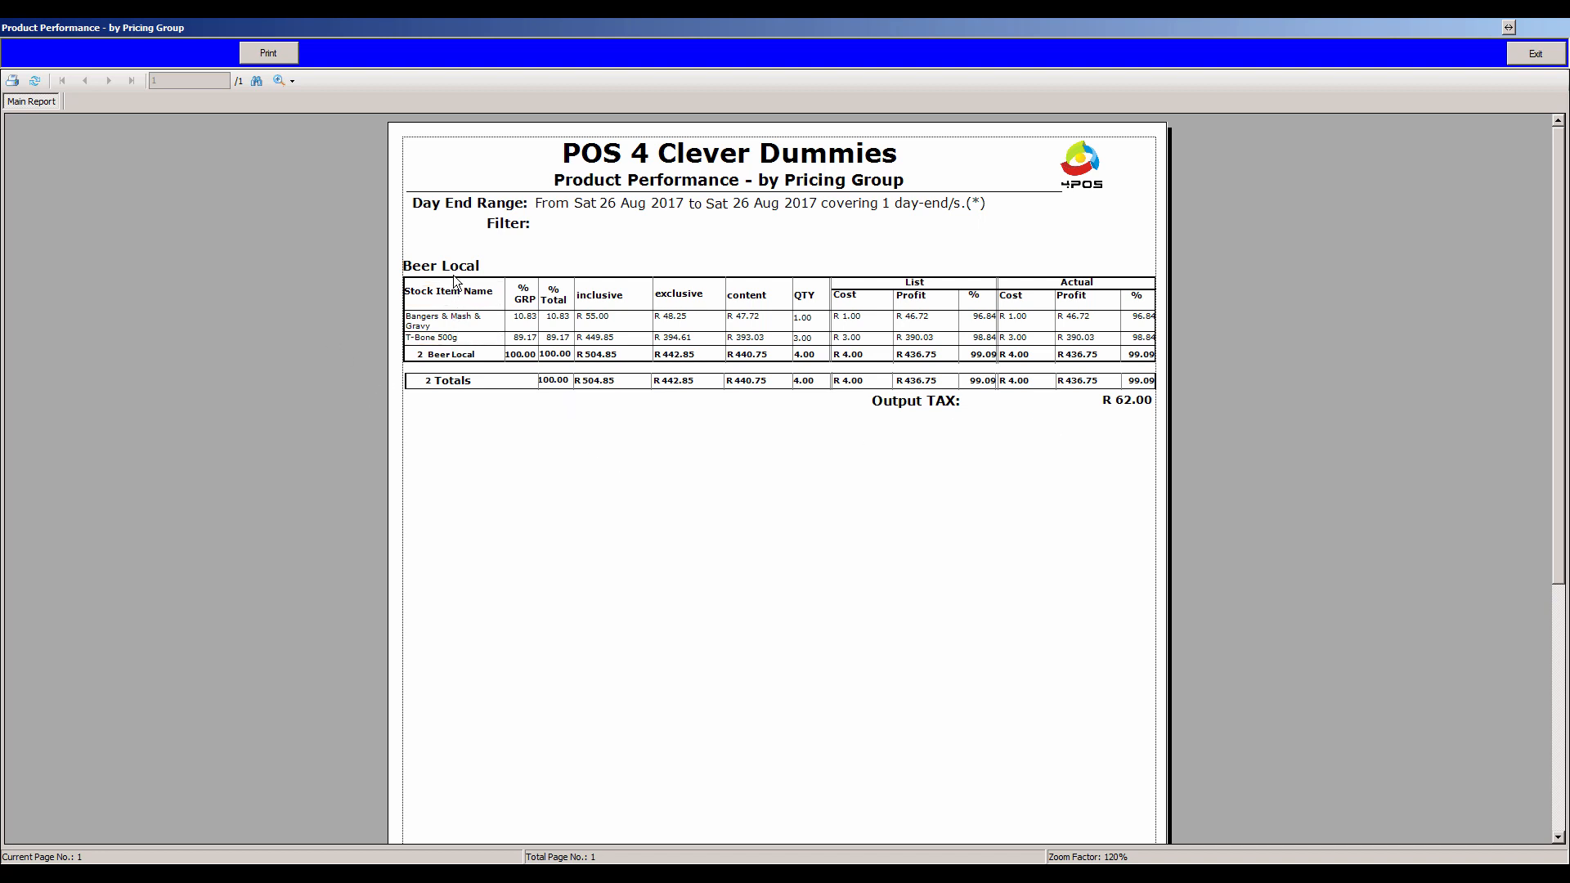
{"action": "left_click", "coordinate": [1524, 54]}
{"action": "left_click", "coordinate": [722, 605]}
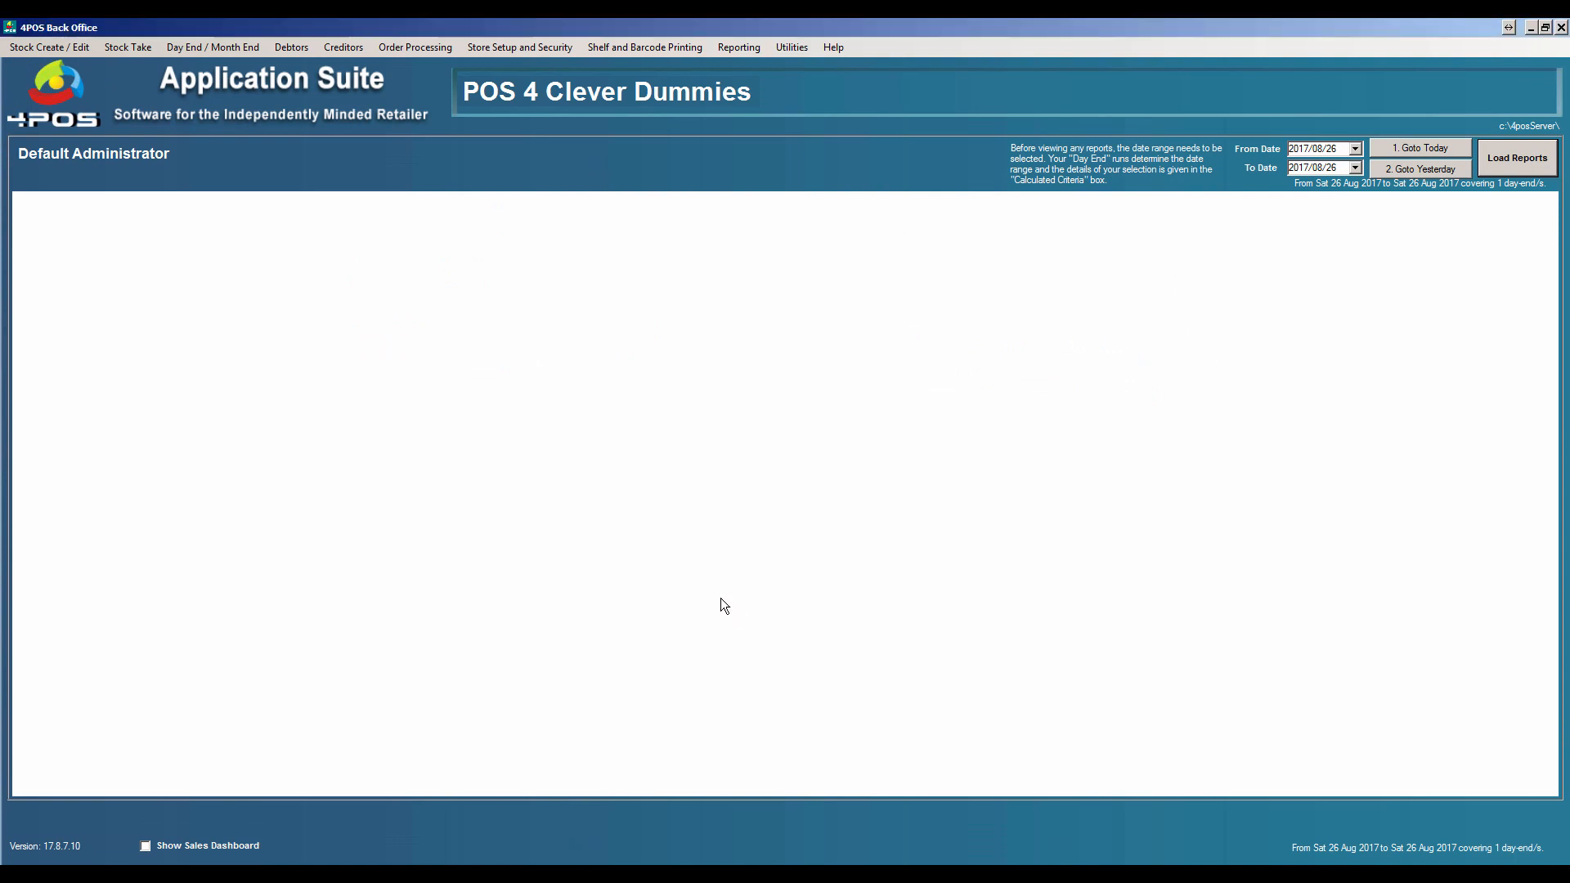
Search the stock items for "bone", open T-Bone 500g for editing and set its Pricing Group to Butchery.
{"action": "left_click", "coordinate": [61, 50]}
{"action": "left_click", "coordinate": [61, 101]}
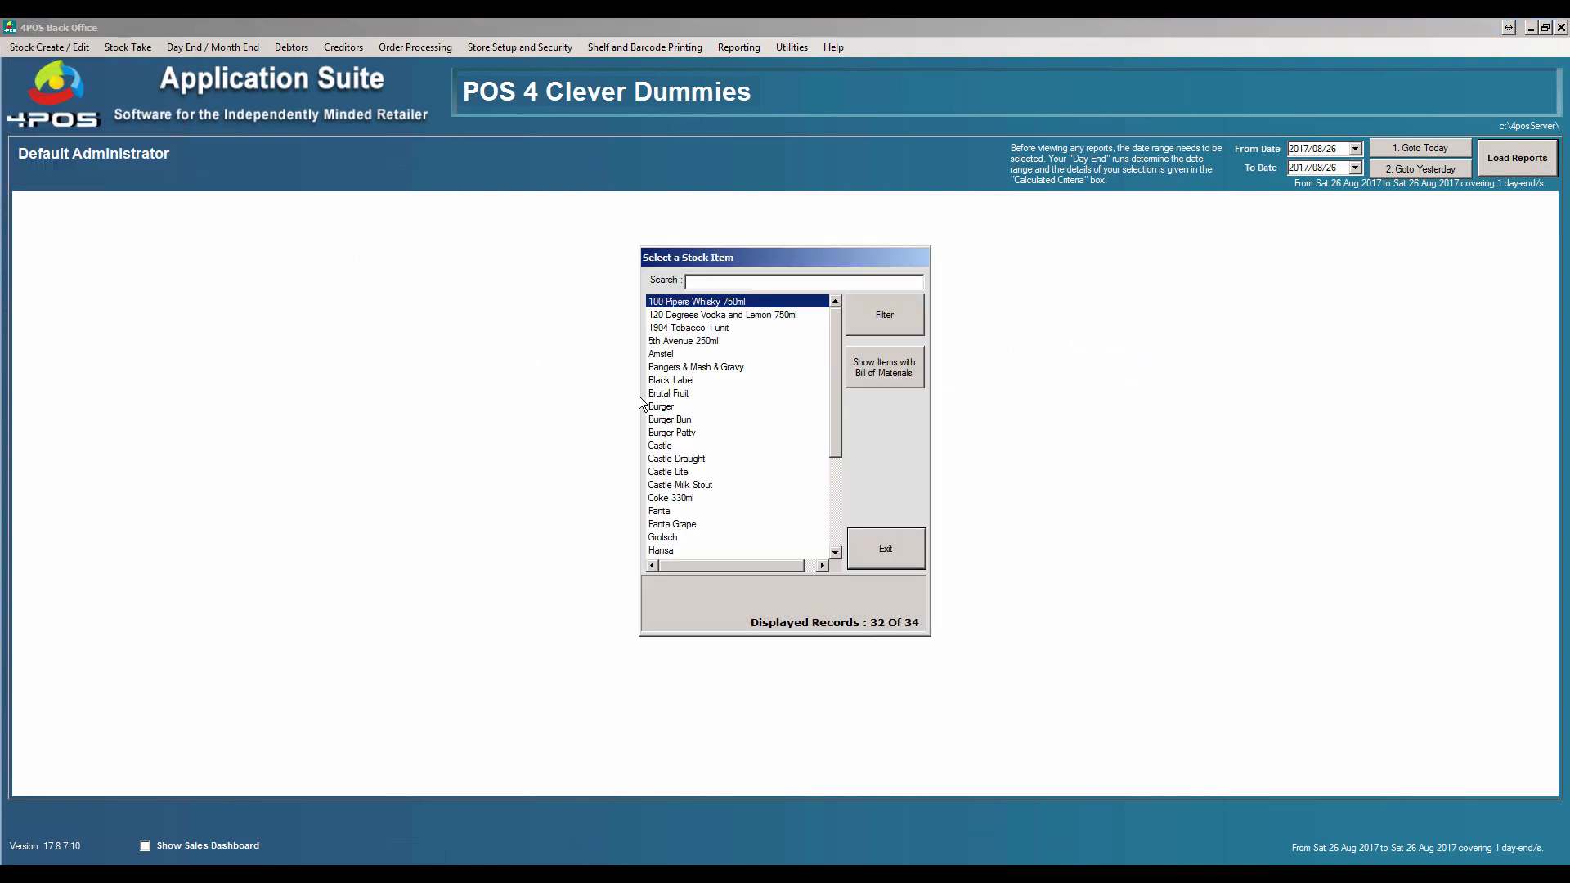
{"action": "left_click", "coordinate": [728, 280]}
{"action": "type", "text": "bone"}
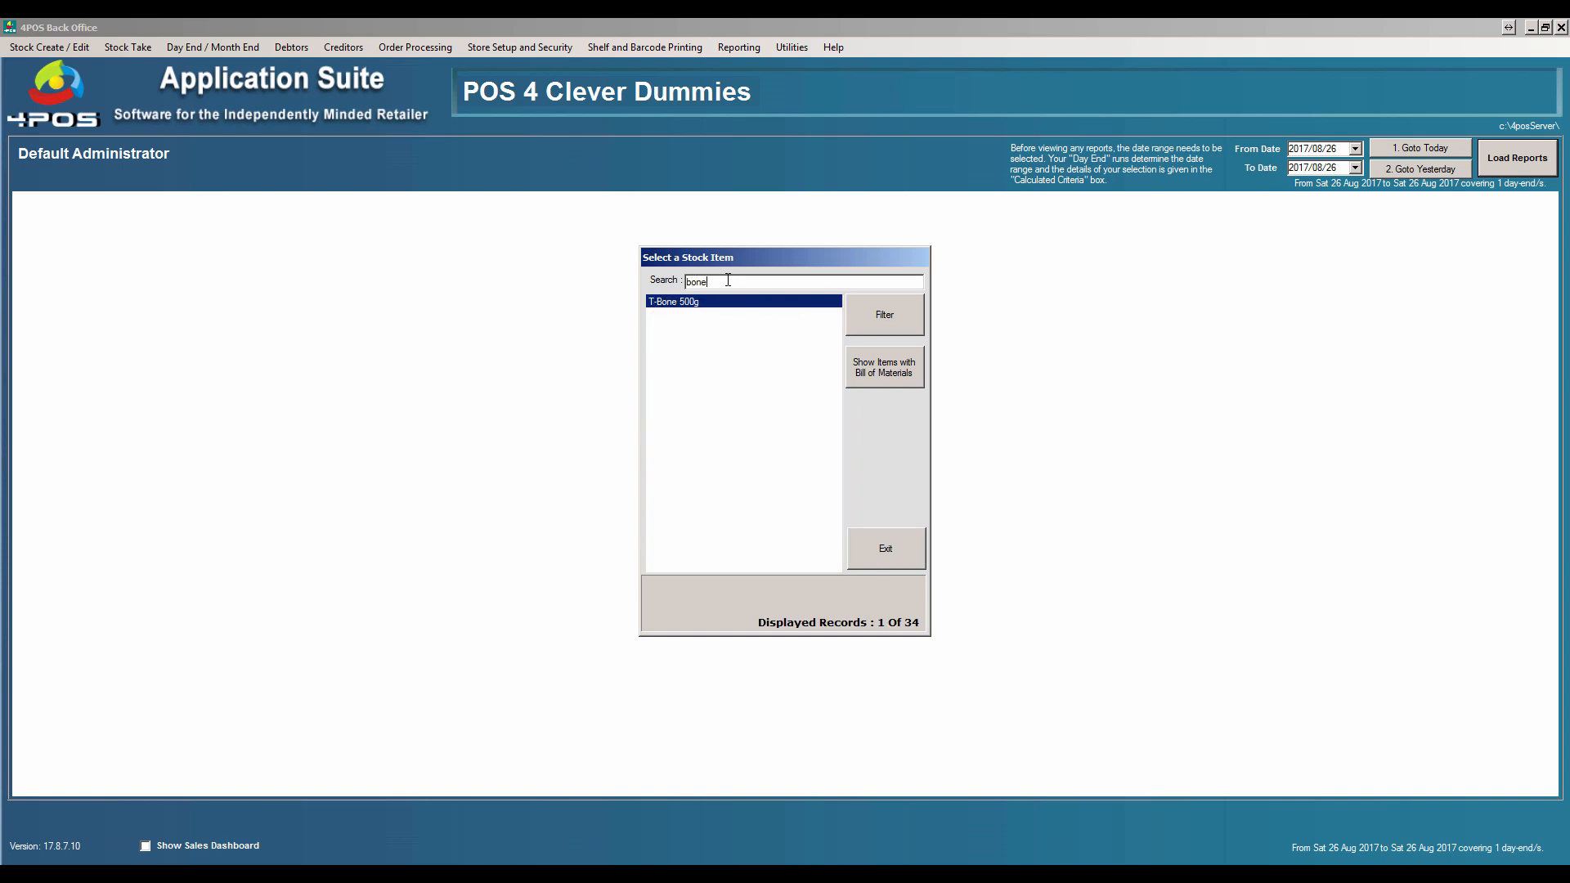
{"action": "double_click", "coordinate": [712, 299]}
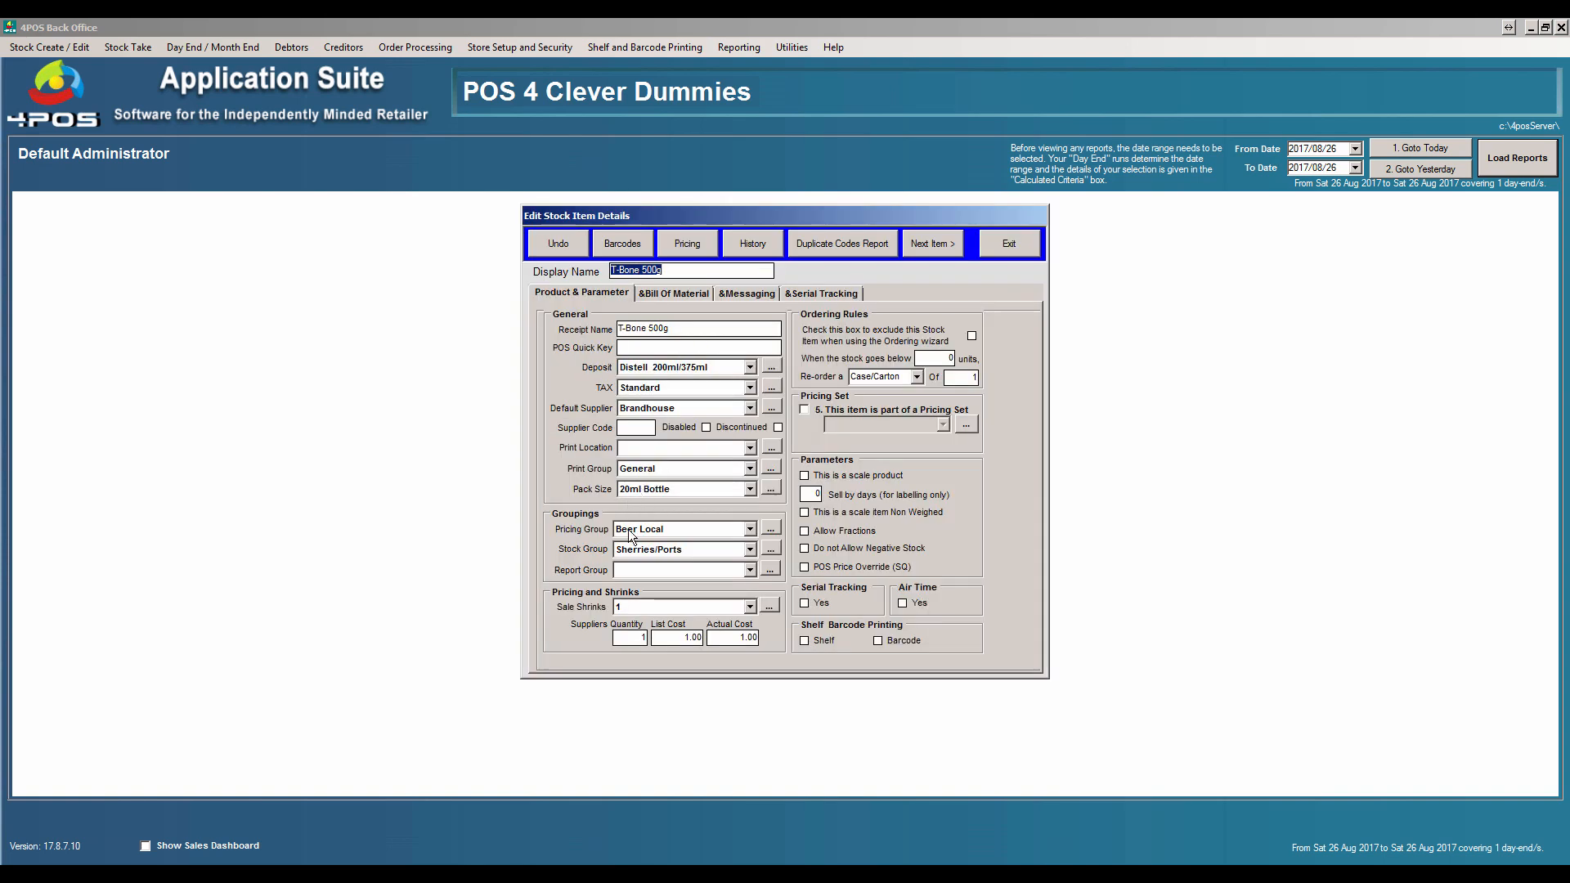
{"action": "left_click", "coordinate": [751, 530]}
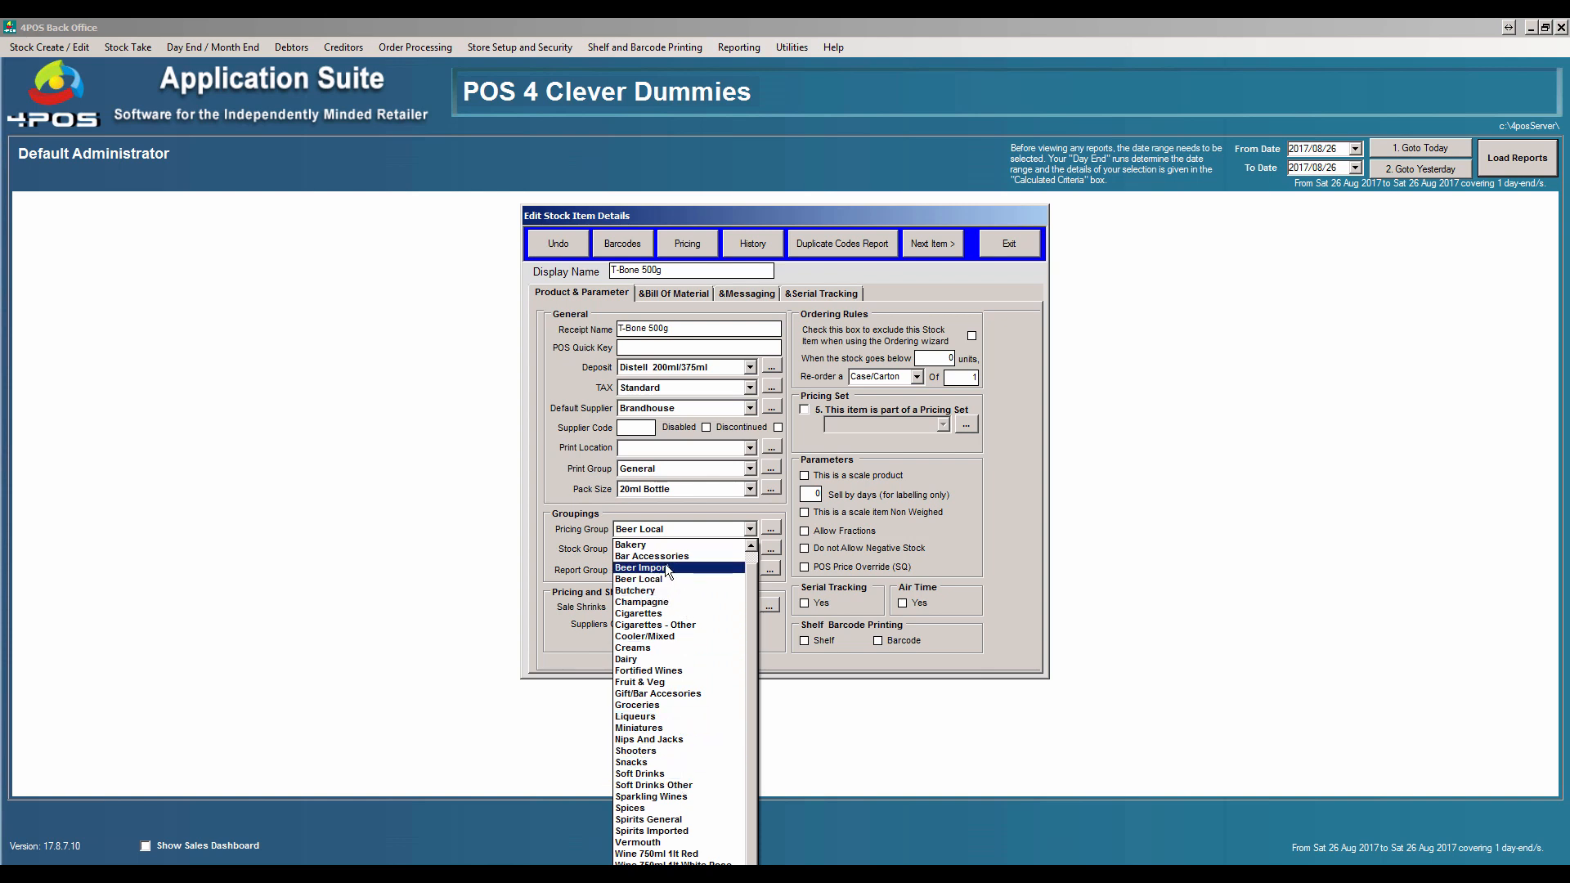
{"action": "left_click", "coordinate": [659, 592]}
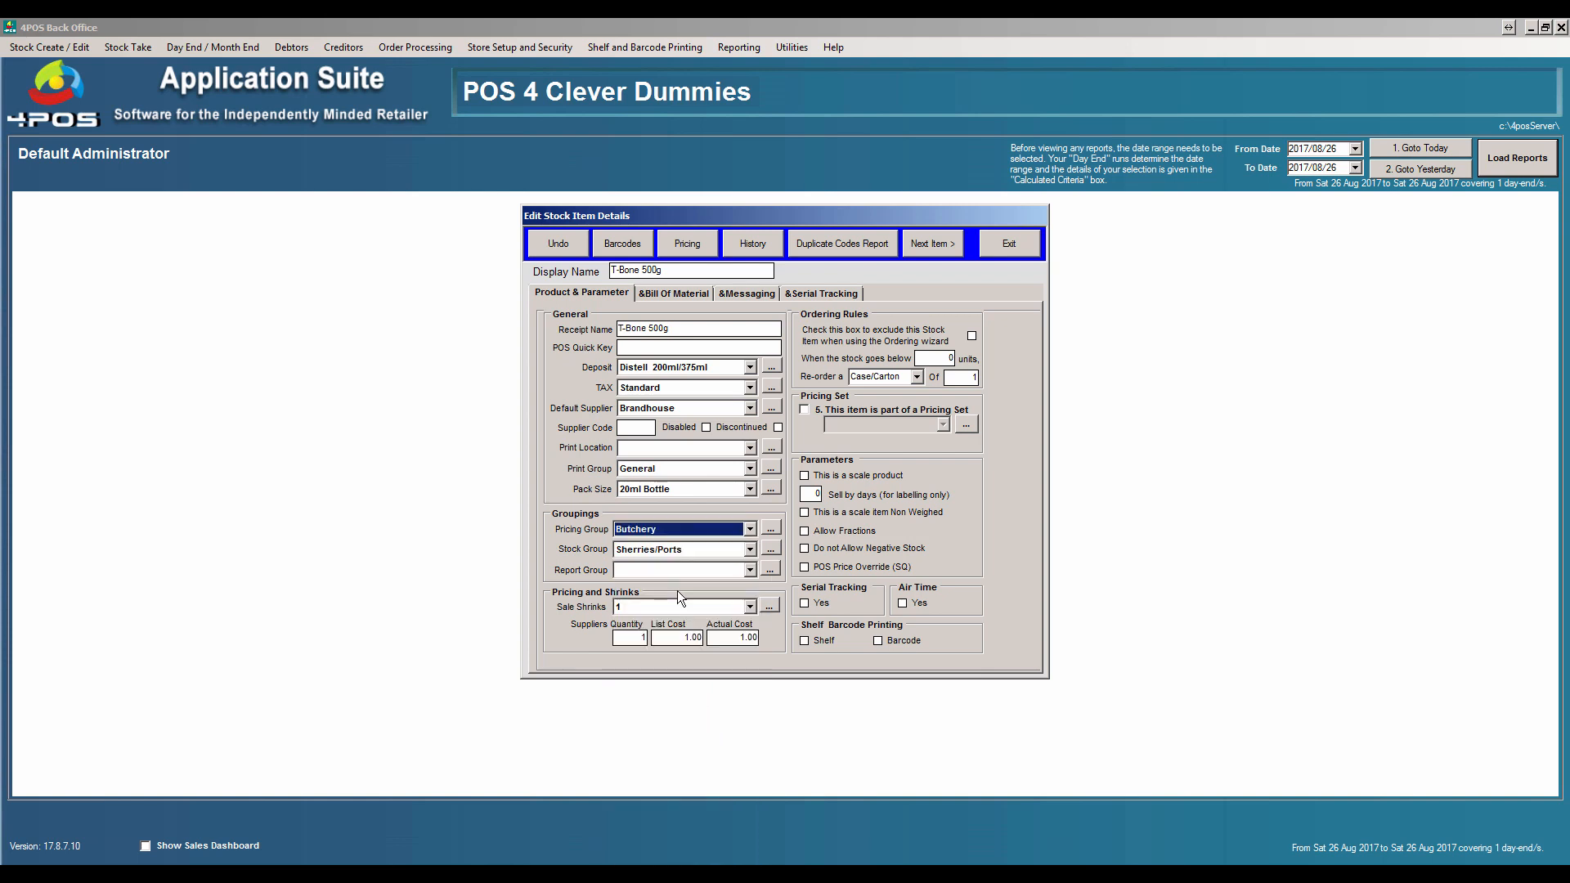
Set the Stock Group of T-Bone 500g to Butchery and close its stock item details.
{"action": "left_click", "coordinate": [754, 547]}
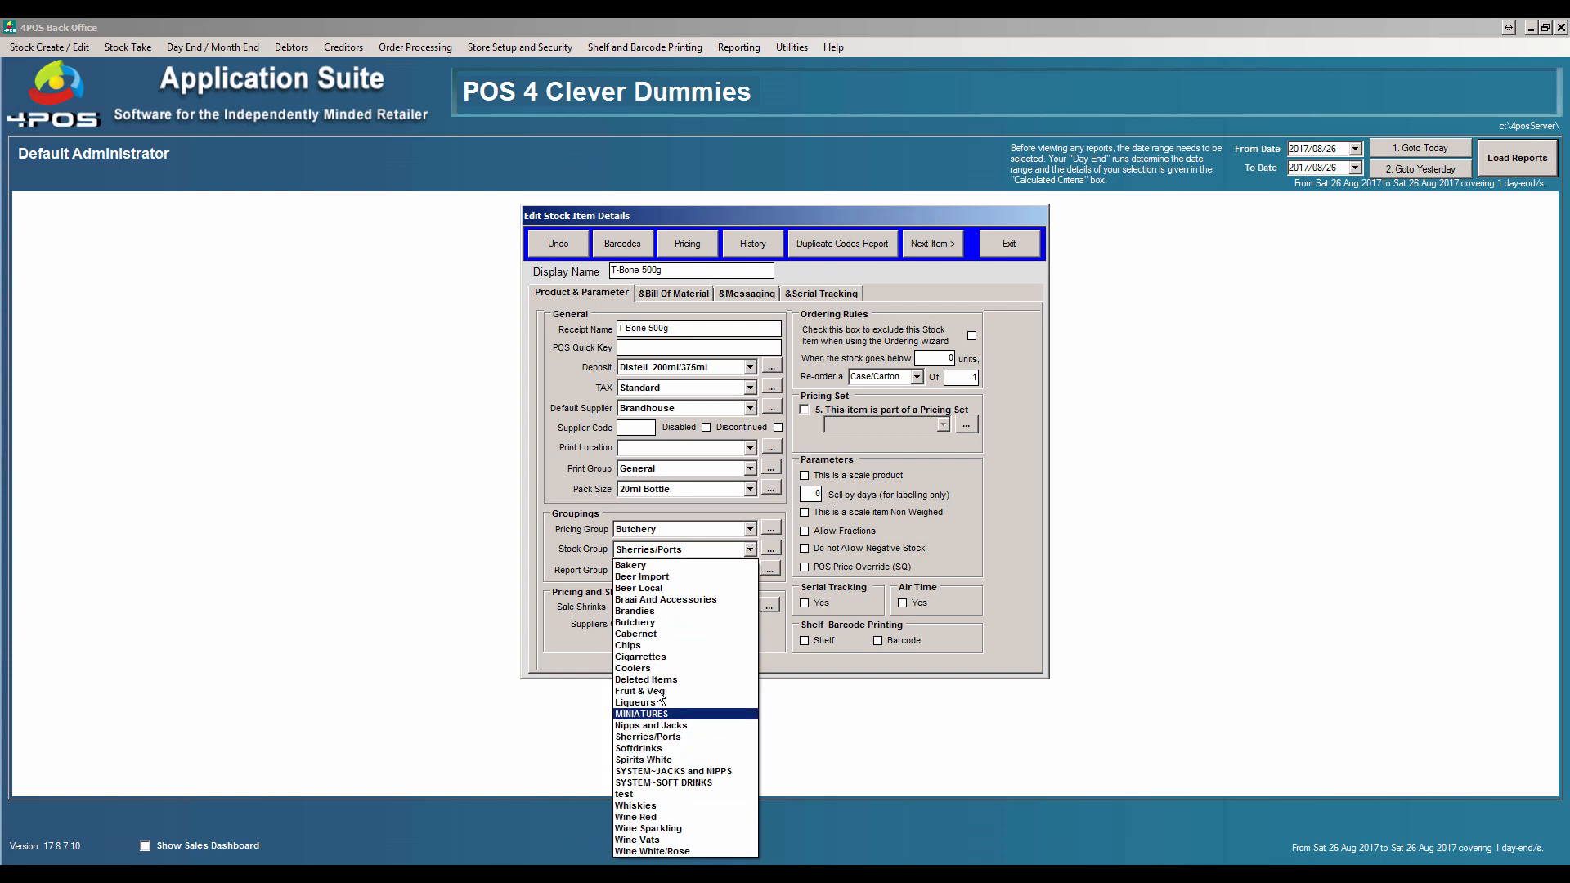
{"action": "left_click", "coordinate": [647, 624]}
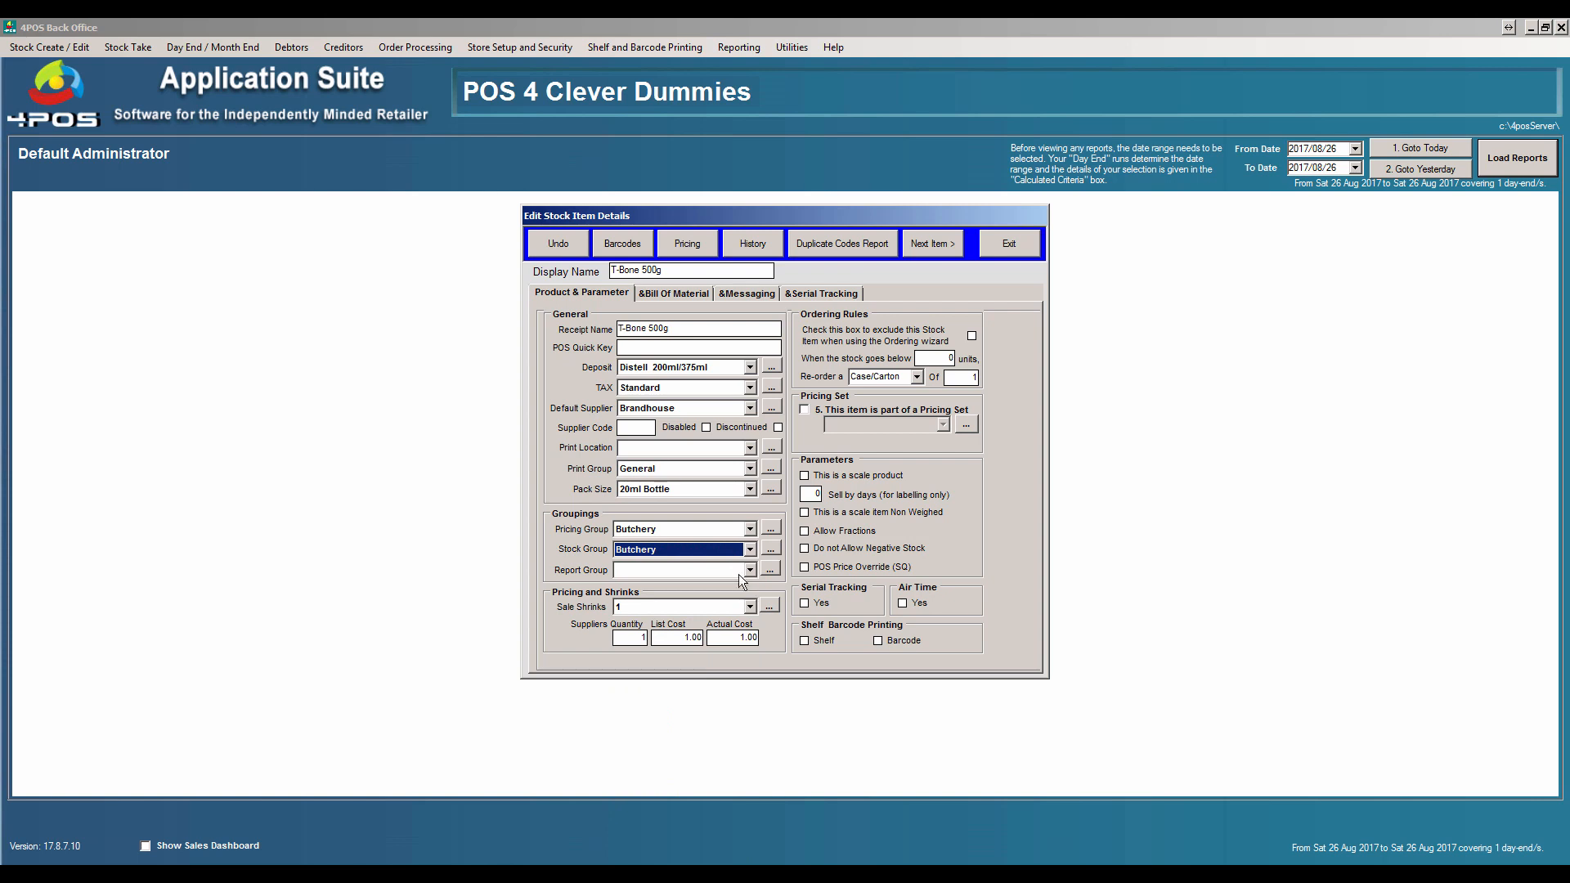
{"action": "left_click", "coordinate": [1011, 244]}
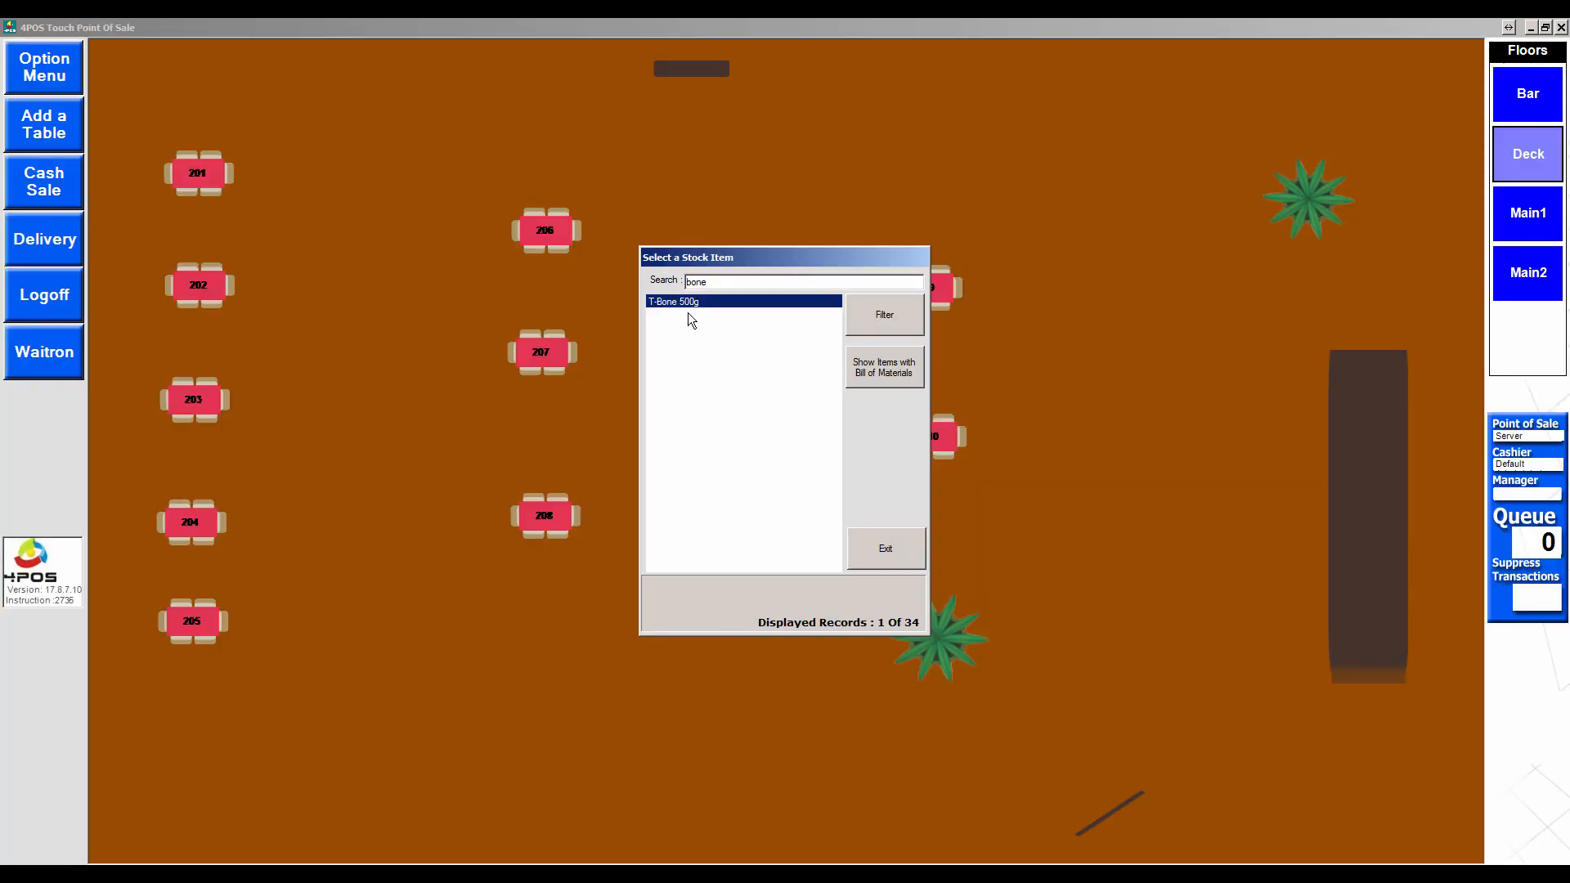
Search the stock items for "burger" and open the Burger item for editing in 4POS Back Office.
{"action": "double_click", "coordinate": [708, 283]}
{"action": "type", "text": "burge"}
{"action": "double_click", "coordinate": [684, 303]}
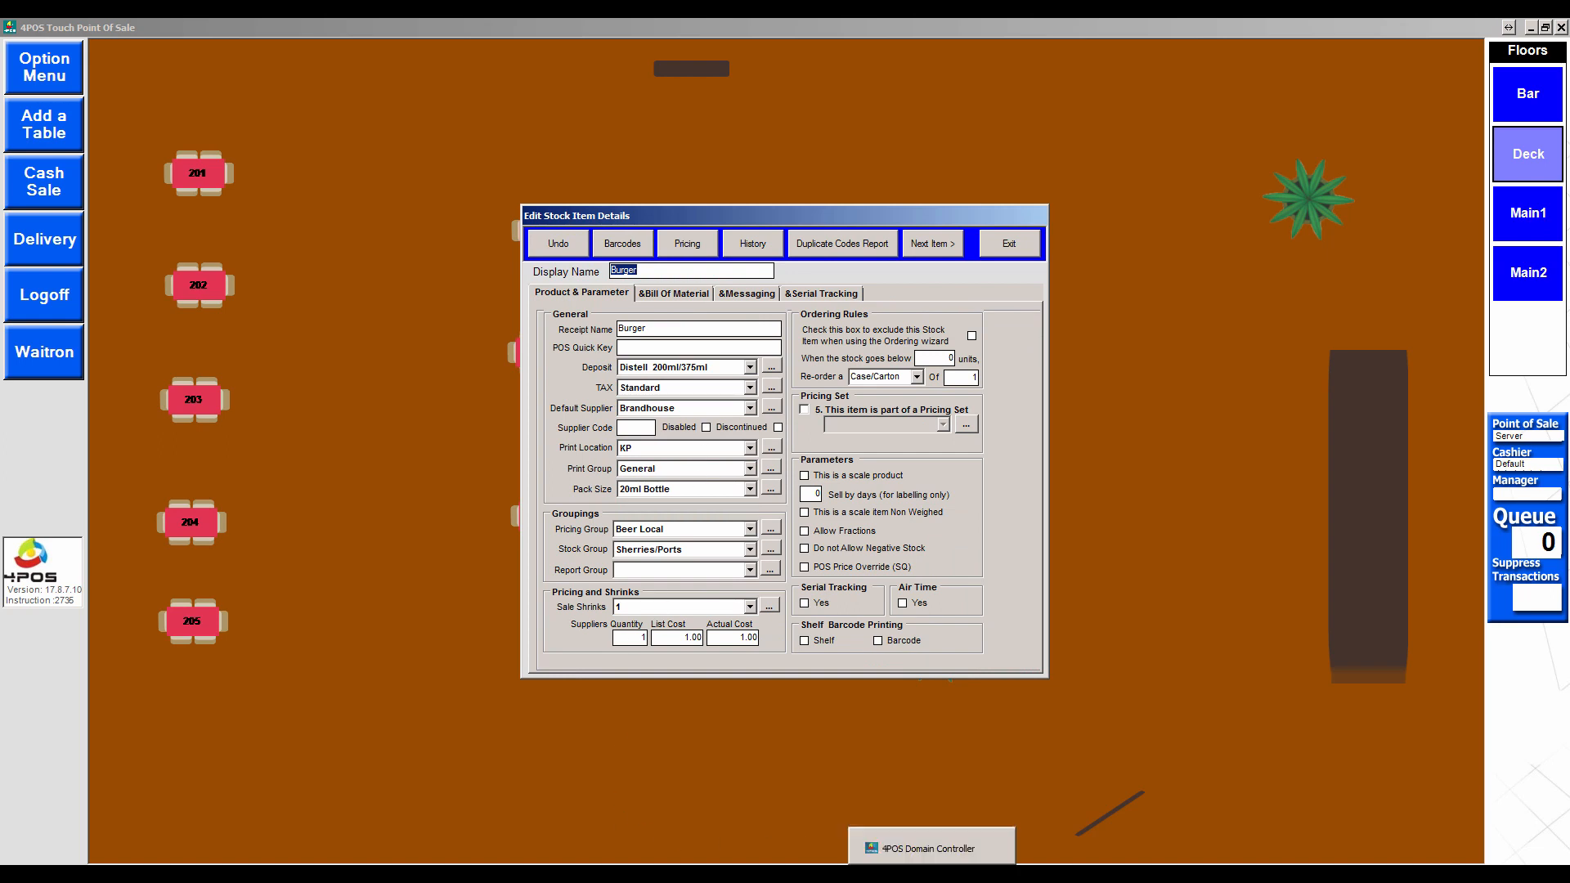
{"action": "mouse_move", "coordinate": [891, 873]}
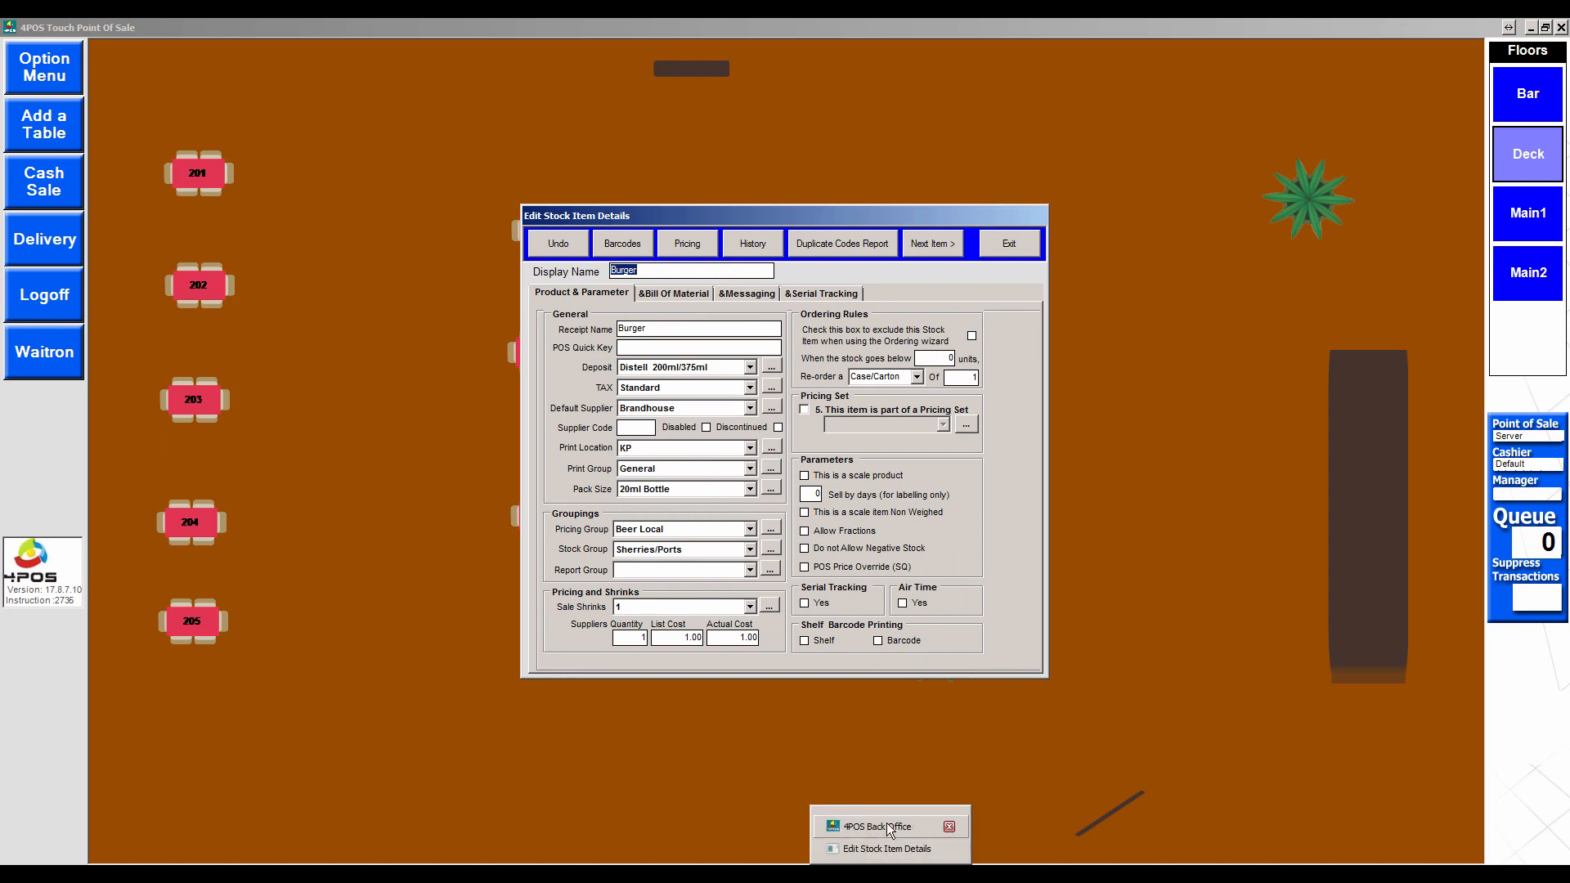
{"action": "left_click", "coordinate": [888, 849]}
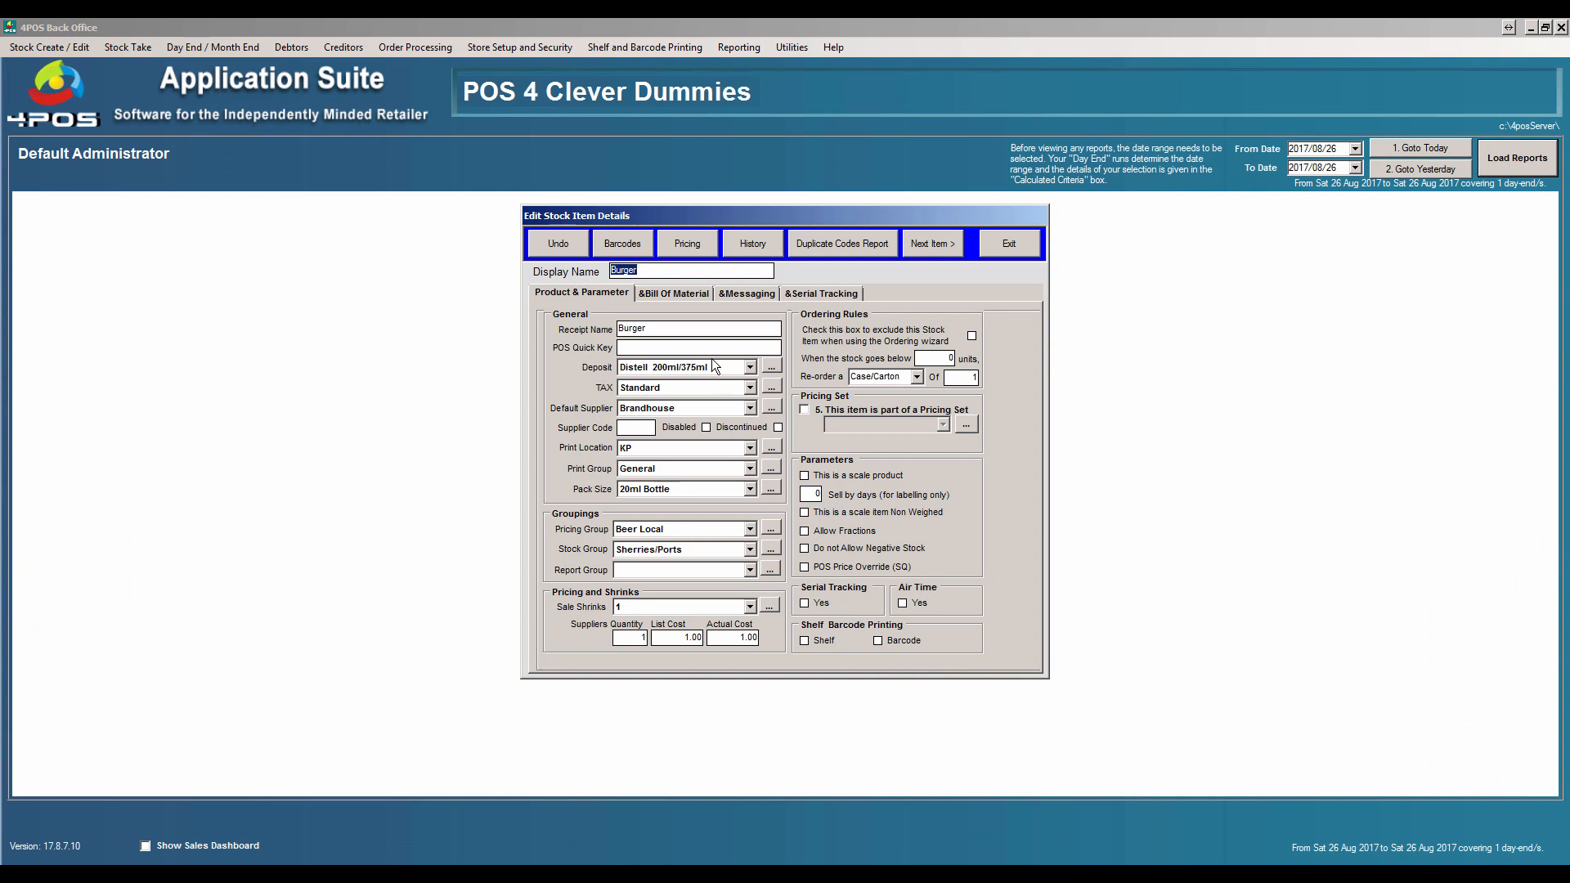
Make Burger a Bill Of Material at time of sale and add Burger Bun as a component.
{"action": "left_click", "coordinate": [679, 296]}
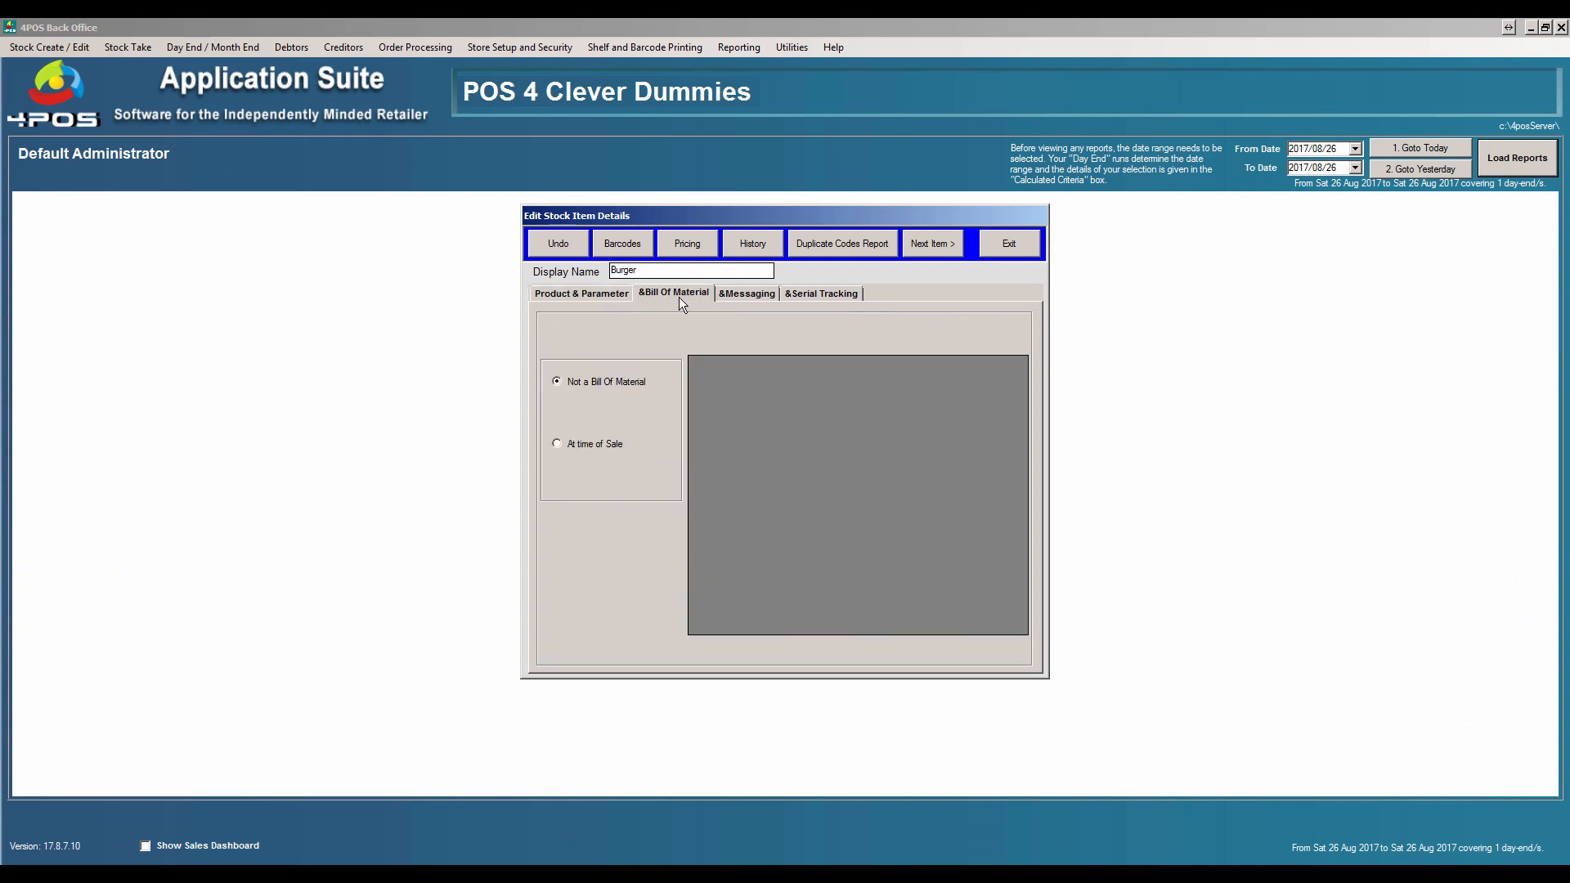
{"action": "left_click", "coordinate": [556, 442]}
{"action": "left_click", "coordinate": [911, 331]}
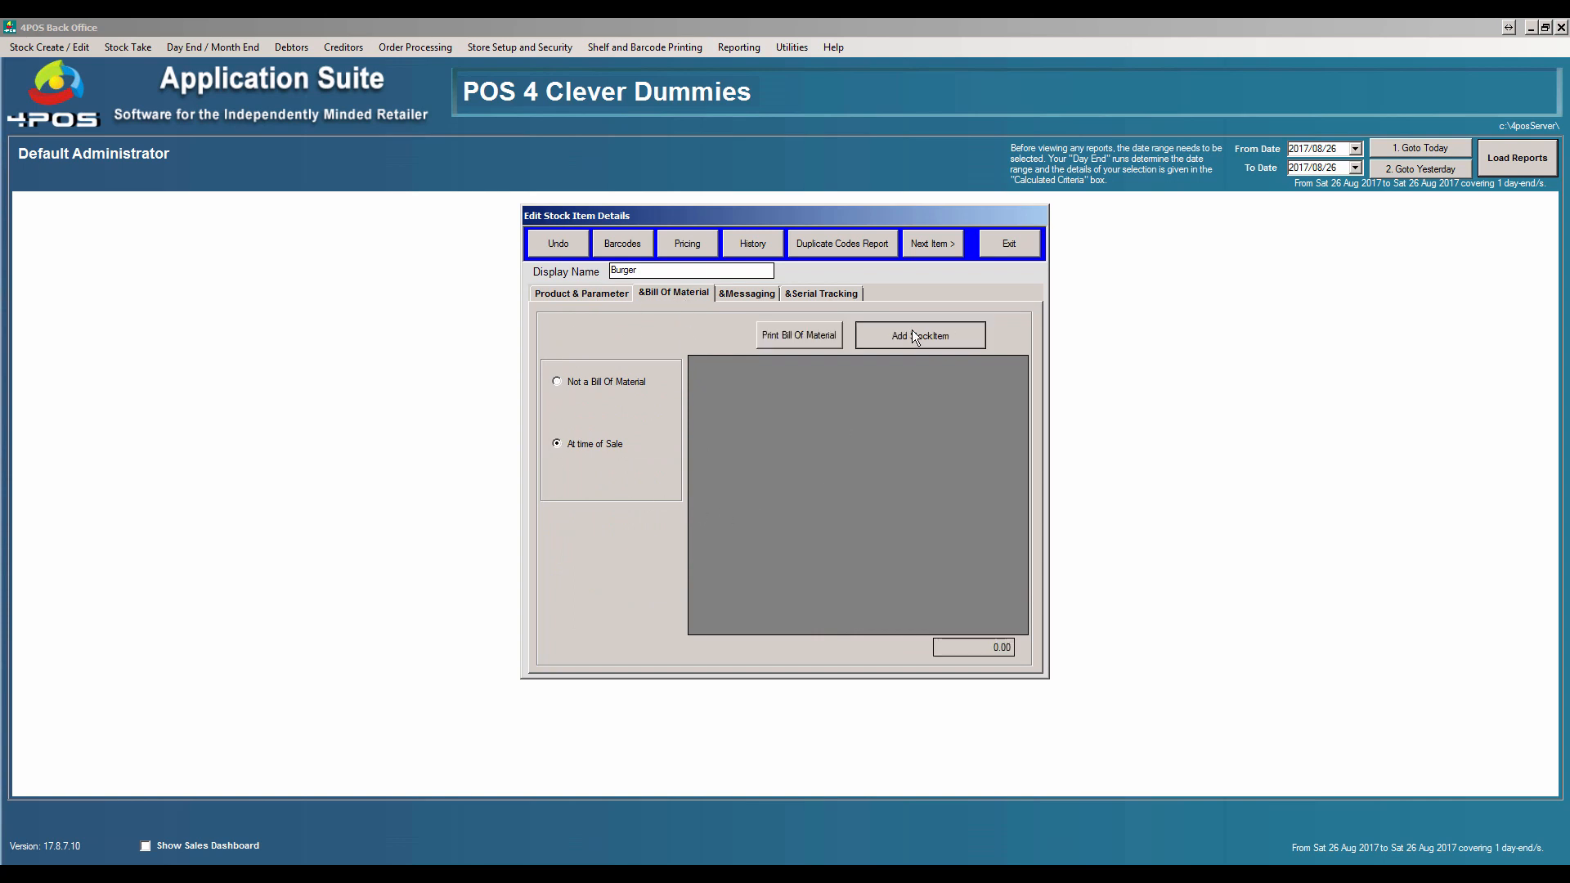
{"action": "type", "text": "bun"}
{"action": "key", "text": "Return"}
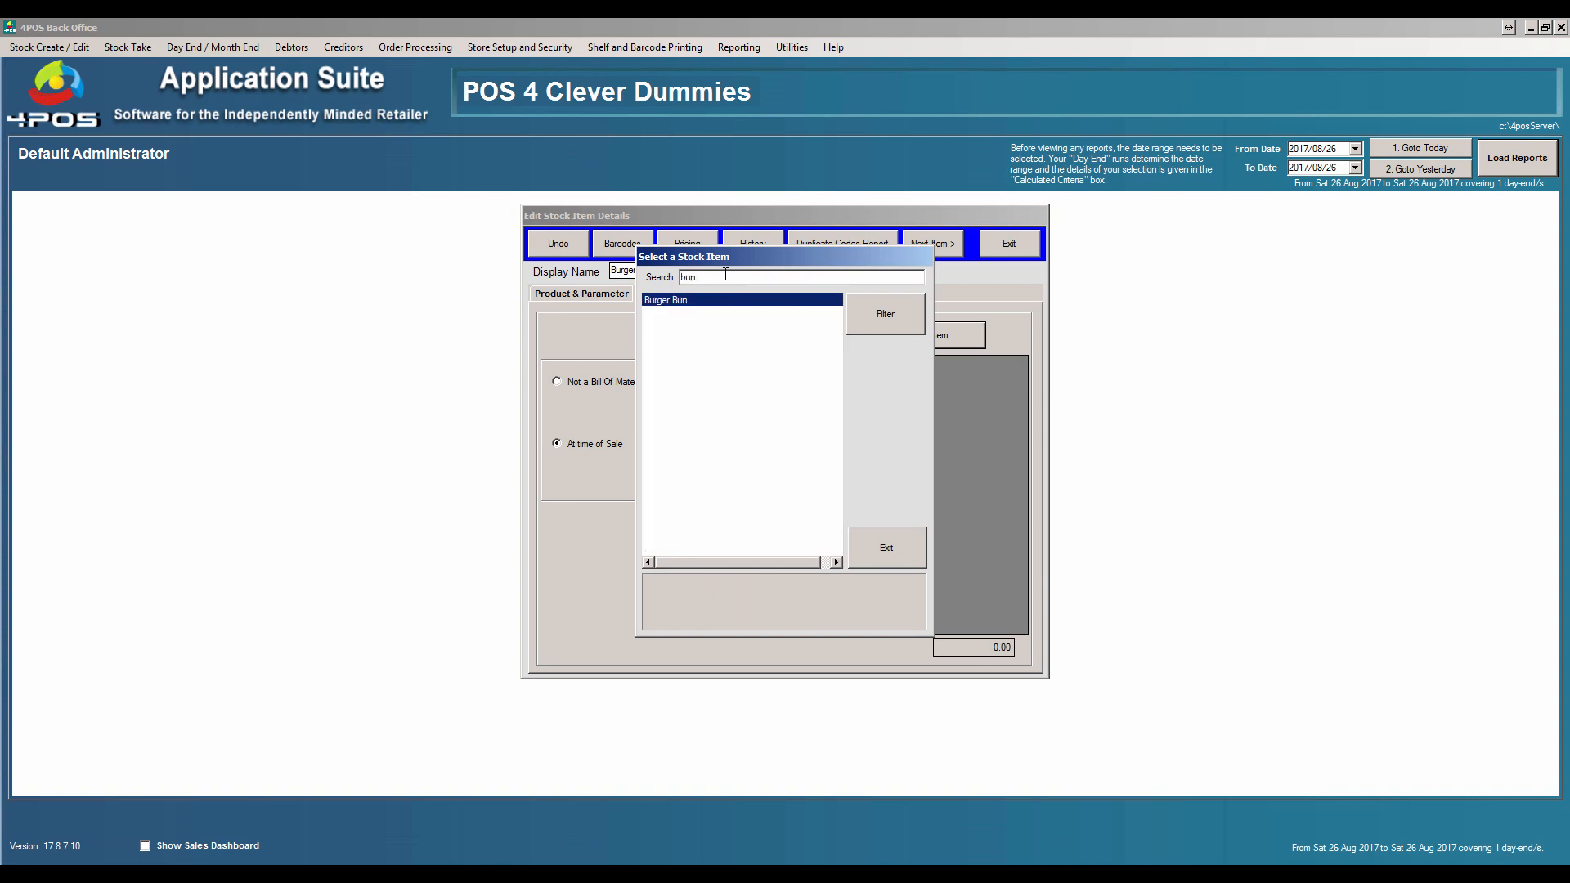
{"action": "double_click", "coordinate": [688, 297]}
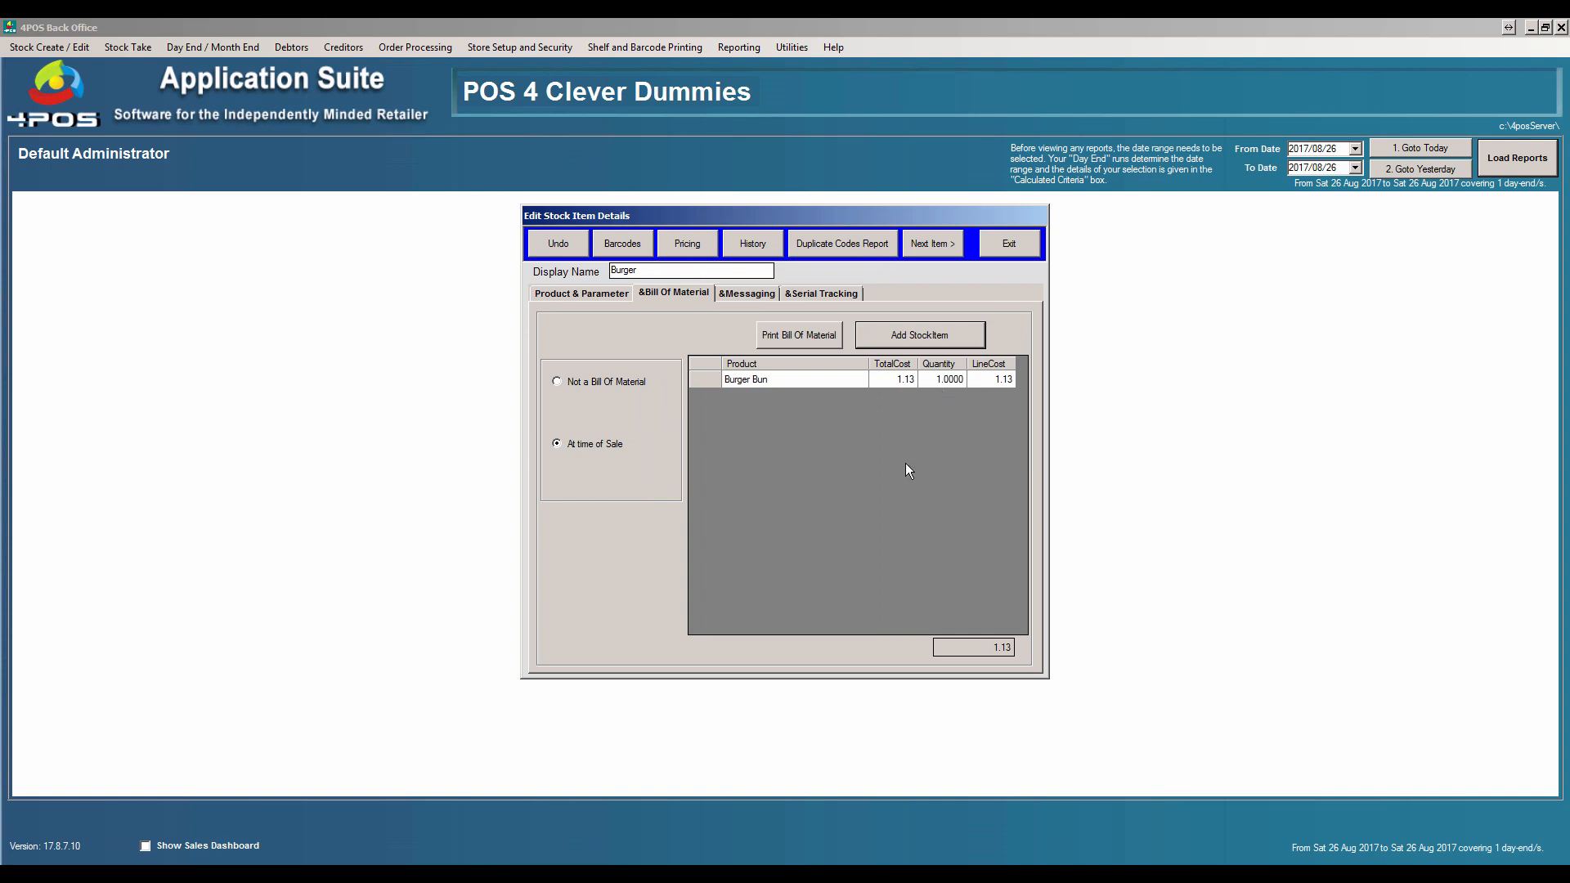
Add Burger Patty and Tomato Kg to the Burger's Bill Of Material.
{"action": "left_click", "coordinate": [908, 335]}
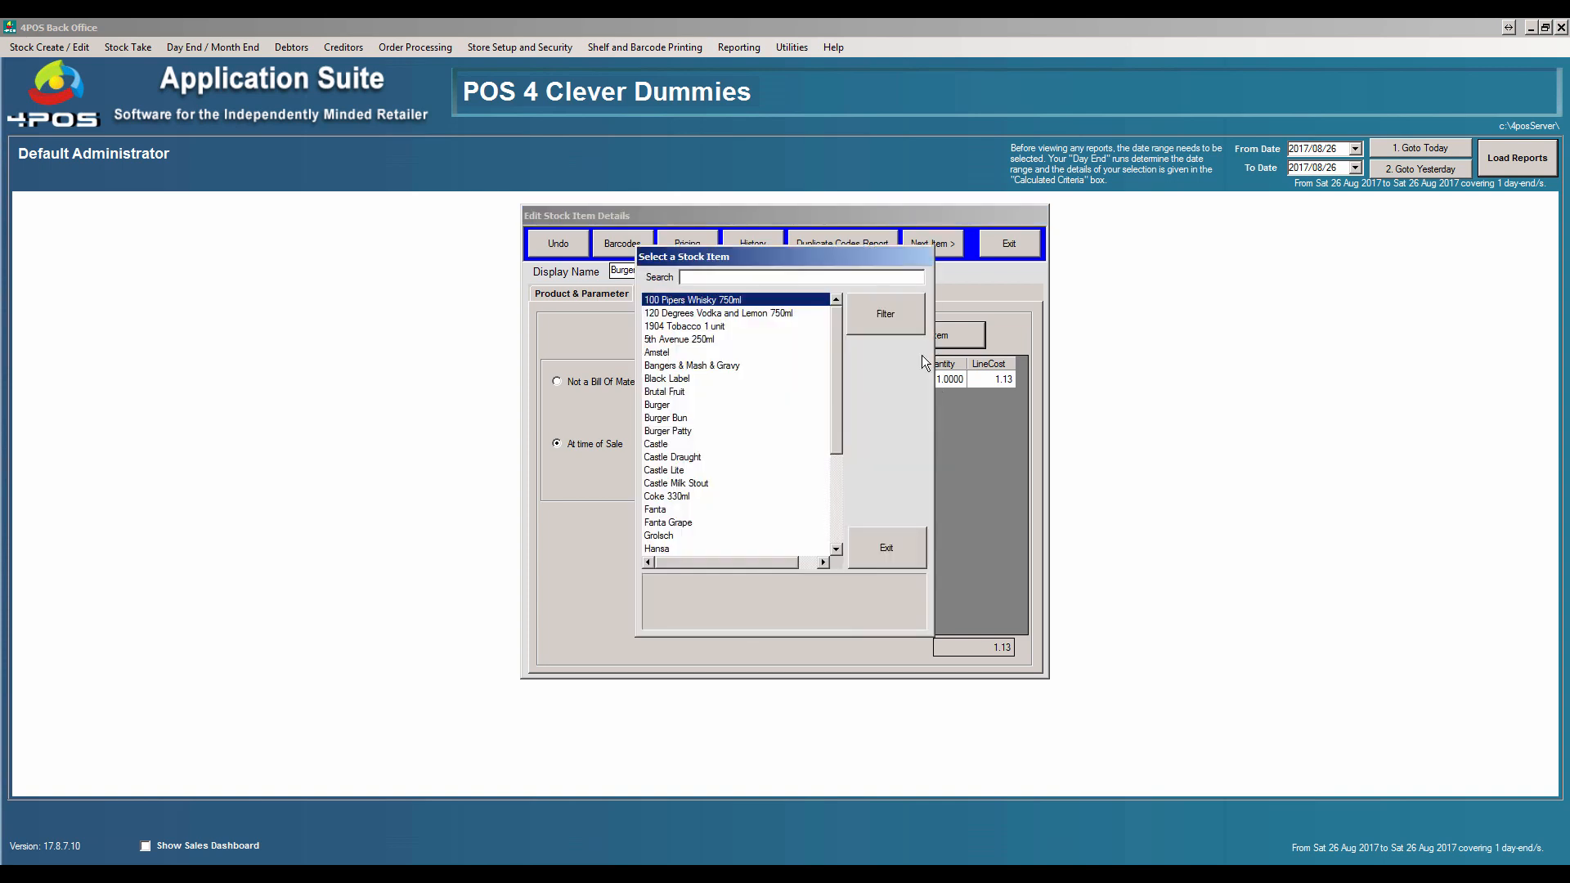
{"action": "type", "text": "patty"}
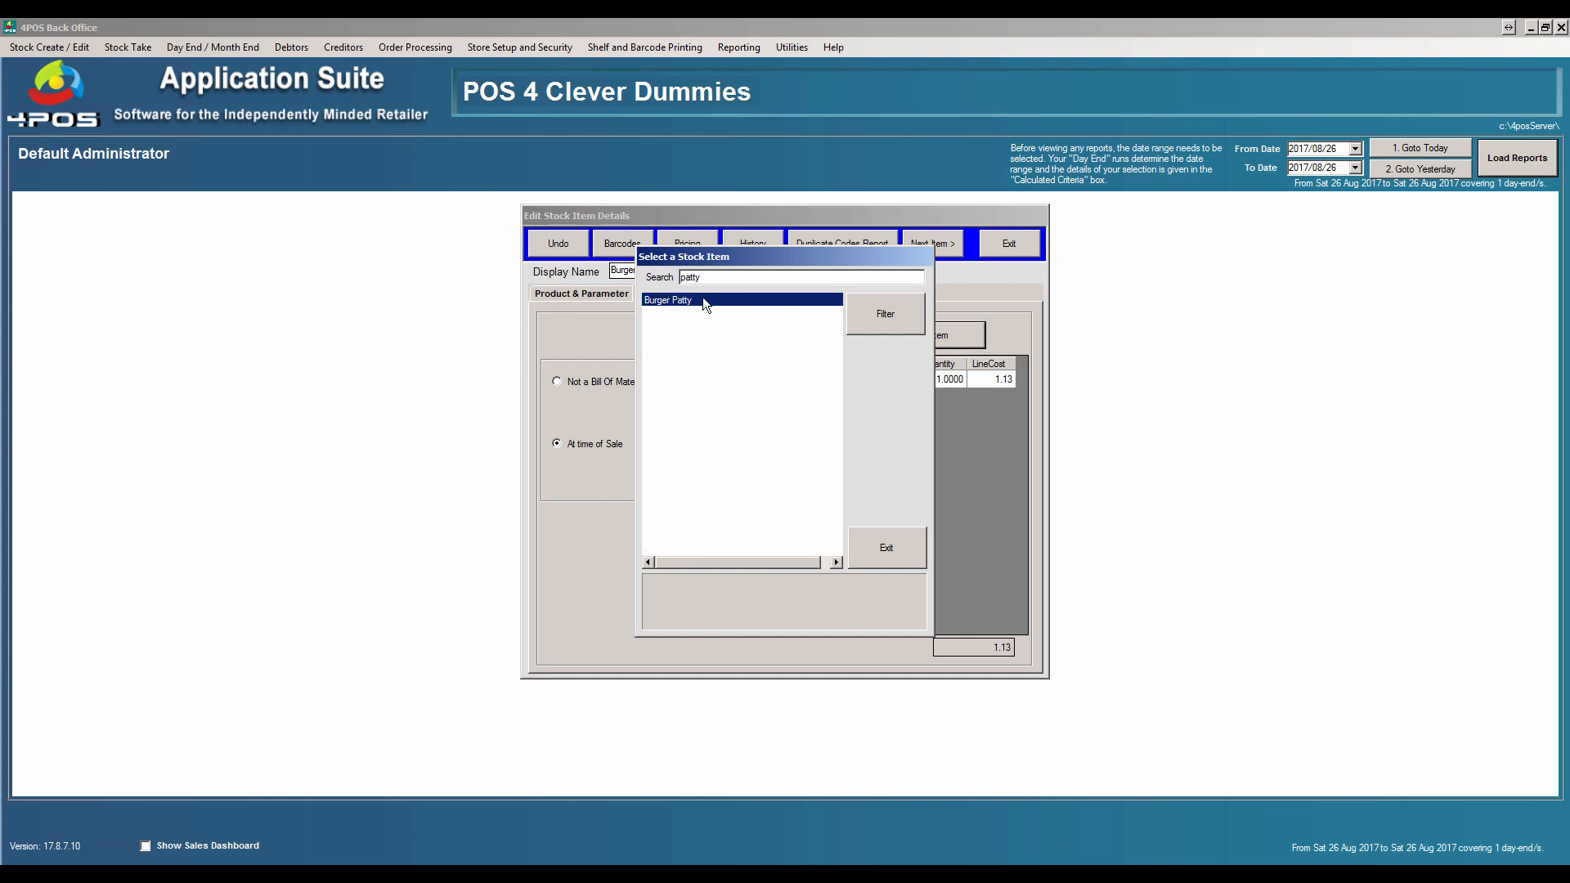
{"action": "double_click", "coordinate": [703, 299]}
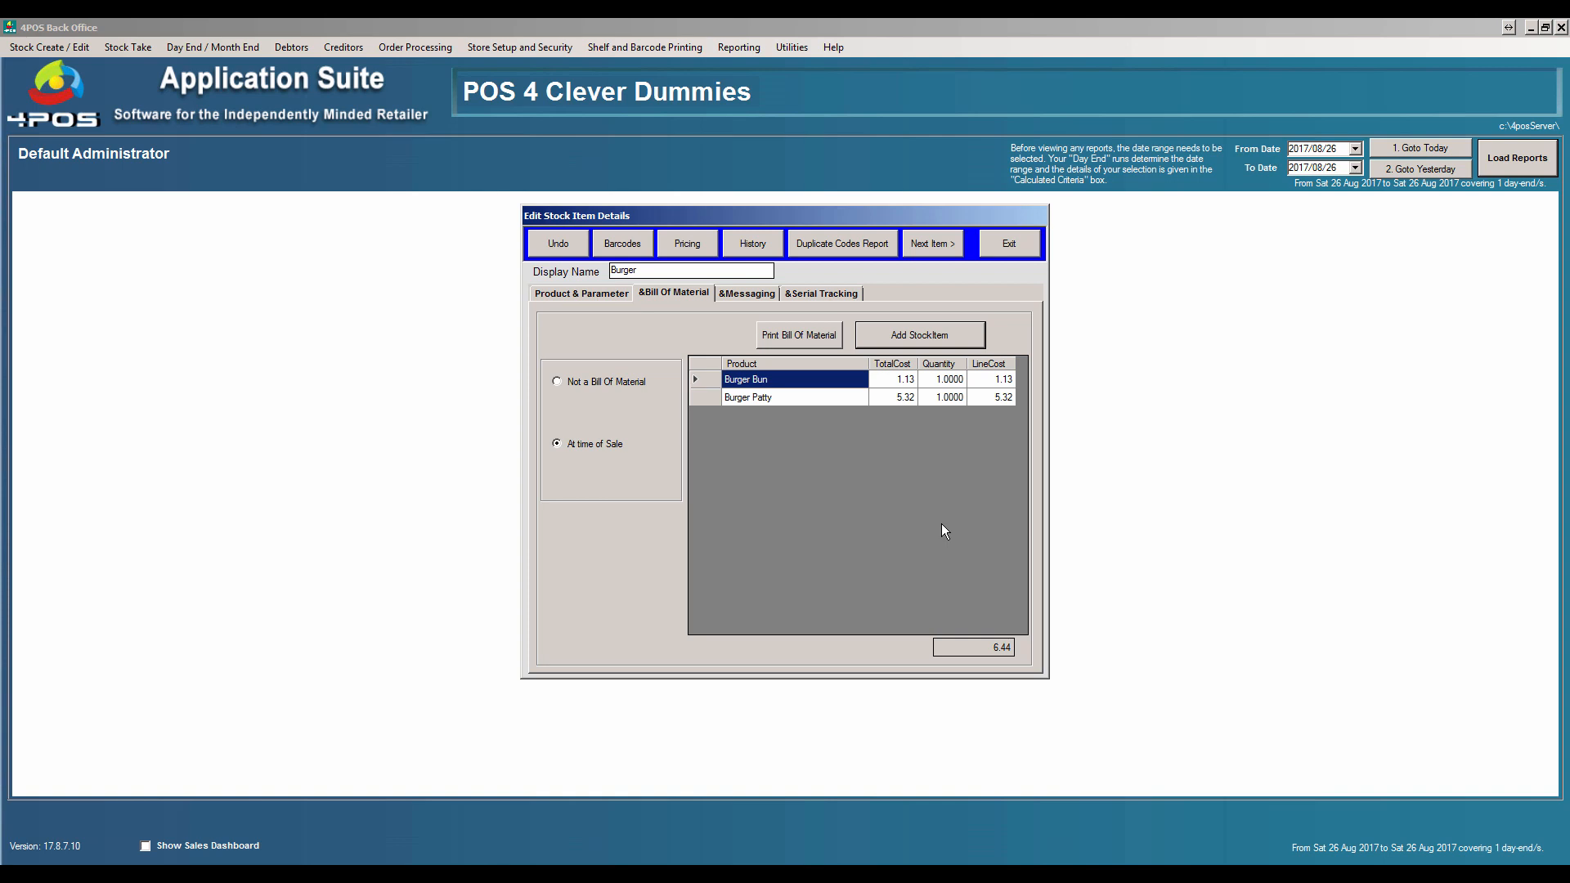
{"action": "left_click", "coordinate": [935, 332]}
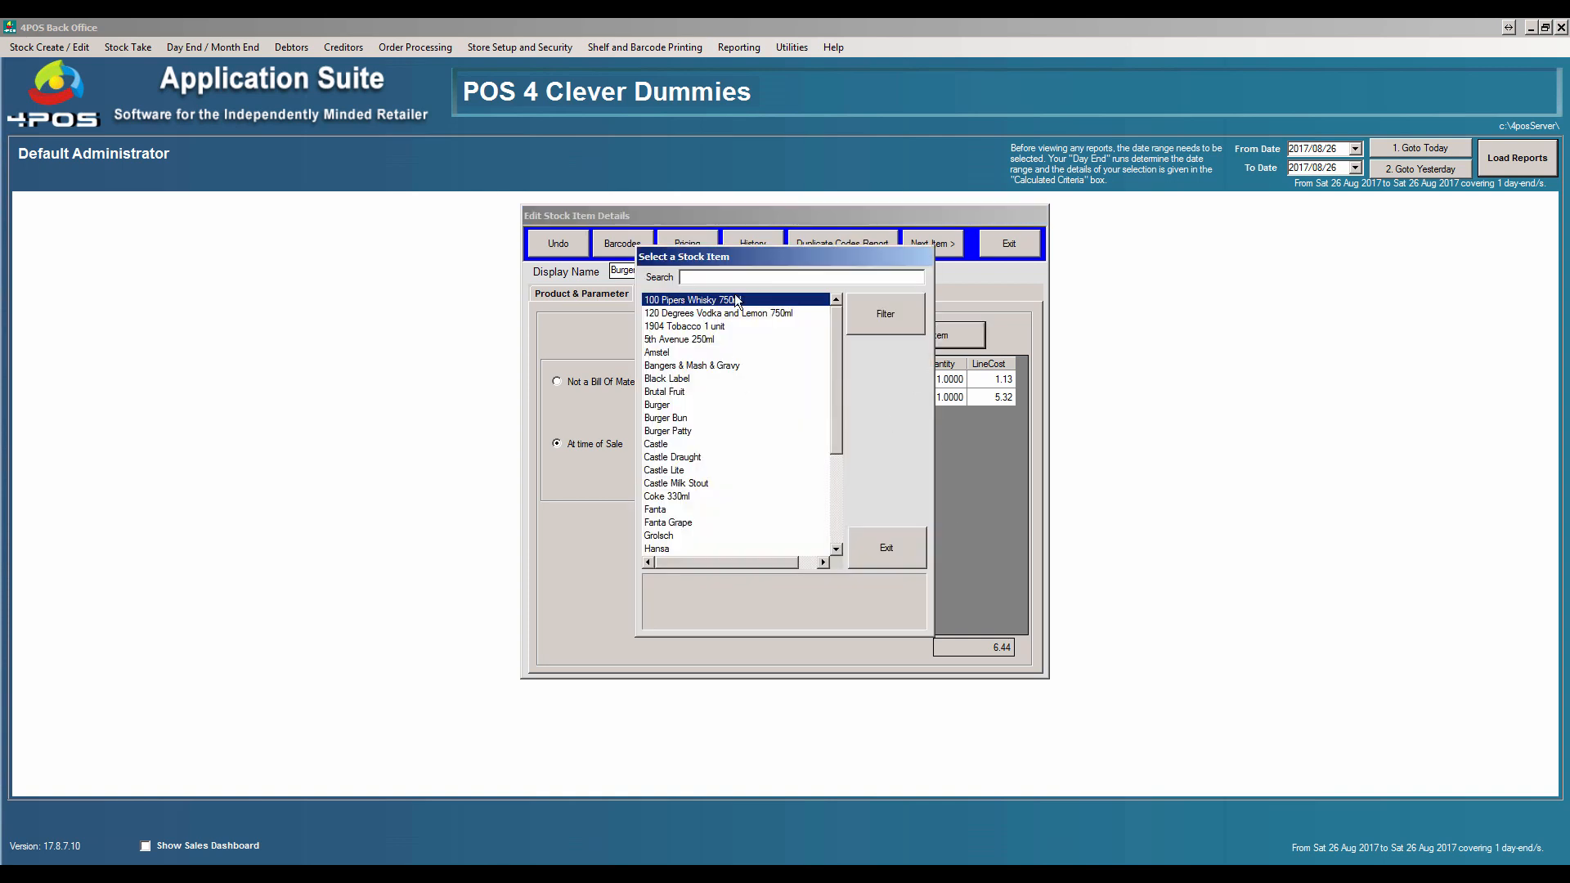
{"action": "type", "text": "toma"}
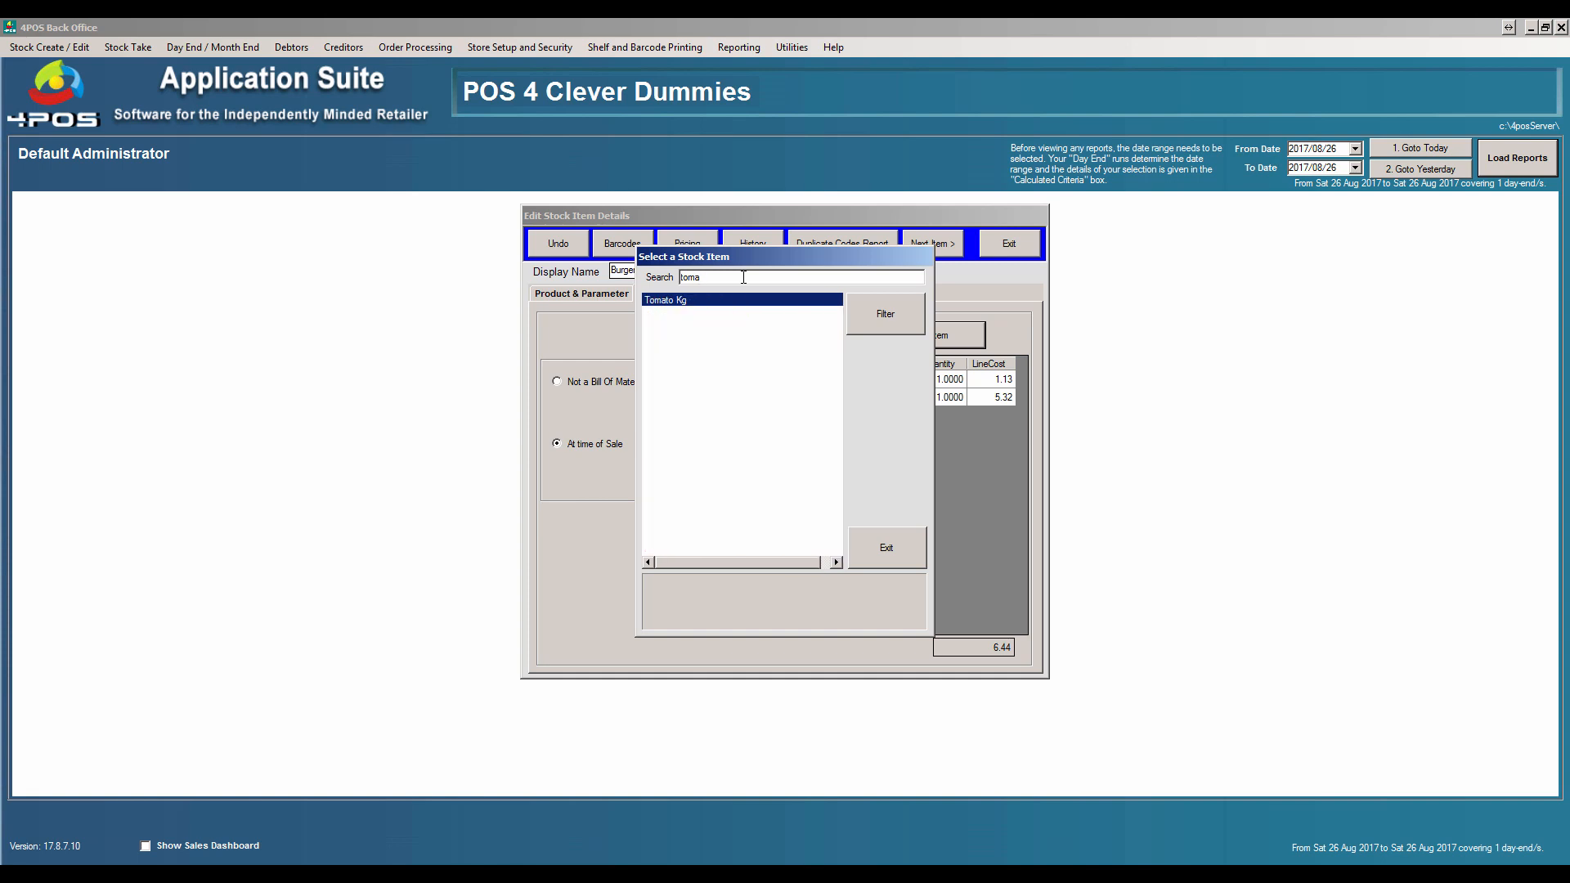
{"action": "double_click", "coordinate": [691, 301]}
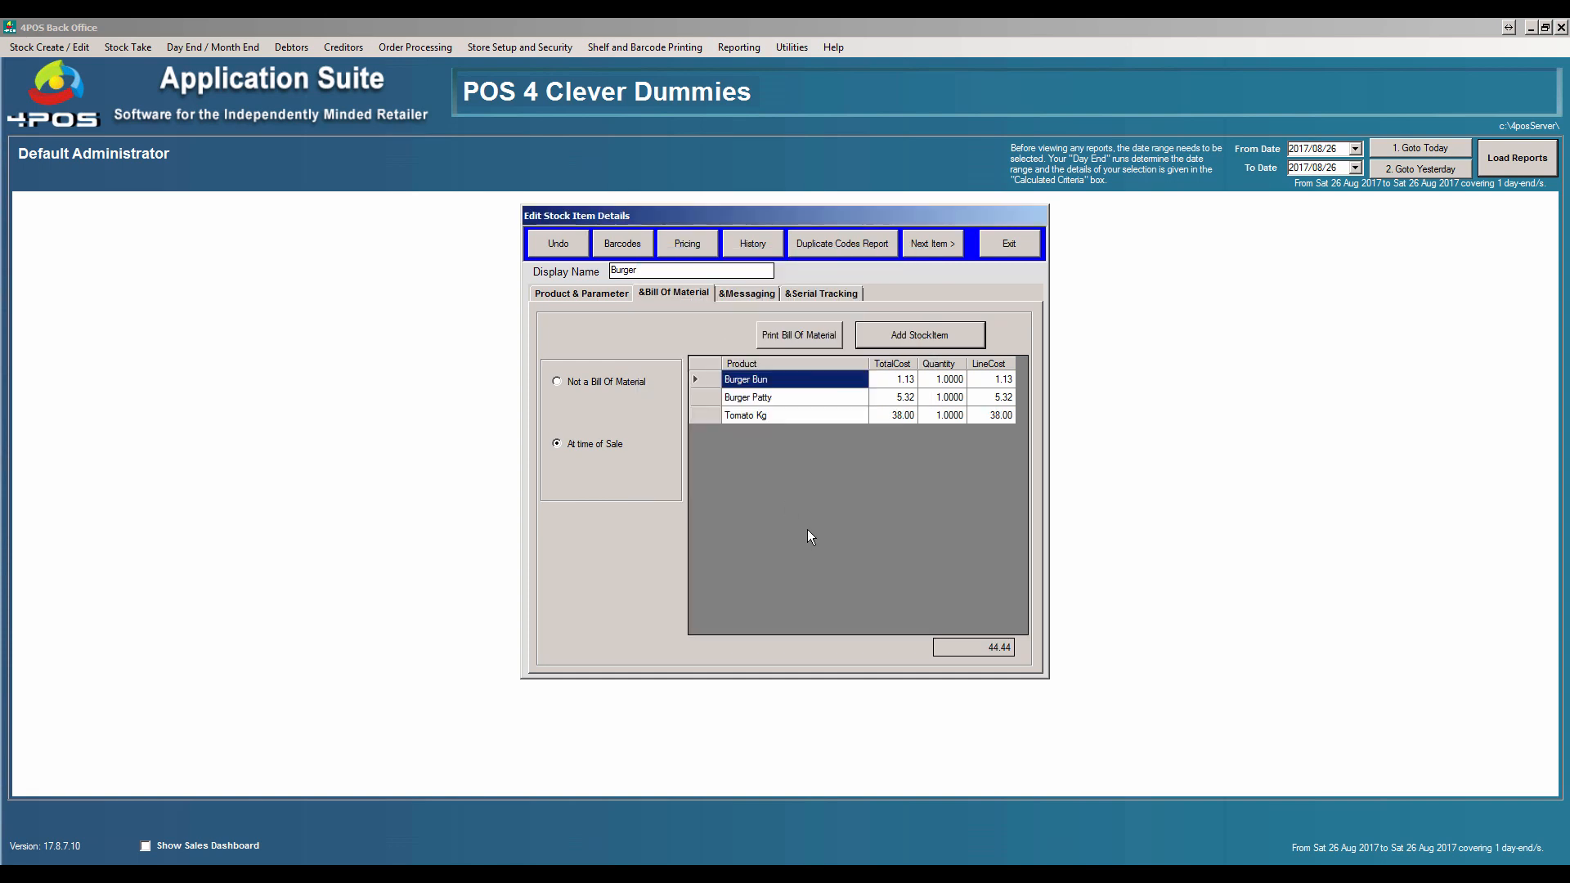
{"action": "left_click", "coordinate": [956, 383]}
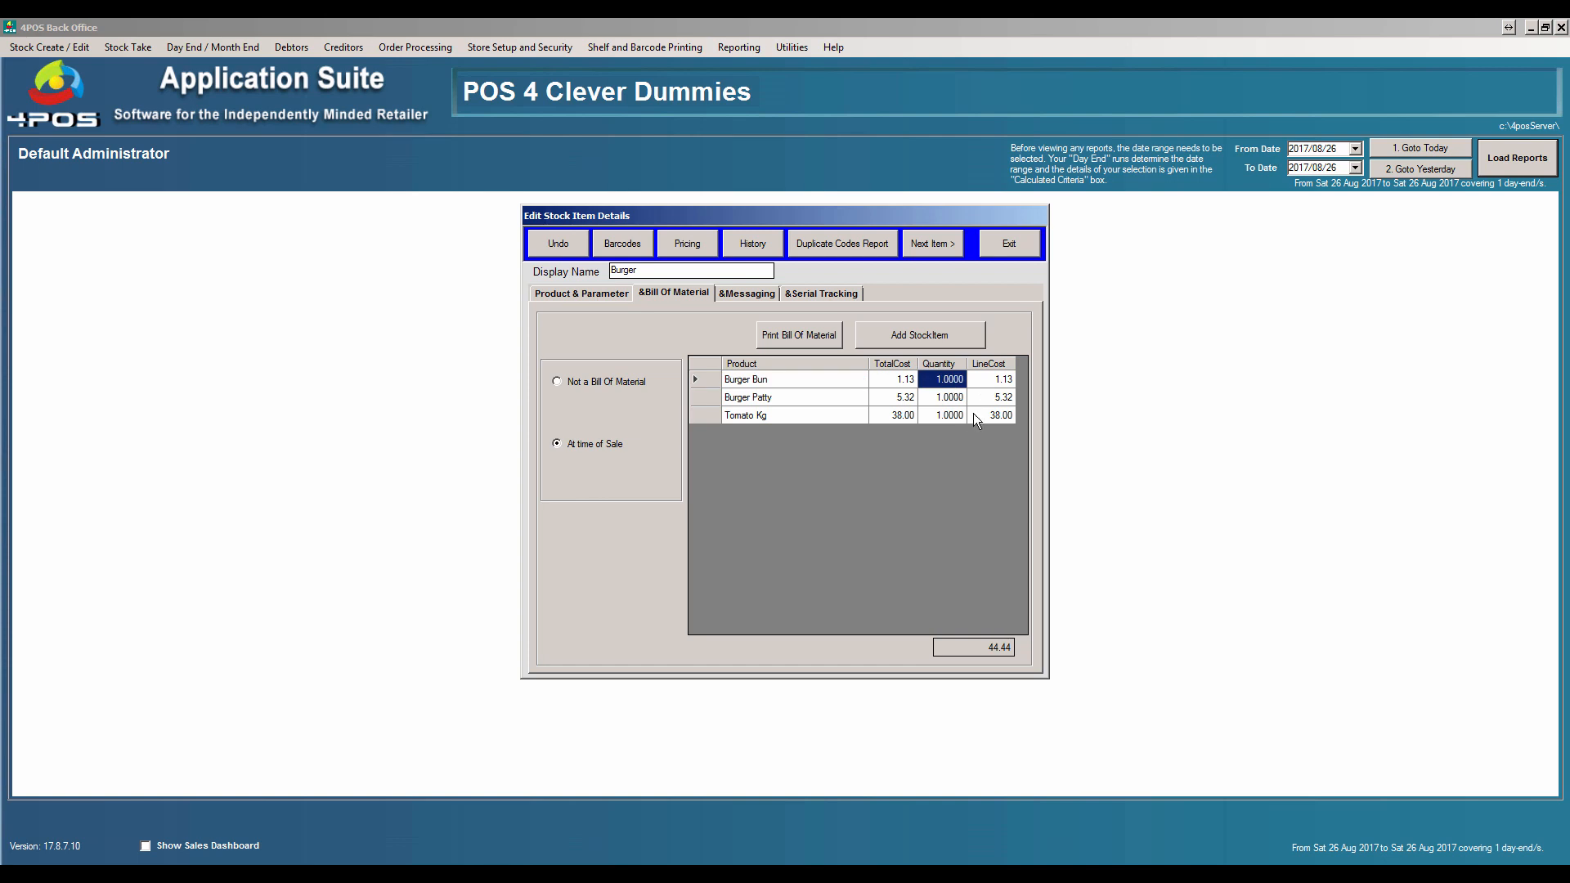
{"action": "type", "text": "0.1"}
{"action": "key", "text": "Tab"}
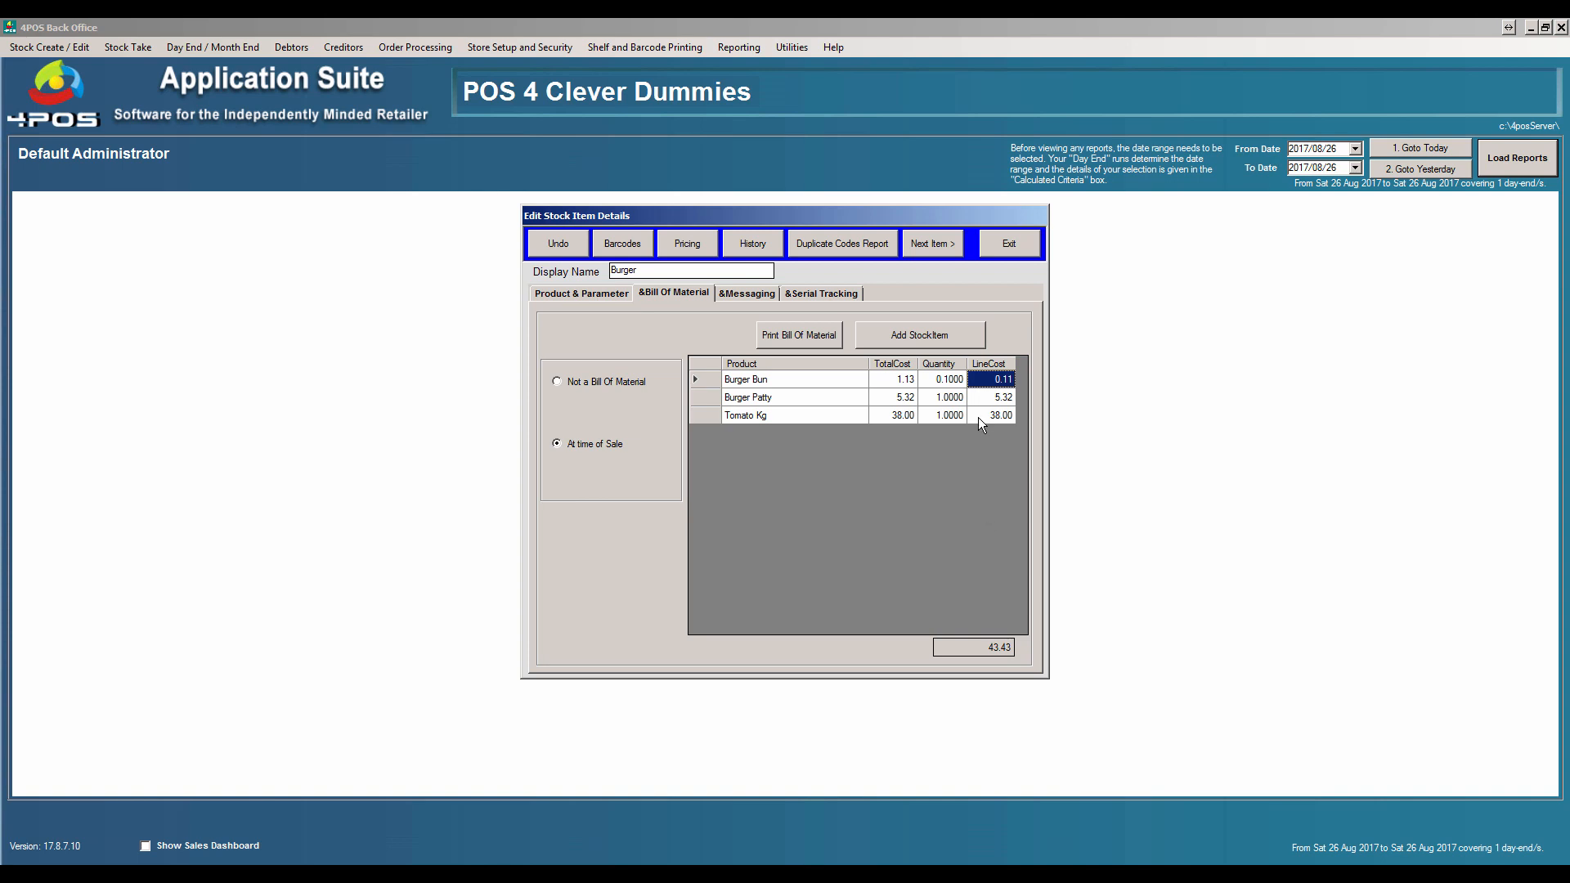
{"action": "left_click", "coordinate": [940, 381]}
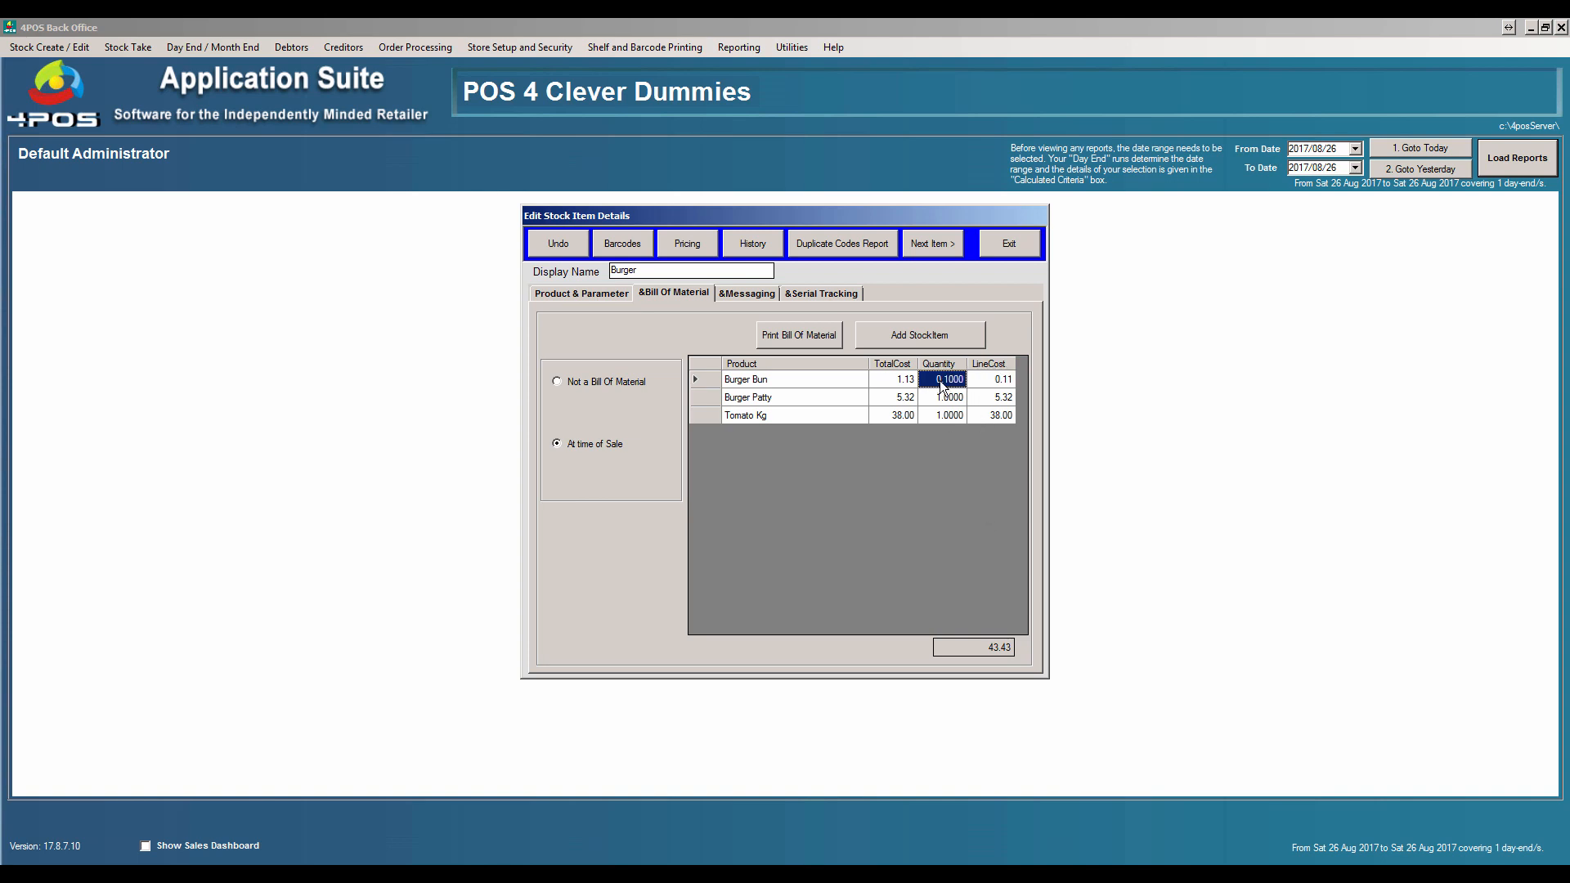
{"action": "type", "text": "1"}
Set the quantity of Tomato Kg in the Burger's Bill Of Material to 0.1.
{"action": "left_click", "coordinate": [947, 415]}
{"action": "type", "text": "0.1"}
{"action": "key", "text": "Tab"}
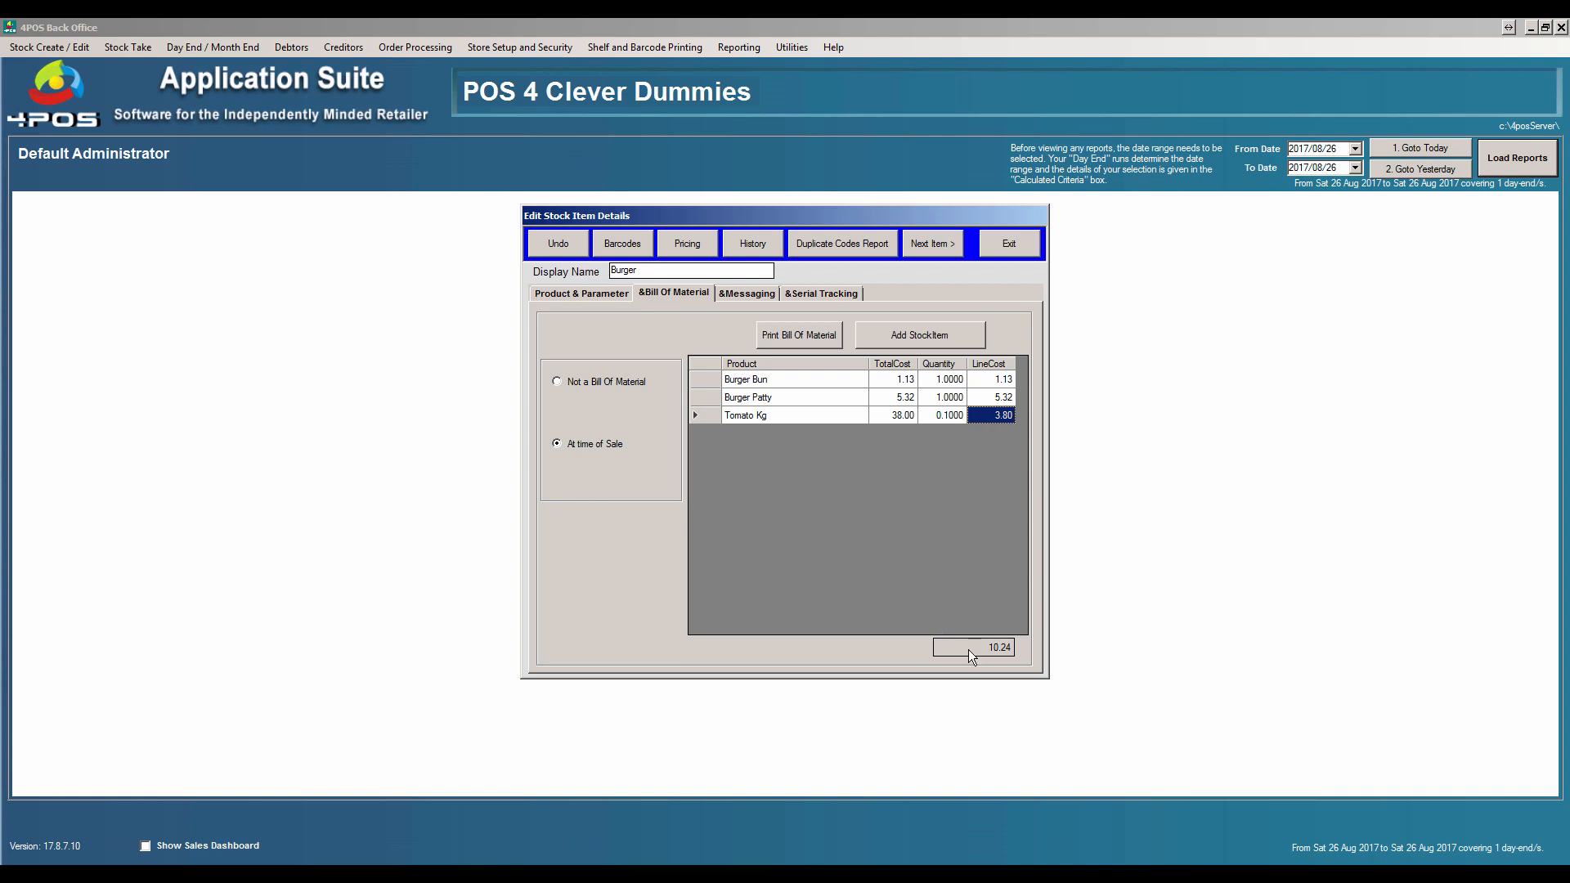
Set the Burger's Override Price to 49.95 in its pricing and close the pricing details.
{"action": "left_click", "coordinate": [698, 247]}
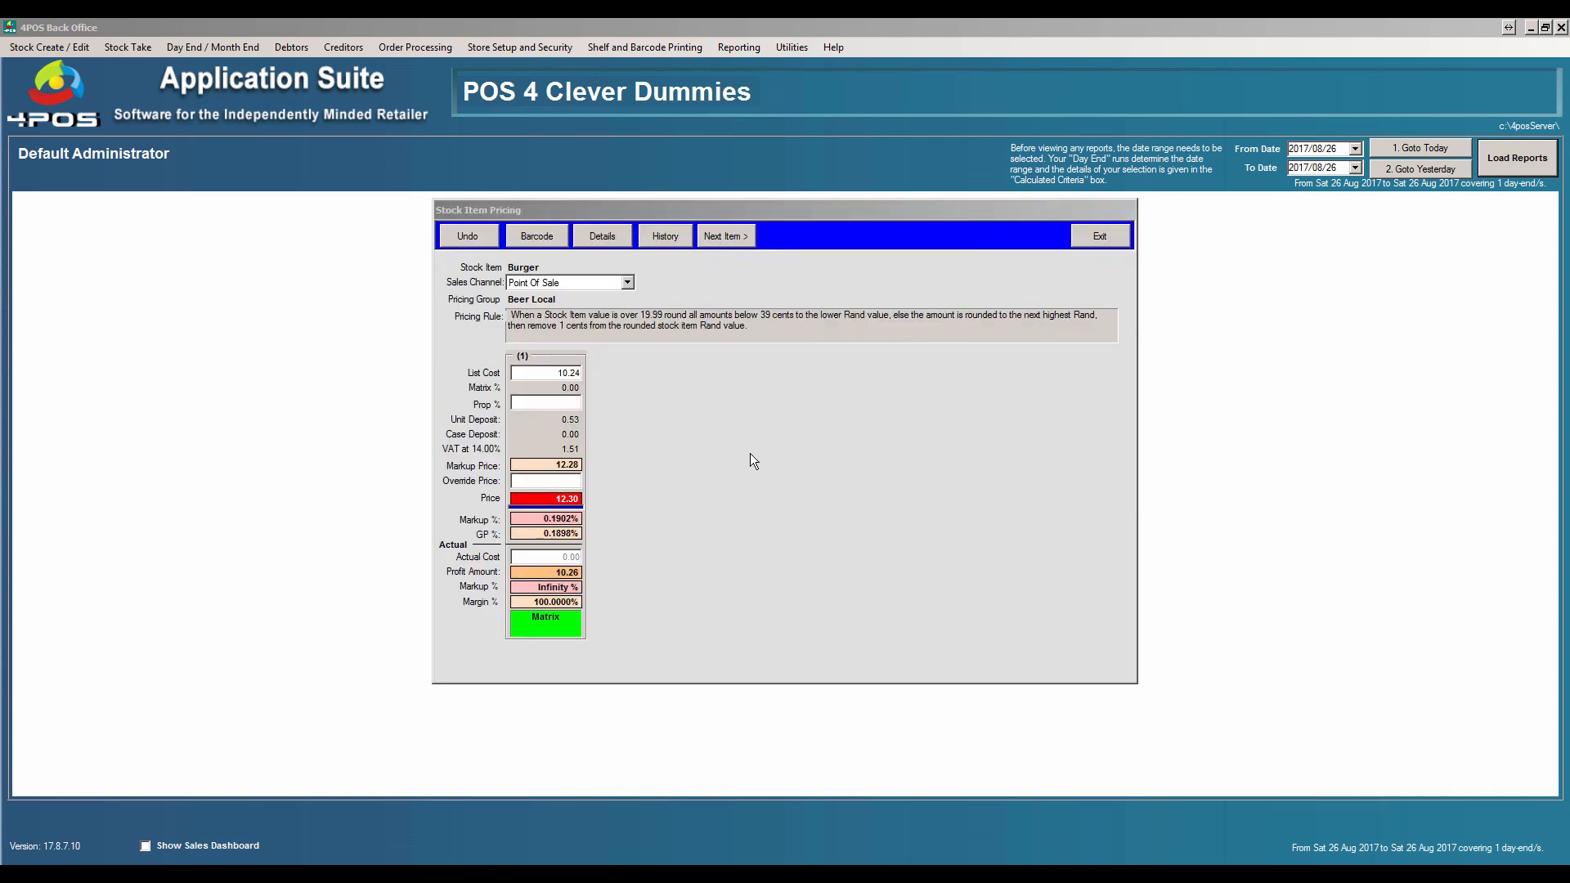
{"action": "left_click", "coordinate": [564, 484]}
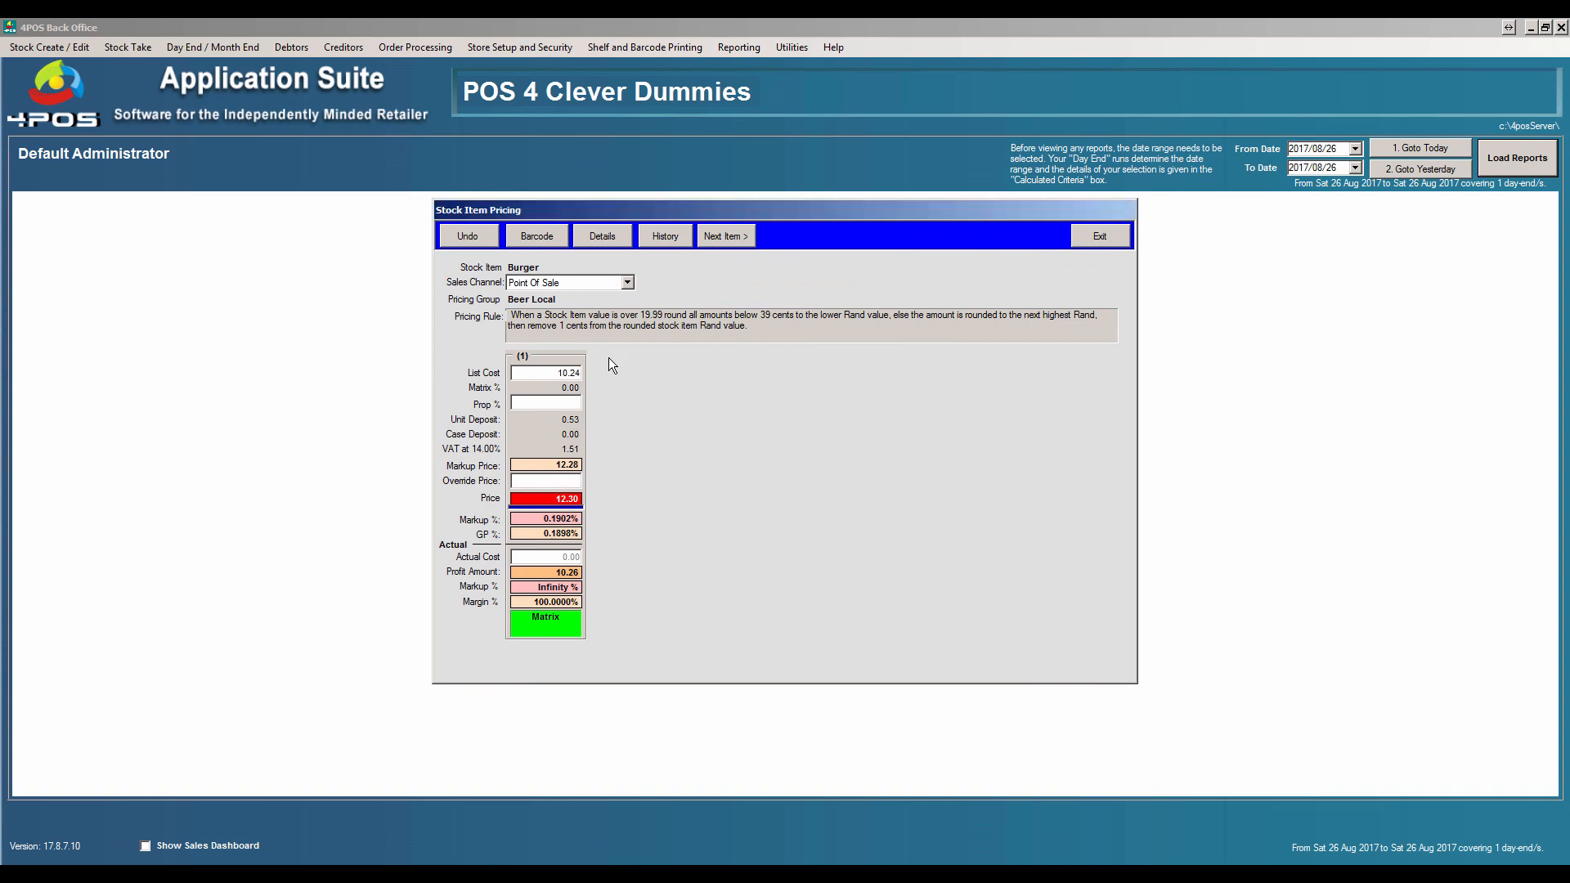
{"action": "type", "text": "49"}
{"action": "type", "text": "95"}
{"action": "key", "text": "Return"}
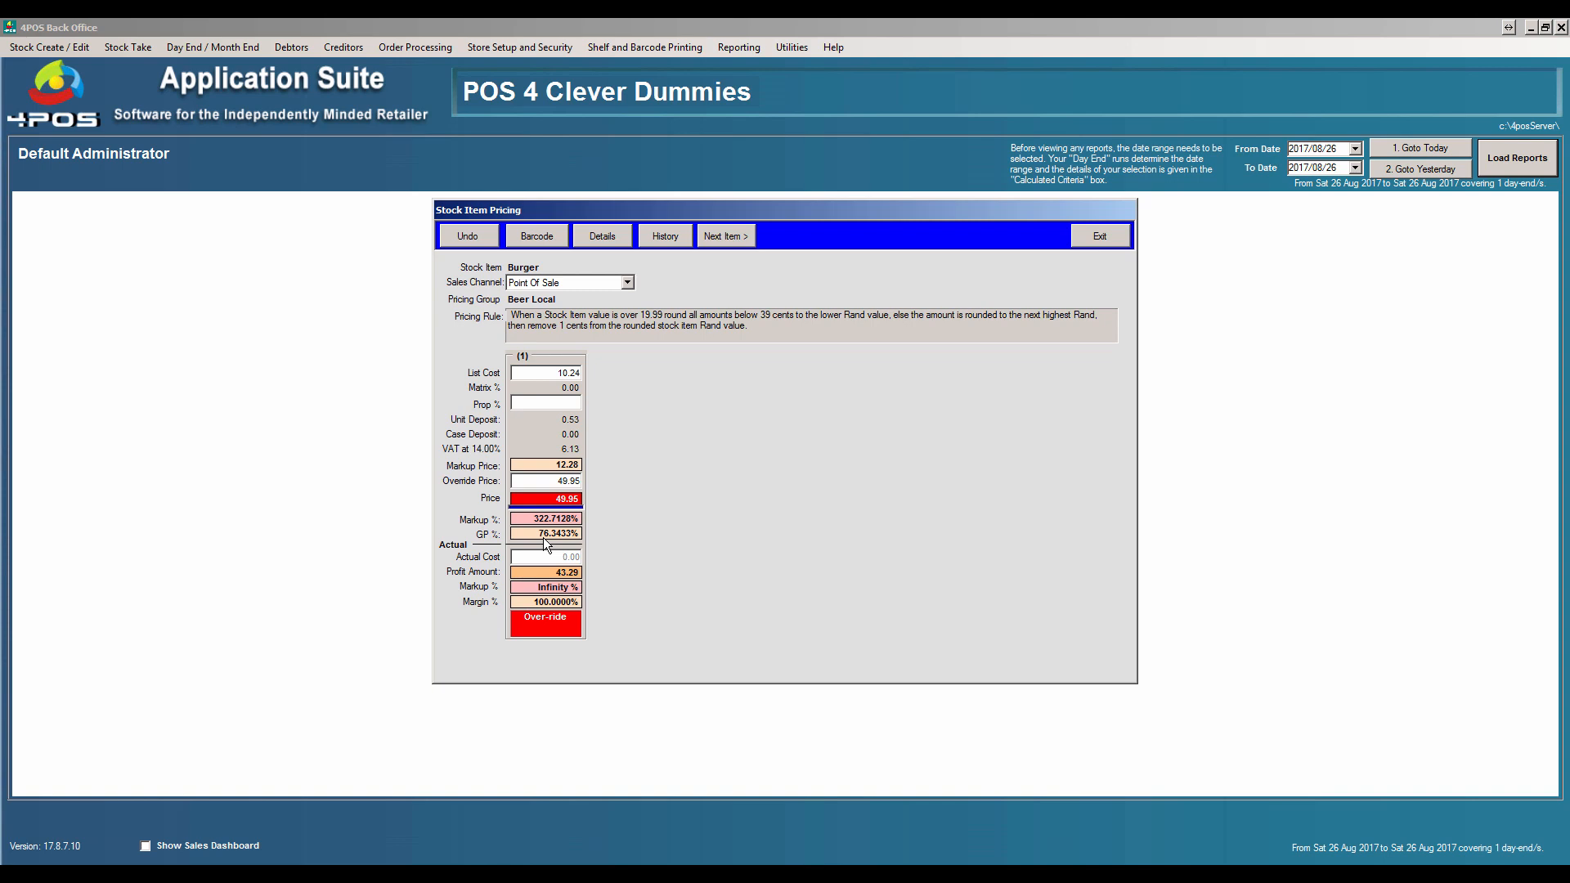
{"action": "left_click", "coordinate": [539, 372]}
{"action": "left_click", "coordinate": [1100, 236]}
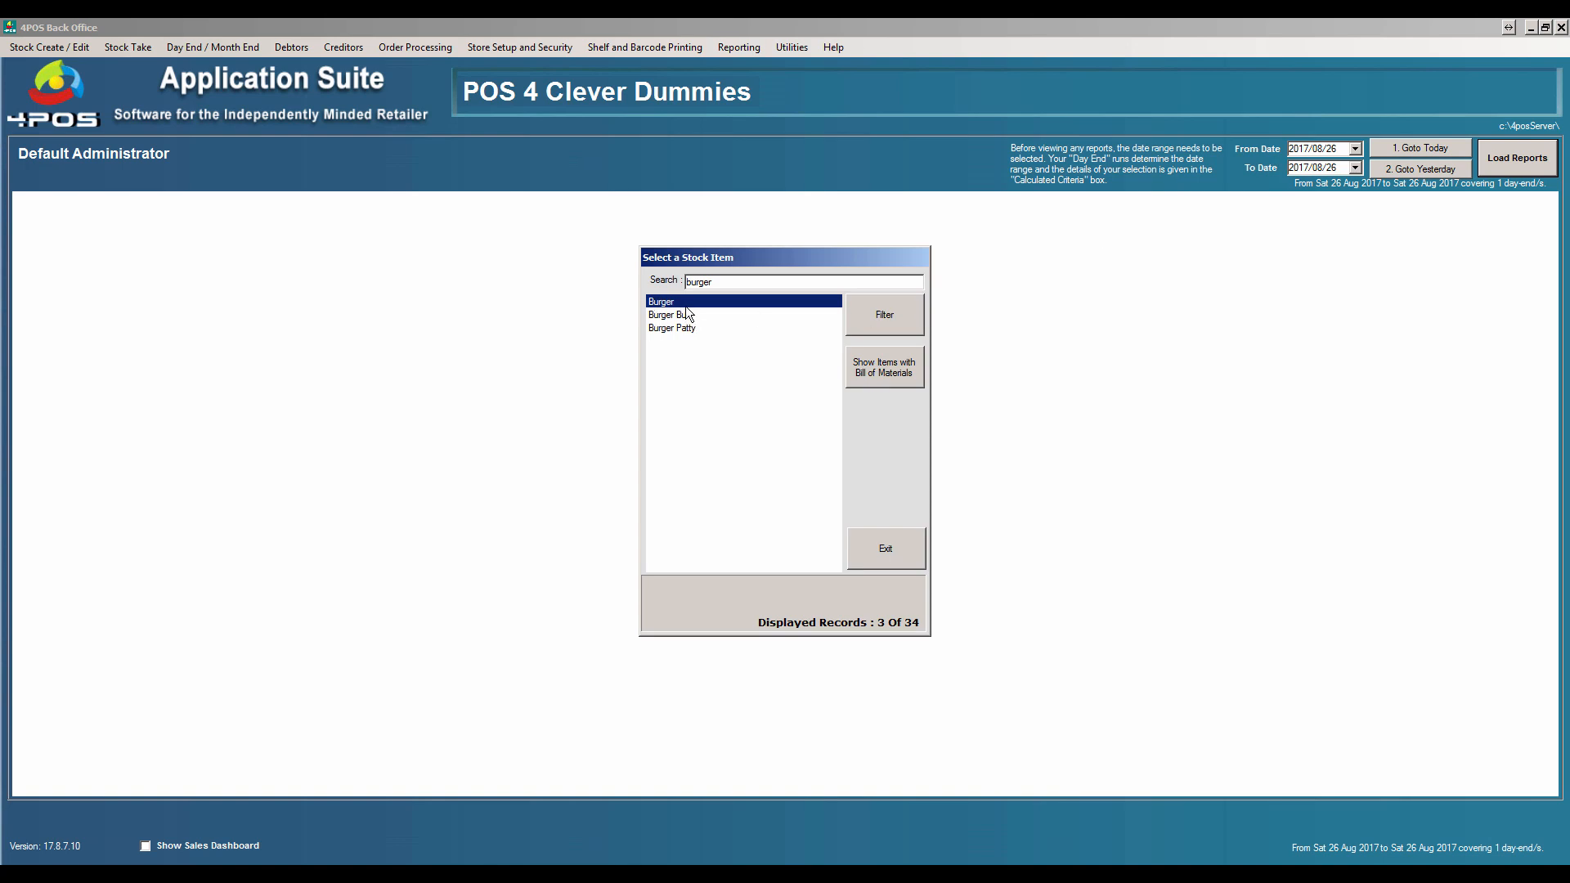
Reopen the Burger item and view its Sales History to check the units in stock.
{"action": "double_click", "coordinate": [686, 305]}
{"action": "left_click", "coordinate": [734, 239]}
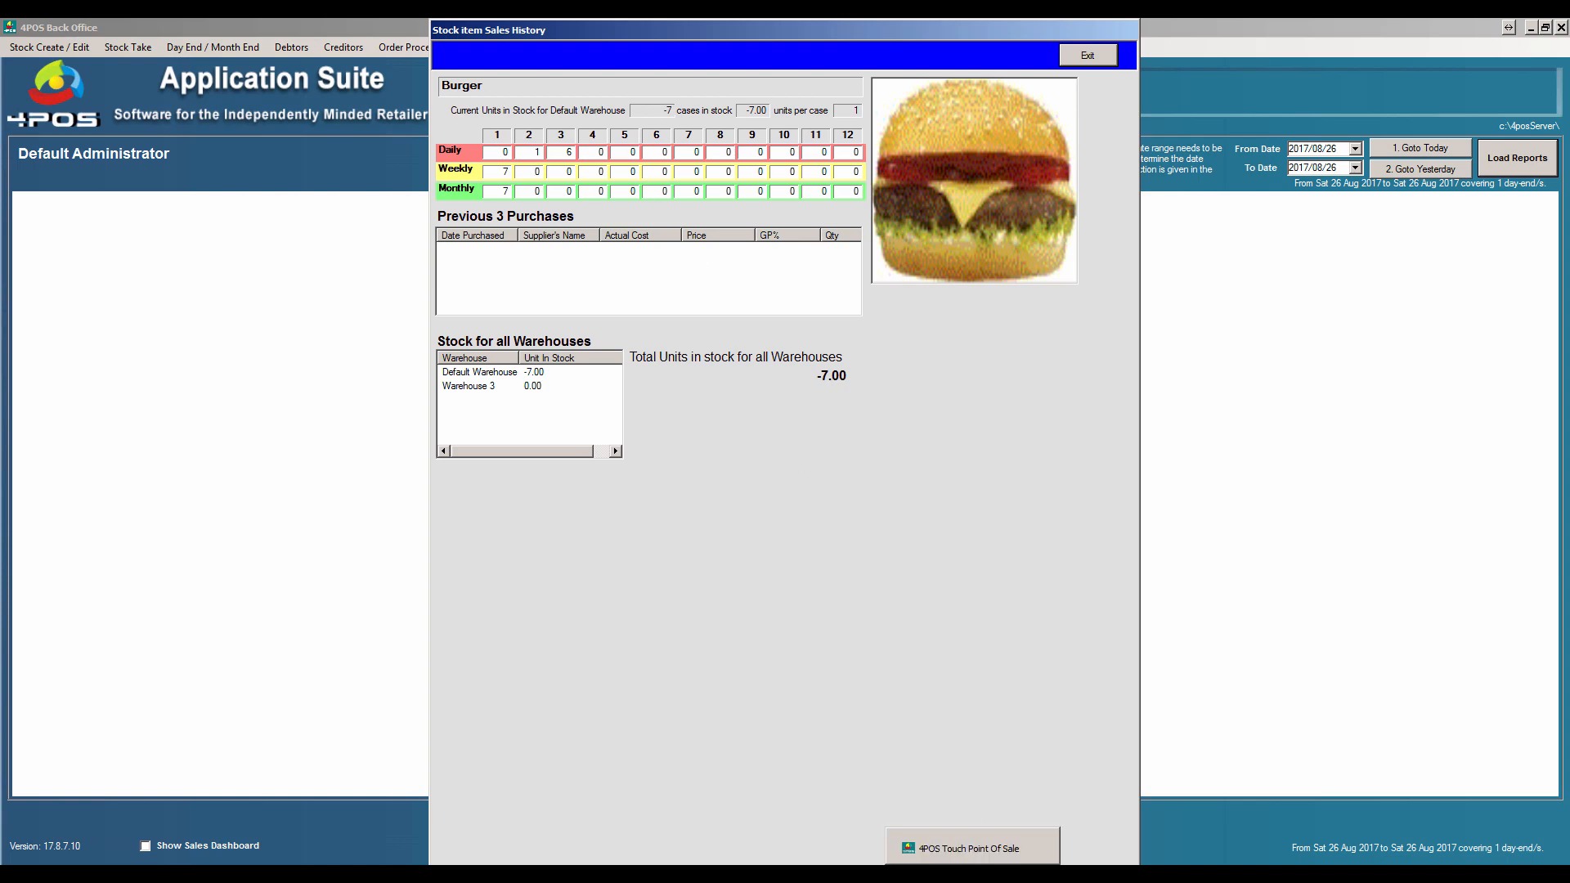
Switch to 4POS Touch Point Of Sale and start a new transaction for table 201.
{"action": "left_click", "coordinate": [969, 848]}
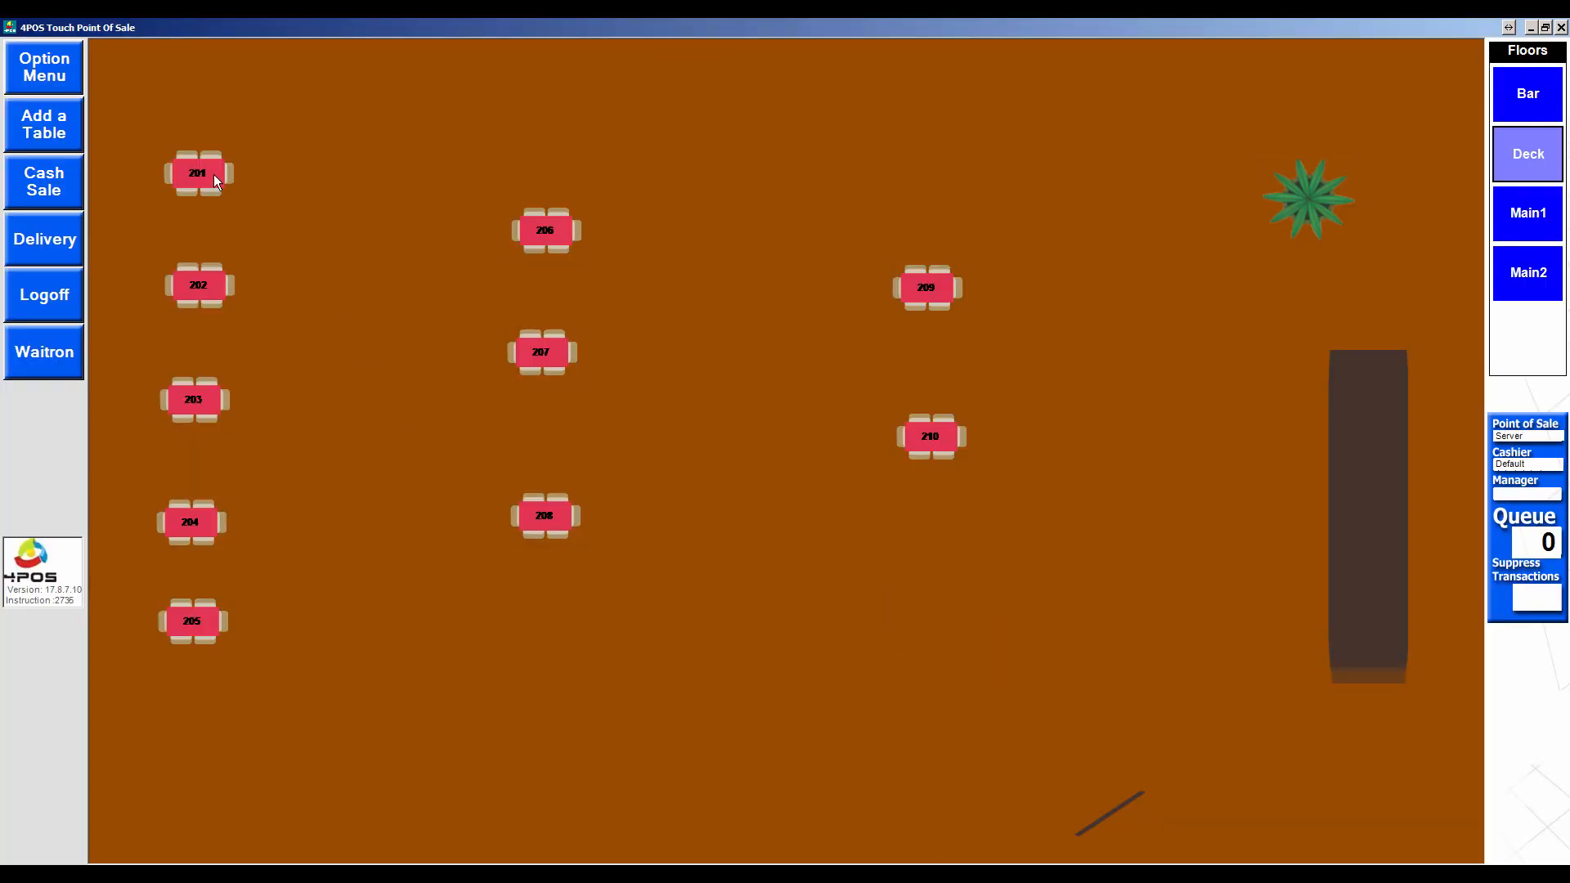
{"action": "left_click", "coordinate": [213, 174]}
{"action": "left_click", "coordinate": [651, 482]}
{"action": "left_click", "coordinate": [736, 528]}
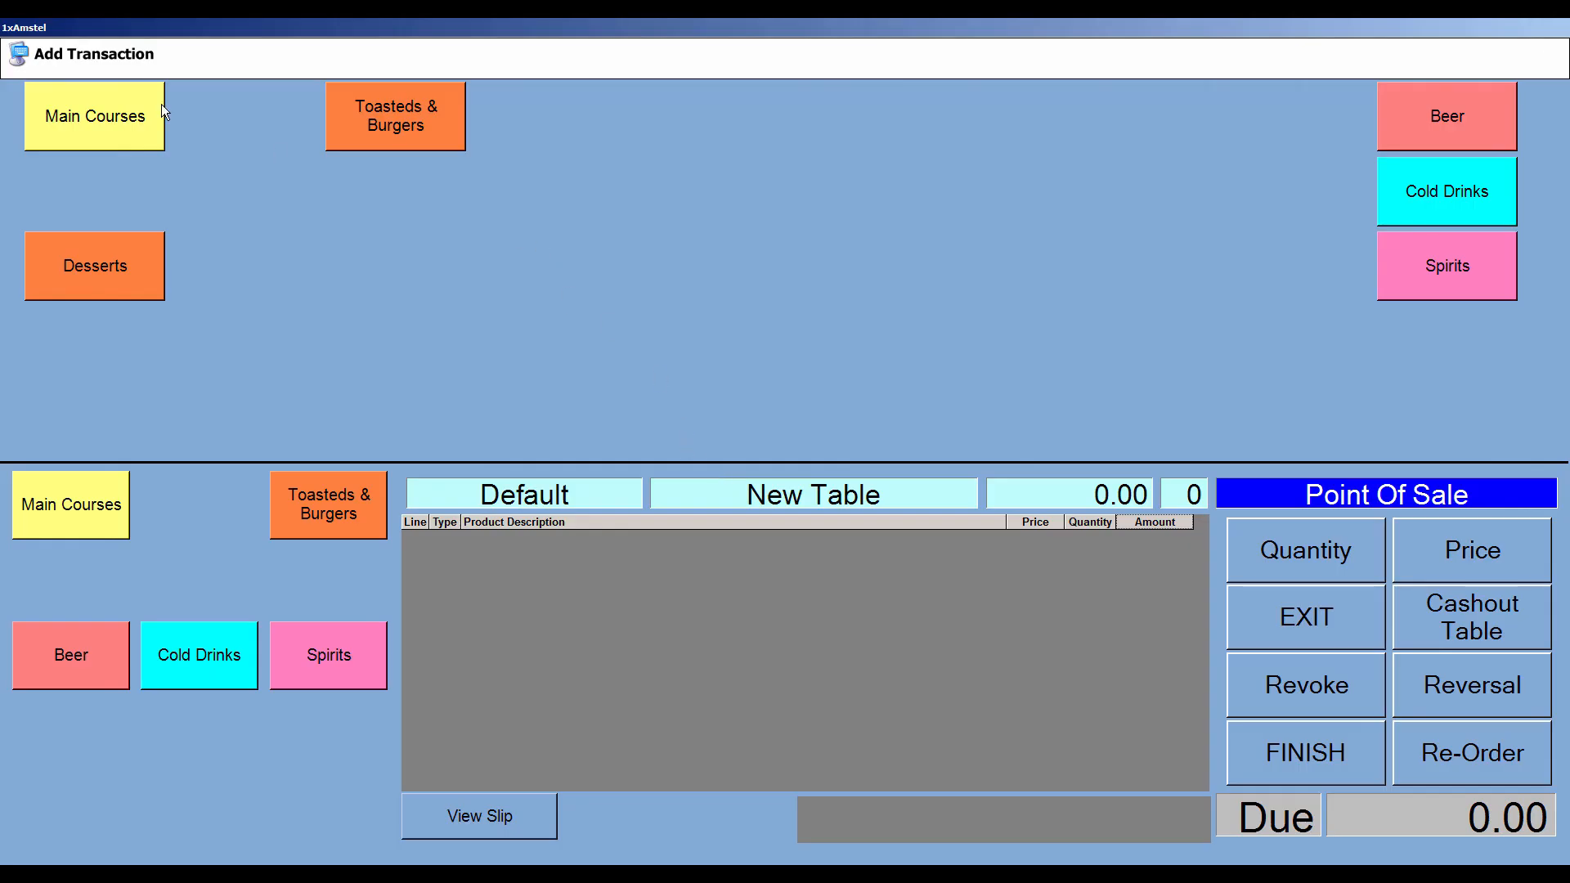
{"action": "left_click", "coordinate": [106, 116]}
{"action": "left_click", "coordinate": [107, 116]}
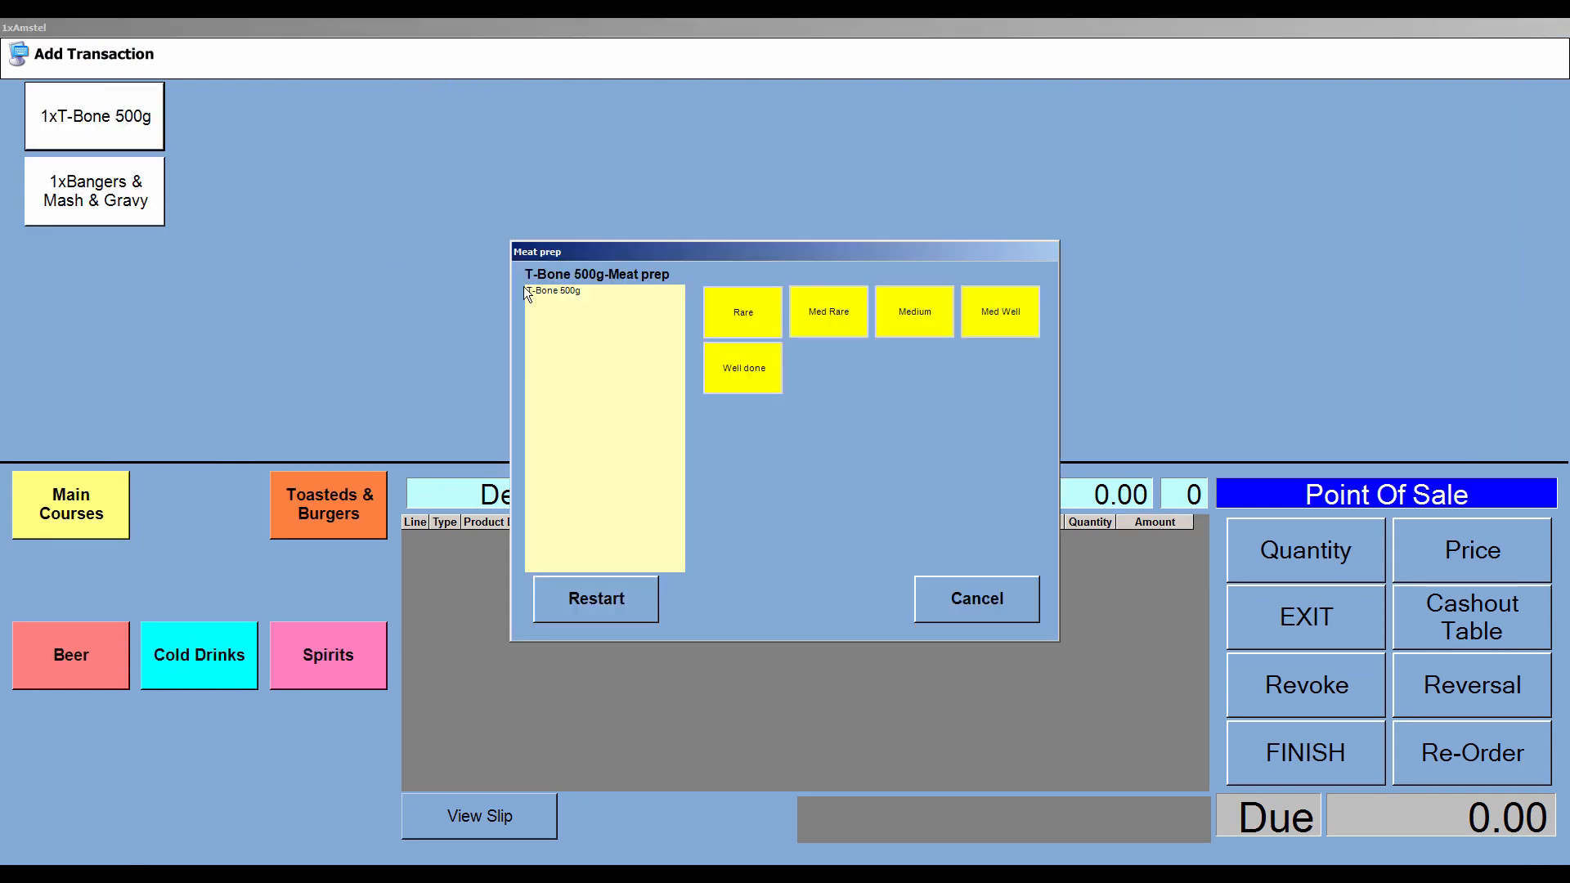
{"action": "left_click", "coordinate": [966, 607]}
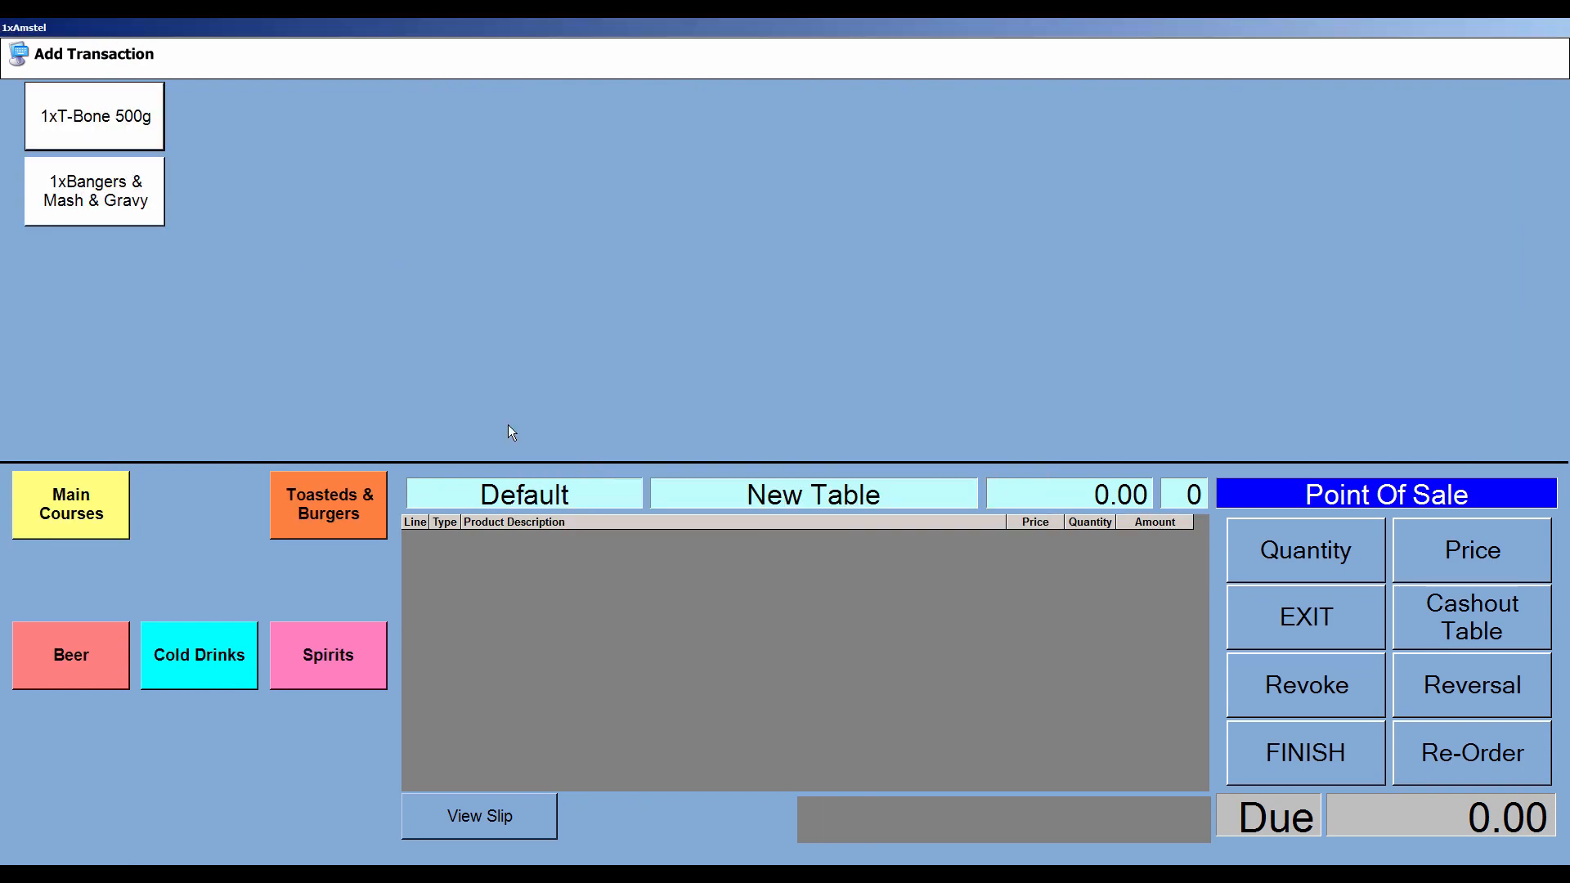
Add one Burger from Toasteds & Burgers with a Coke 330ml to the order and finish the transaction.
{"action": "left_click", "coordinate": [331, 501]}
{"action": "left_click", "coordinate": [95, 114]}
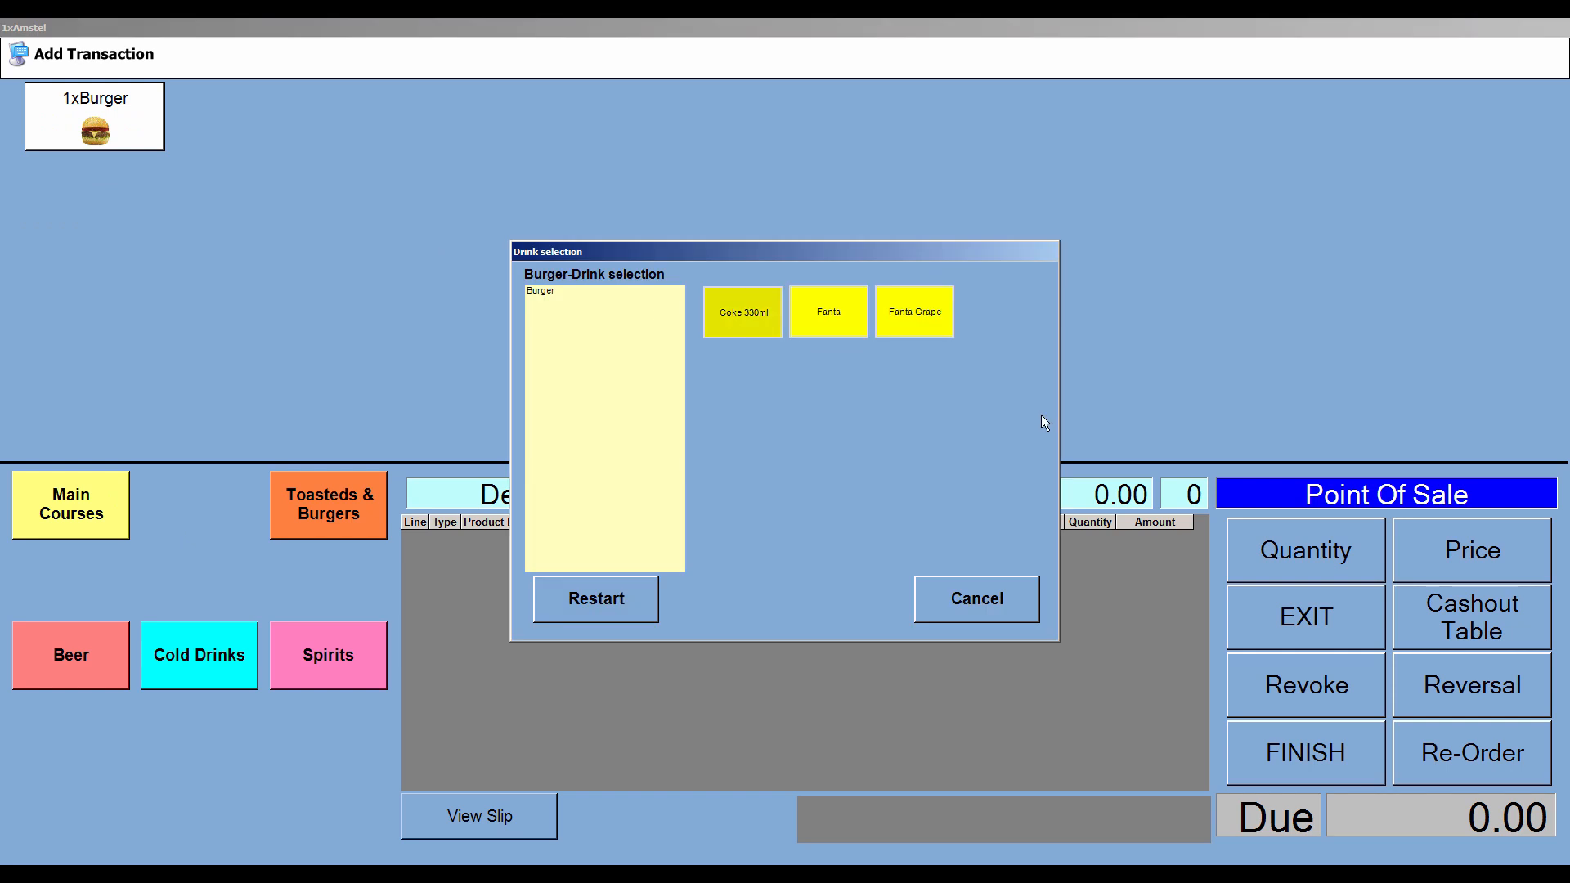
{"action": "left_click", "coordinate": [742, 317]}
{"action": "left_click", "coordinate": [855, 399]}
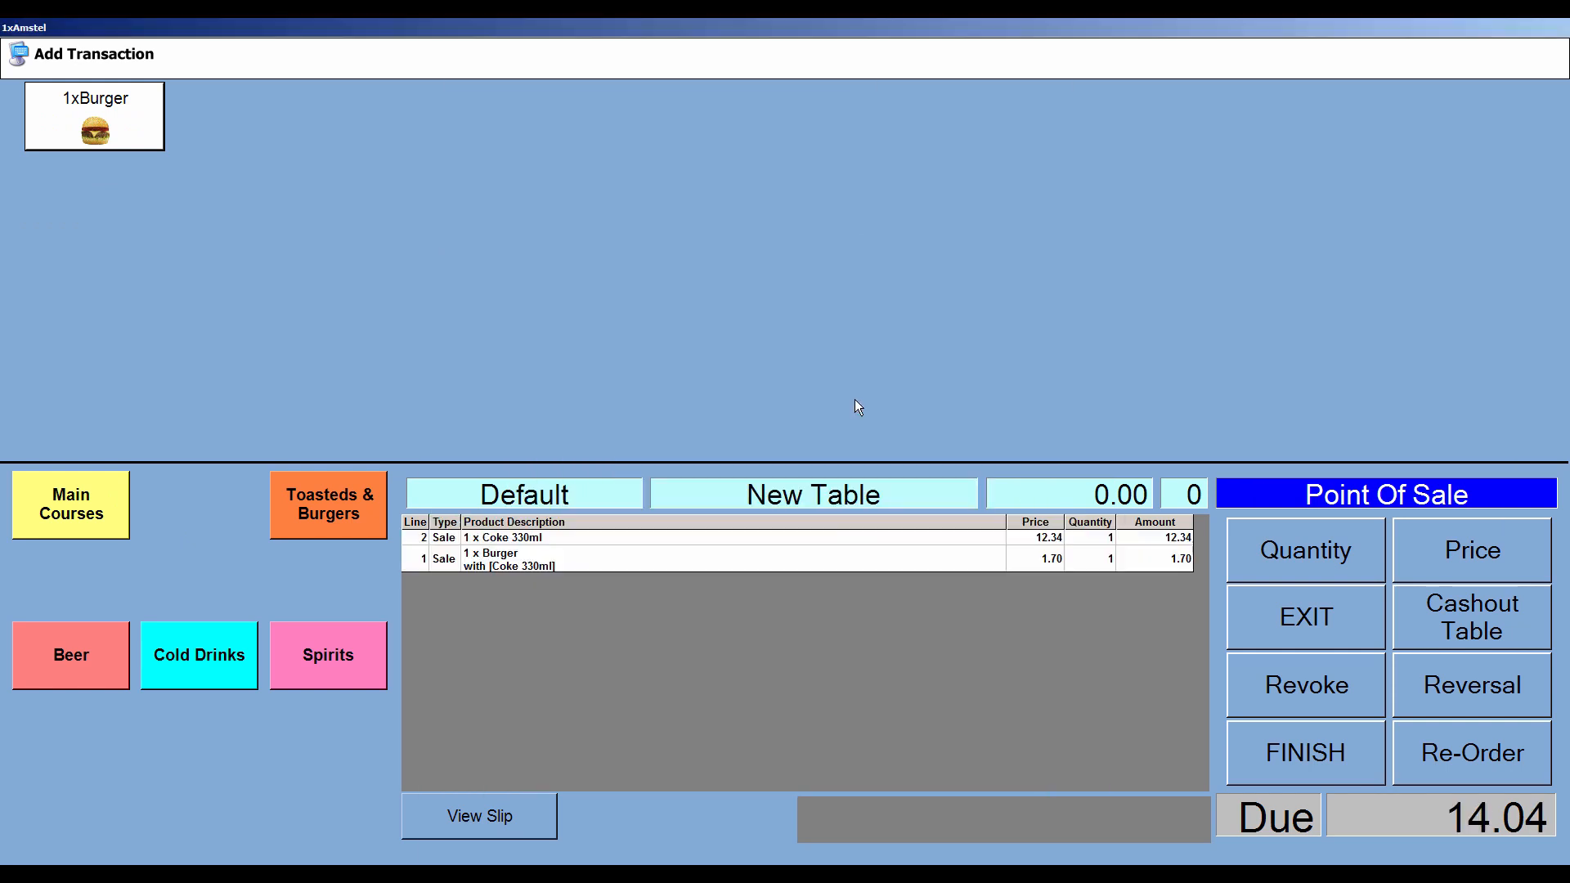
{"action": "left_click", "coordinate": [1333, 753]}
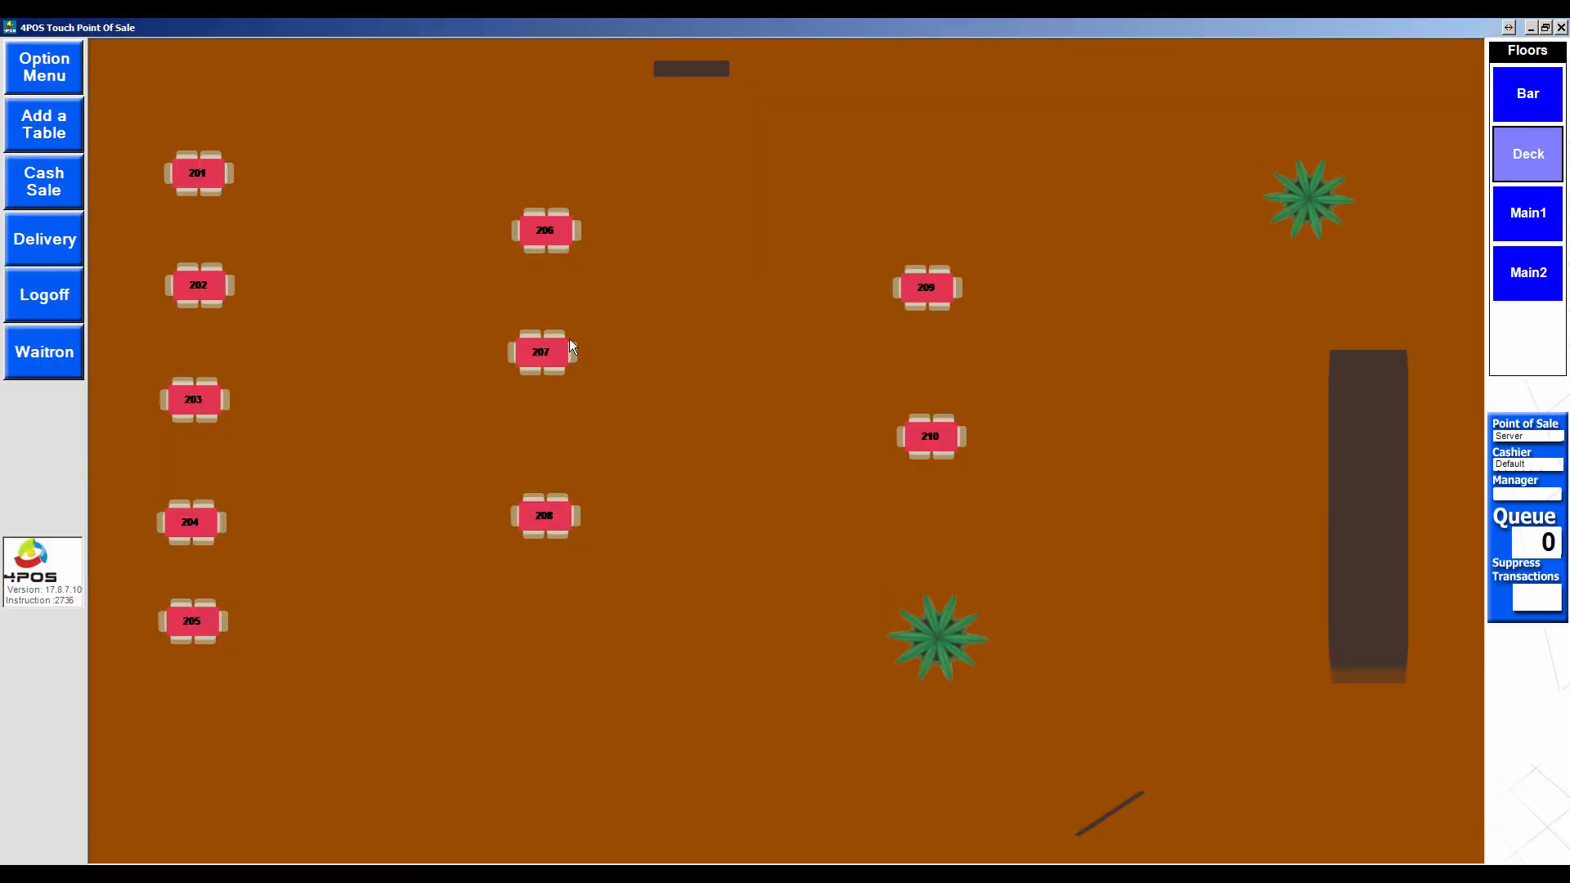
Select table 201 and save the printed order as document.pdf, replacing the existing file.
{"action": "left_click", "coordinate": [202, 180]}
{"action": "key", "text": "Return"}
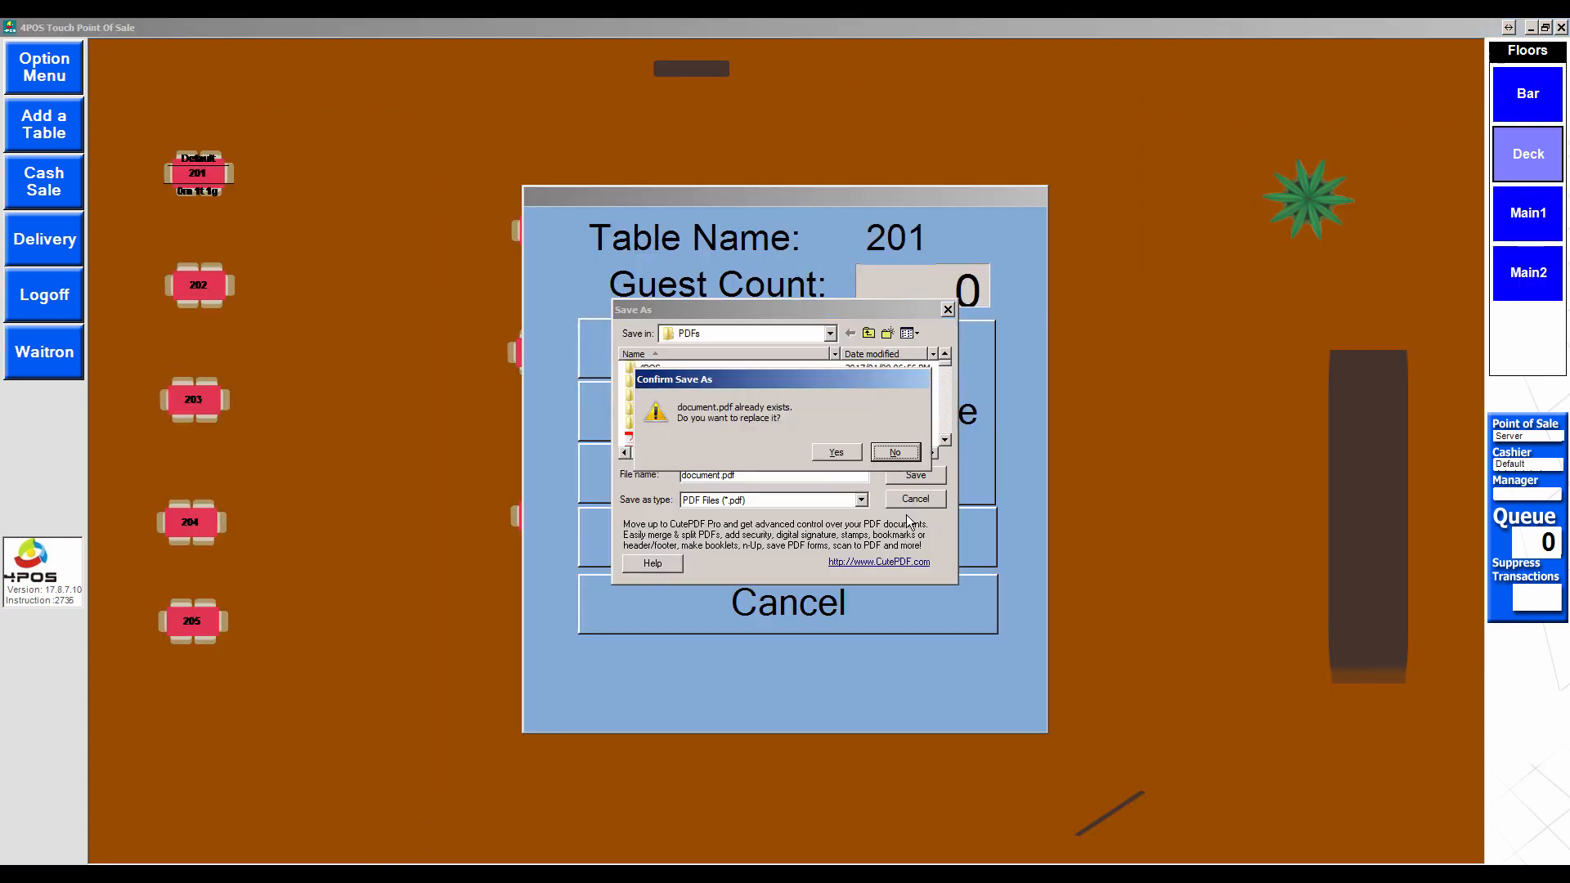
{"action": "left_click", "coordinate": [852, 455]}
{"action": "left_click", "coordinate": [874, 548]}
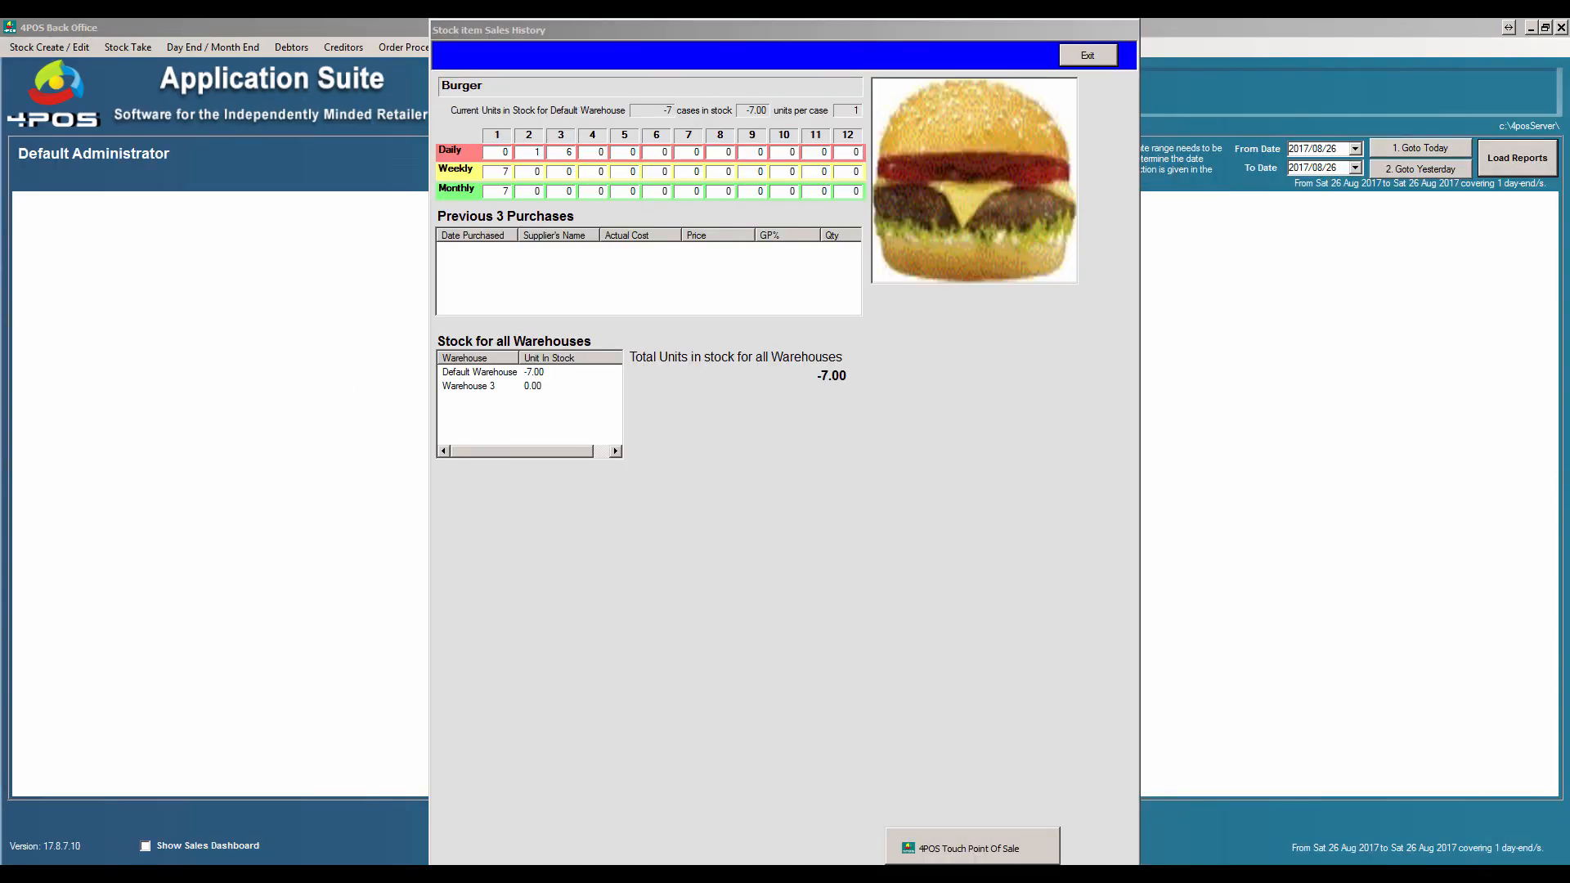
Switch to 4POS Touch Point Of Sale, cash out table 201 with a R 50 cash tender, and cancel saving the printout as a PDF.
{"action": "left_click", "coordinate": [972, 849]}
{"action": "left_click", "coordinate": [210, 190]}
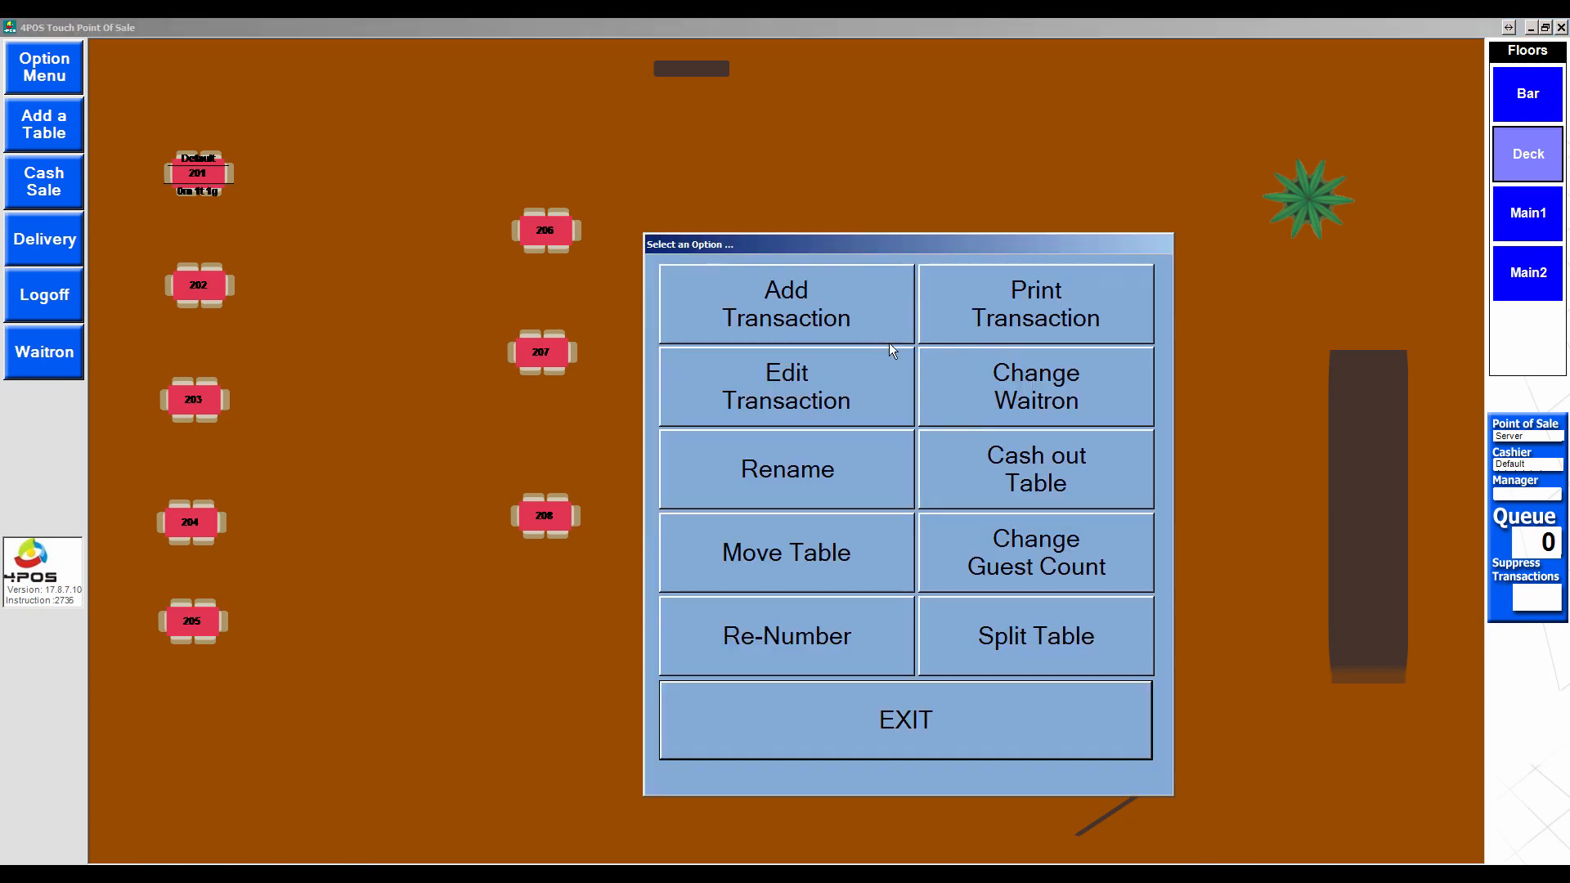
{"action": "left_click", "coordinate": [1002, 479]}
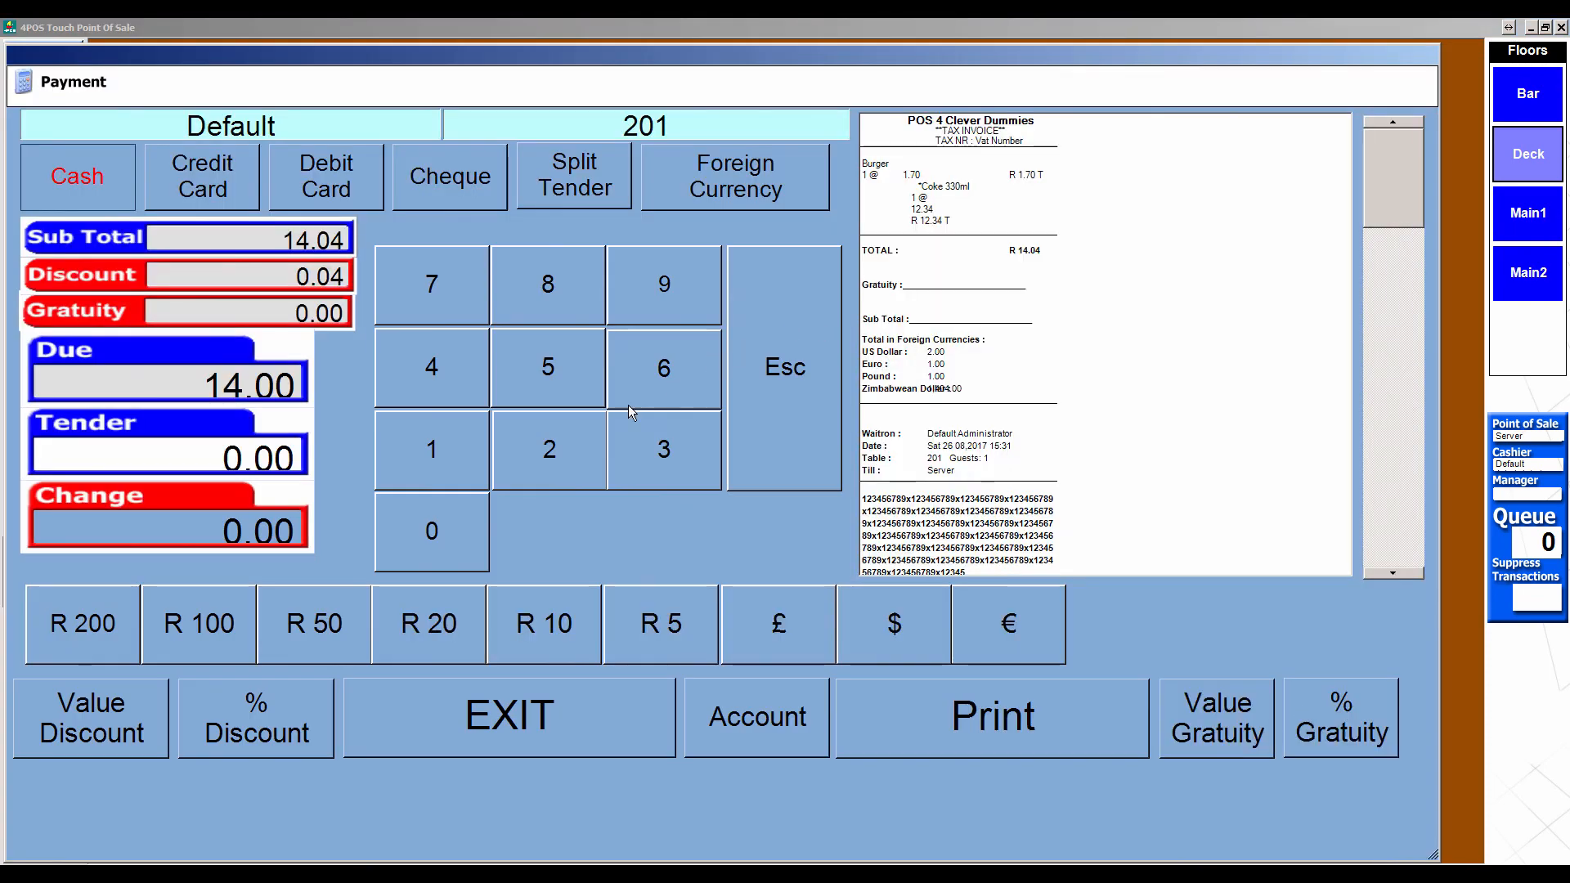
{"action": "left_click", "coordinate": [302, 628]}
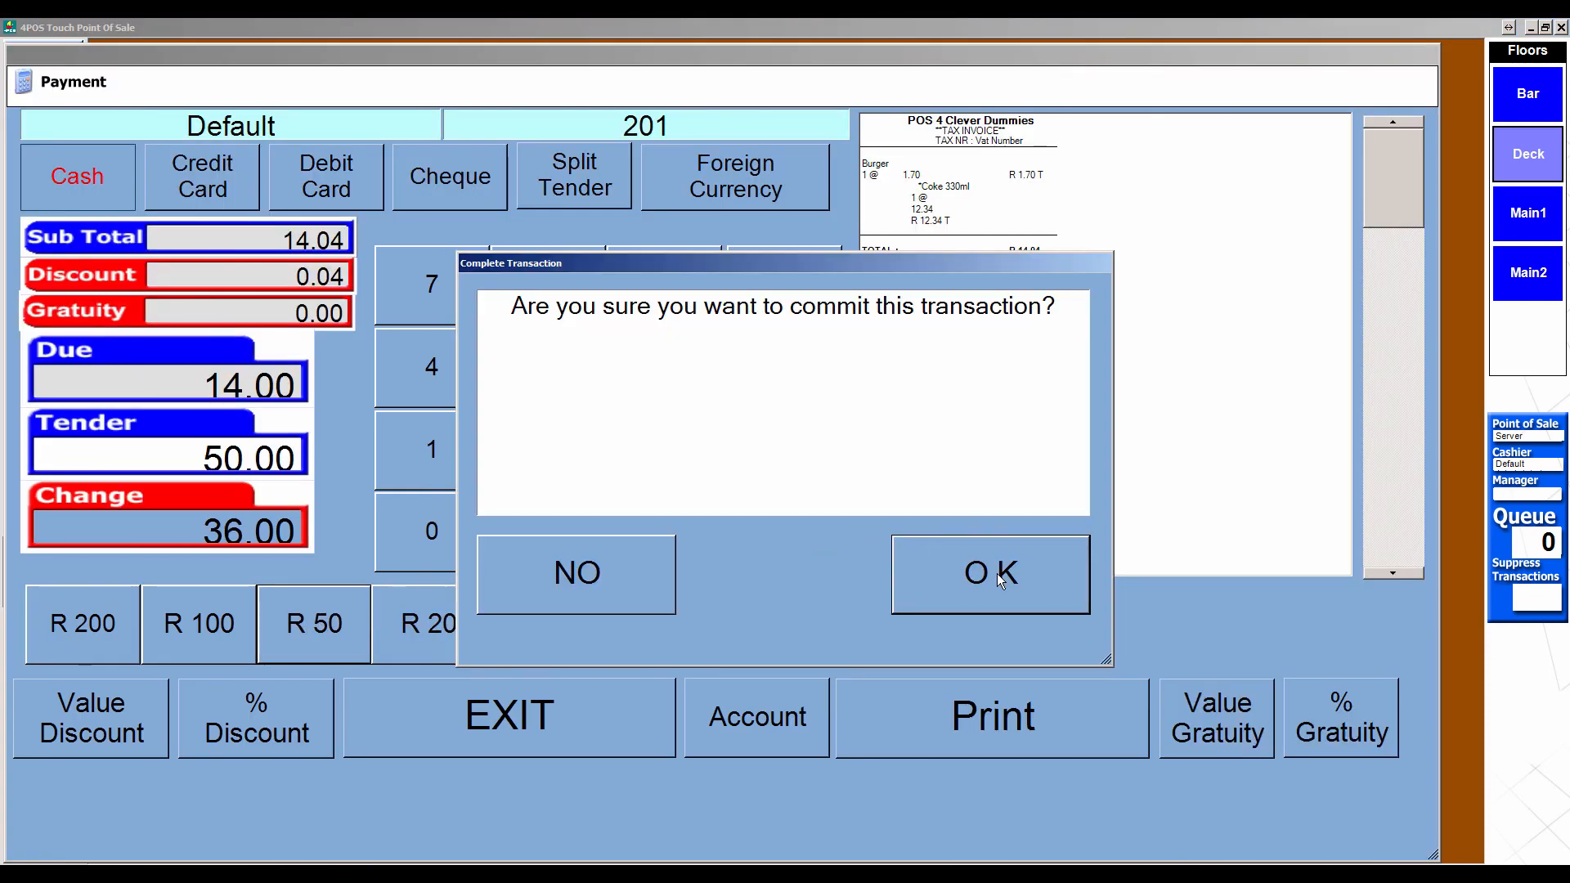
{"action": "left_click", "coordinate": [998, 573]}
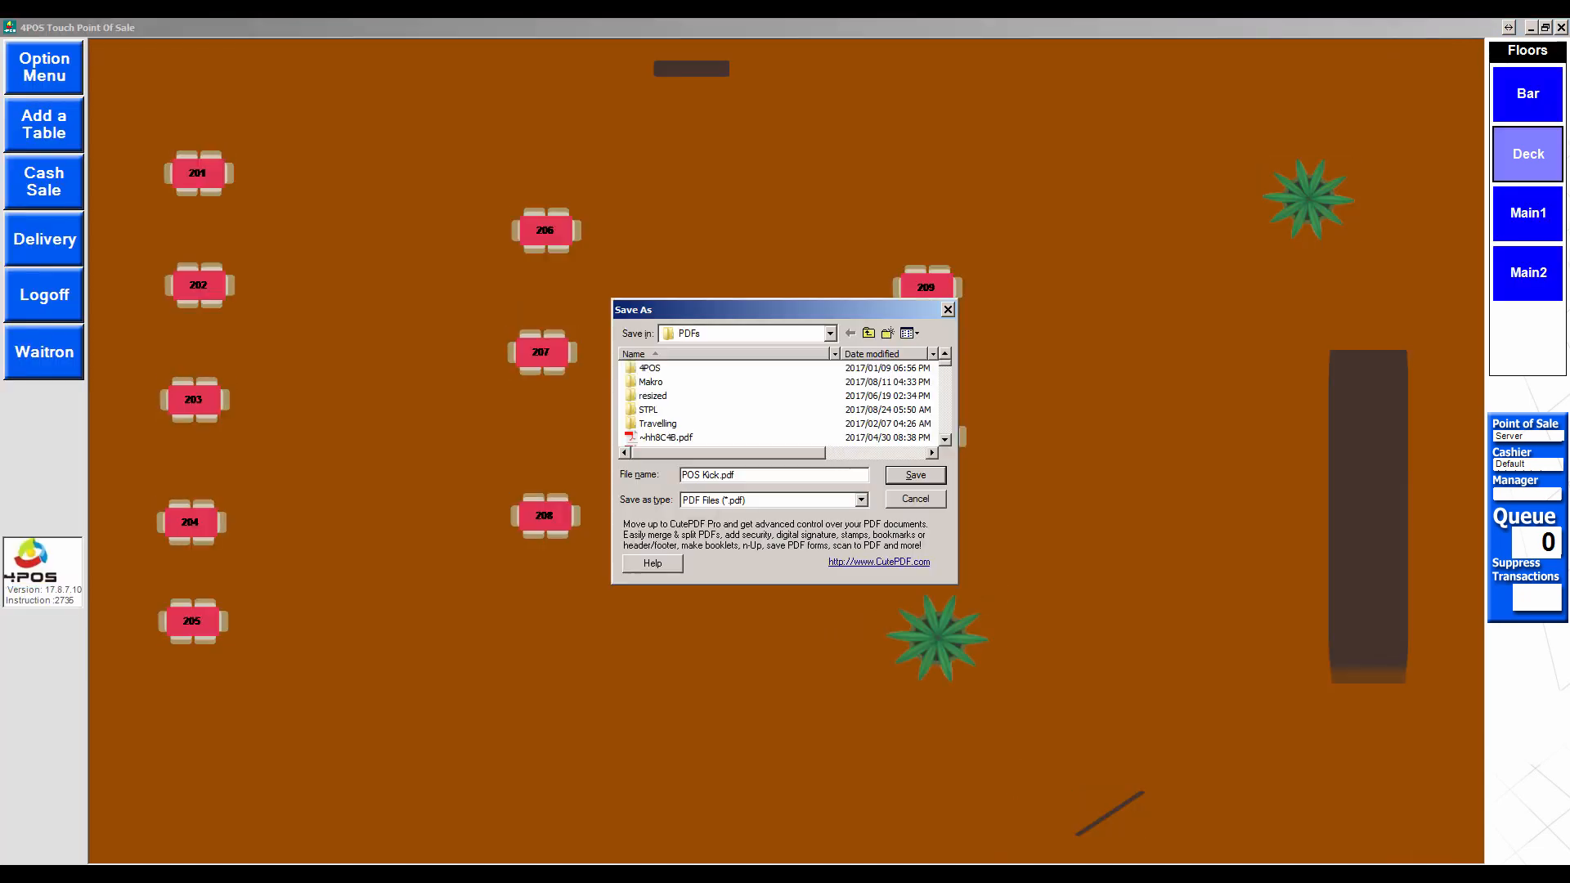
{"action": "left_click", "coordinate": [933, 505]}
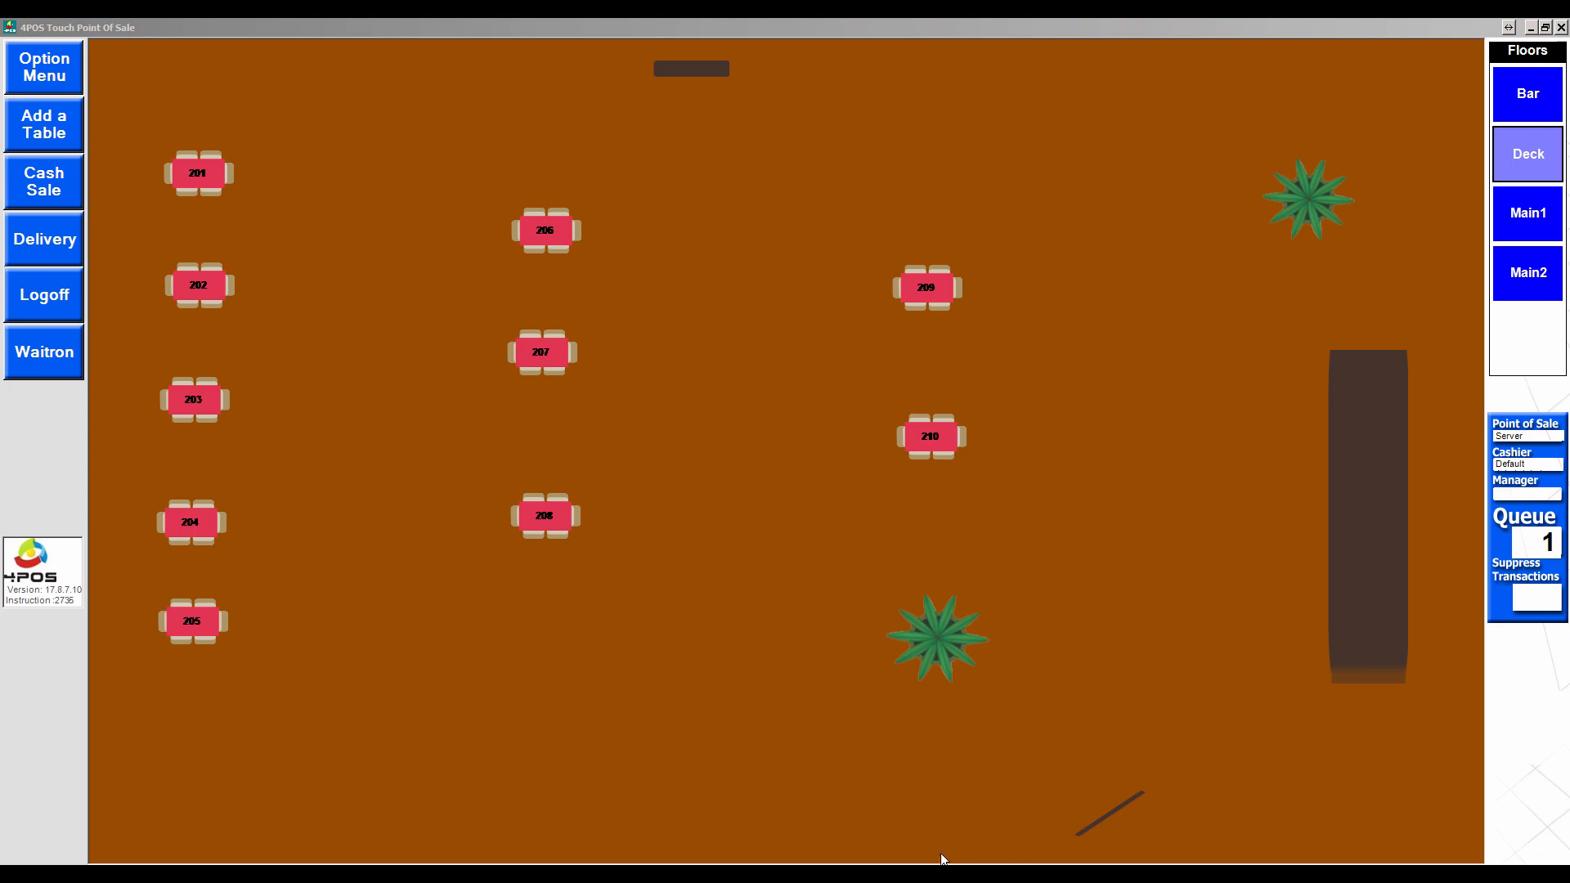
Switch back to 4POS Back Office and close the Burger's Sales History, its item details and the stock item selection.
{"action": "mouse_move", "coordinate": [891, 875]}
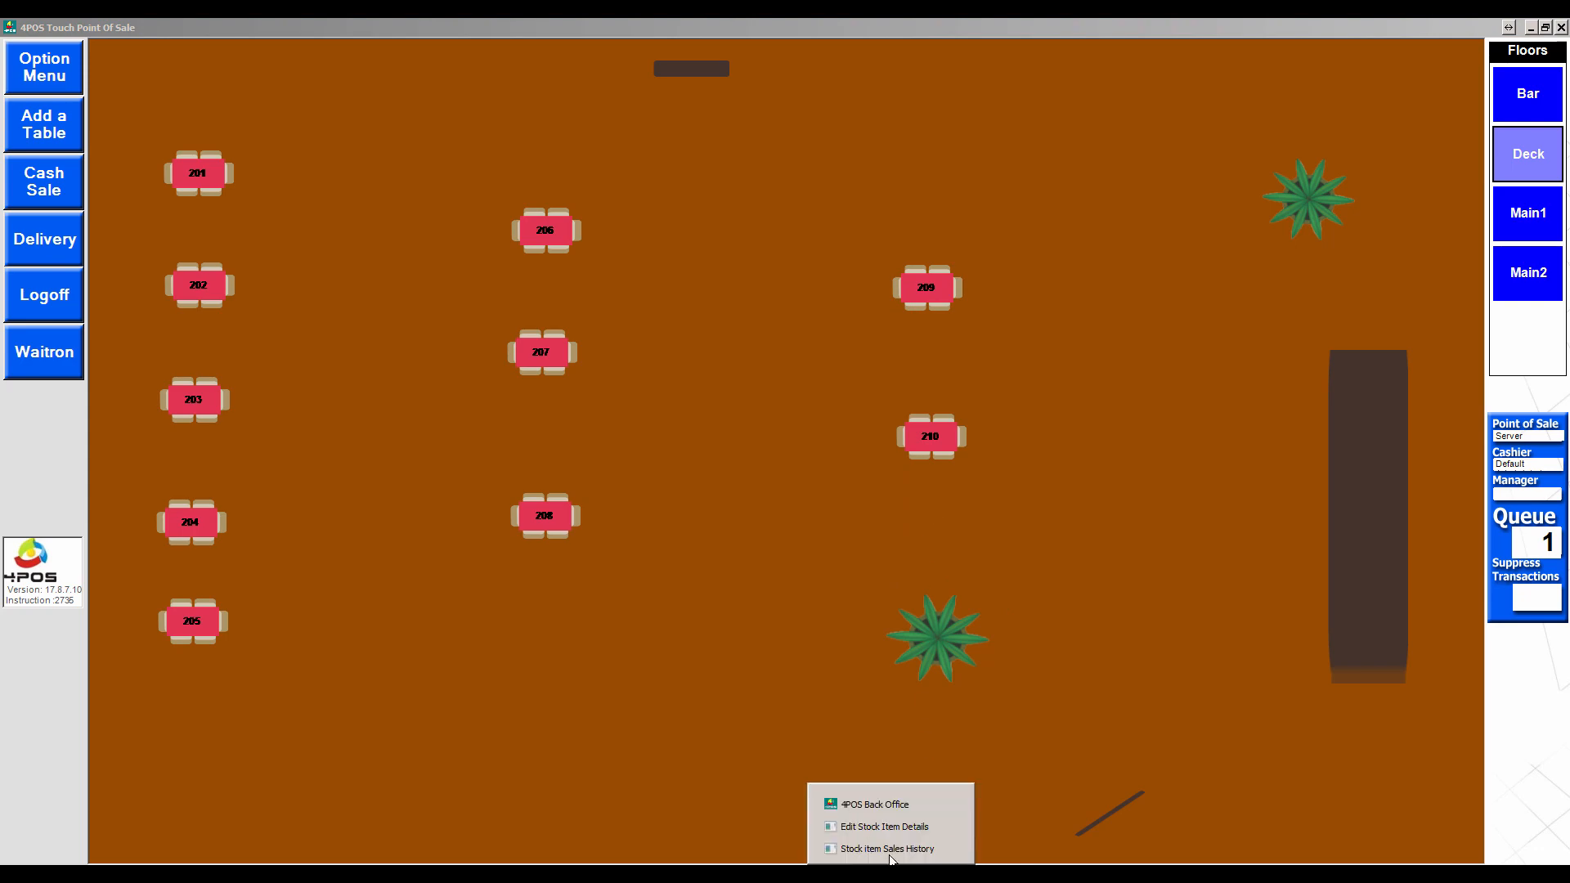
{"action": "left_click", "coordinate": [948, 849]}
{"action": "left_click", "coordinate": [1087, 55]}
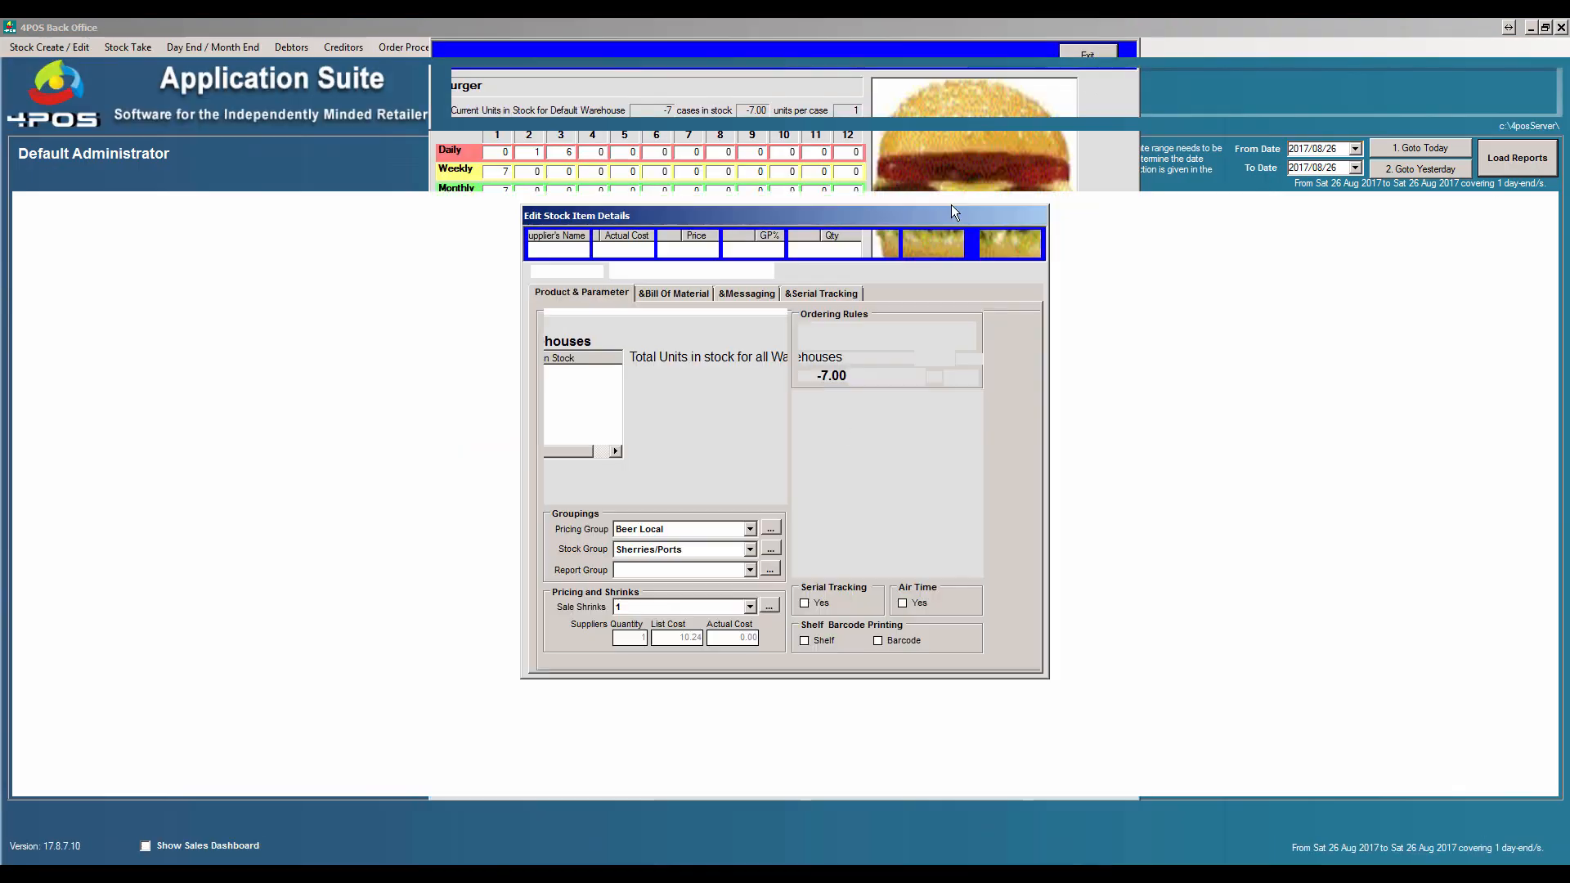
{"action": "left_click", "coordinate": [1013, 243]}
{"action": "left_click", "coordinate": [889, 551]}
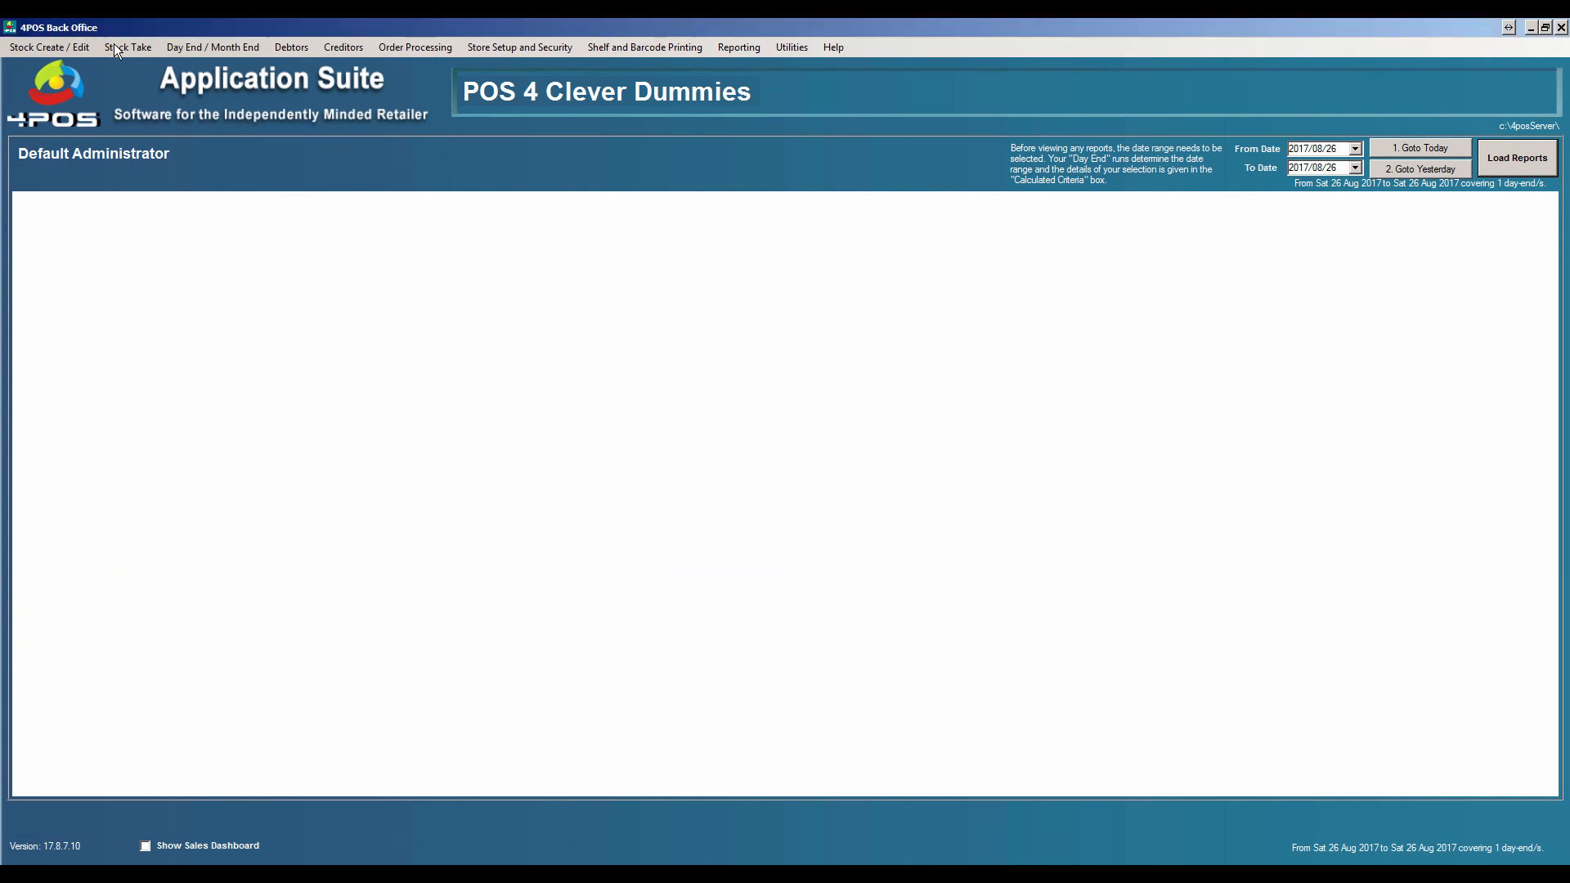
Run a Point Of Sale update using the Update All option.
{"action": "left_click", "coordinate": [56, 47]}
{"action": "left_click", "coordinate": [111, 157]}
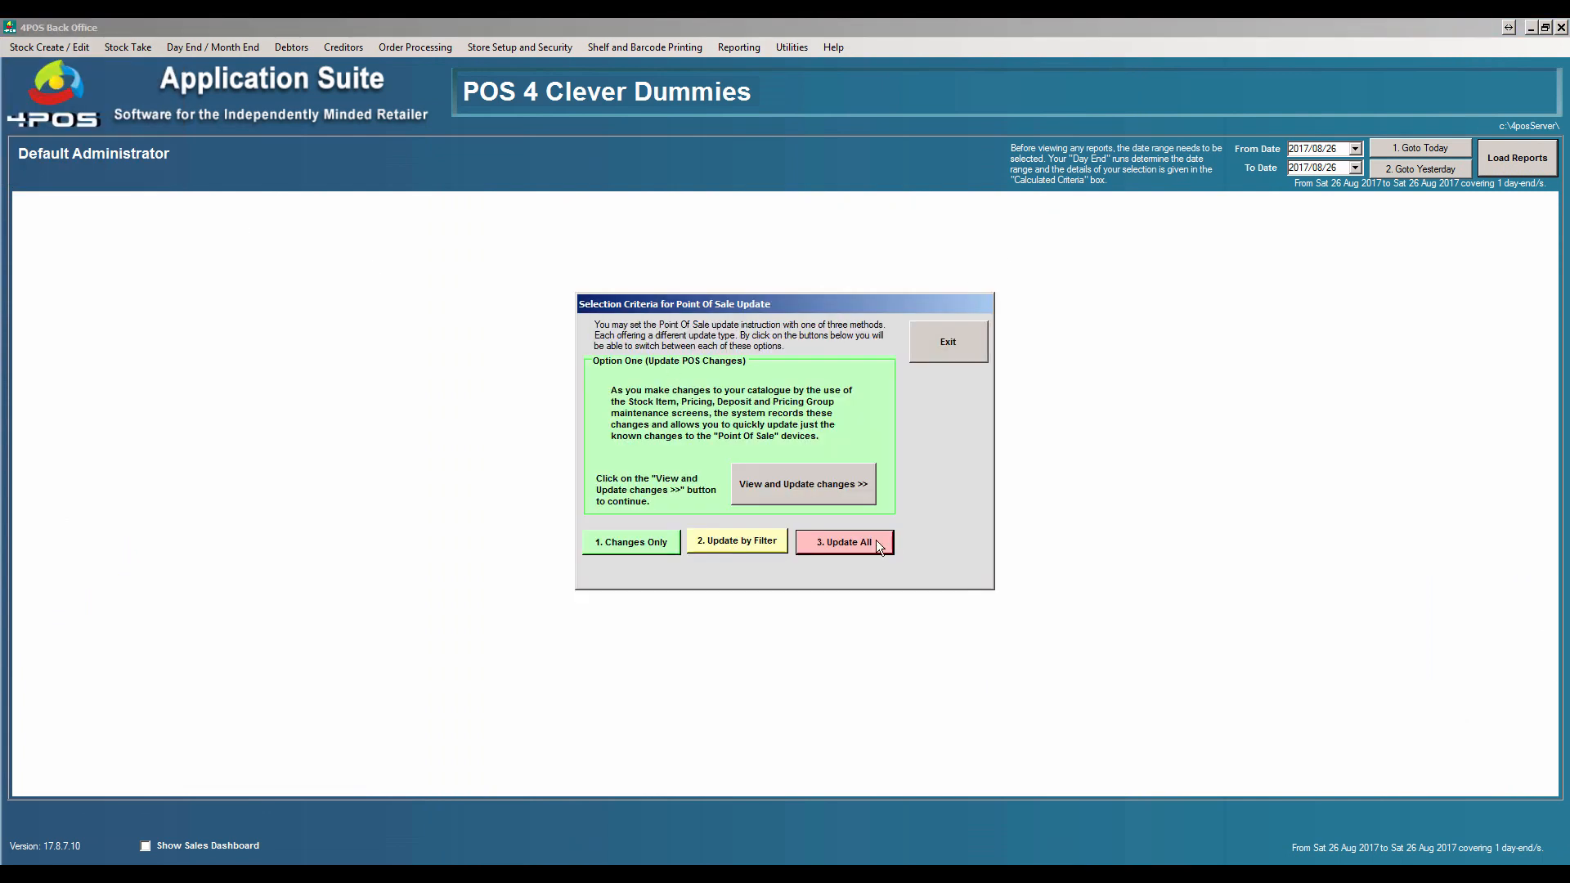
{"action": "left_click", "coordinate": [875, 551]}
{"action": "left_click", "coordinate": [885, 365]}
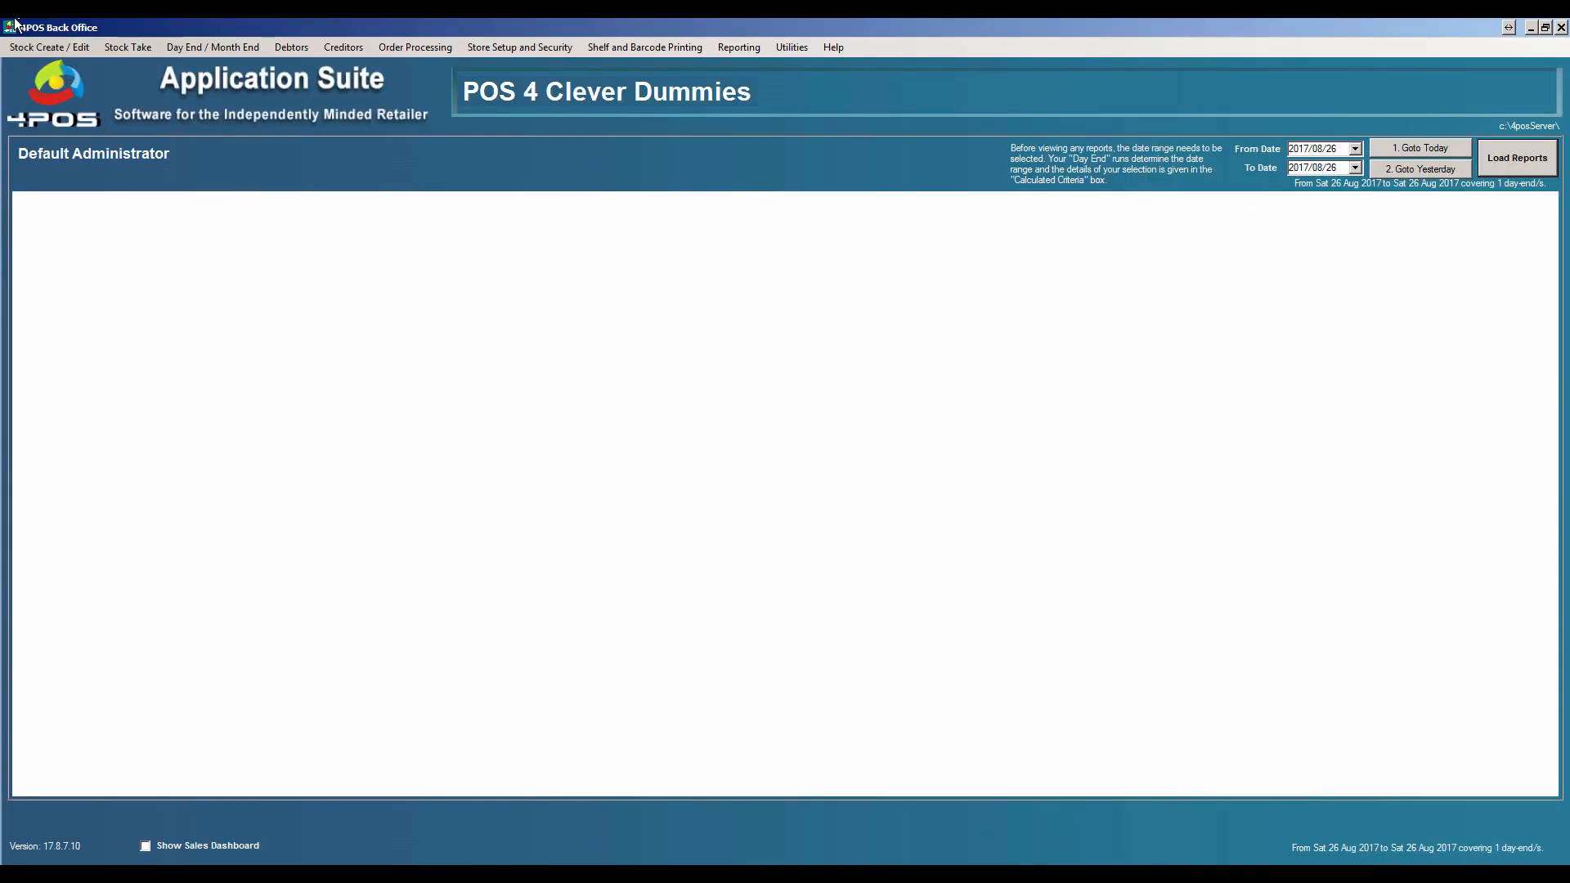
Find the Burger stock item, view its Sales History to check the units in stock, and close the item.
{"action": "left_click", "coordinate": [62, 51]}
{"action": "left_click", "coordinate": [69, 82]}
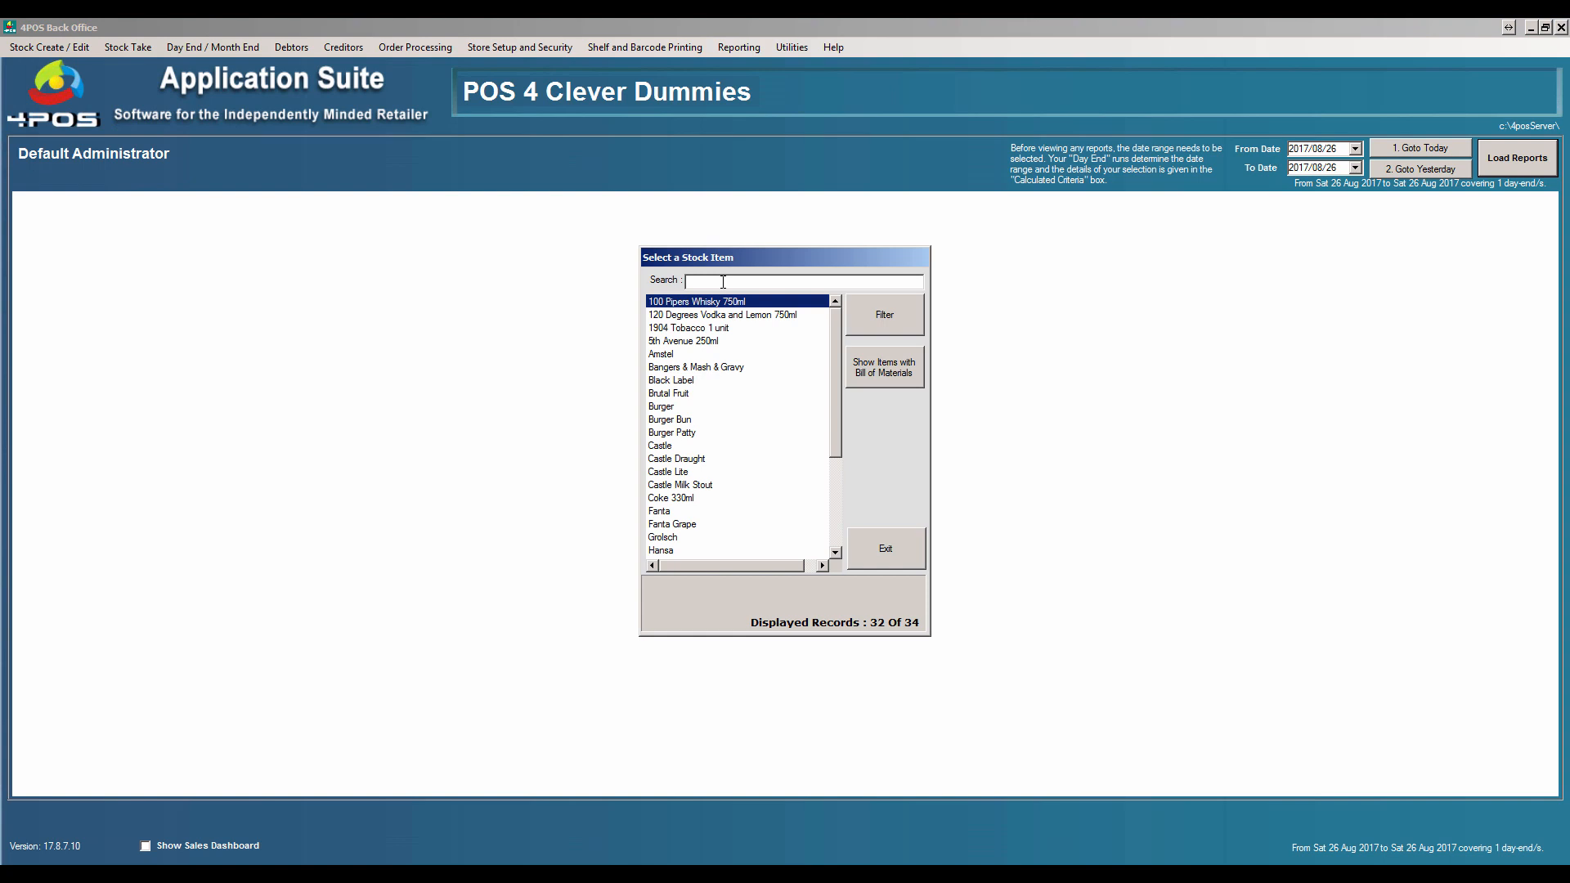
{"action": "type", "text": "burger"}
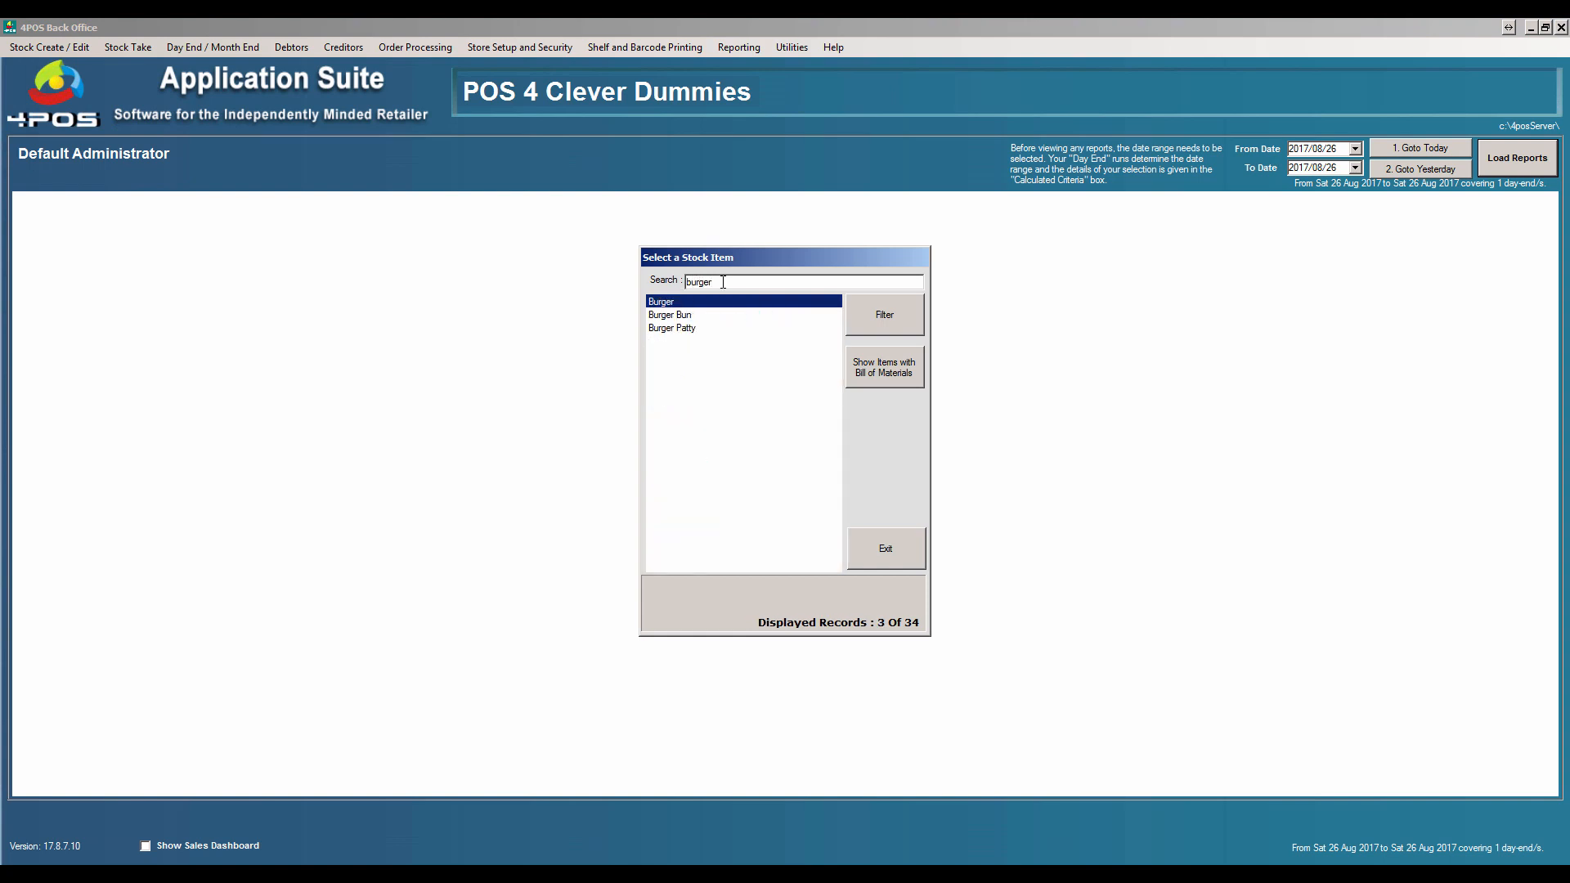
{"action": "double_click", "coordinate": [675, 303]}
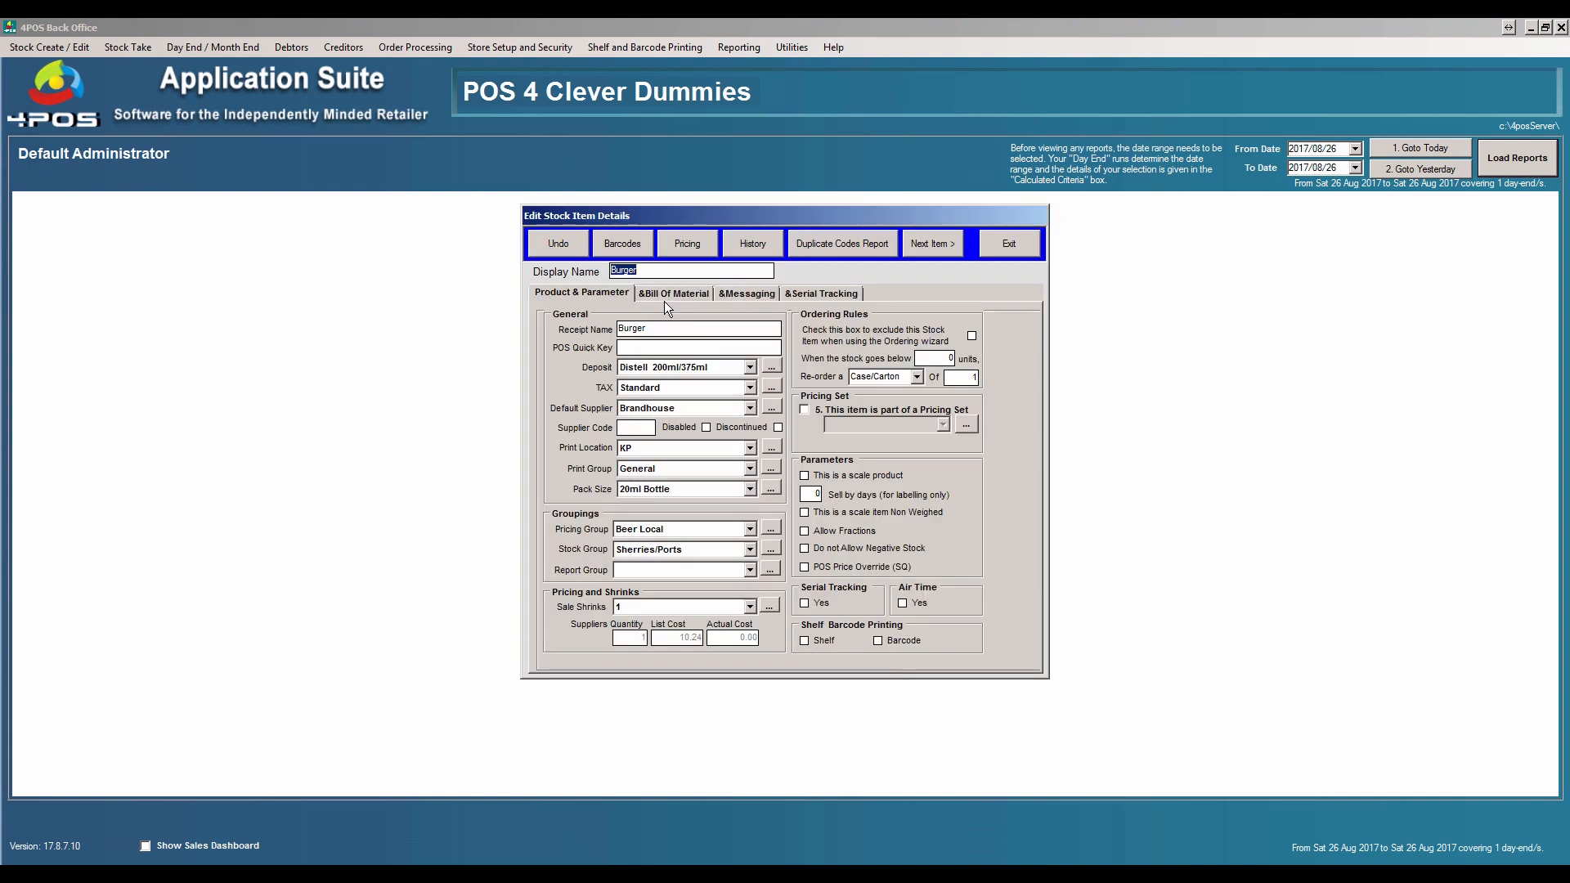
{"action": "left_click", "coordinate": [753, 235]}
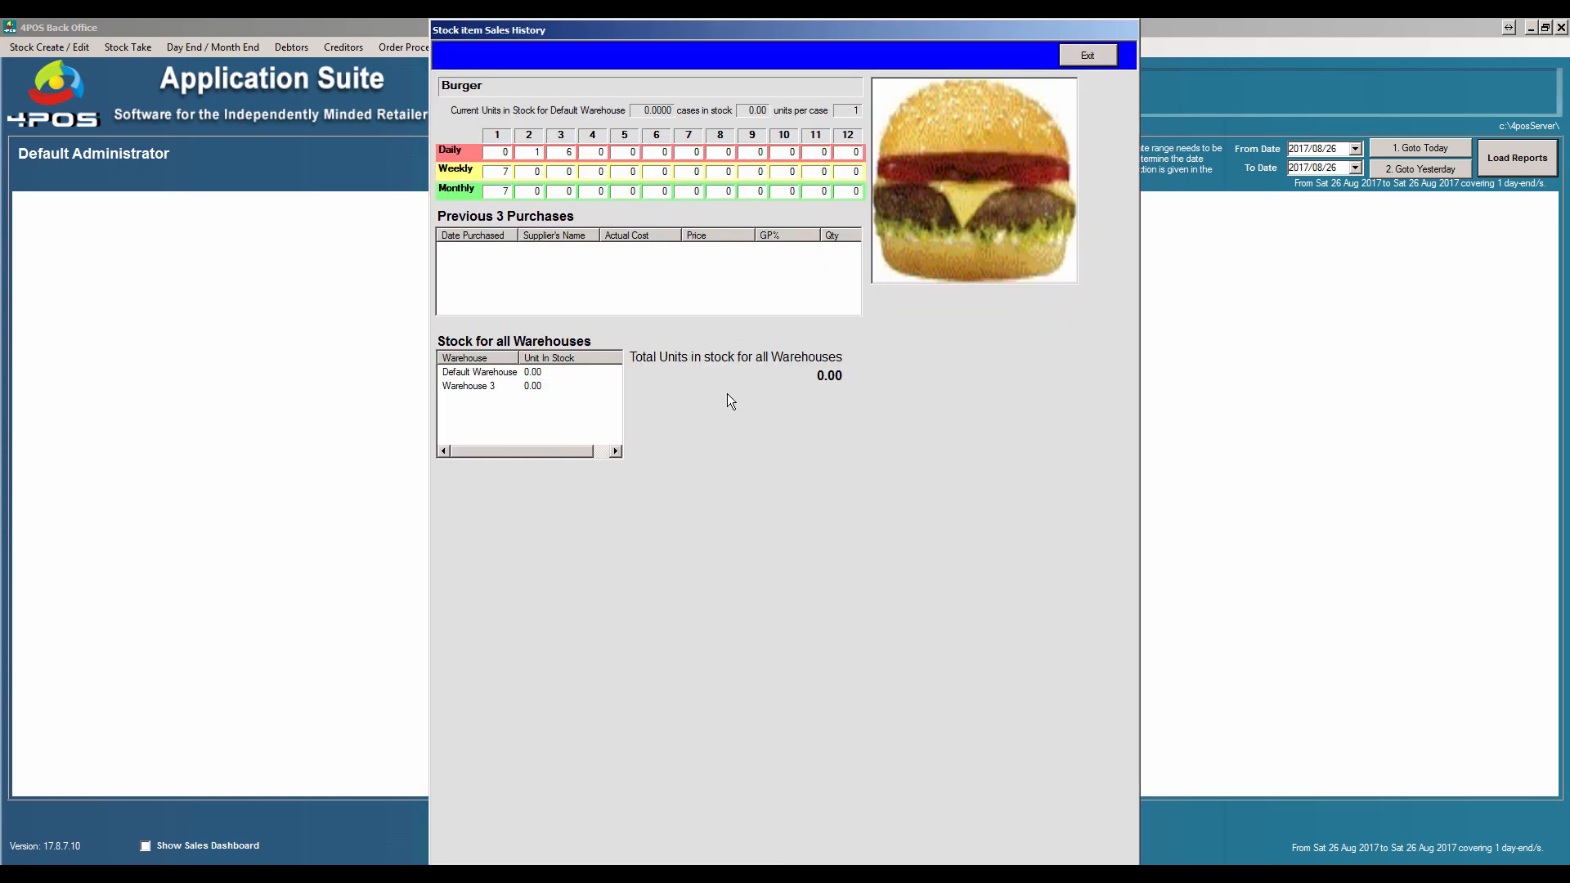
{"action": "left_click", "coordinate": [1088, 58]}
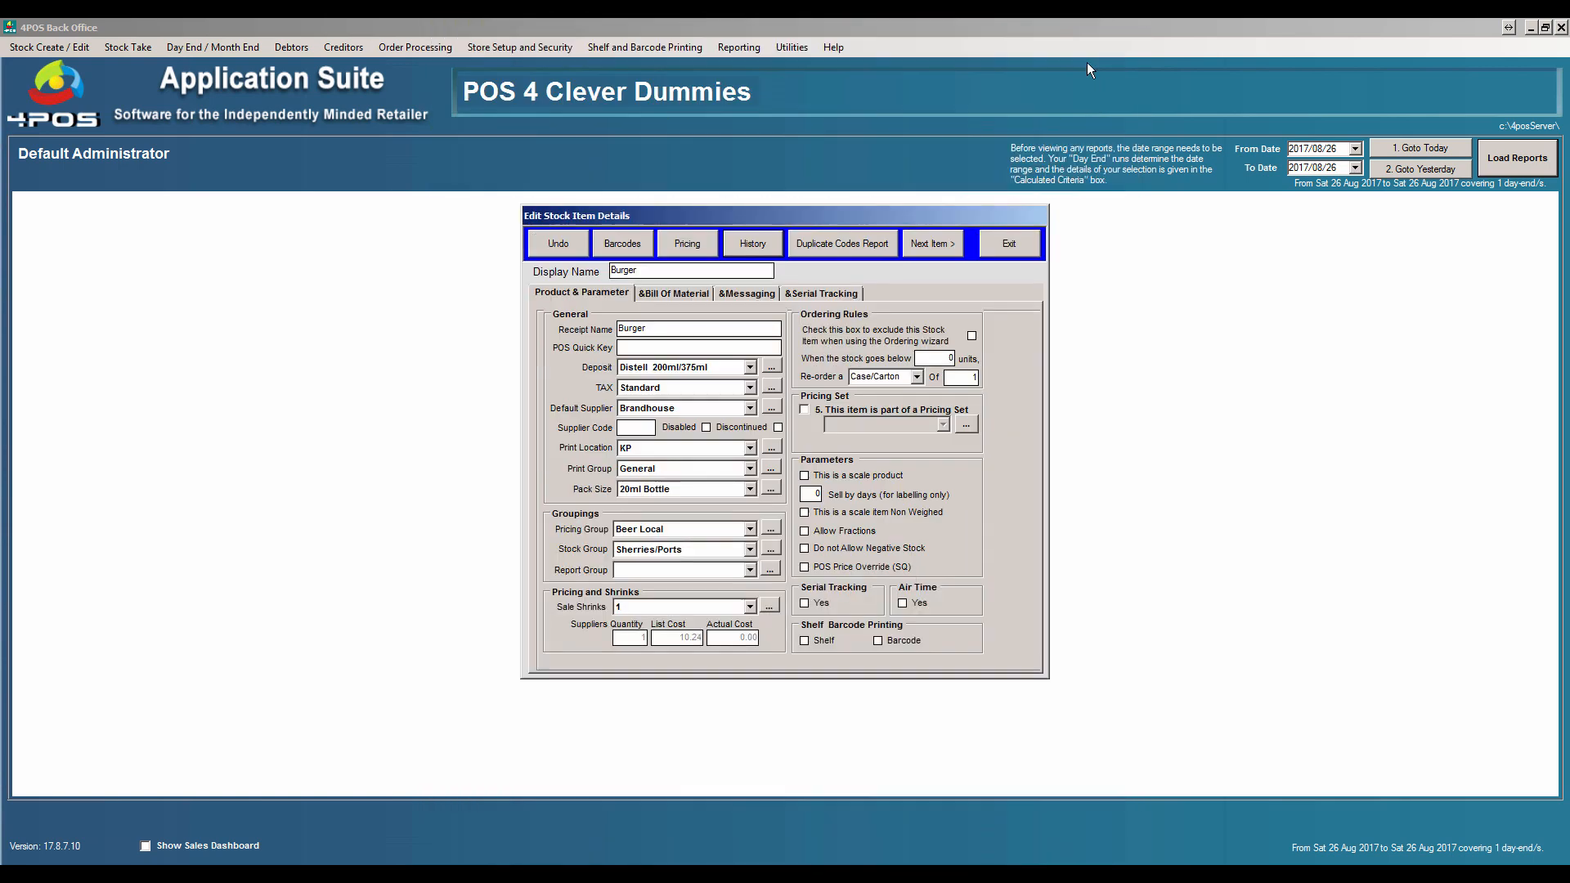
{"action": "left_click", "coordinate": [1011, 245]}
Search for tomato, view the Sales History of Tomato Kg to check its units in stock, and close the item.
{"action": "left_click_drag", "start_coordinate": [723, 284], "coordinate": [645, 280]}
{"action": "type", "text": "tomat"}
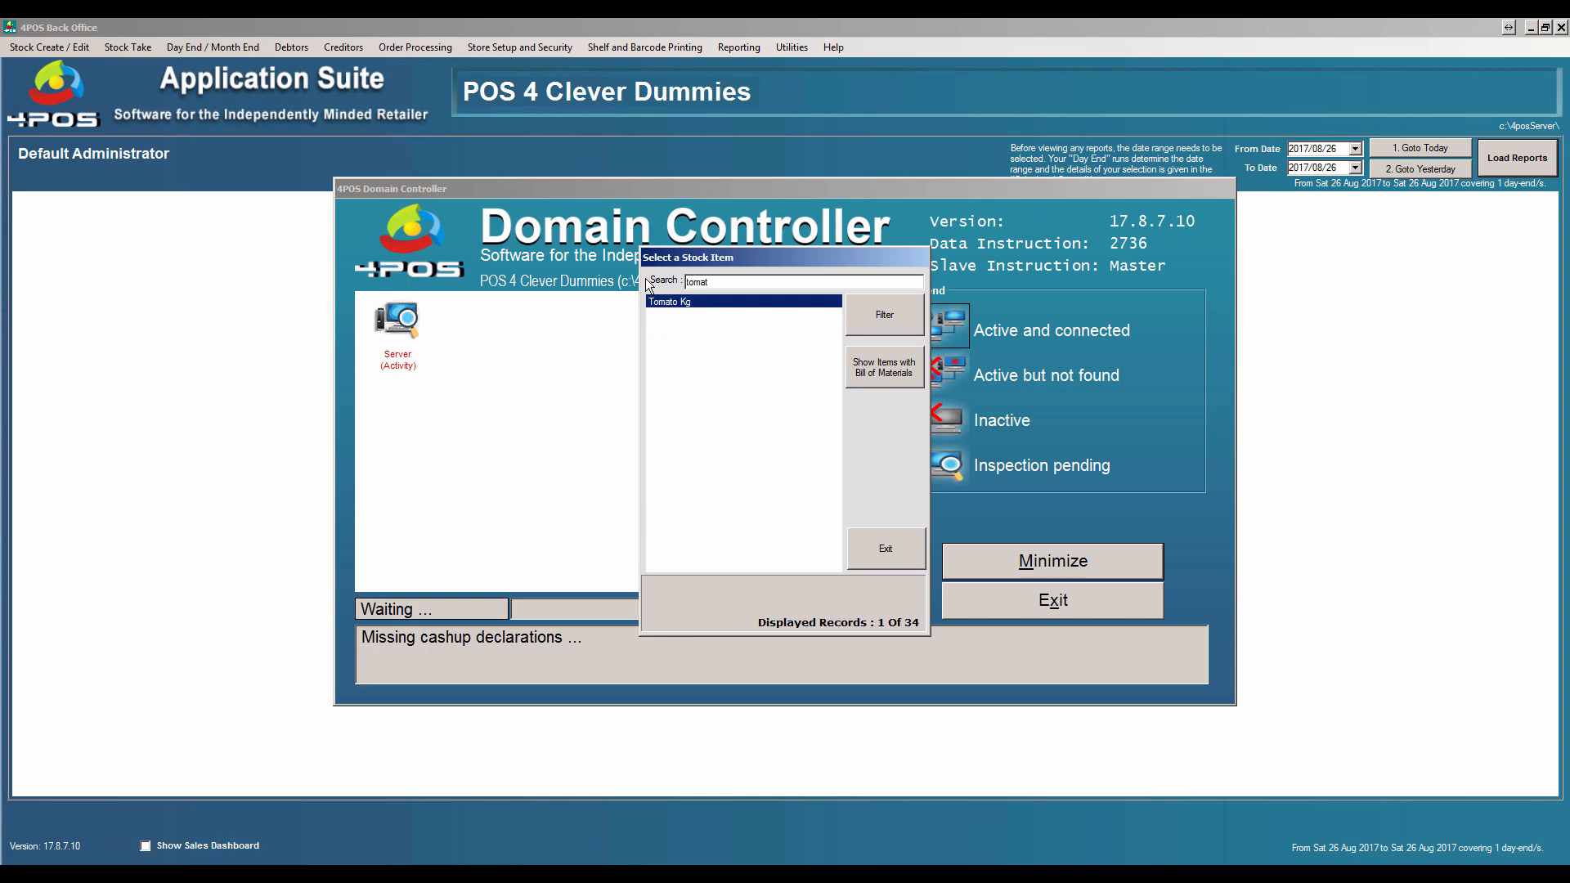
{"action": "double_click", "coordinate": [709, 336]}
{"action": "left_click", "coordinate": [751, 238]}
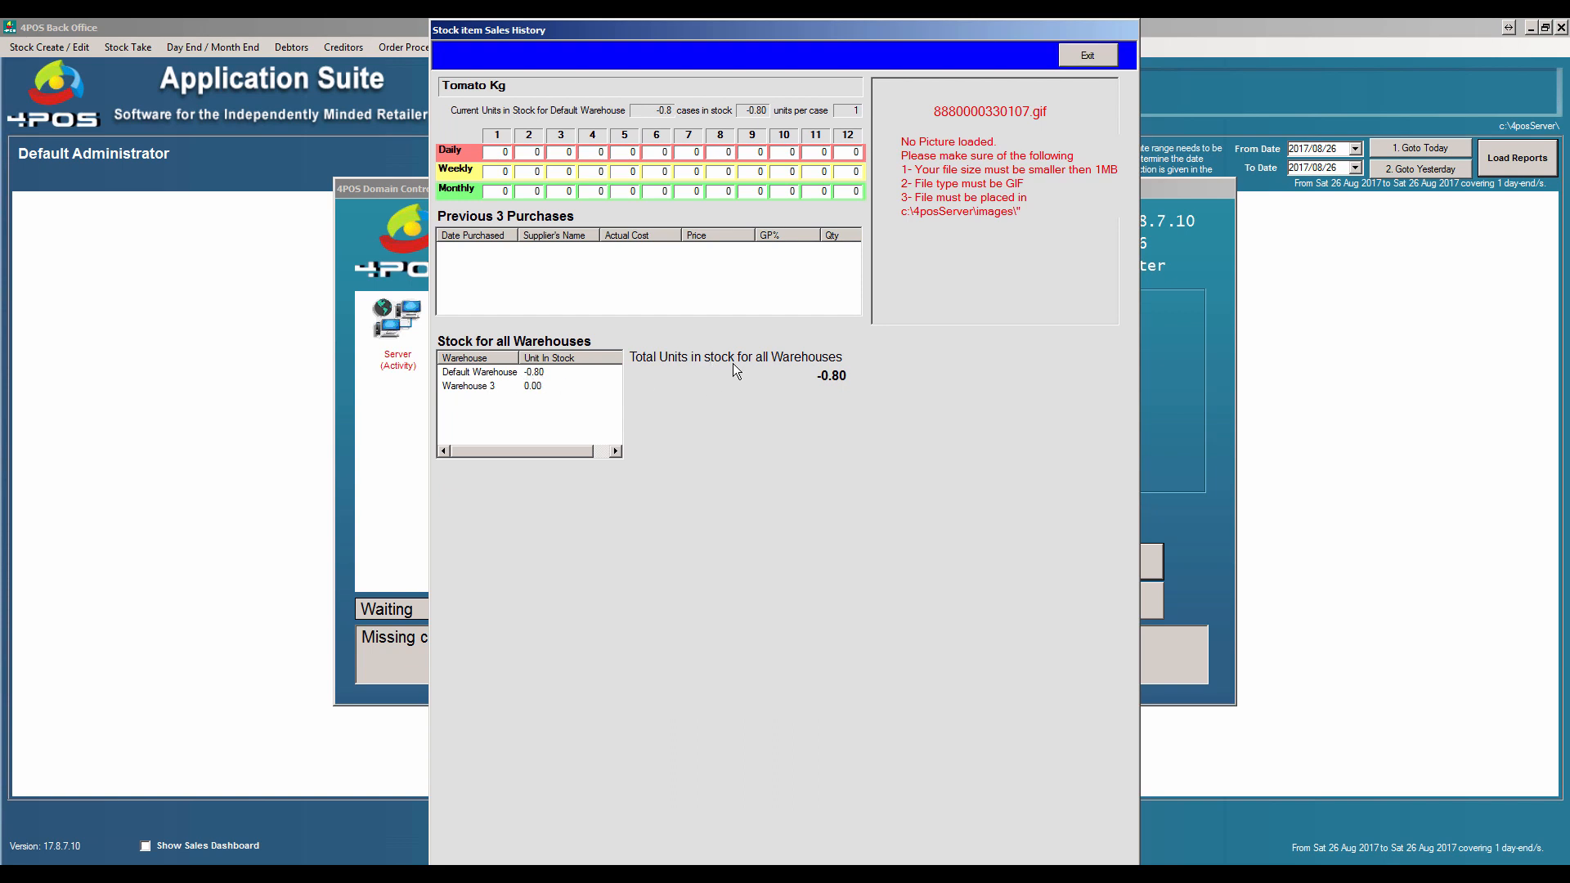
{"action": "left_click", "coordinate": [1081, 60]}
{"action": "left_click", "coordinate": [1027, 245]}
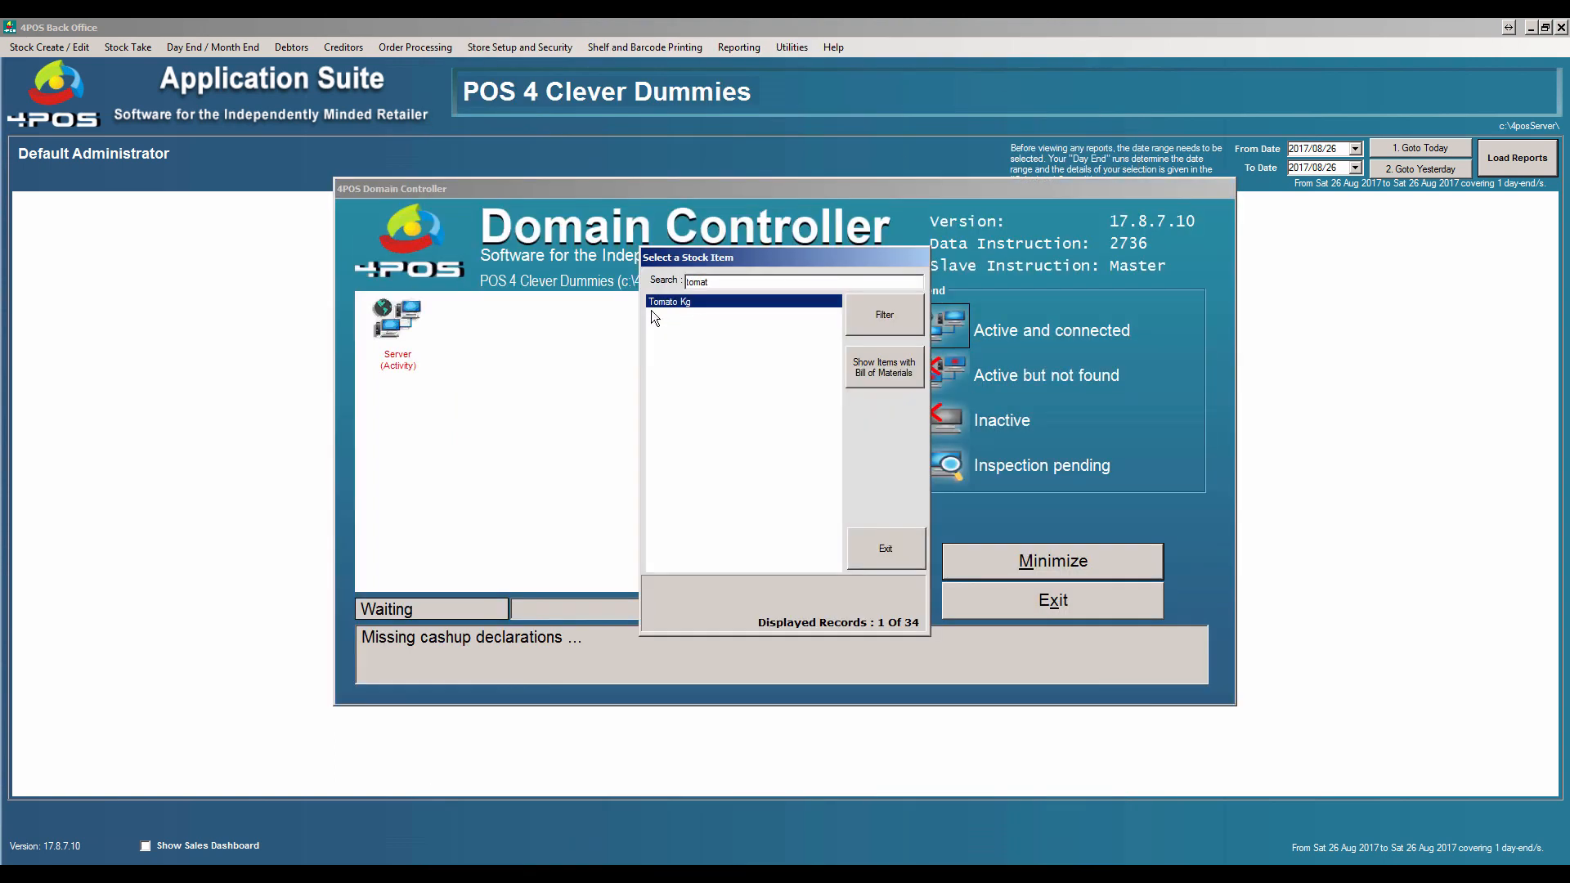
Search for bun, open the Burger Bun item, and check its supplier quantity, cost and pricing.
{"action": "left_click_drag", "start_coordinate": [723, 282], "coordinate": [666, 281]}
{"action": "type", "text": "bun"}
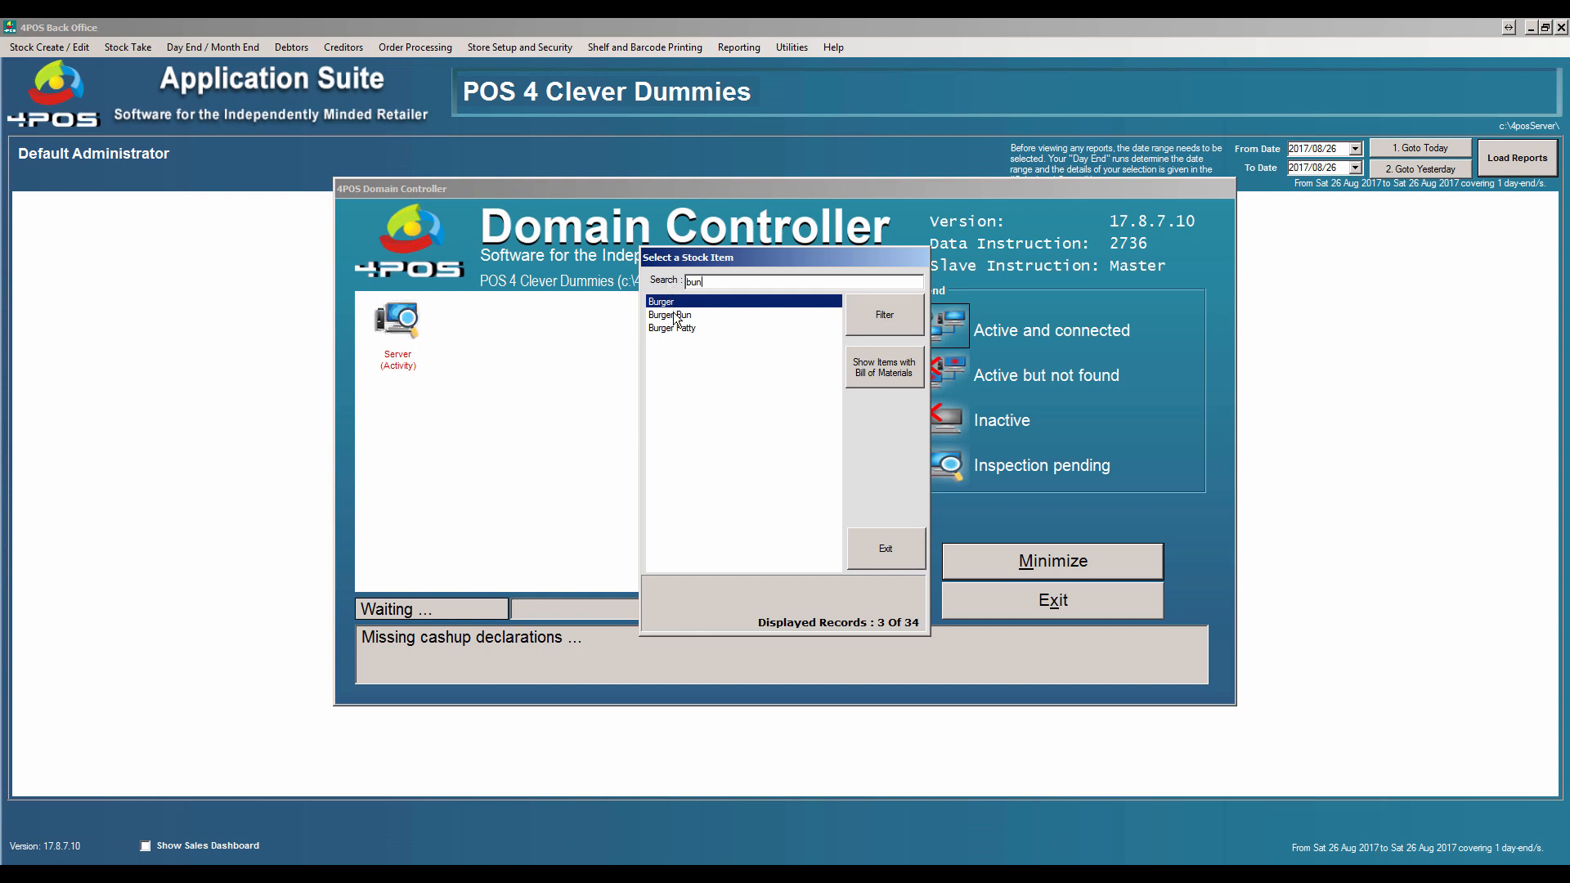
{"action": "left_click", "coordinate": [675, 316]}
{"action": "double_click", "coordinate": [674, 315]}
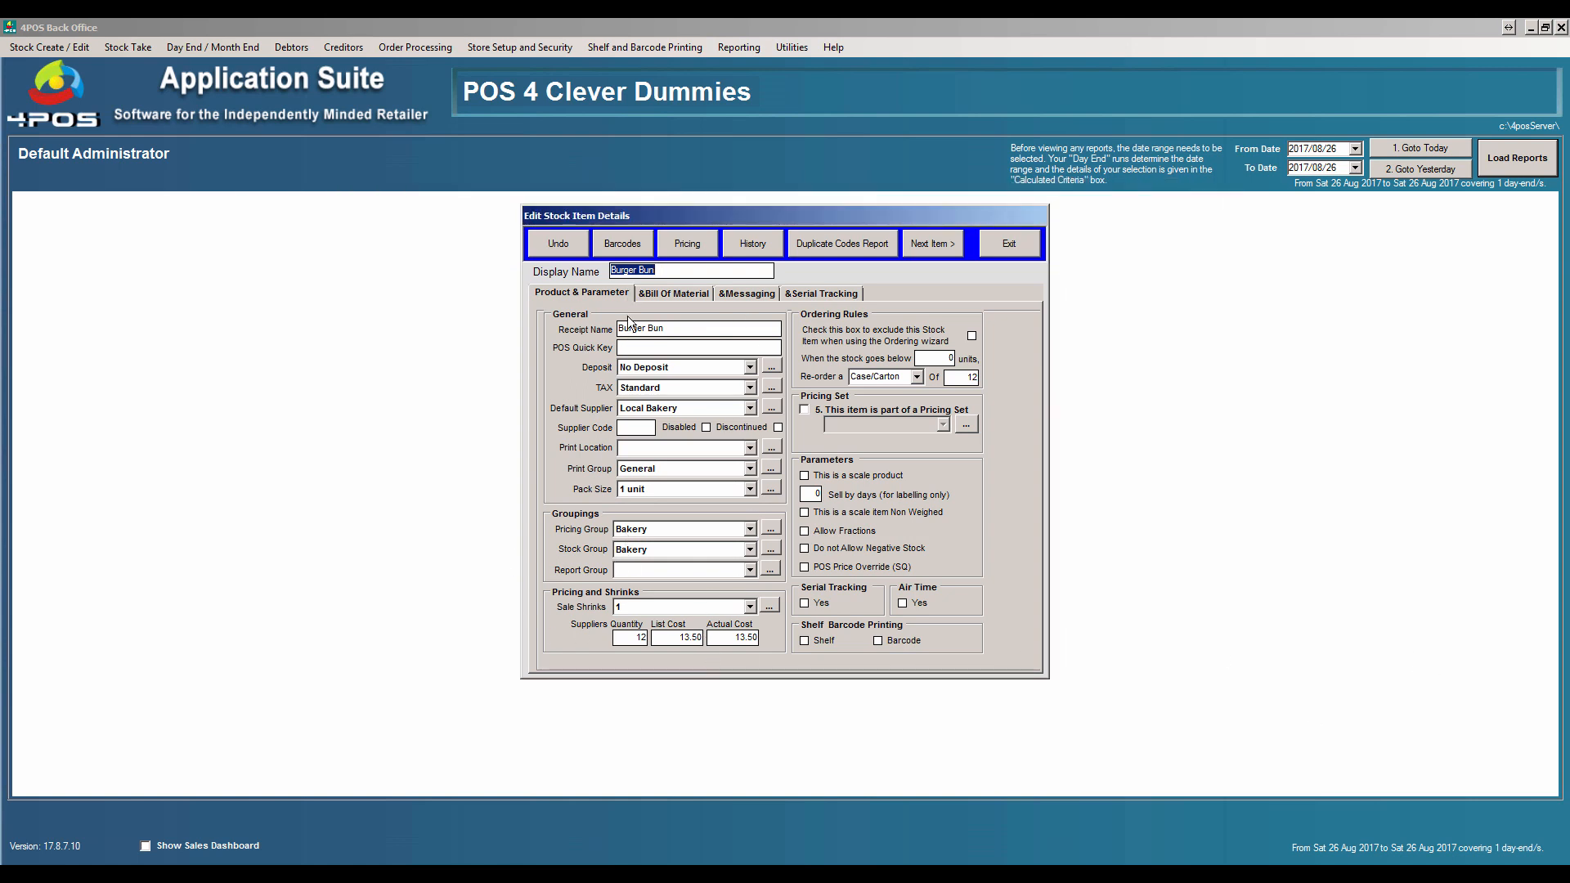
{"action": "left_click", "coordinate": [632, 638]}
{"action": "key", "text": "Tab"}
{"action": "left_click", "coordinate": [700, 250]}
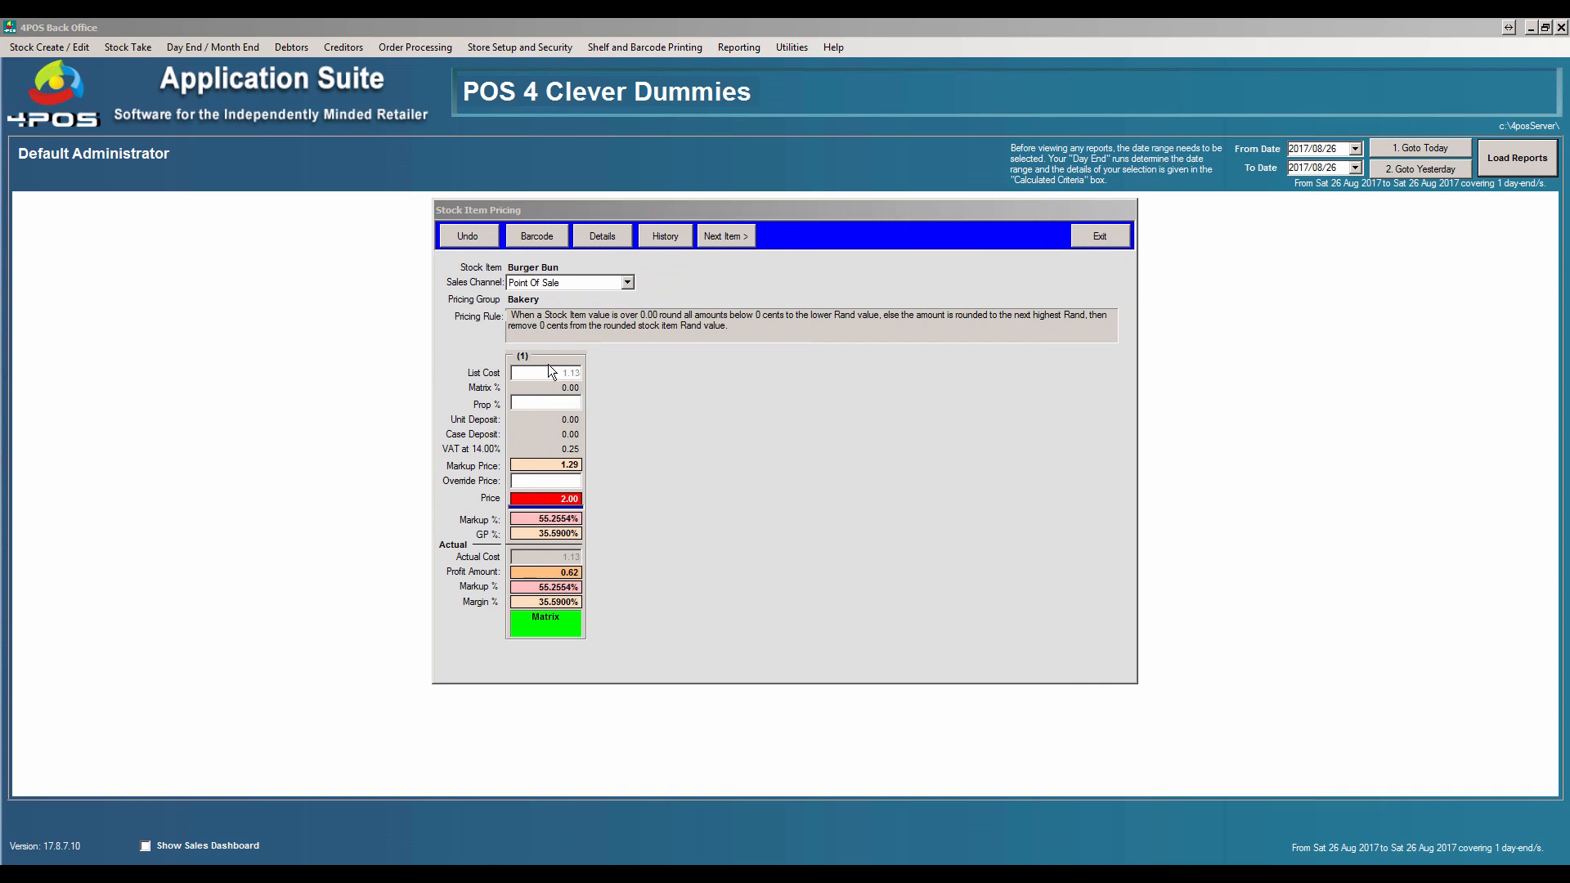
View the Burger Bun's Sales History to check its units in stock, and return to the stock item selection.
{"action": "left_click", "coordinate": [670, 236]}
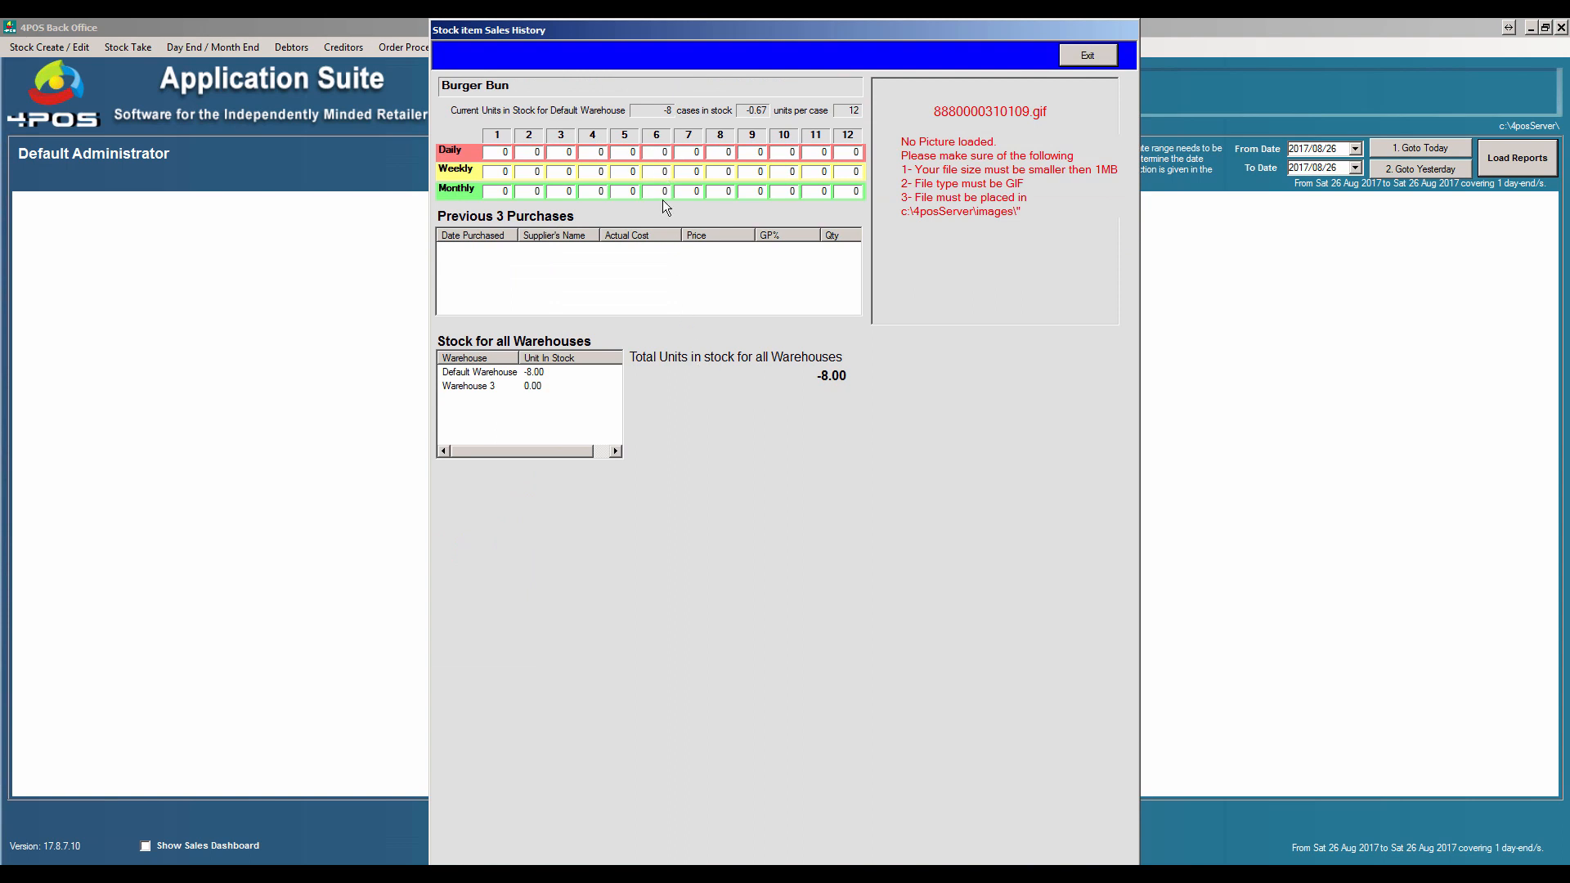
{"action": "left_click", "coordinate": [1079, 55]}
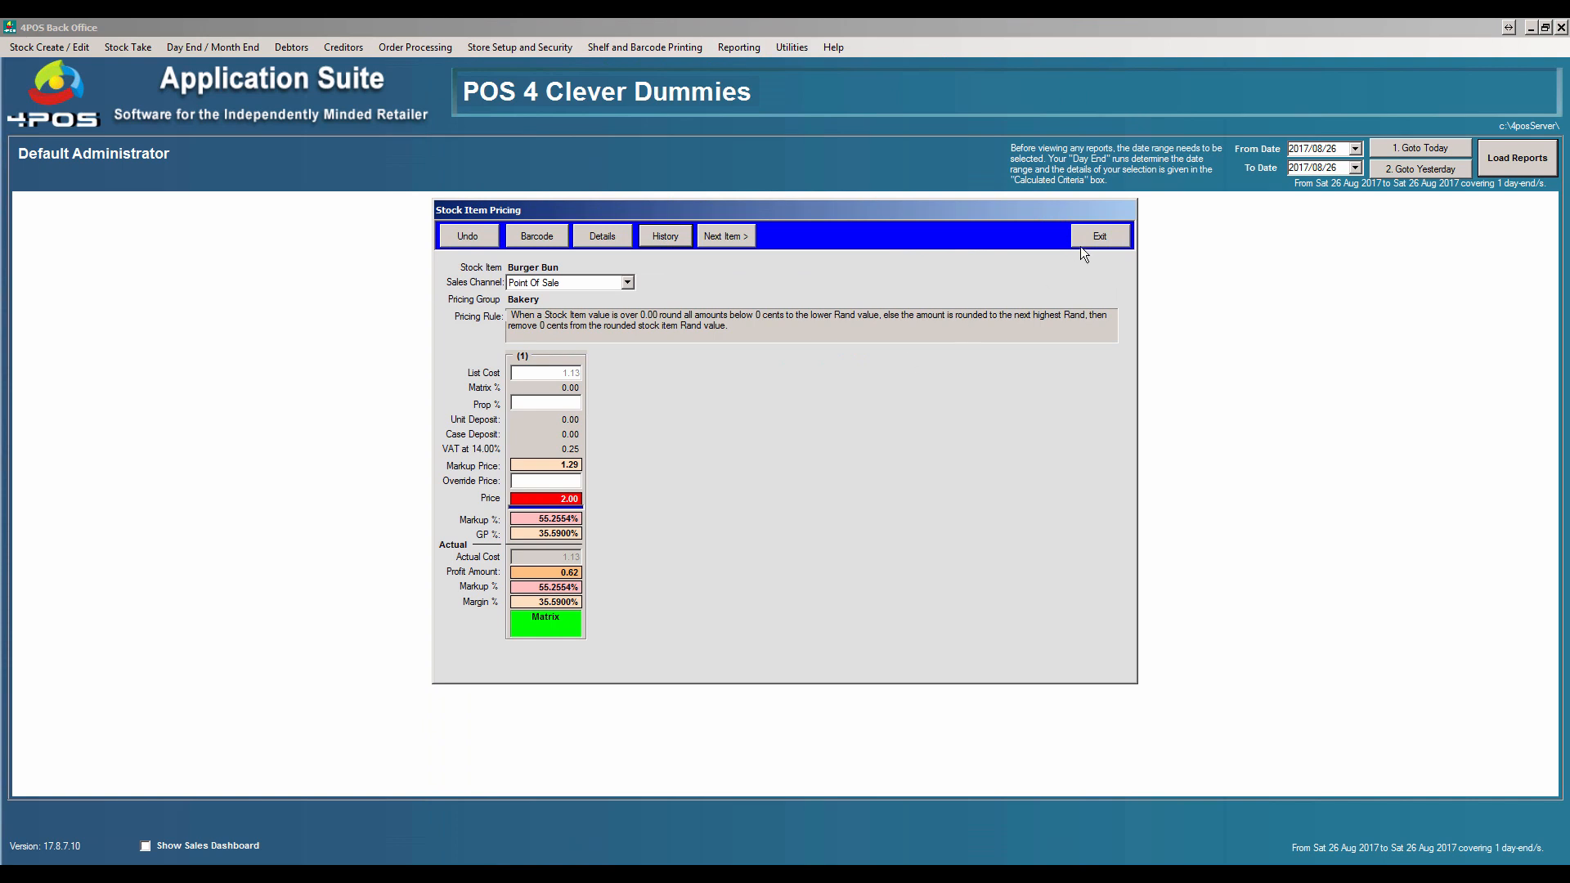
{"action": "left_click", "coordinate": [1087, 239]}
Search for patty, open the Burger Patty item, and check its supplier quantity and the stock in its Sales History.
{"action": "left_click_drag", "start_coordinate": [732, 285], "coordinate": [588, 281]}
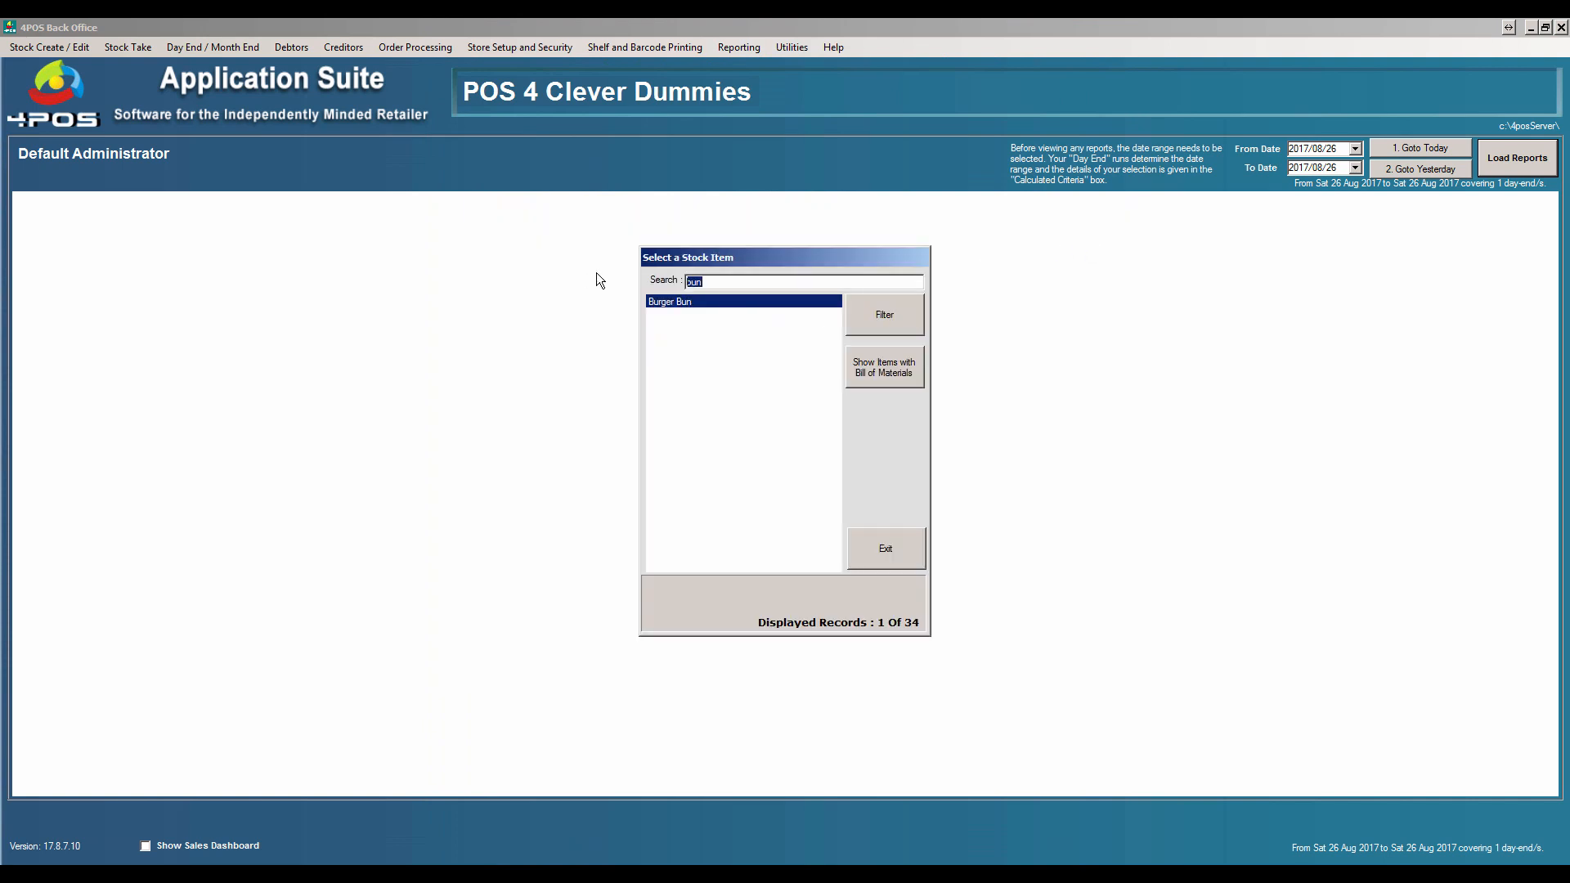
{"action": "type", "text": "patt"}
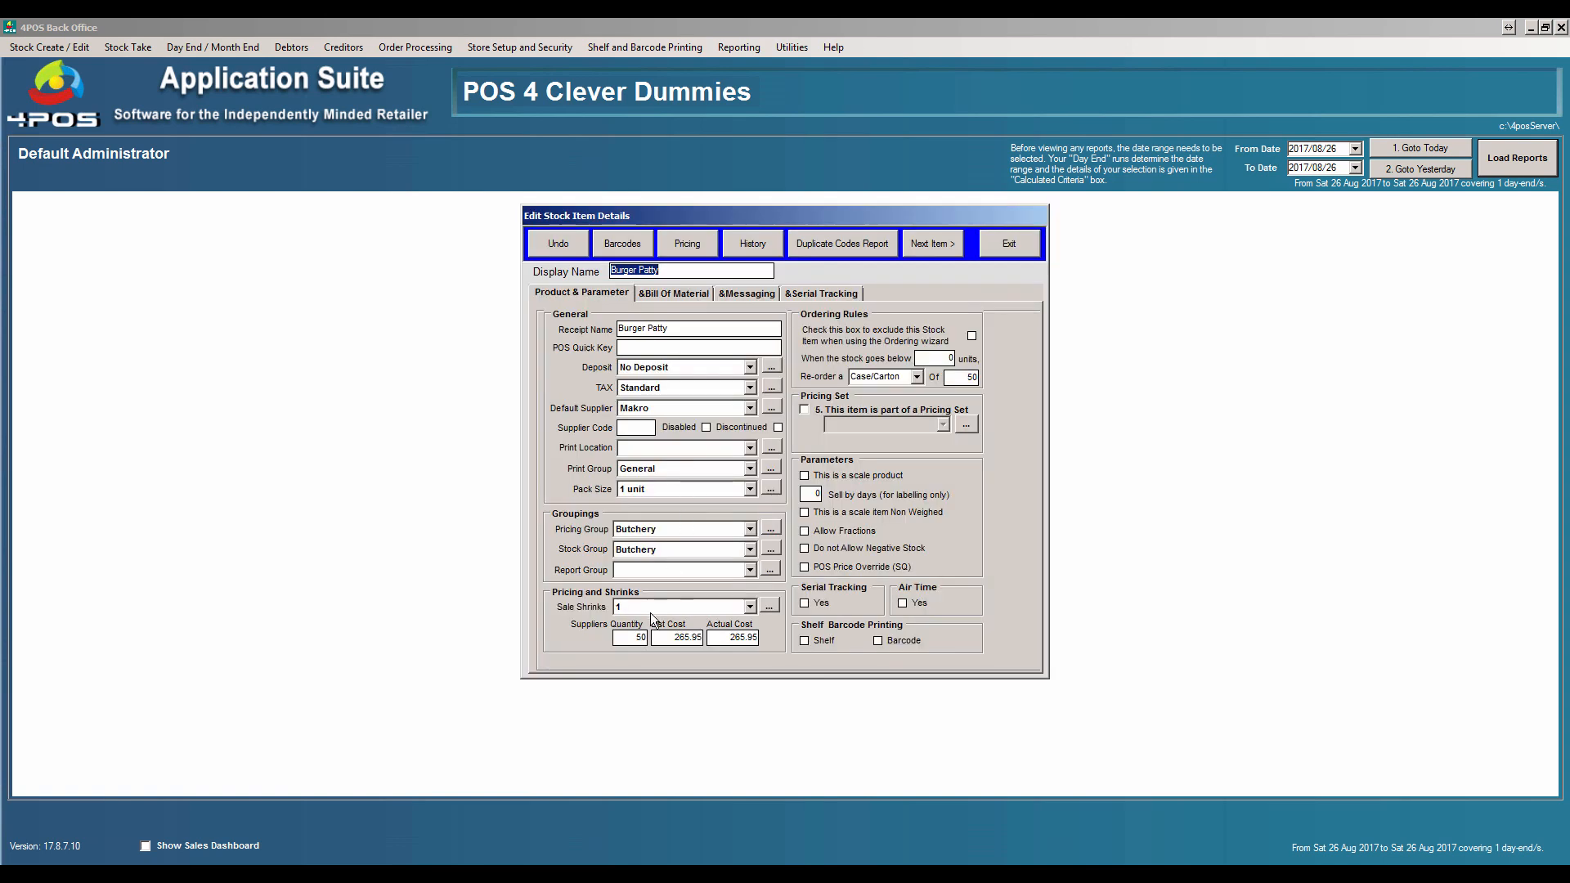
{"action": "left_click_drag", "start_coordinate": [633, 639], "coordinate": [667, 632]}
{"action": "left_click", "coordinate": [753, 246]}
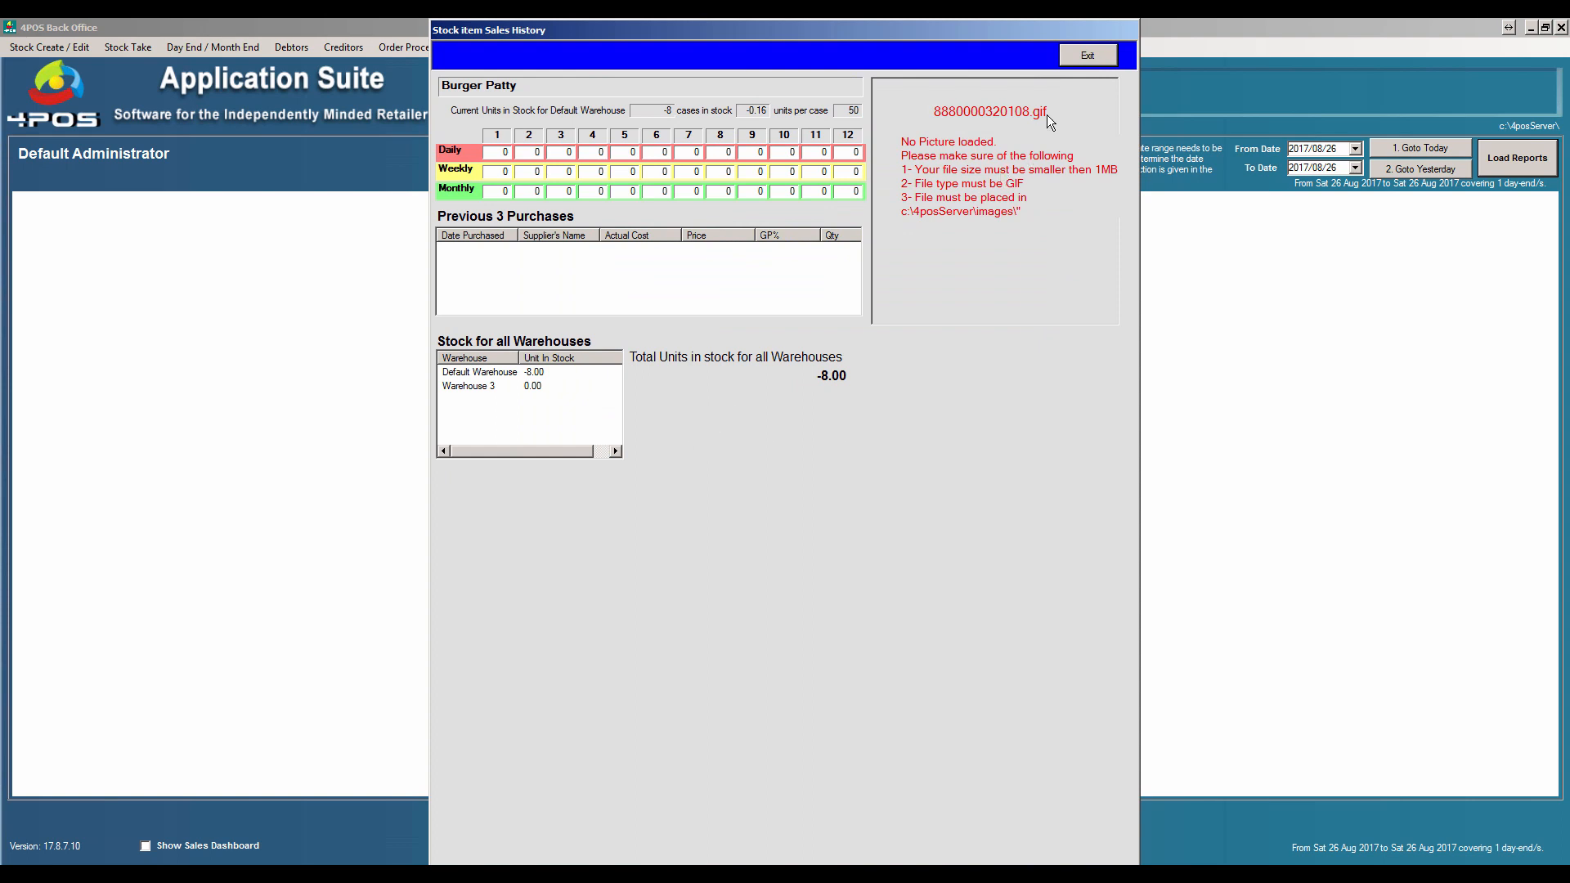
{"action": "left_click", "coordinate": [1073, 58]}
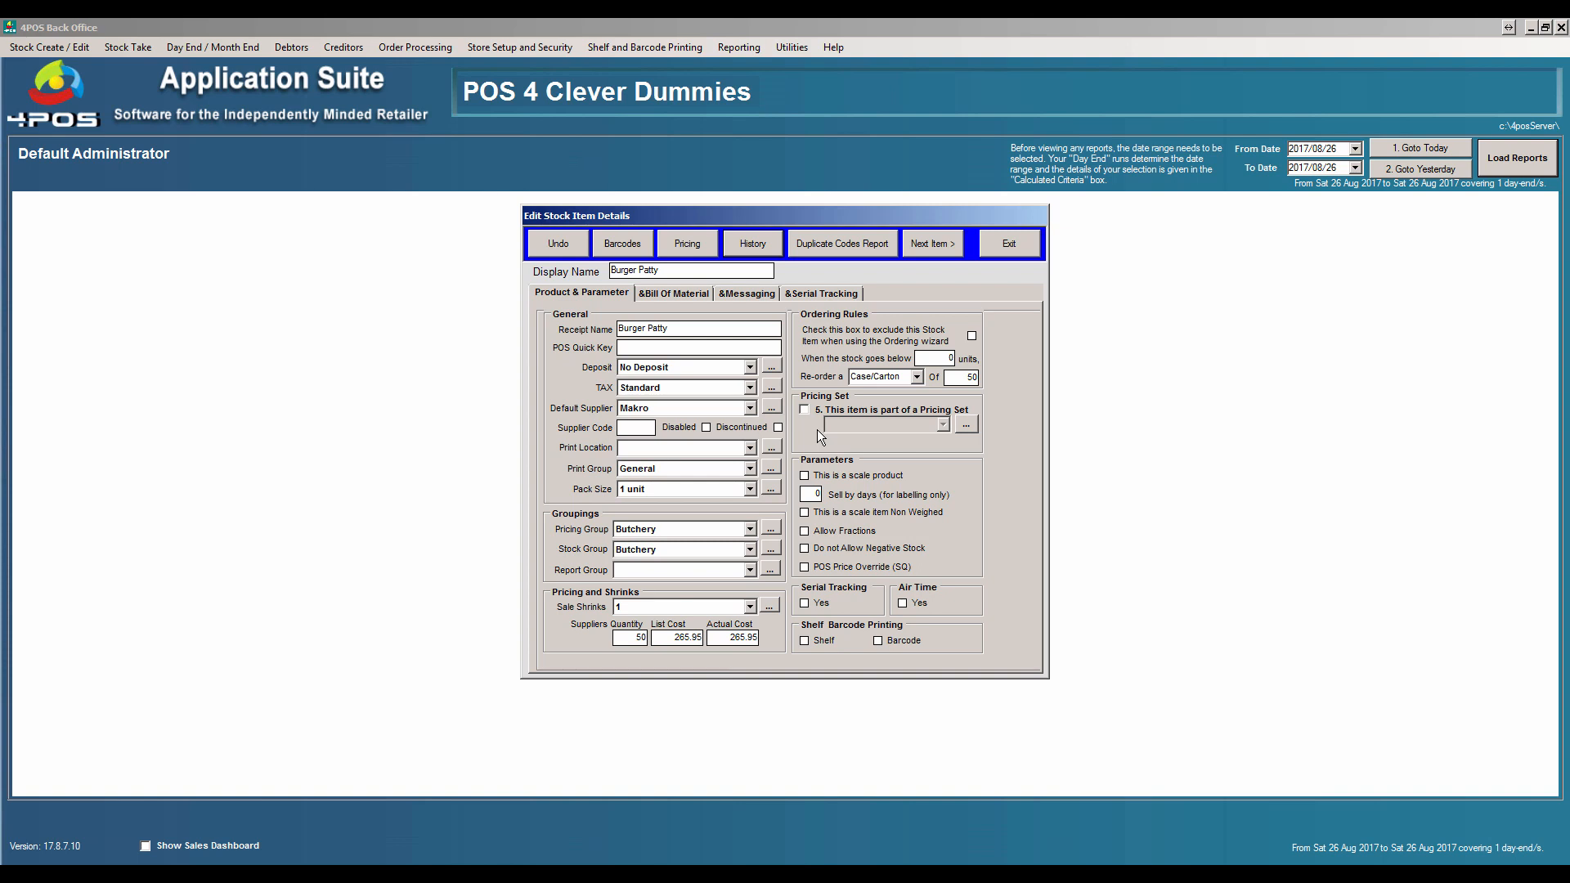
Compare the Burger Patty's supplier quantity with its Sales History once more, and close the item and the stock item selection.
{"action": "left_click", "coordinate": [625, 637]}
{"action": "left_click_drag", "start_coordinate": [626, 637], "coordinate": [656, 645]}
{"action": "left_click", "coordinate": [765, 247]}
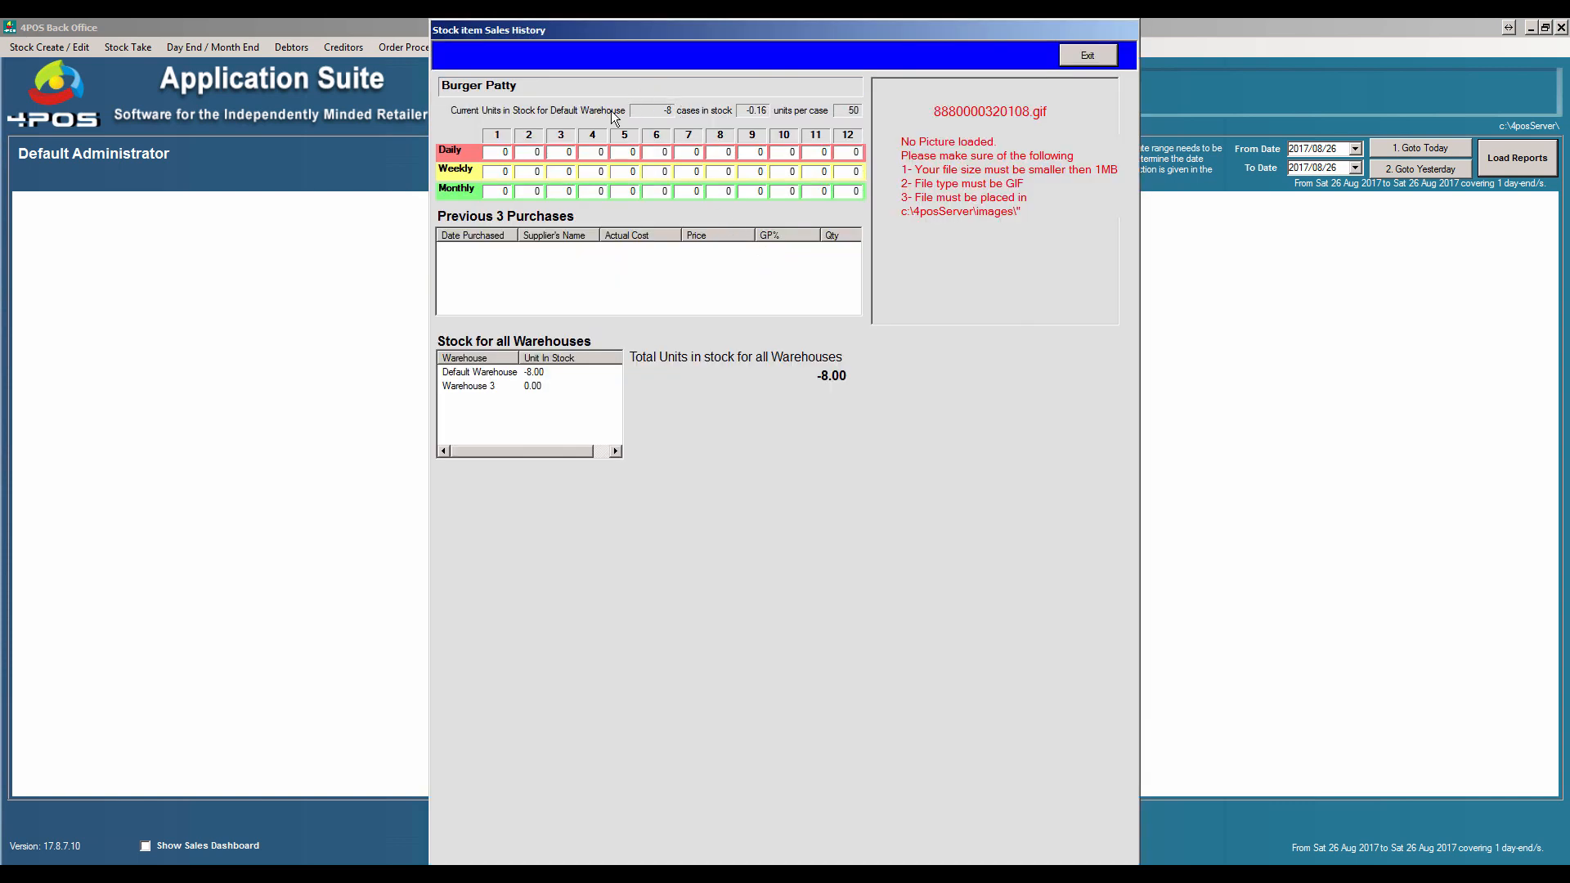
{"action": "left_click", "coordinate": [1086, 55]}
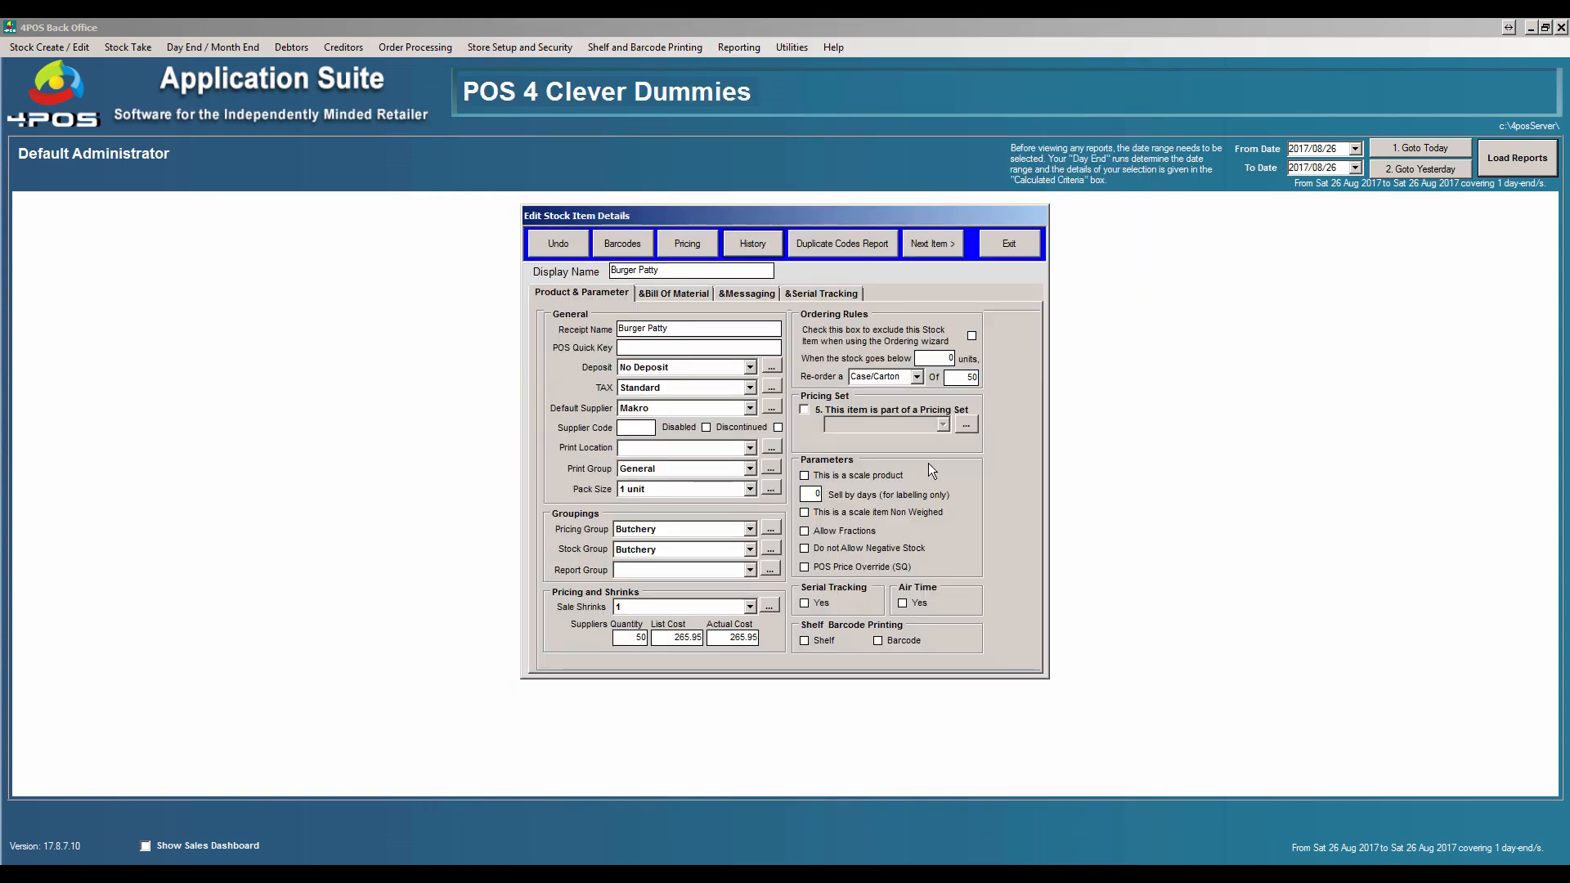
{"action": "left_click", "coordinate": [999, 250]}
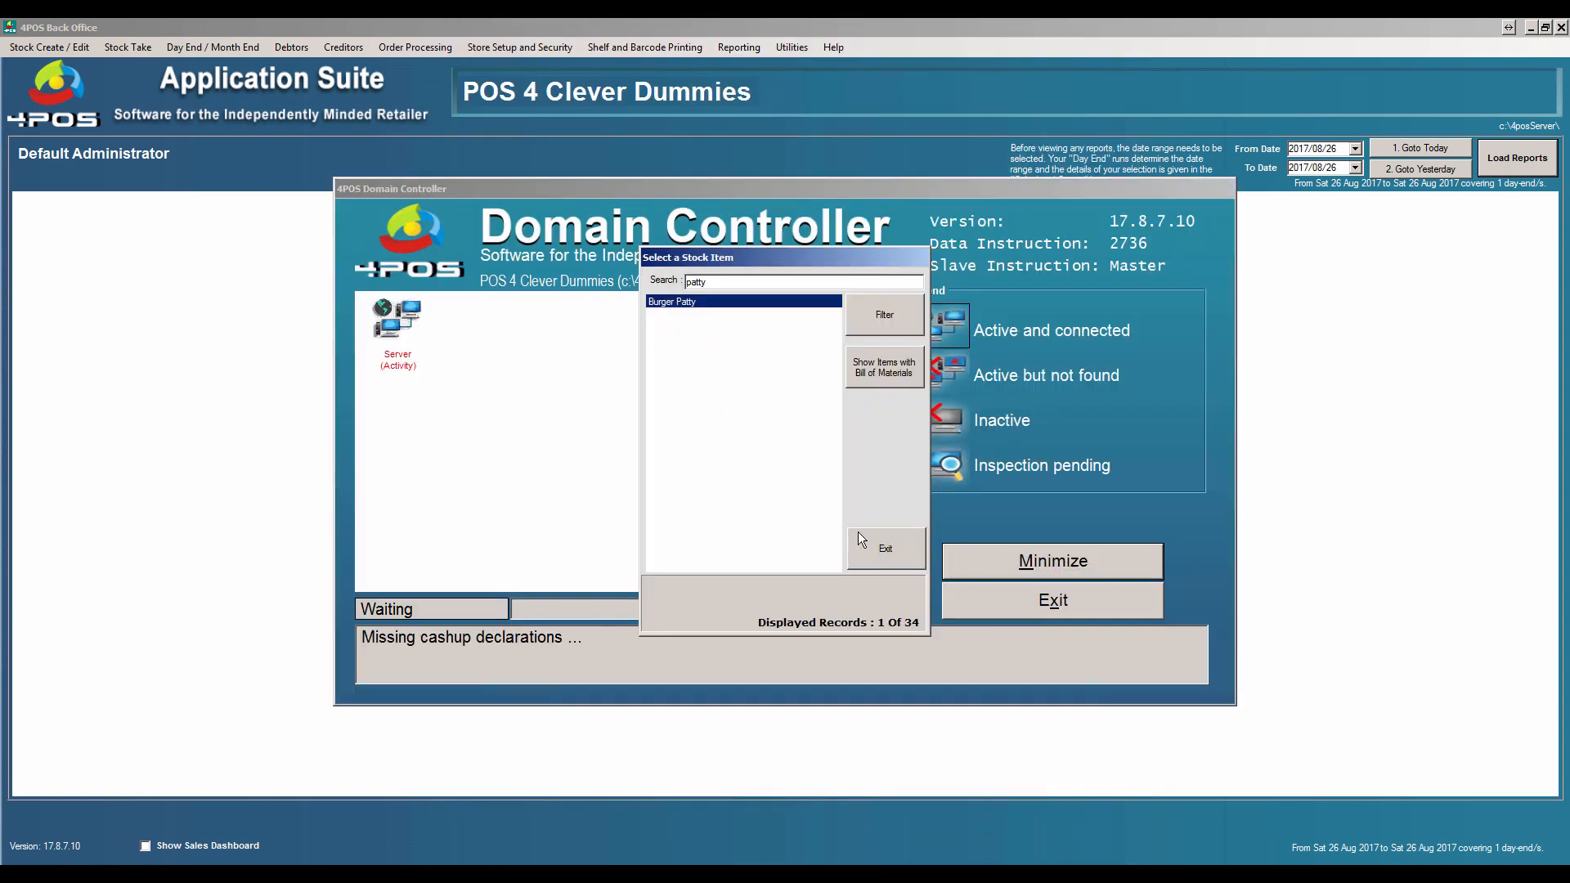
{"action": "left_click", "coordinate": [139, 489]}
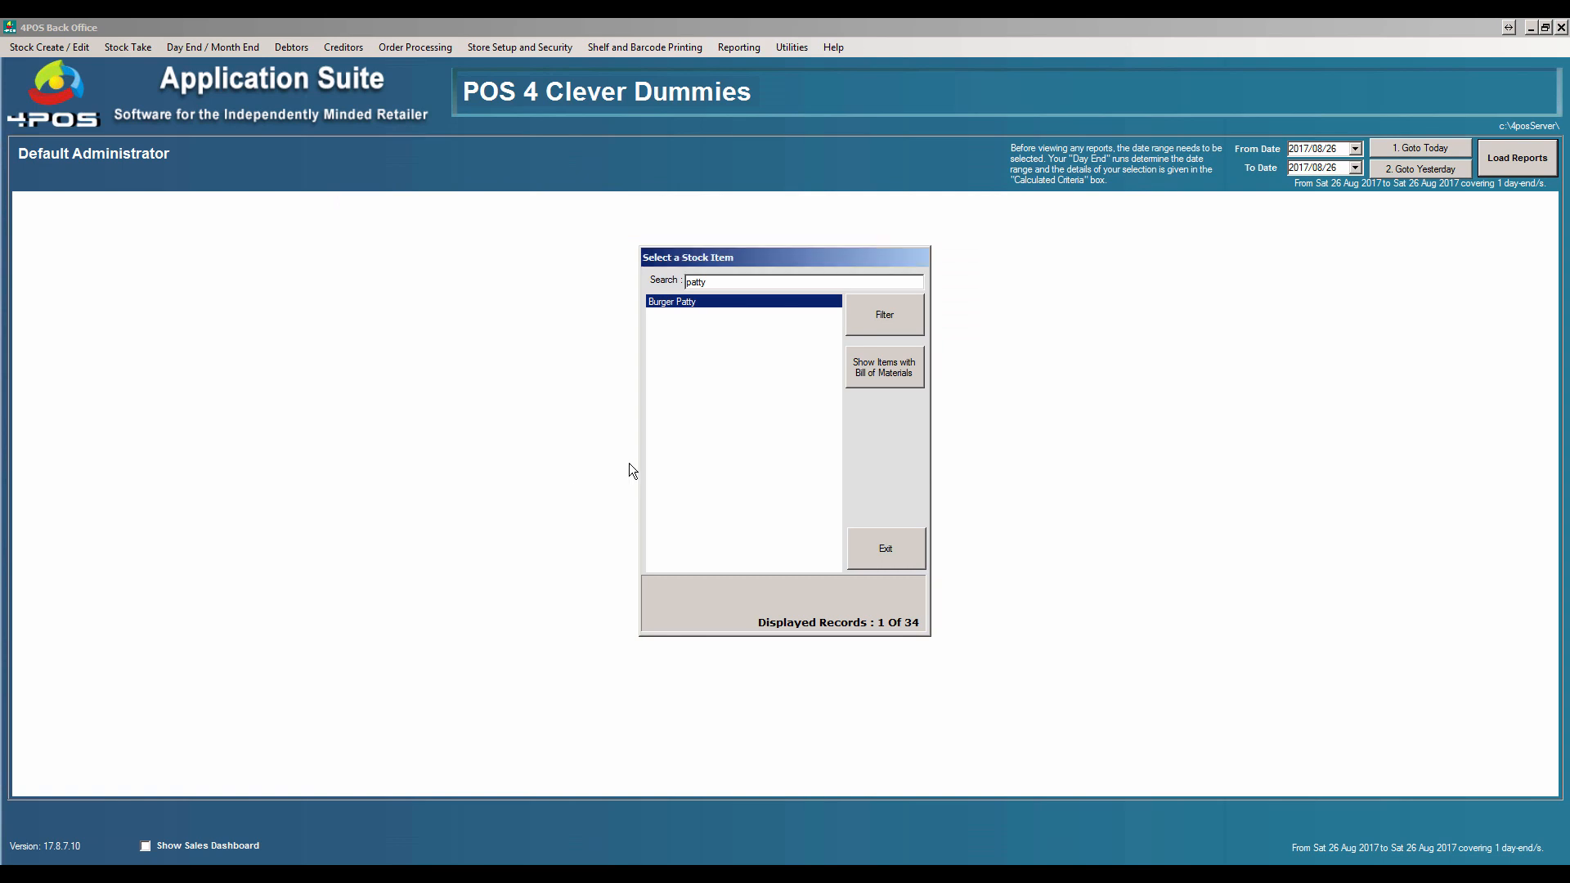
{"action": "left_click", "coordinate": [863, 550]}
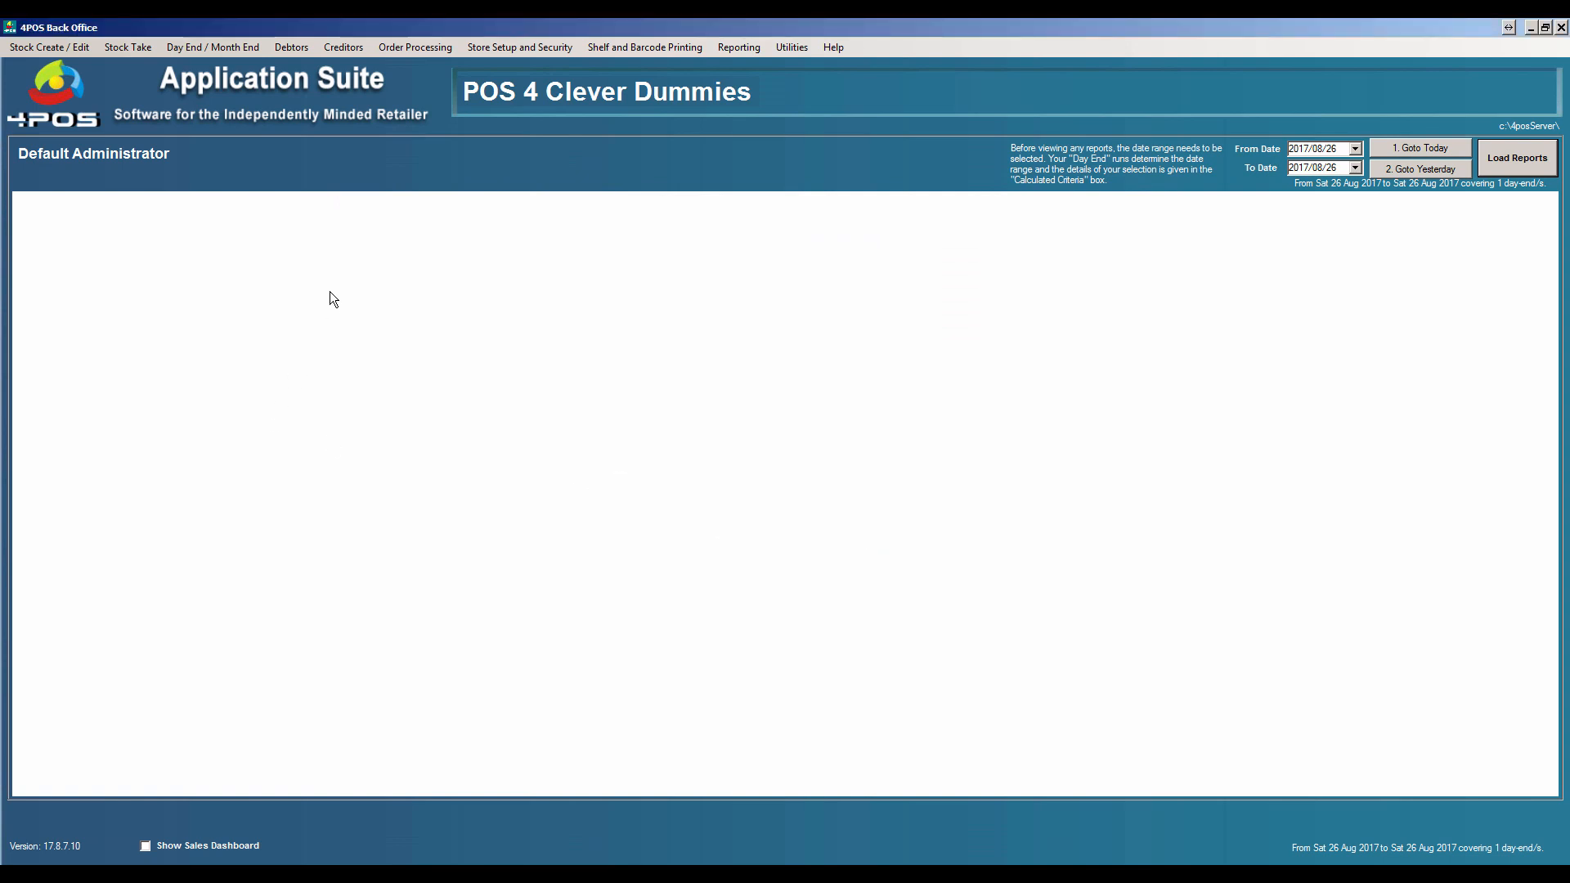
{"action": "left_click", "coordinate": [395, 49]}
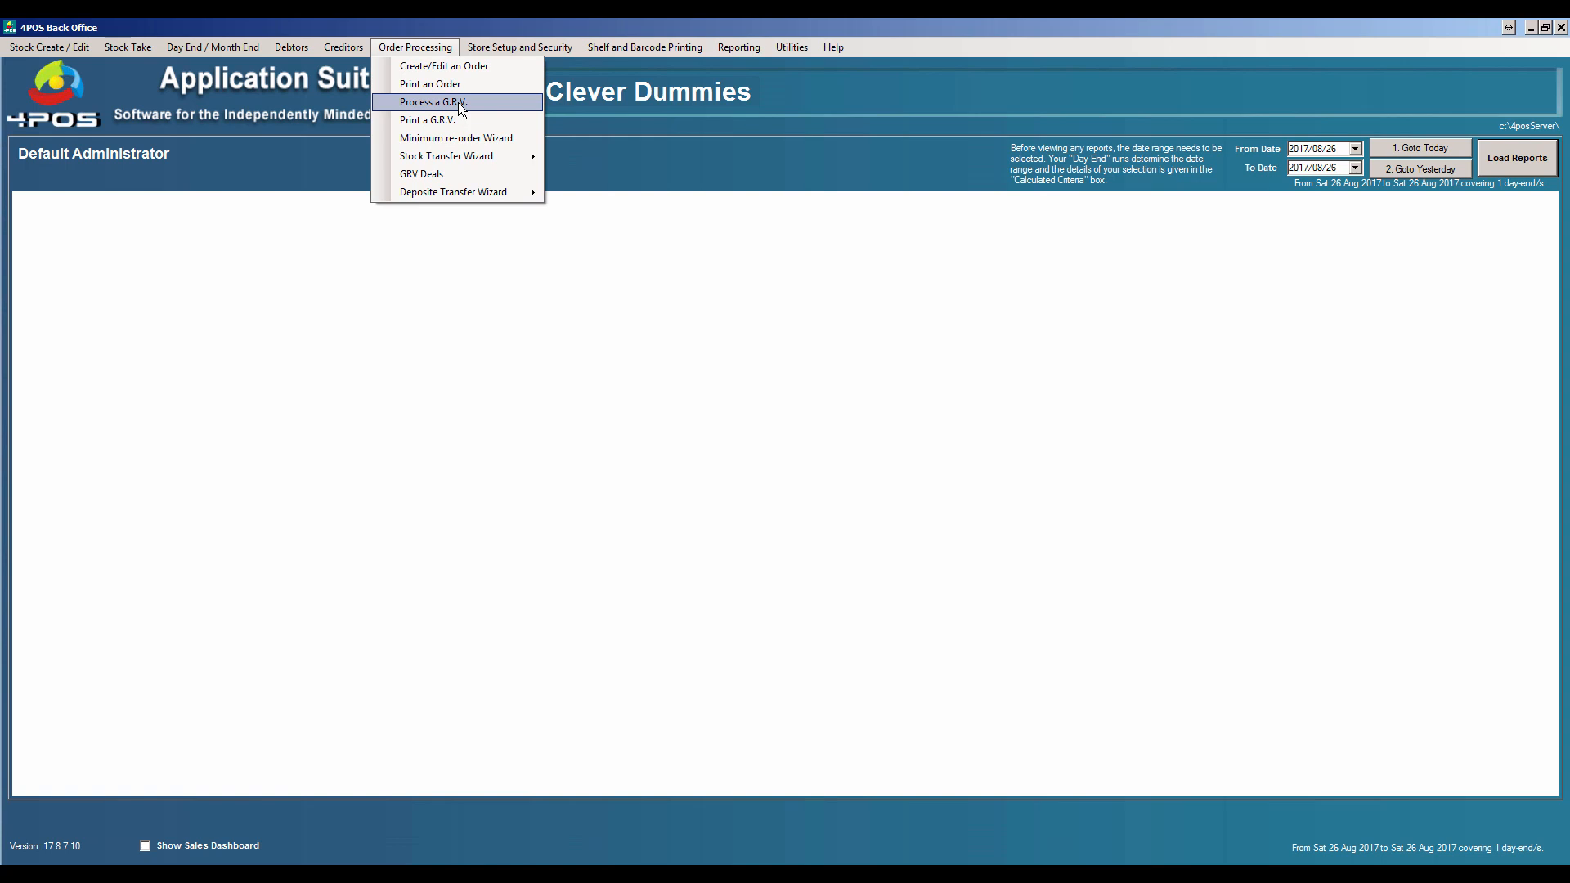
{"action": "mouse_move", "coordinate": [722, 49]}
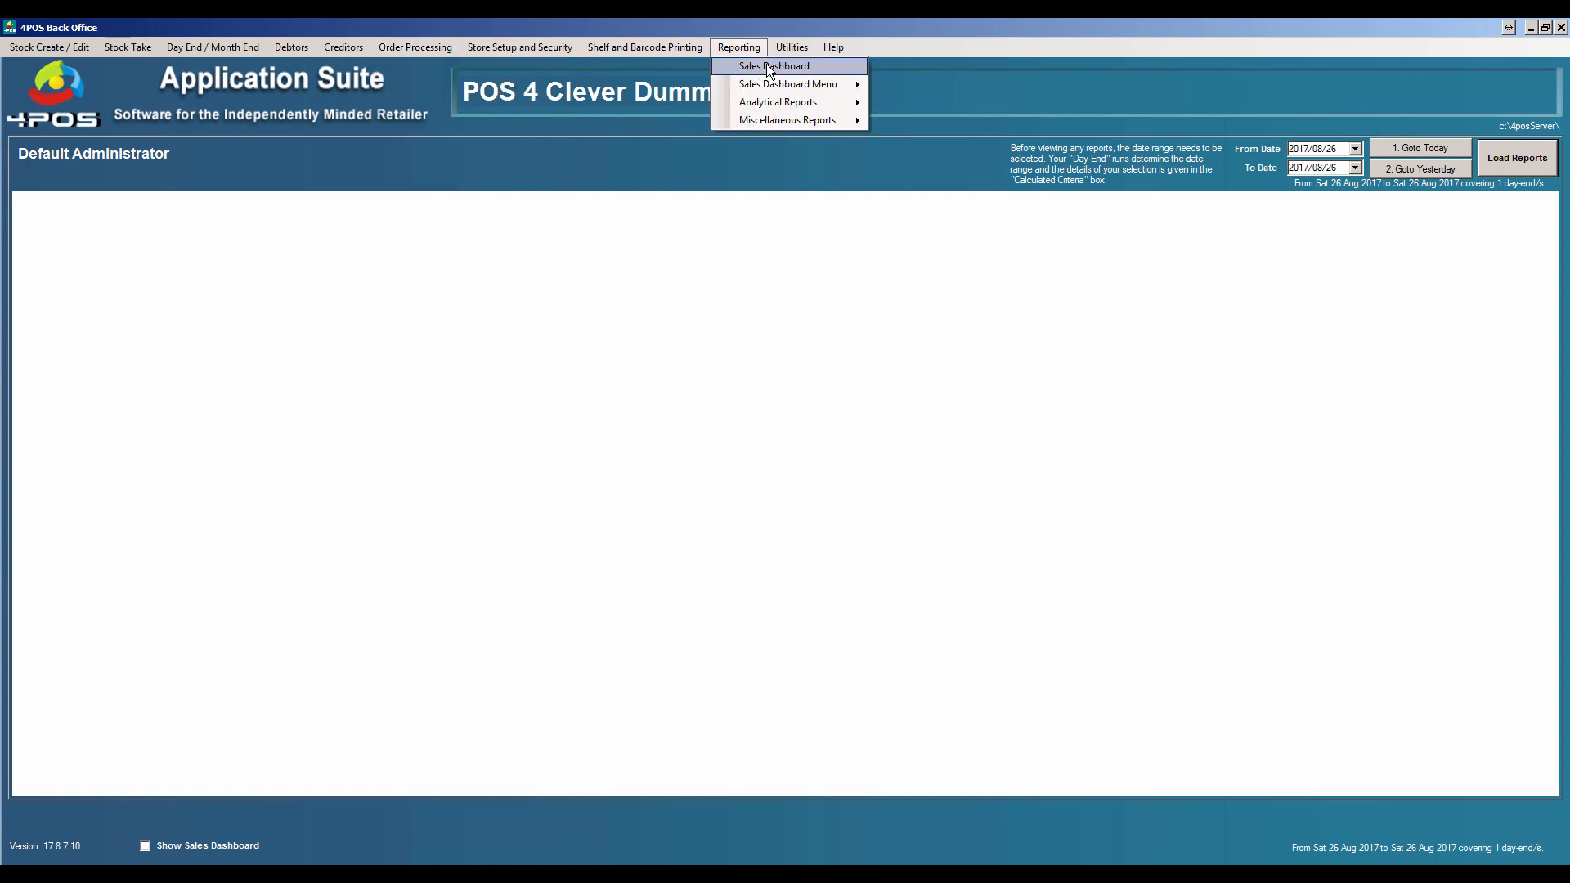
{"action": "mouse_move", "coordinate": [769, 85]}
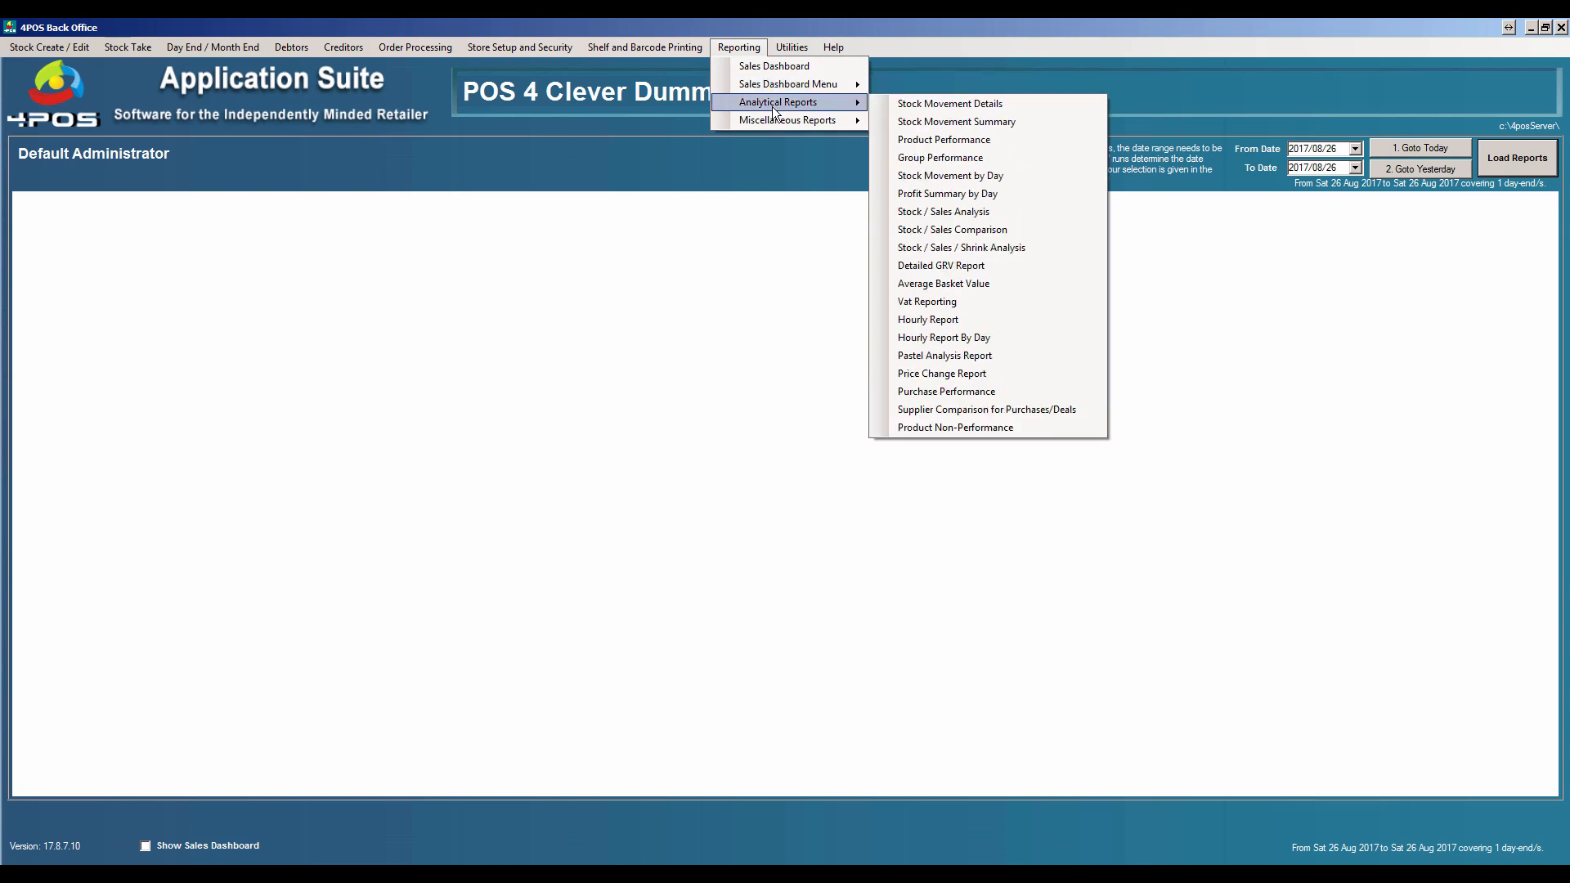
{"action": "left_click", "coordinate": [790, 319]}
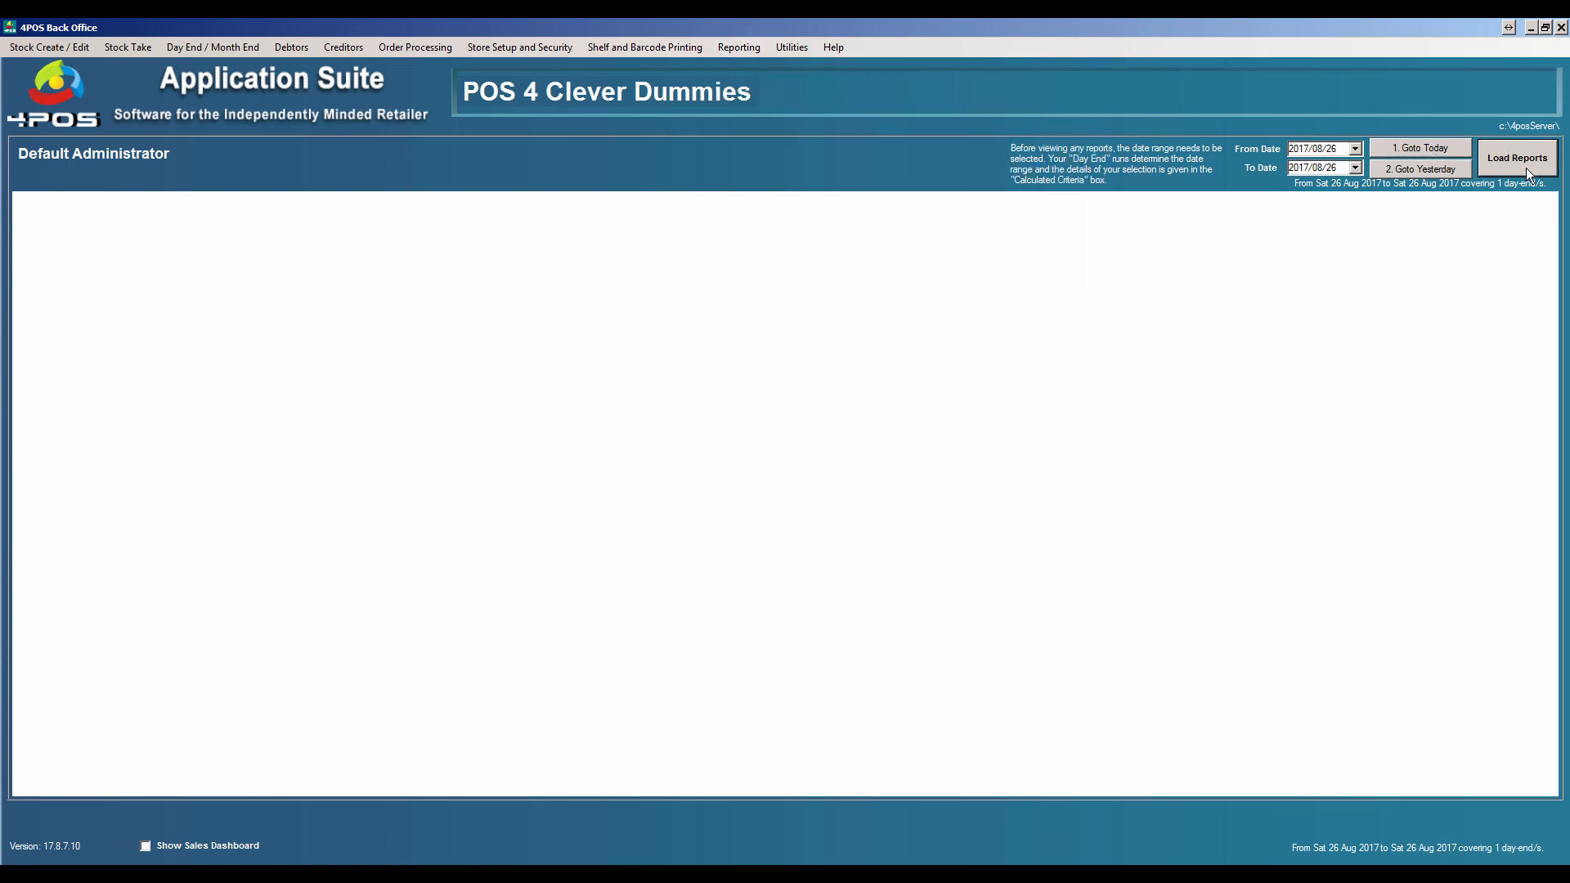
Load the Stock Movement Summary report for all stock items in the Default Warehouse.
{"action": "left_click", "coordinate": [741, 47]}
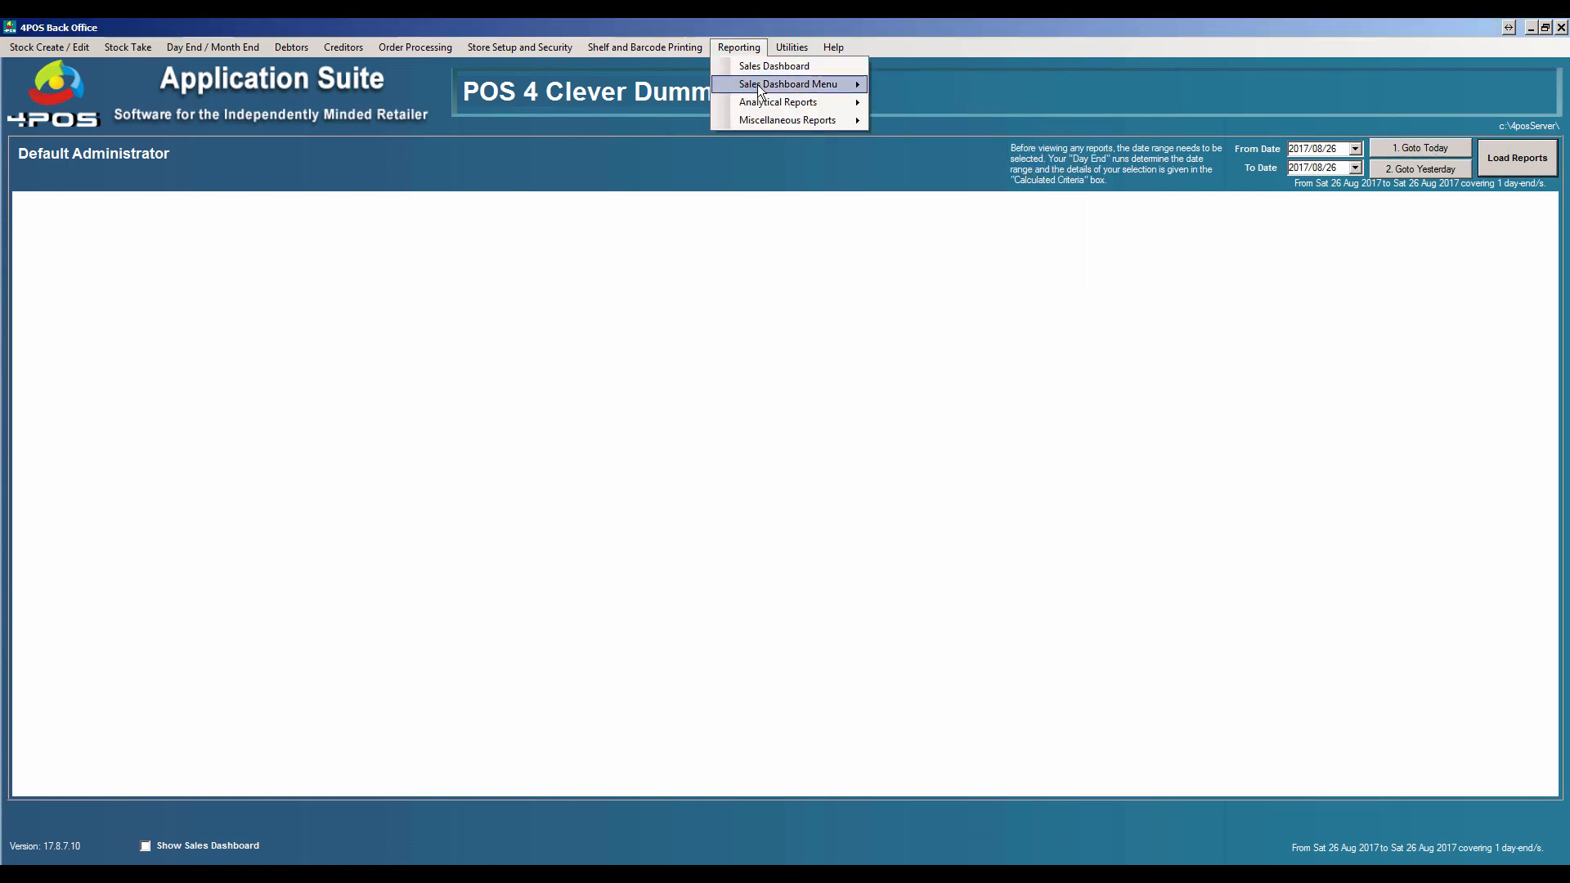
{"action": "mouse_move", "coordinate": [759, 104]}
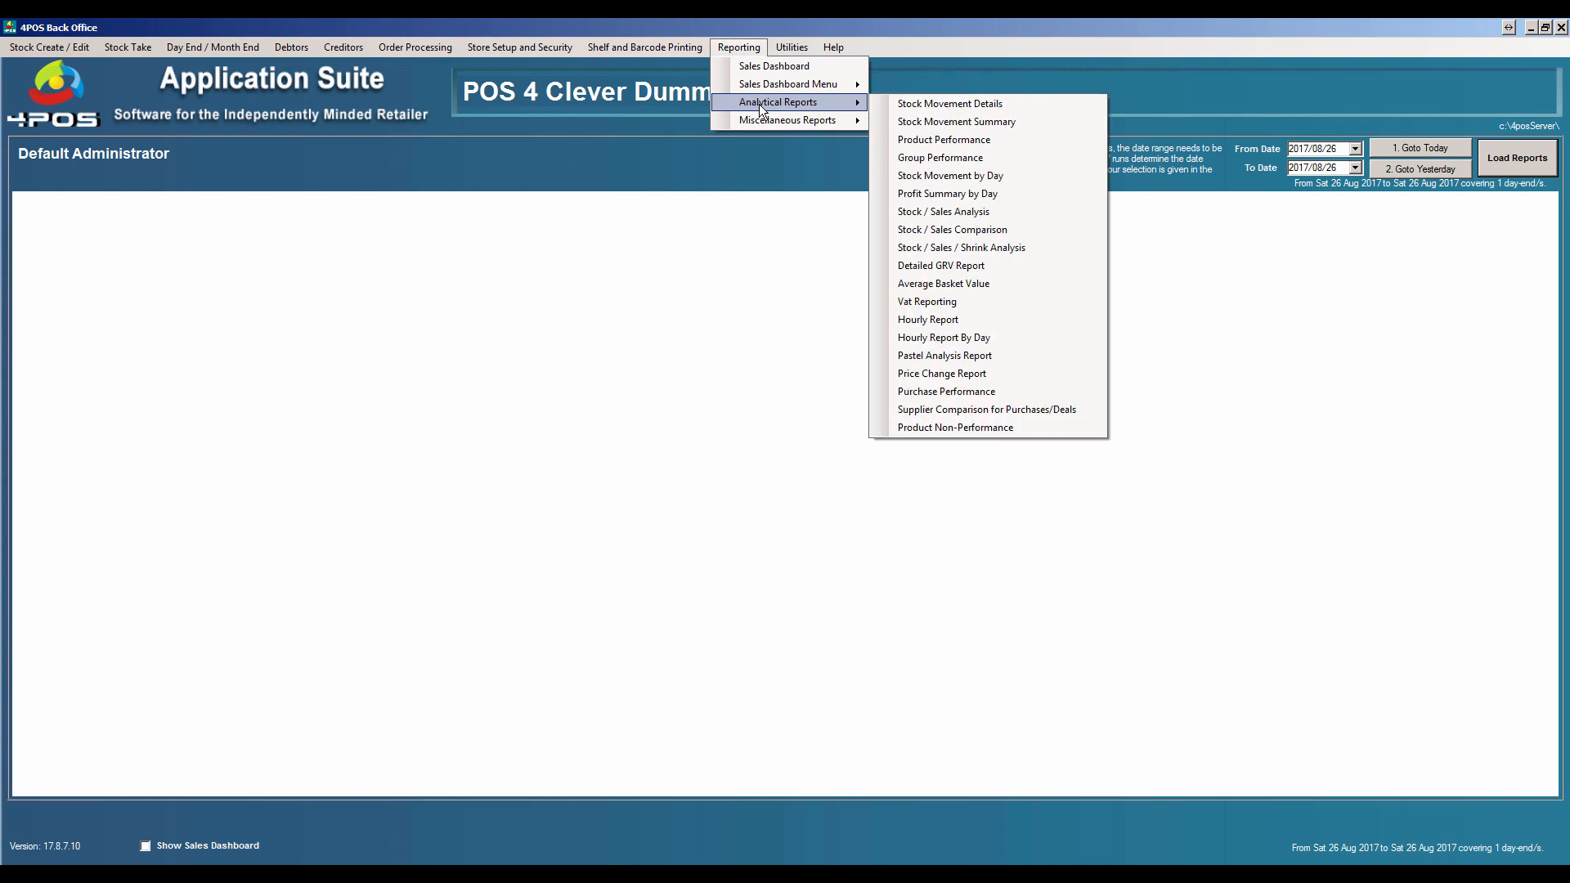
{"action": "left_click", "coordinate": [967, 121]}
{"action": "left_click", "coordinate": [853, 507]}
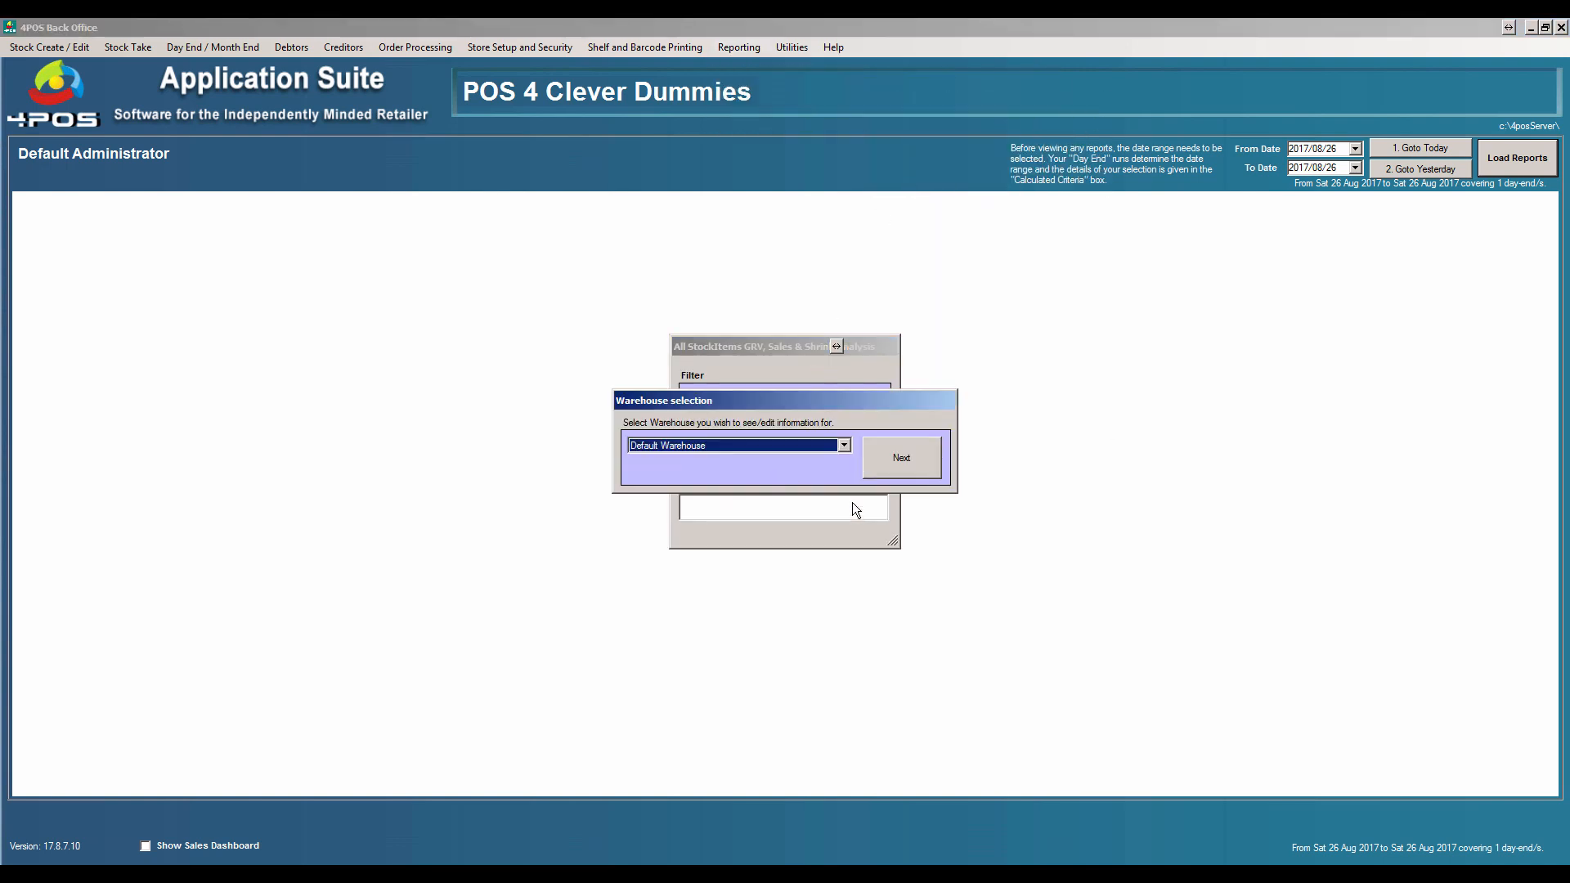
{"action": "left_click", "coordinate": [908, 465]}
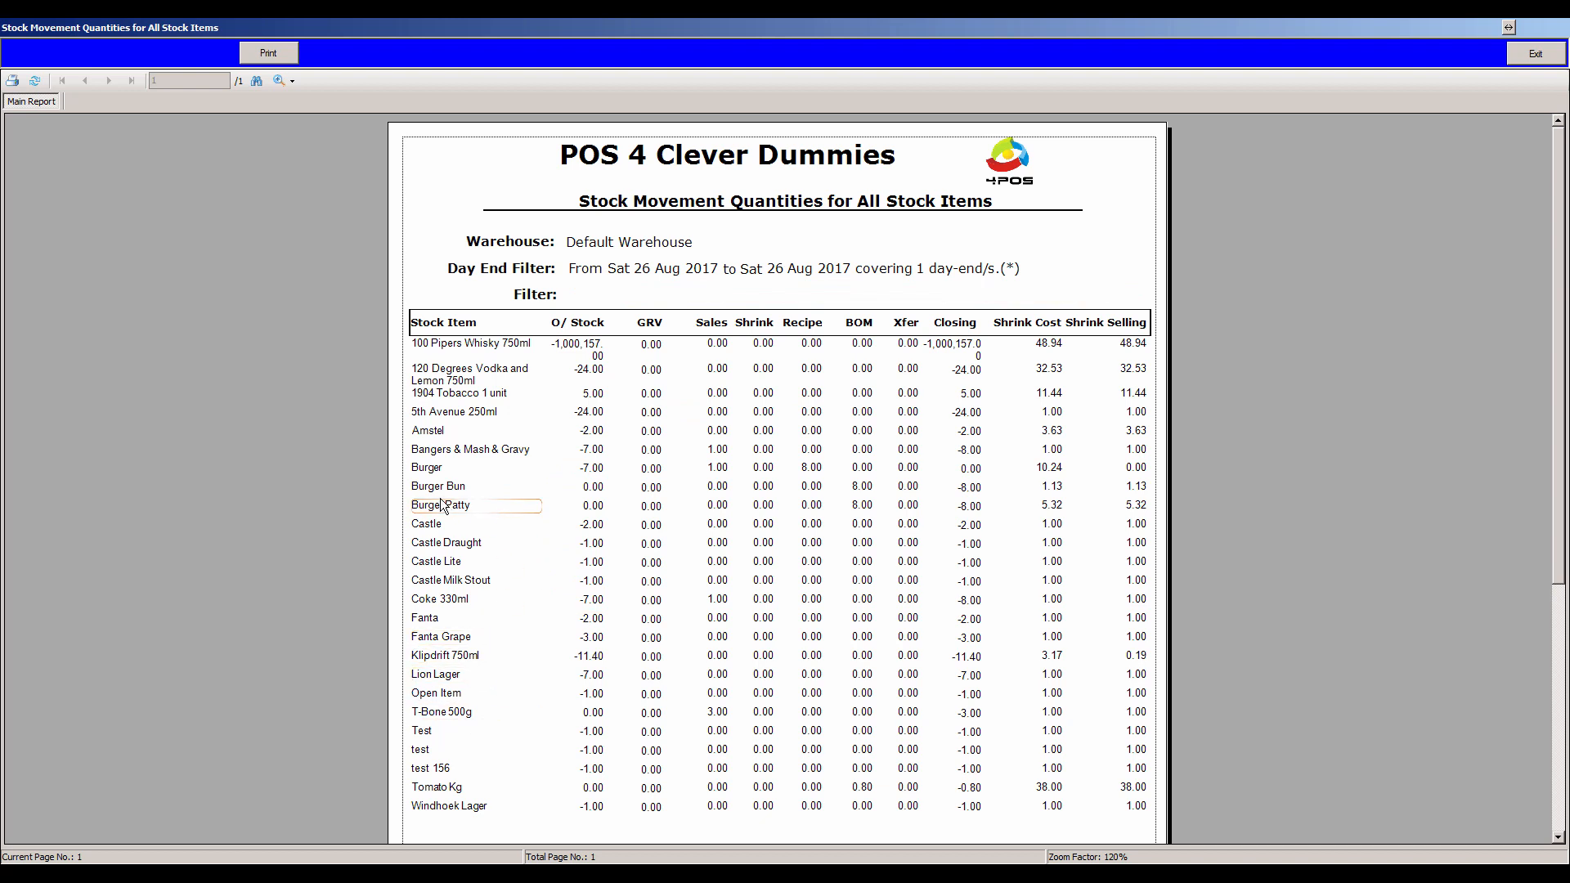
Examine the Burger Bun's opening stock, BOM quantity and closing stock in the stock movement report.
{"action": "left_click", "coordinate": [594, 491]}
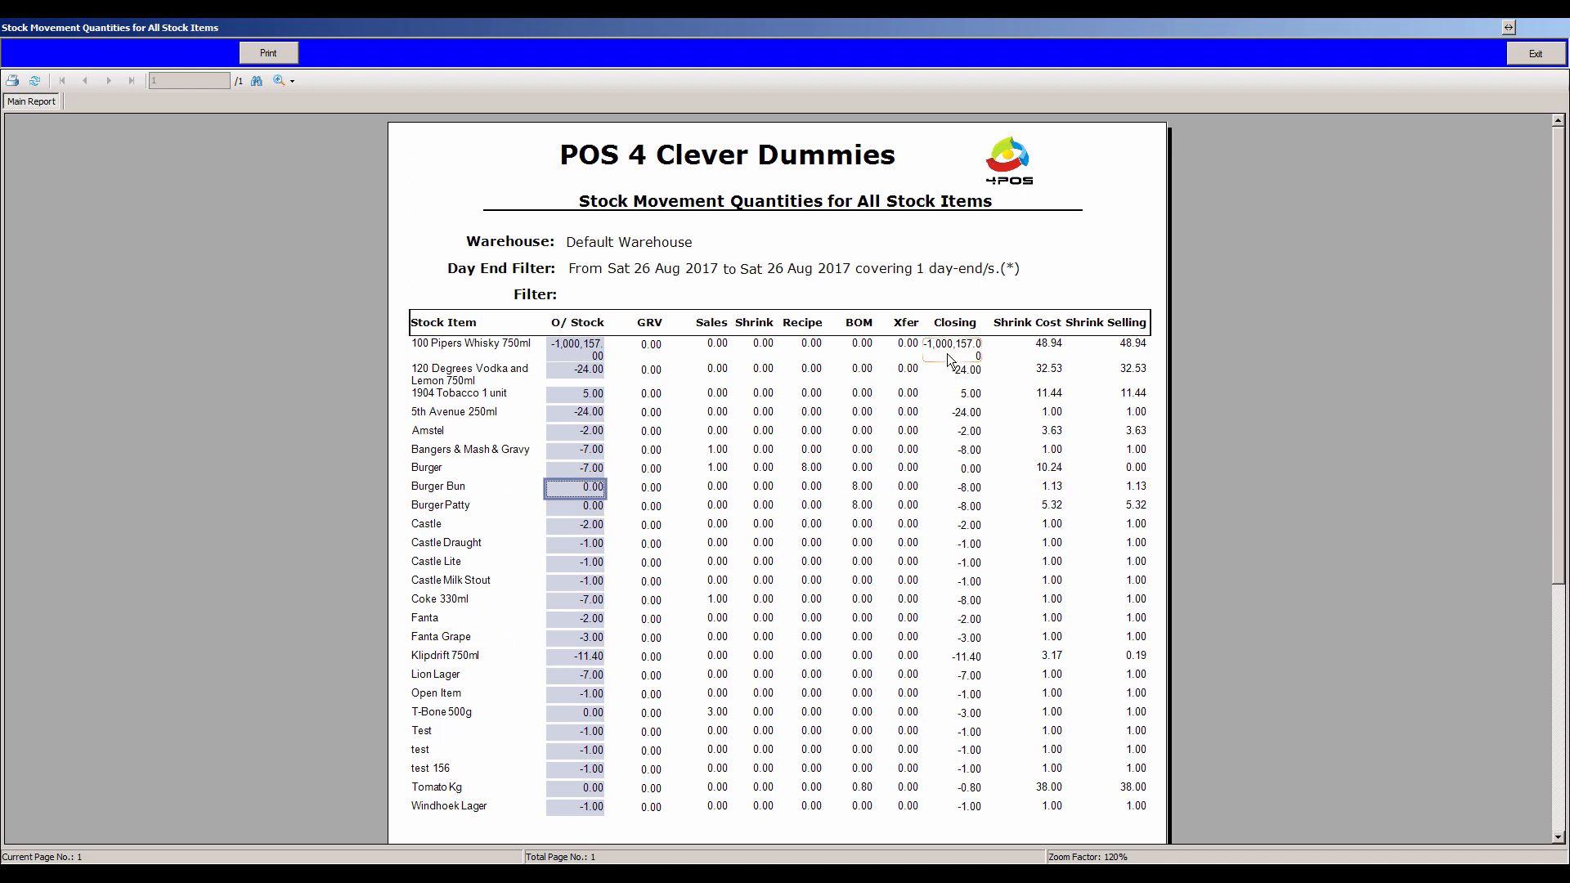
{"action": "left_click", "coordinate": [860, 491]}
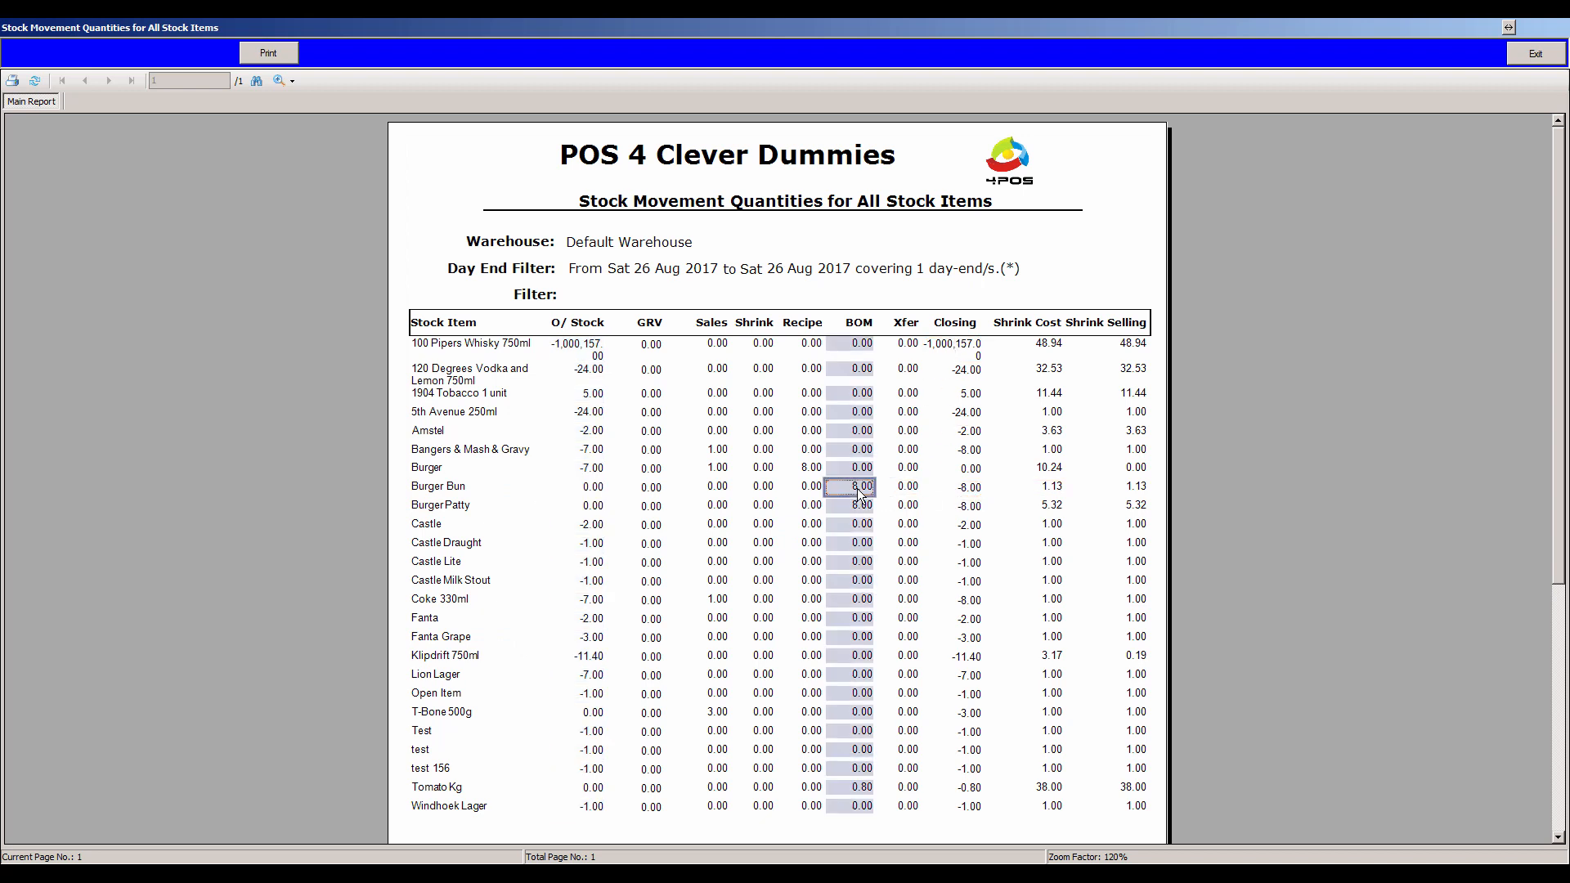
{"action": "left_click", "coordinate": [973, 489]}
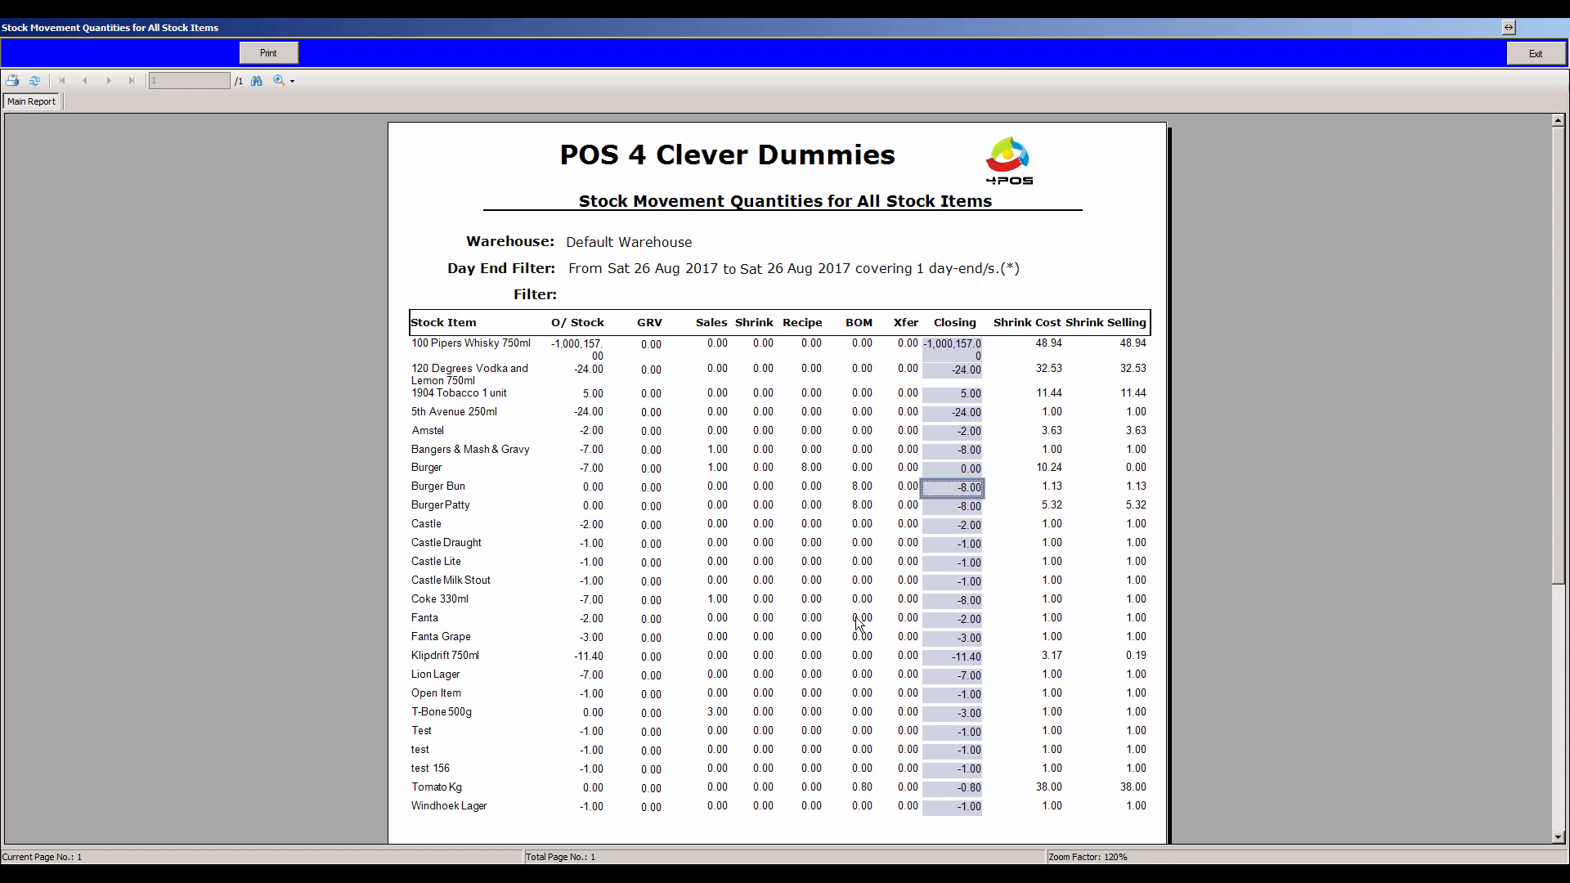
{"action": "mouse_move", "coordinate": [1559, 564]}
{"action": "left_mouse_down"}
{"action": "mouse_move", "coordinate": [1558, 674]}
{"action": "mouse_move", "coordinate": [1554, 584]}
{"action": "left_mouse_up"}
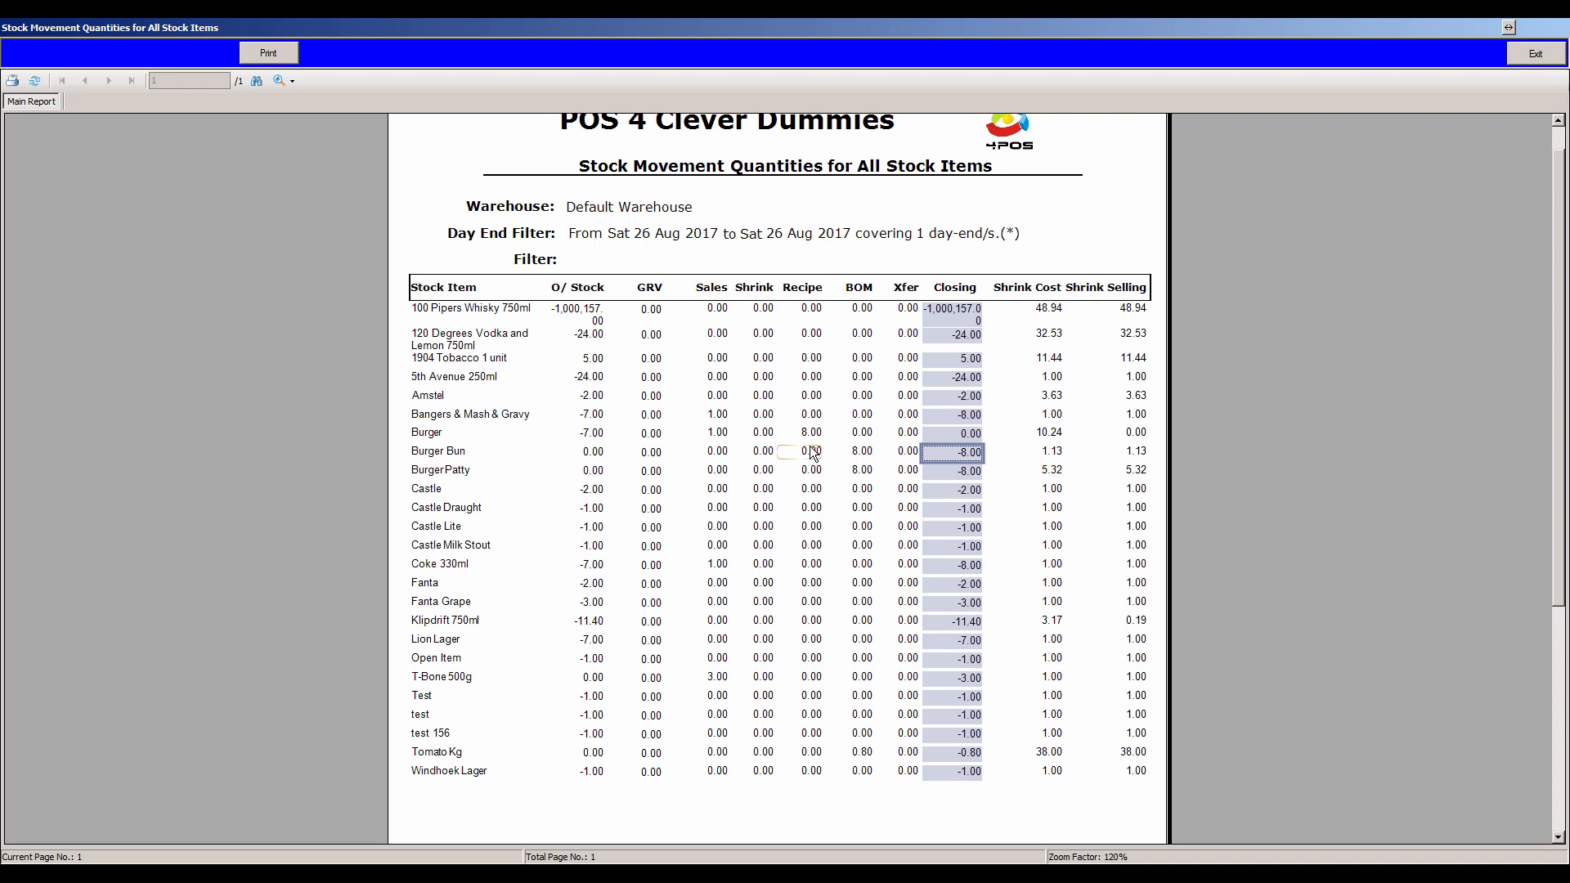
Review the report's opening stock, shrink, recipe, BOM, transfer and closing columns, and close the report and its filter.
{"action": "left_click", "coordinate": [586, 293]}
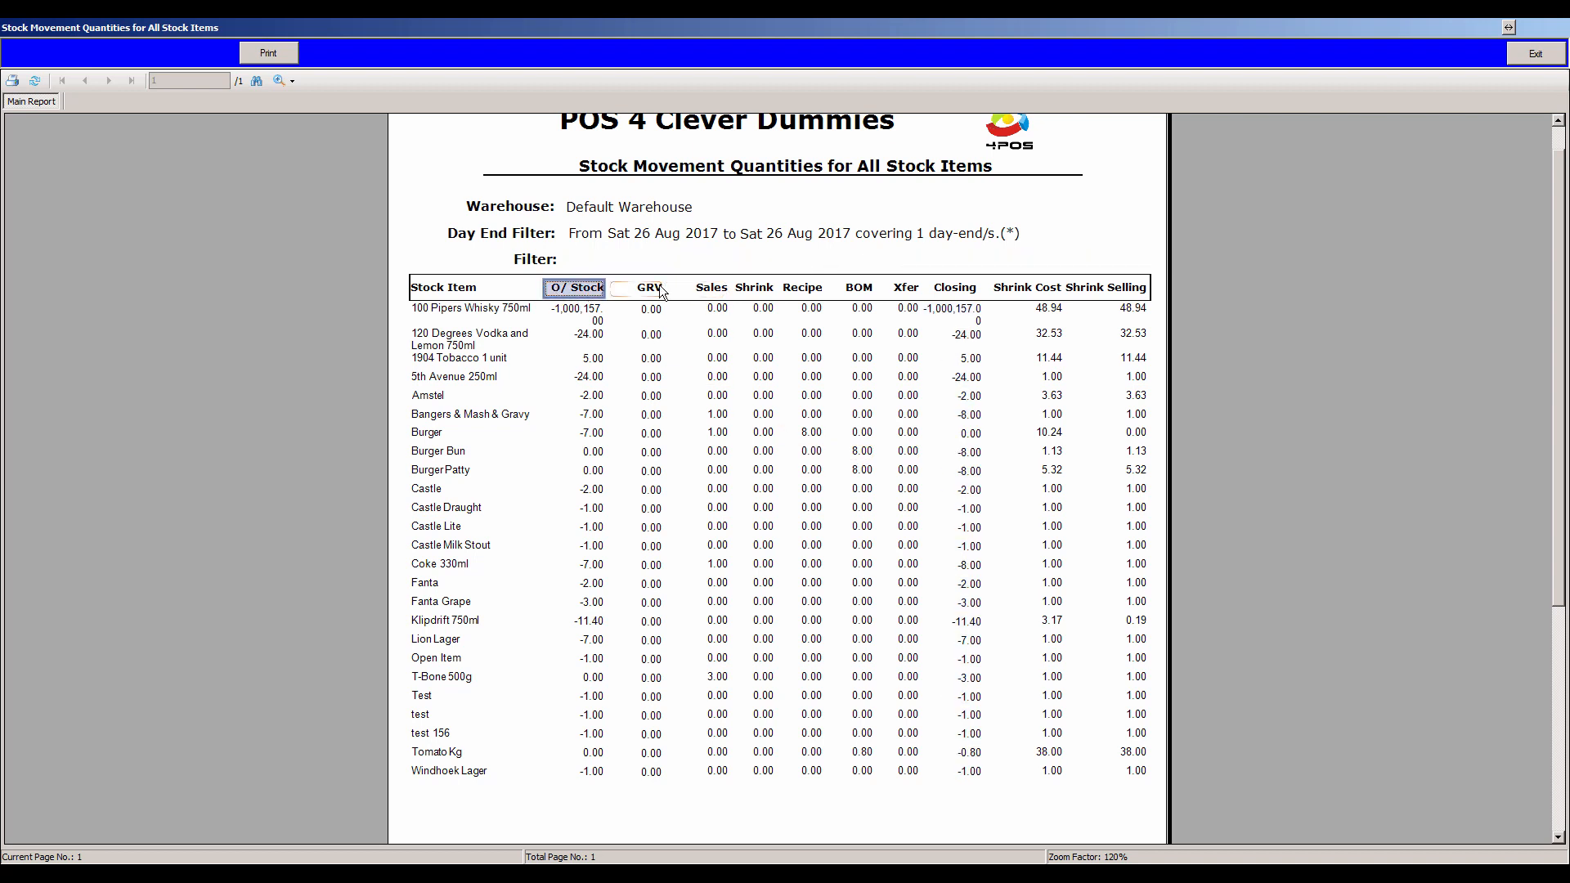
{"action": "left_click", "coordinate": [756, 291]}
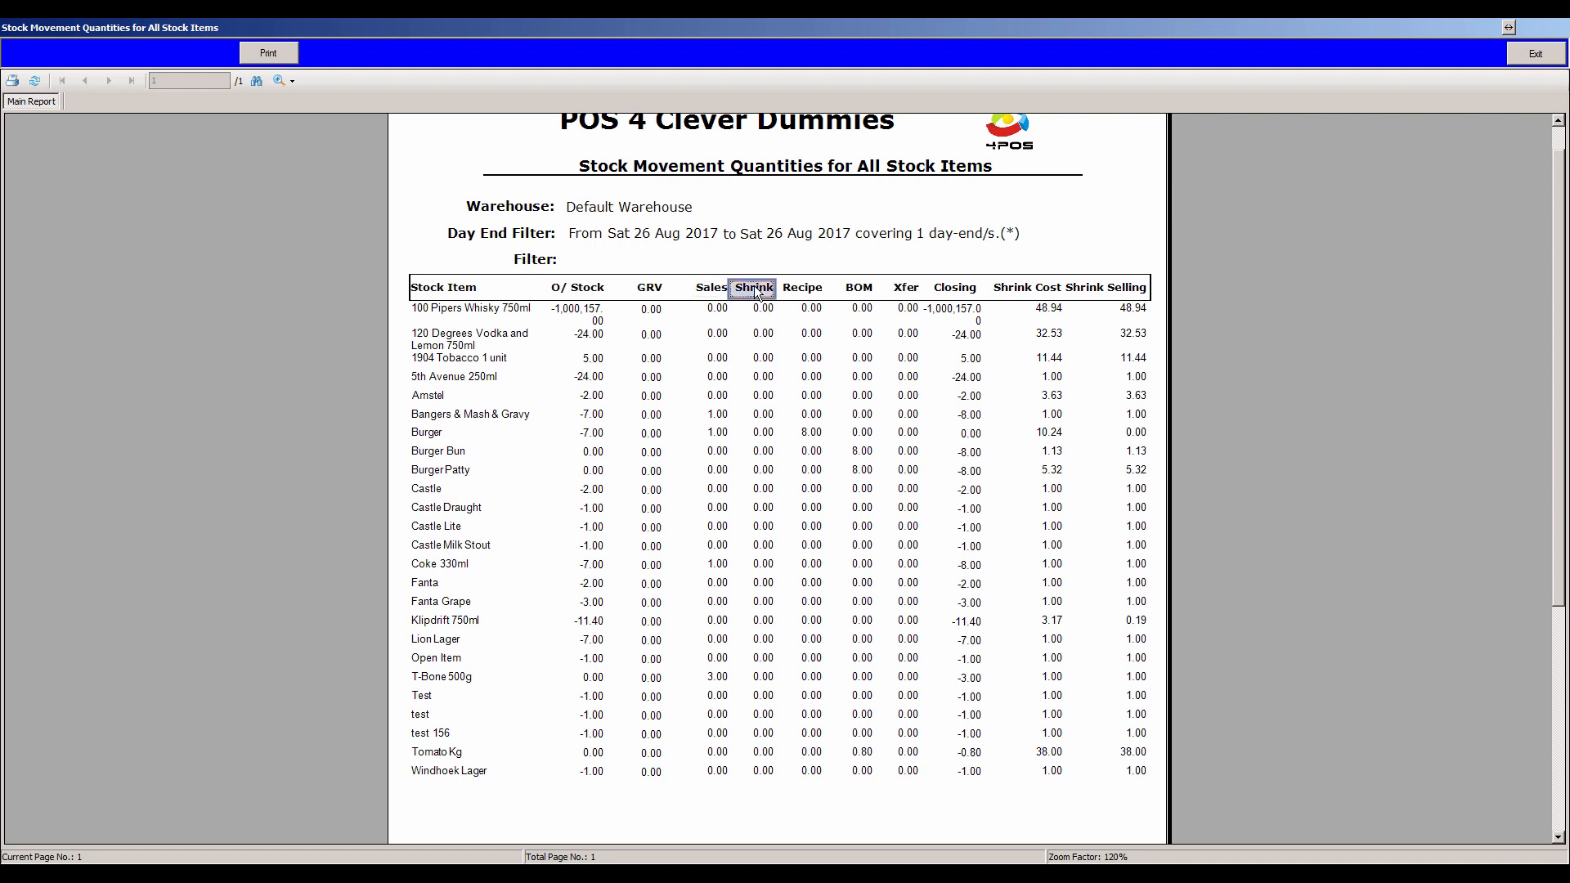
{"action": "left_click", "coordinate": [798, 292]}
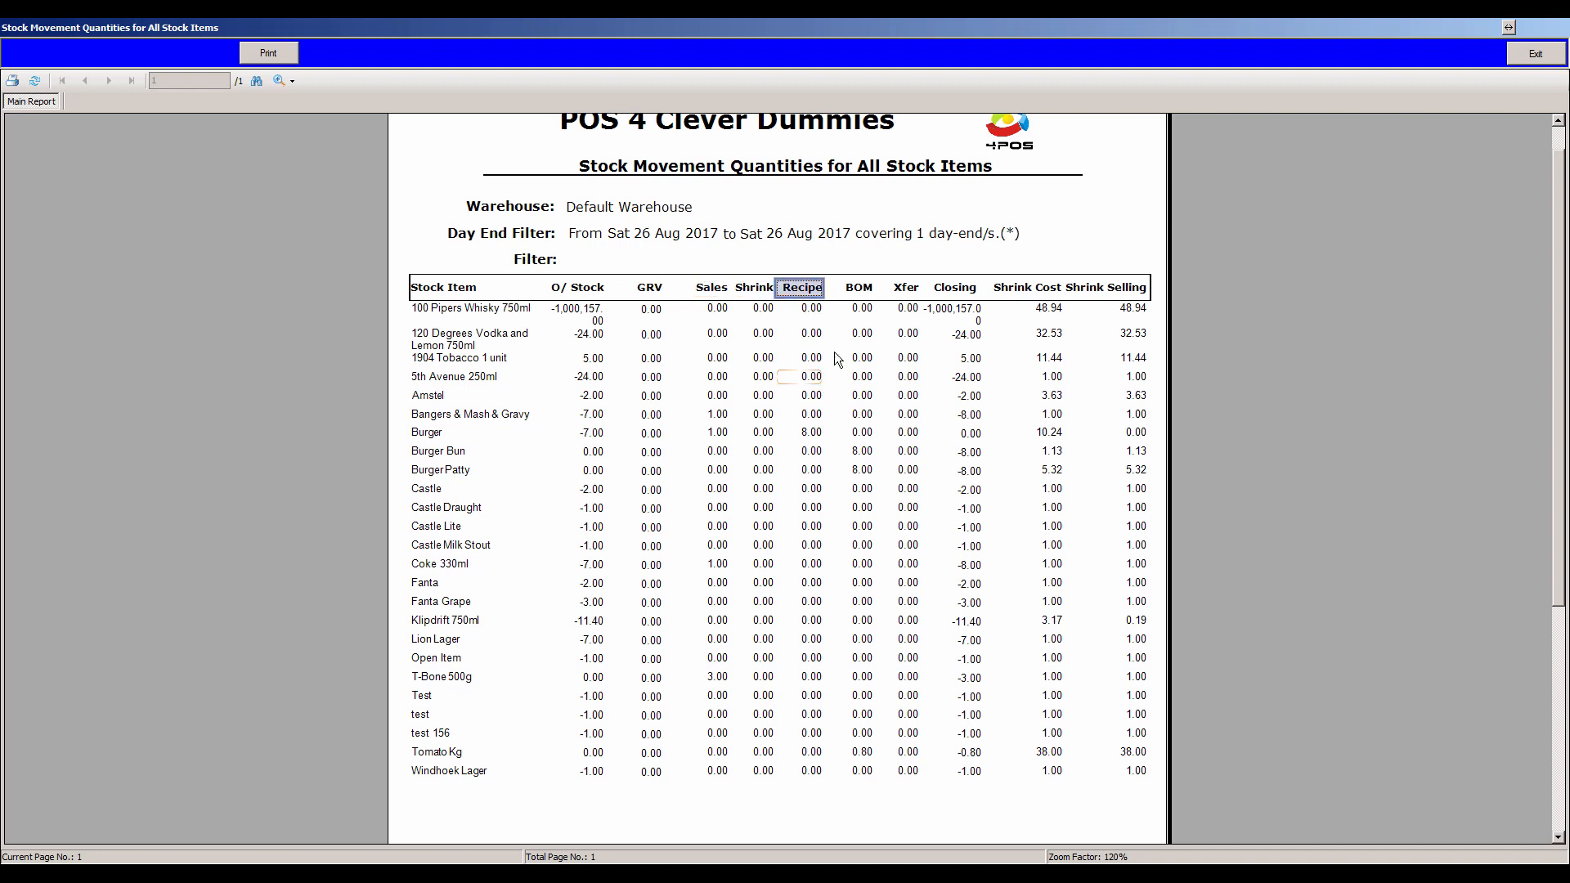
{"action": "left_click", "coordinate": [860, 295]}
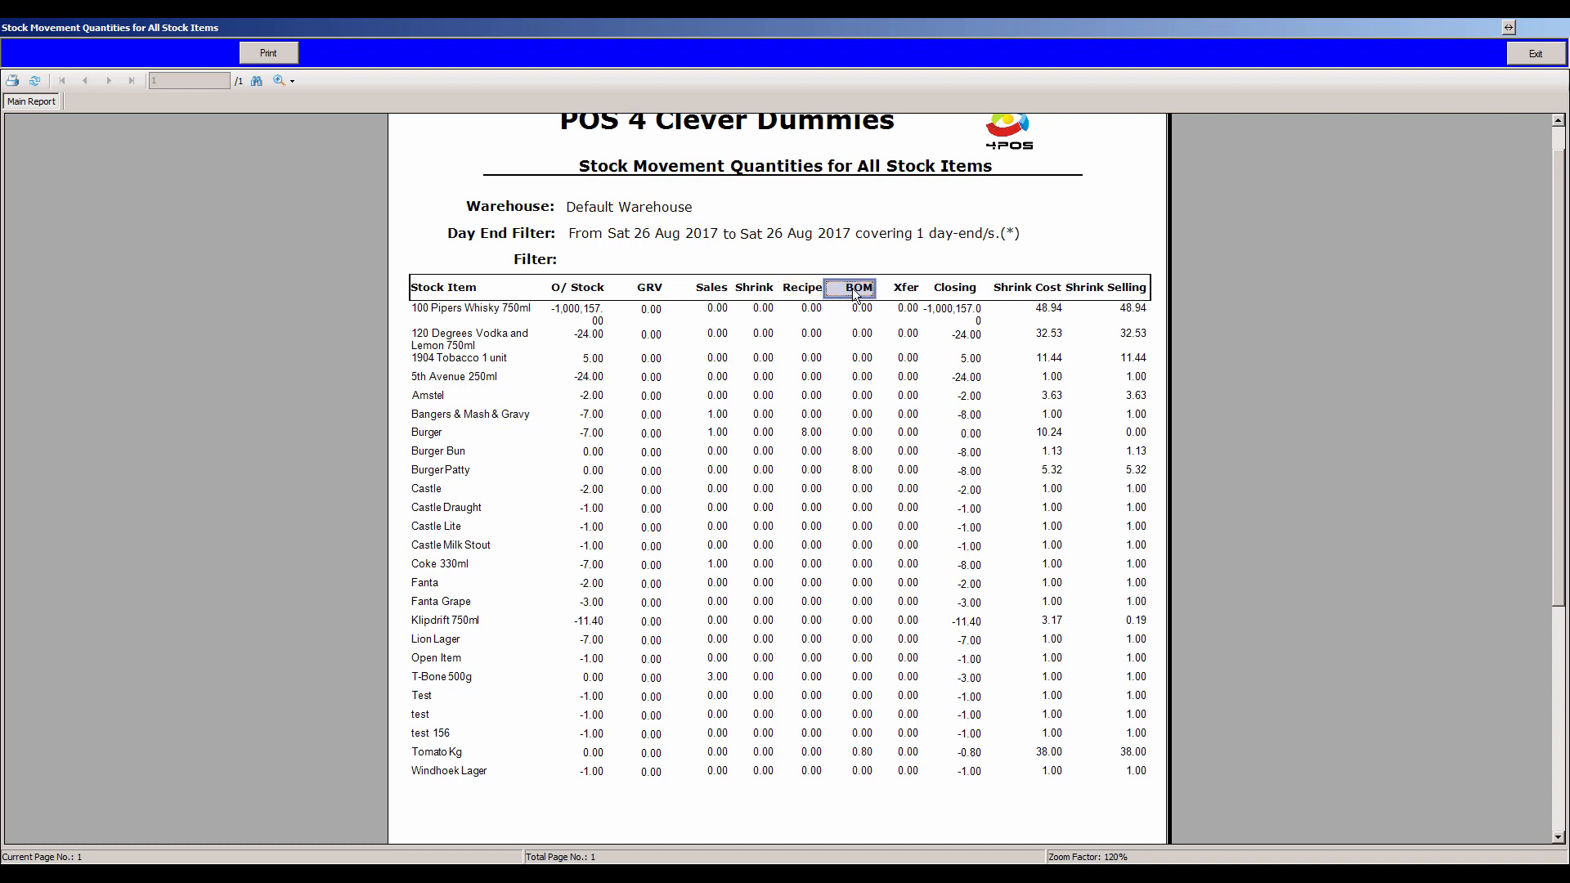
{"action": "left_click", "coordinate": [789, 293]}
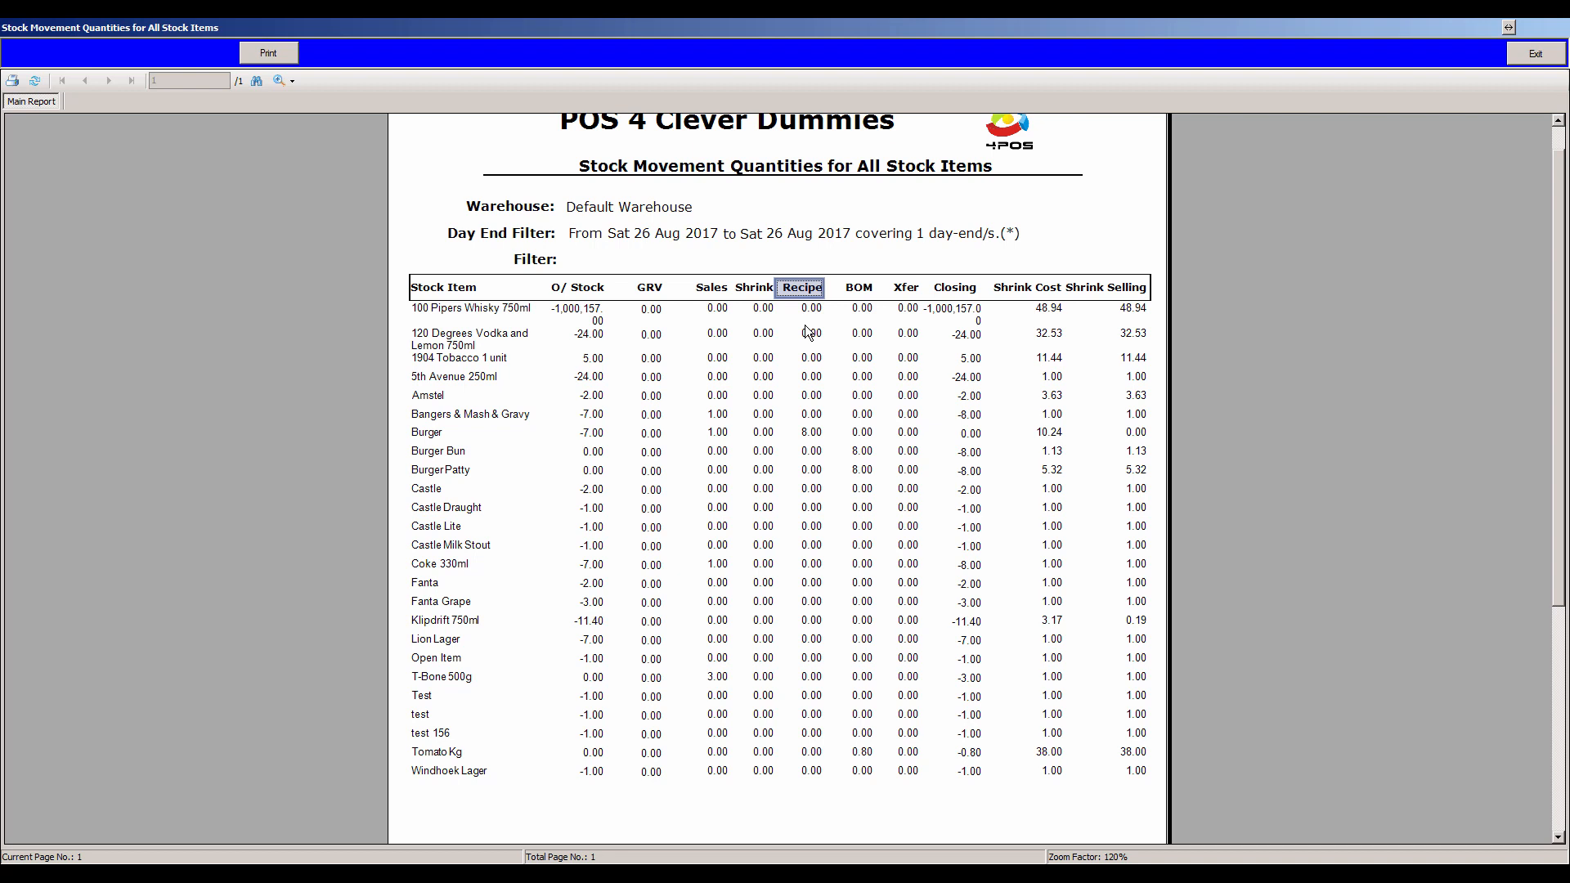
{"action": "left_click", "coordinate": [901, 290]}
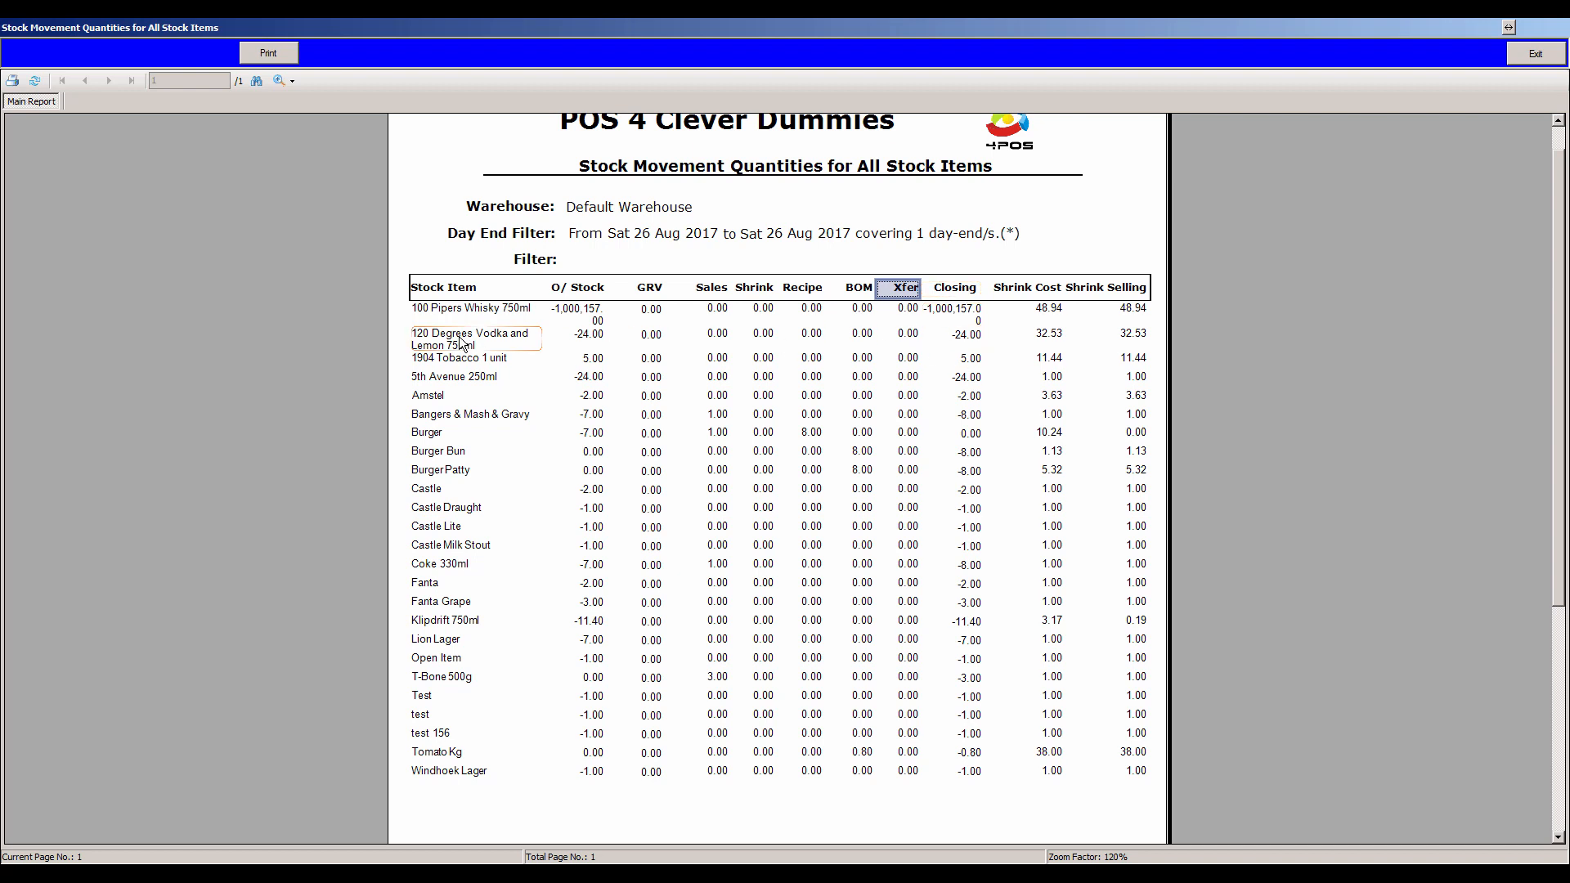
{"action": "left_click", "coordinate": [954, 314]}
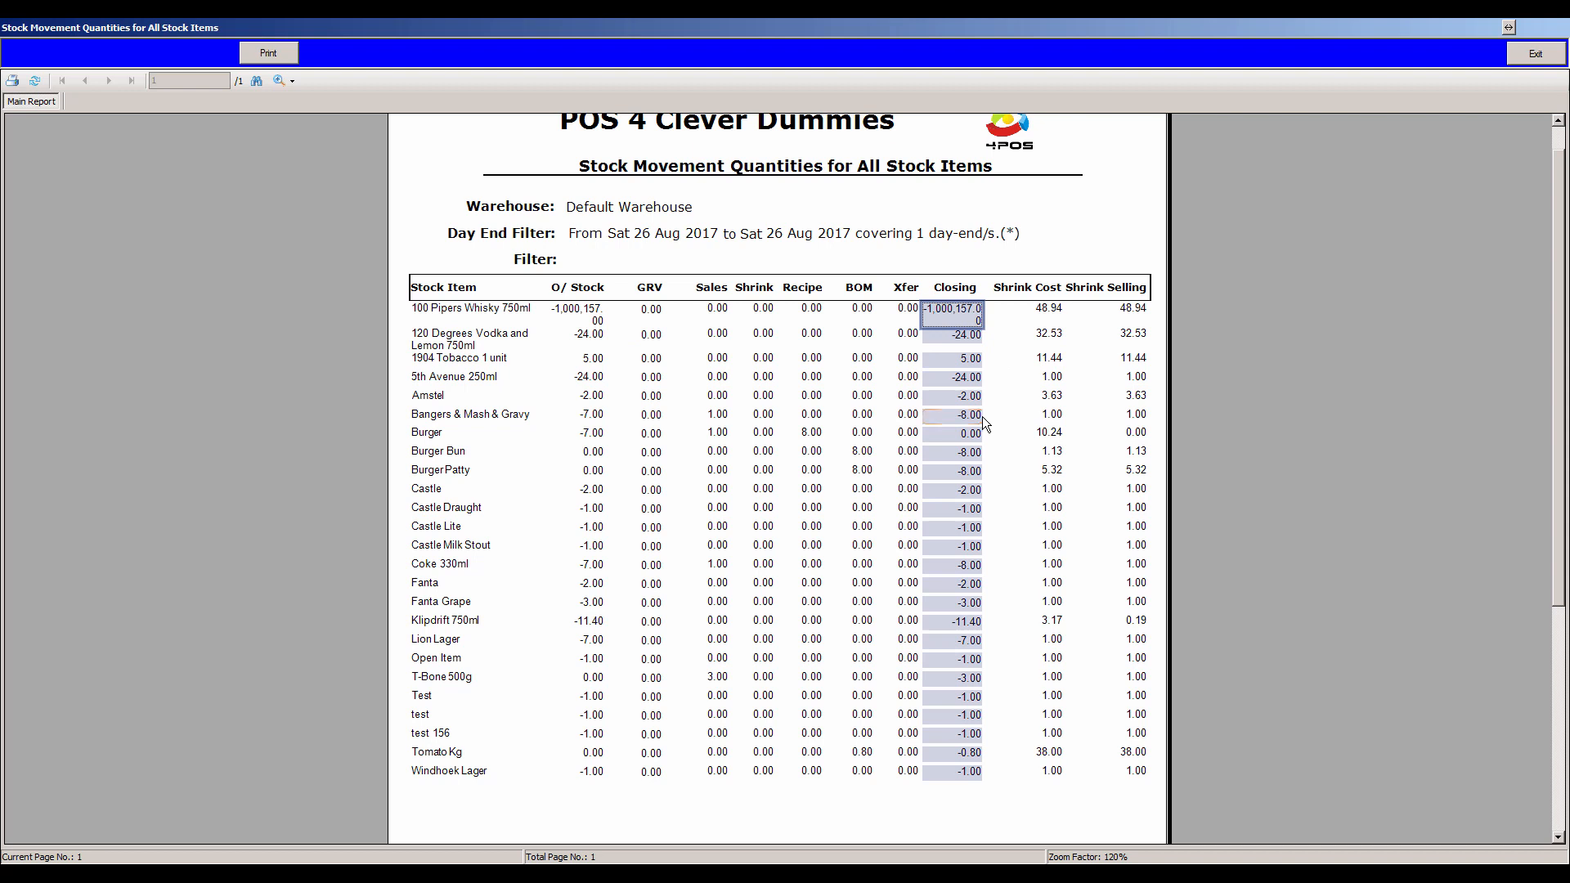
{"action": "left_click", "coordinate": [1528, 54]}
{"action": "left_click", "coordinate": [715, 503]}
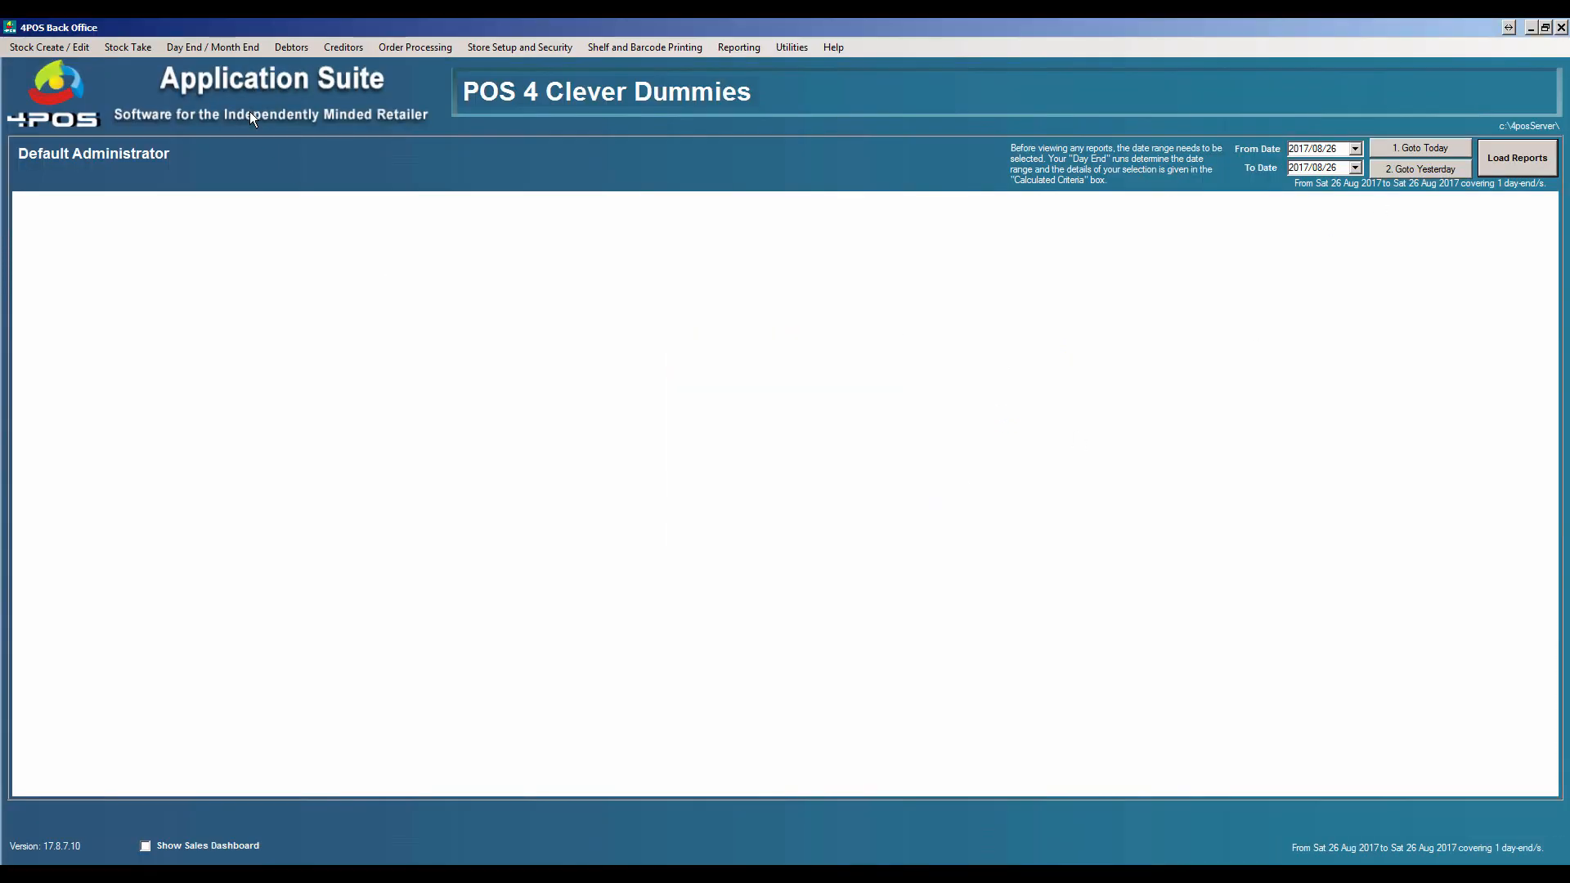
View the Stock Take Adjustments for the Spirits White group in the Default Warehouse, and close them.
{"action": "left_click", "coordinate": [149, 49]}
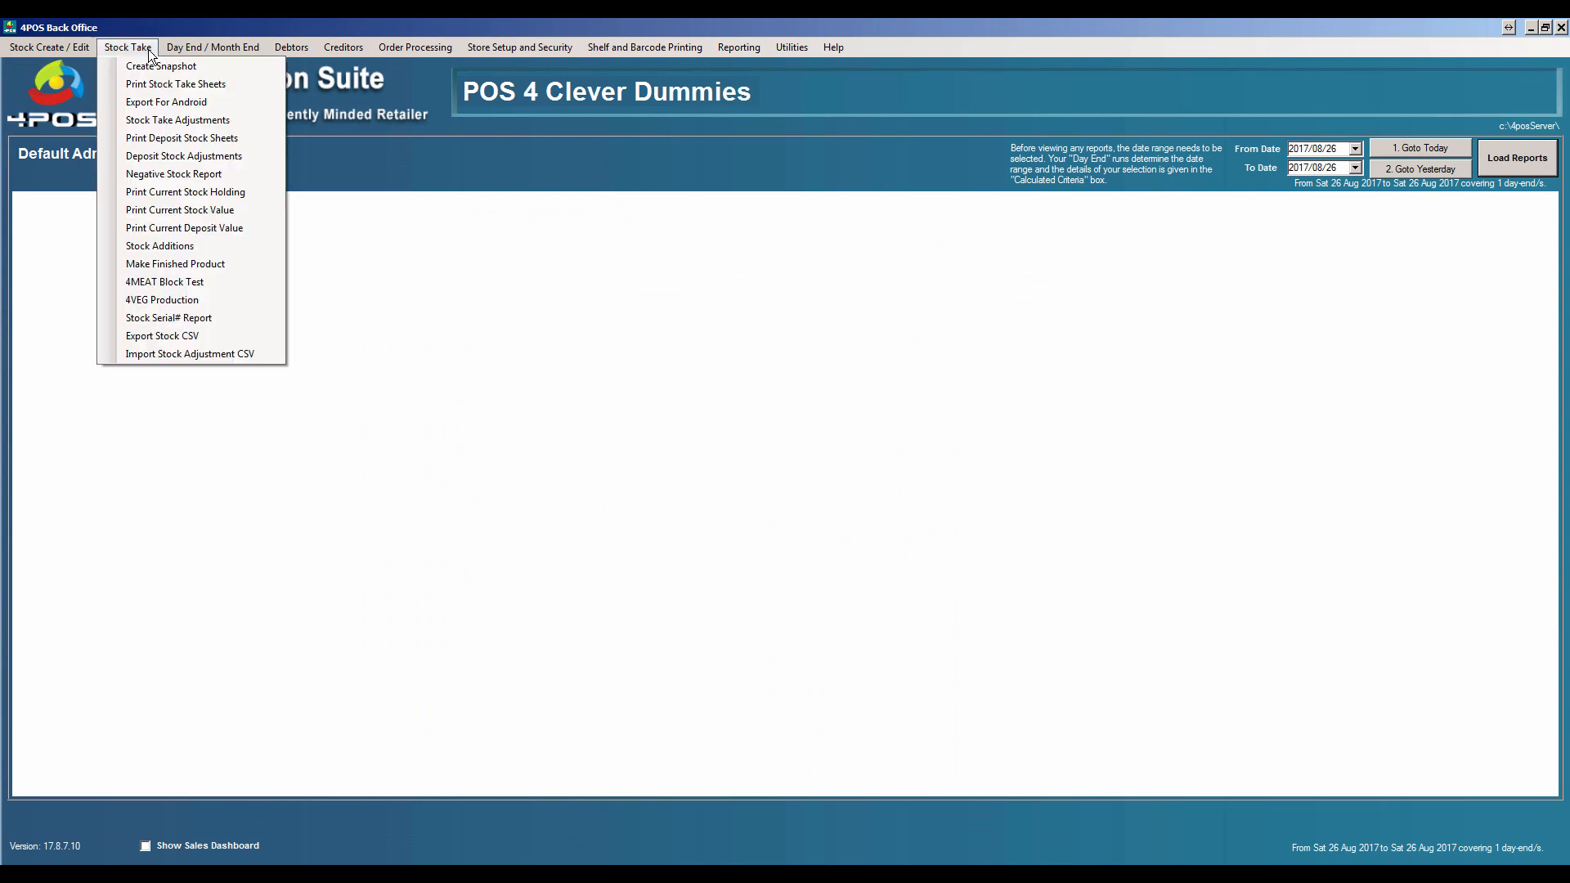
{"action": "left_click", "coordinate": [185, 118]}
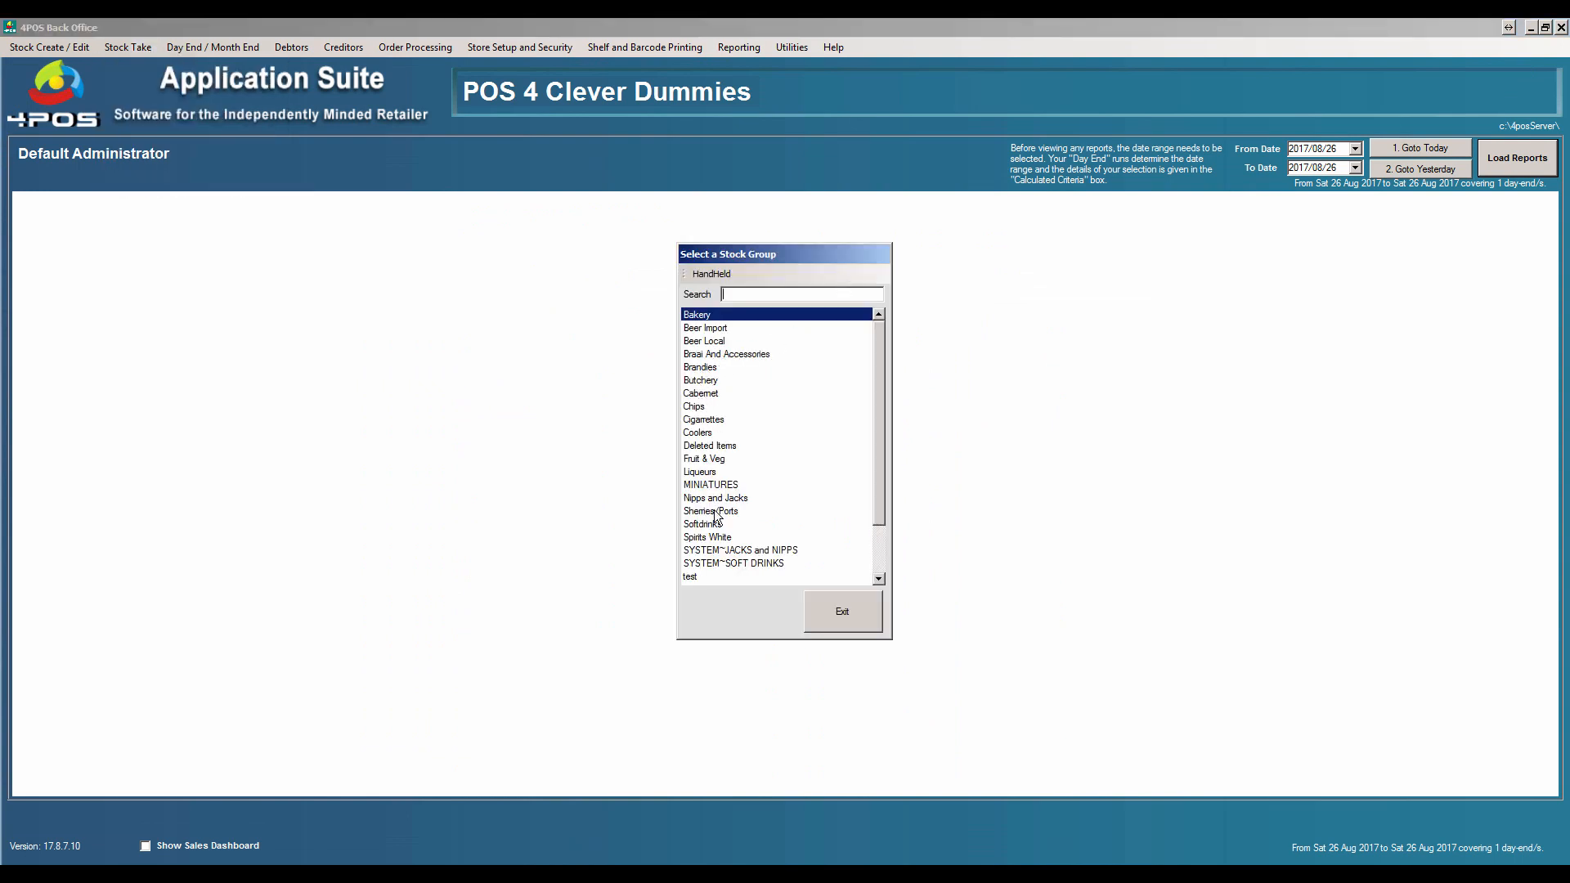
{"action": "double_click", "coordinate": [708, 538]}
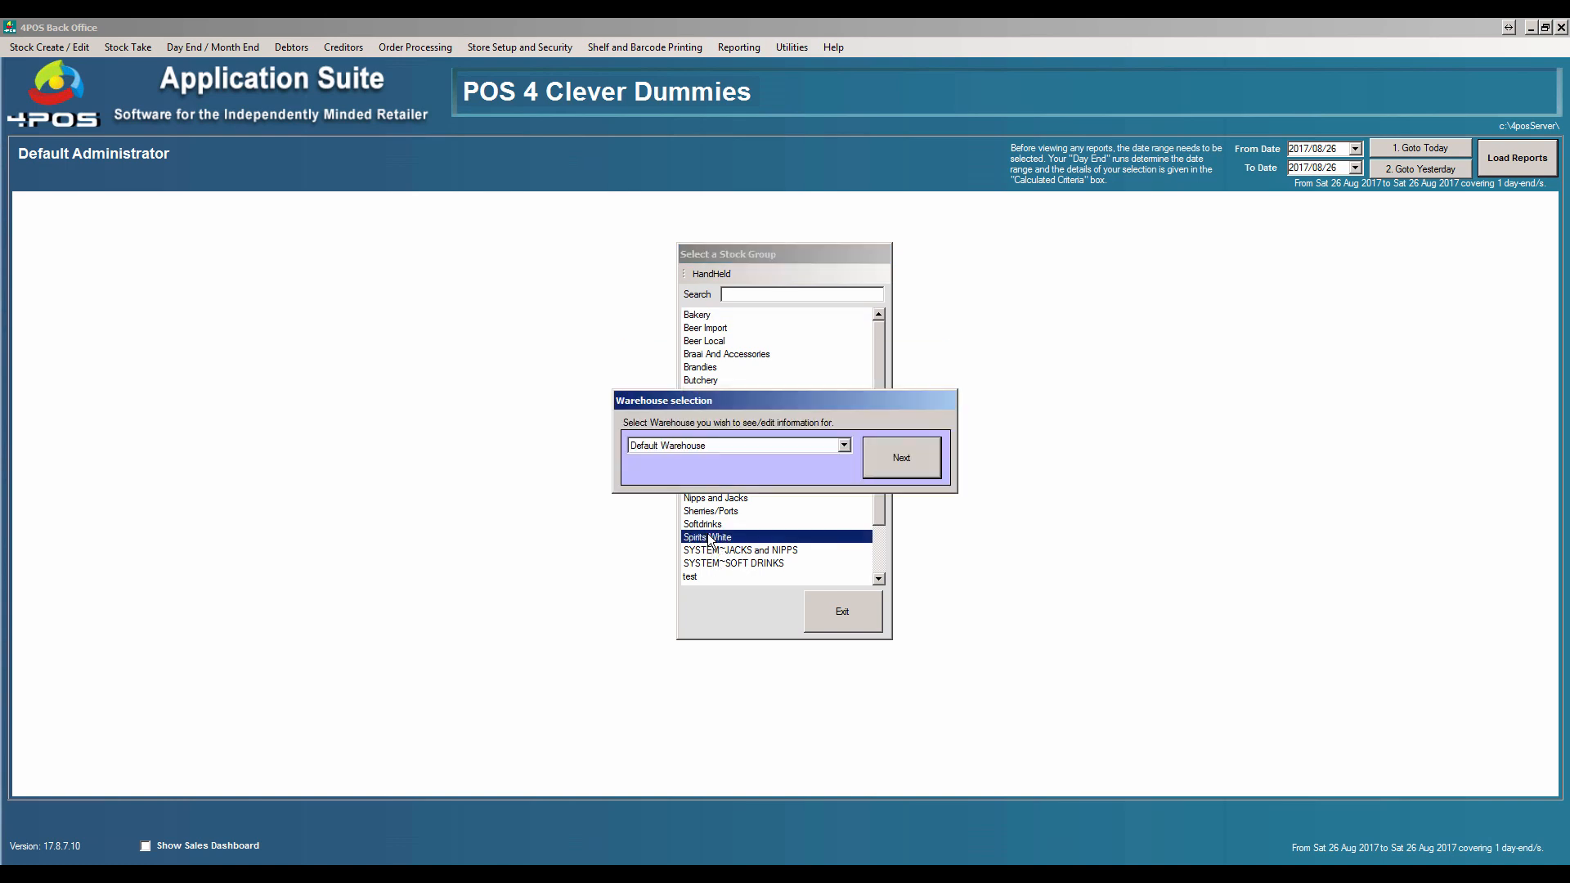
{"action": "left_click", "coordinate": [895, 458]}
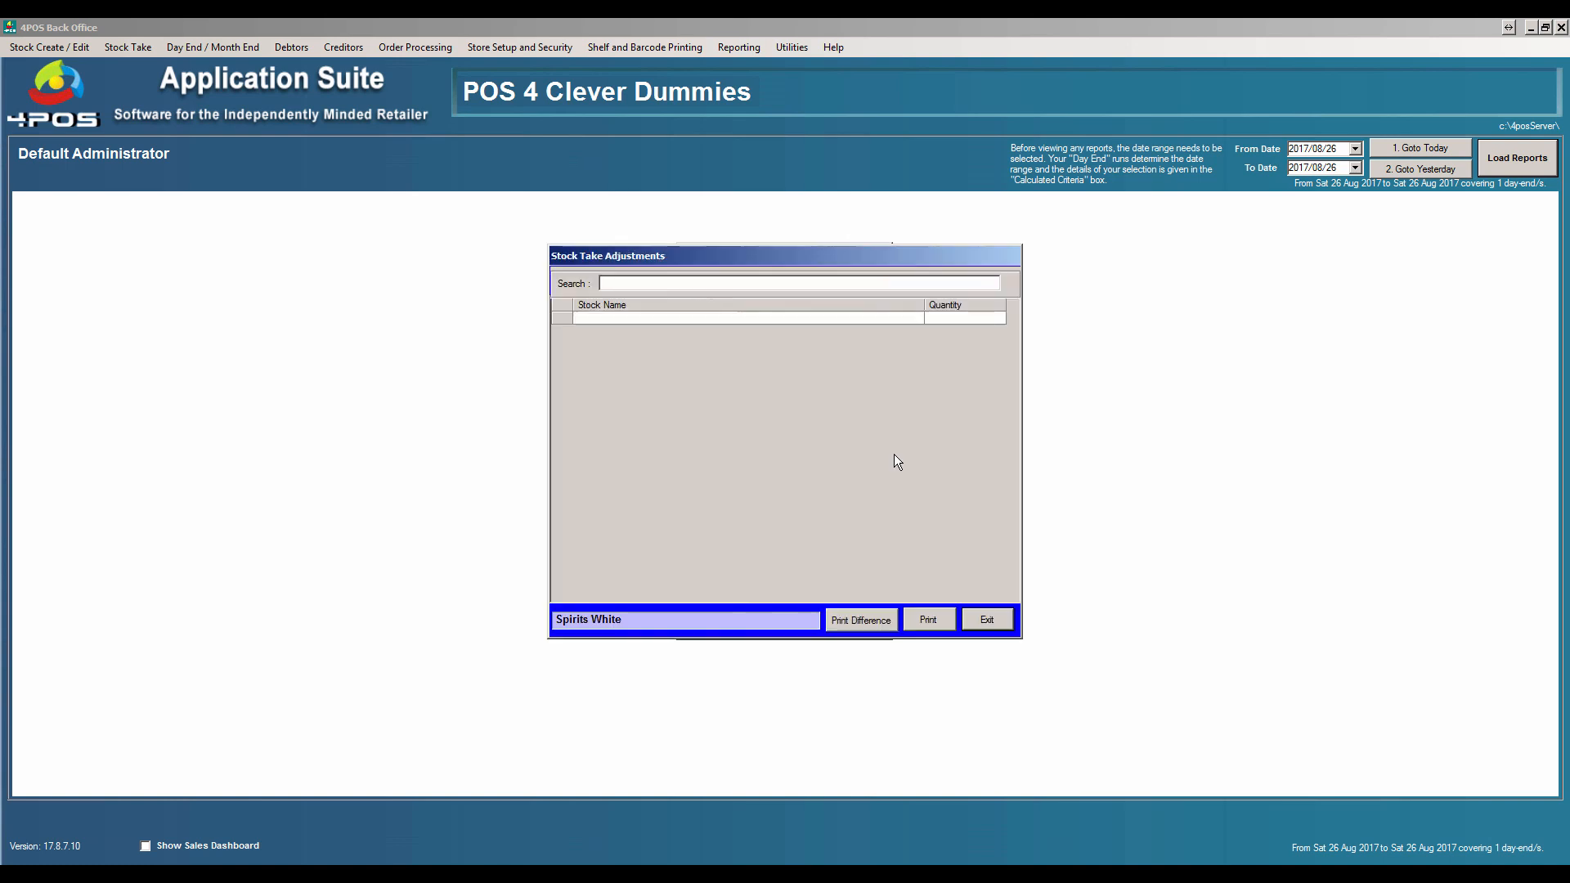
{"action": "left_click", "coordinate": [987, 619]}
{"action": "left_click", "coordinate": [832, 608]}
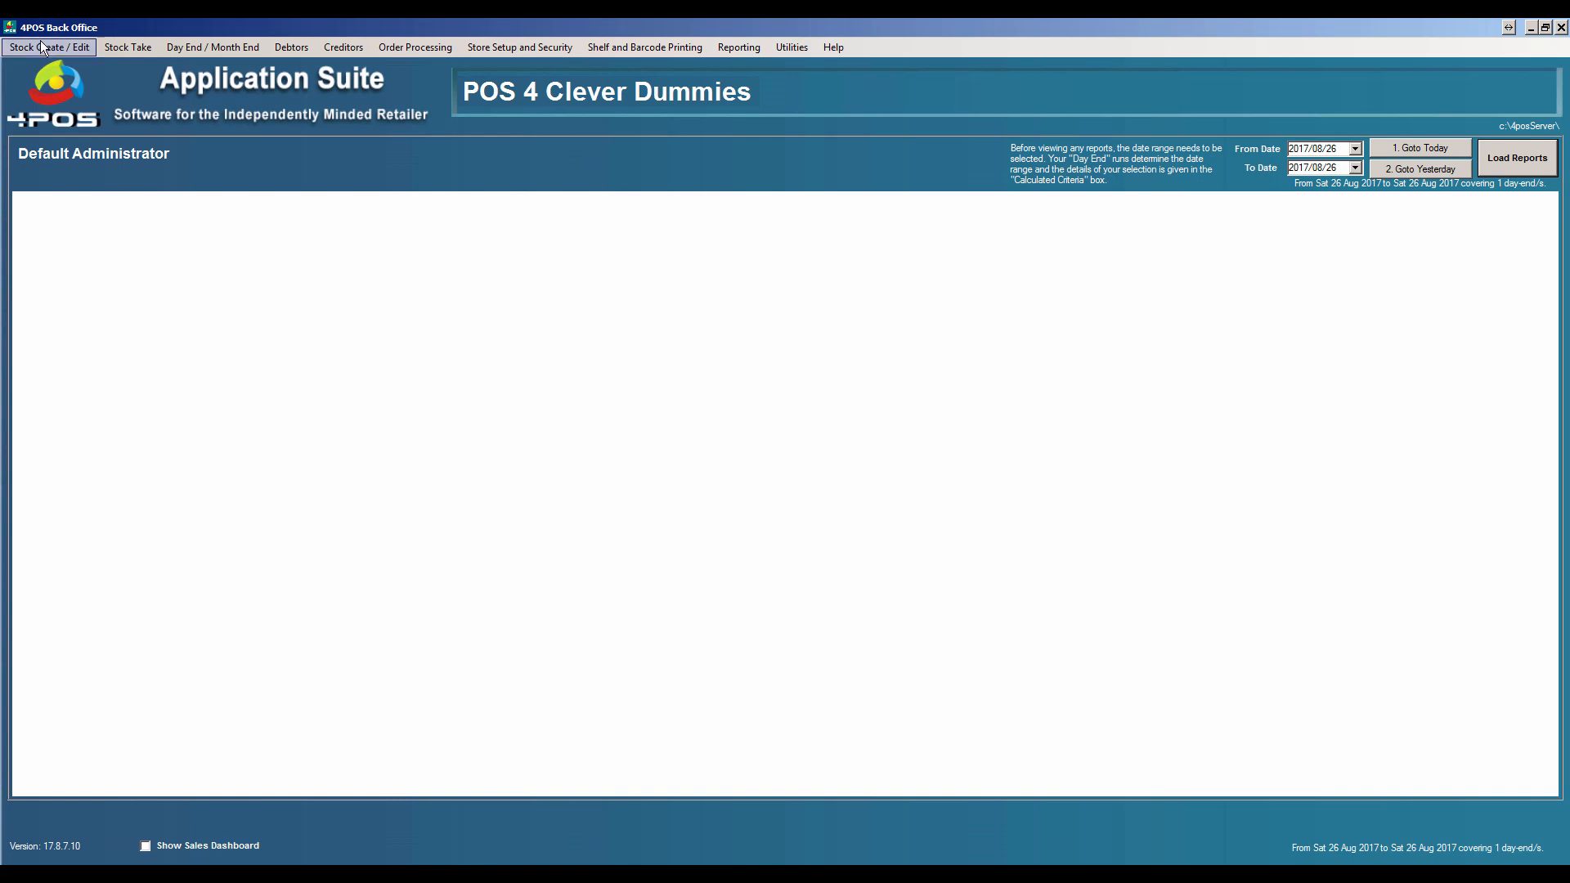
Open the 100 Pipers Whisky 750ml item to check its Stock Group, and close the item and the stock item selection.
{"action": "left_click", "coordinate": [41, 46]}
{"action": "left_click", "coordinate": [49, 82]}
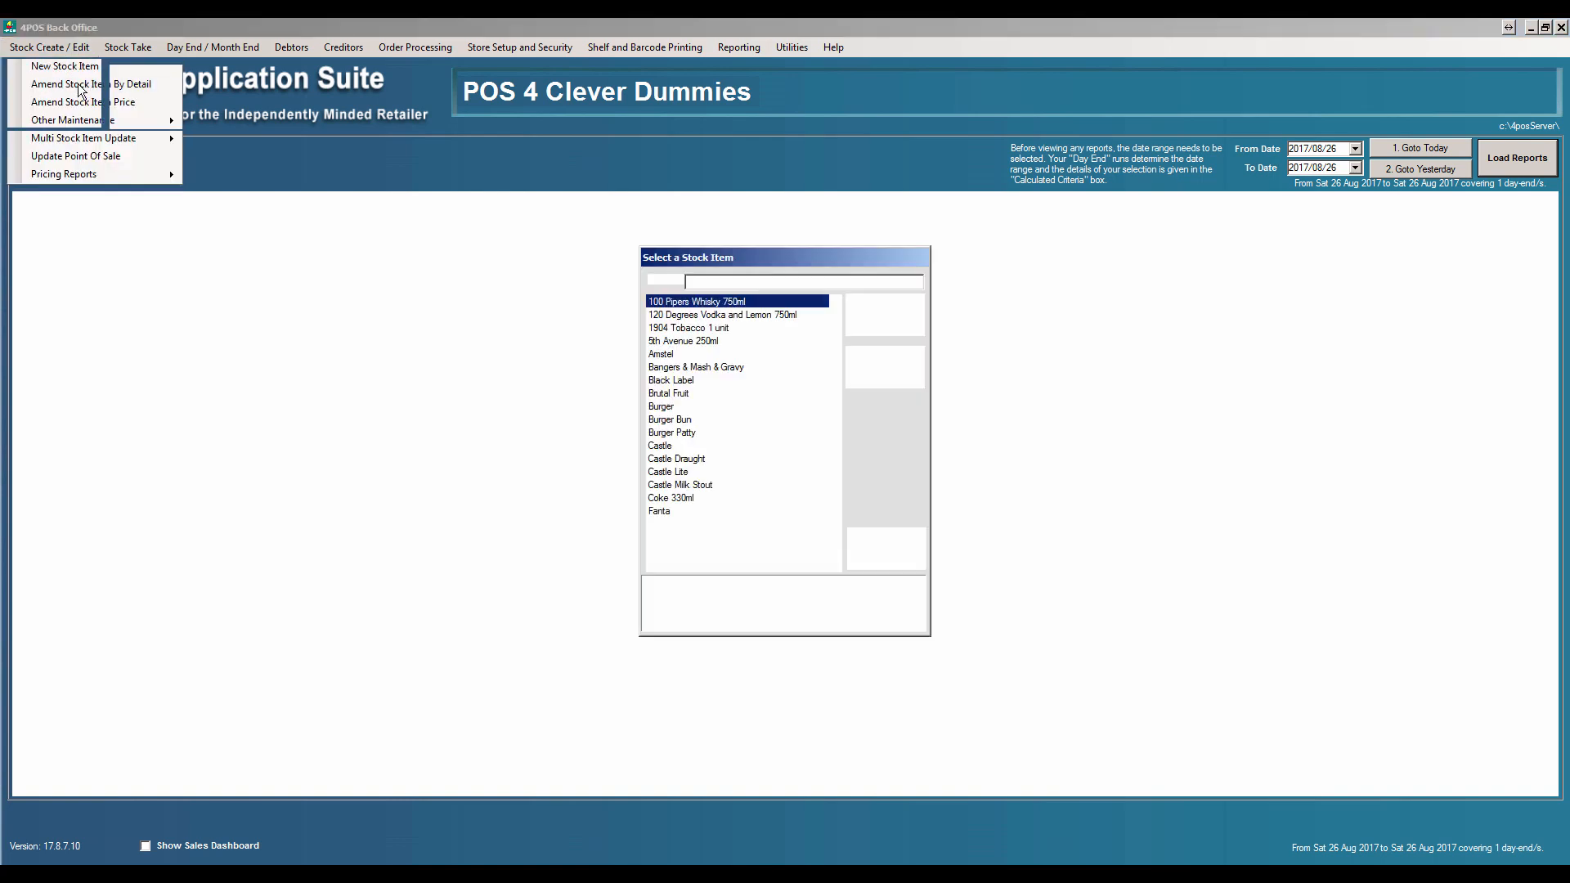
{"action": "double_click", "coordinate": [711, 304]}
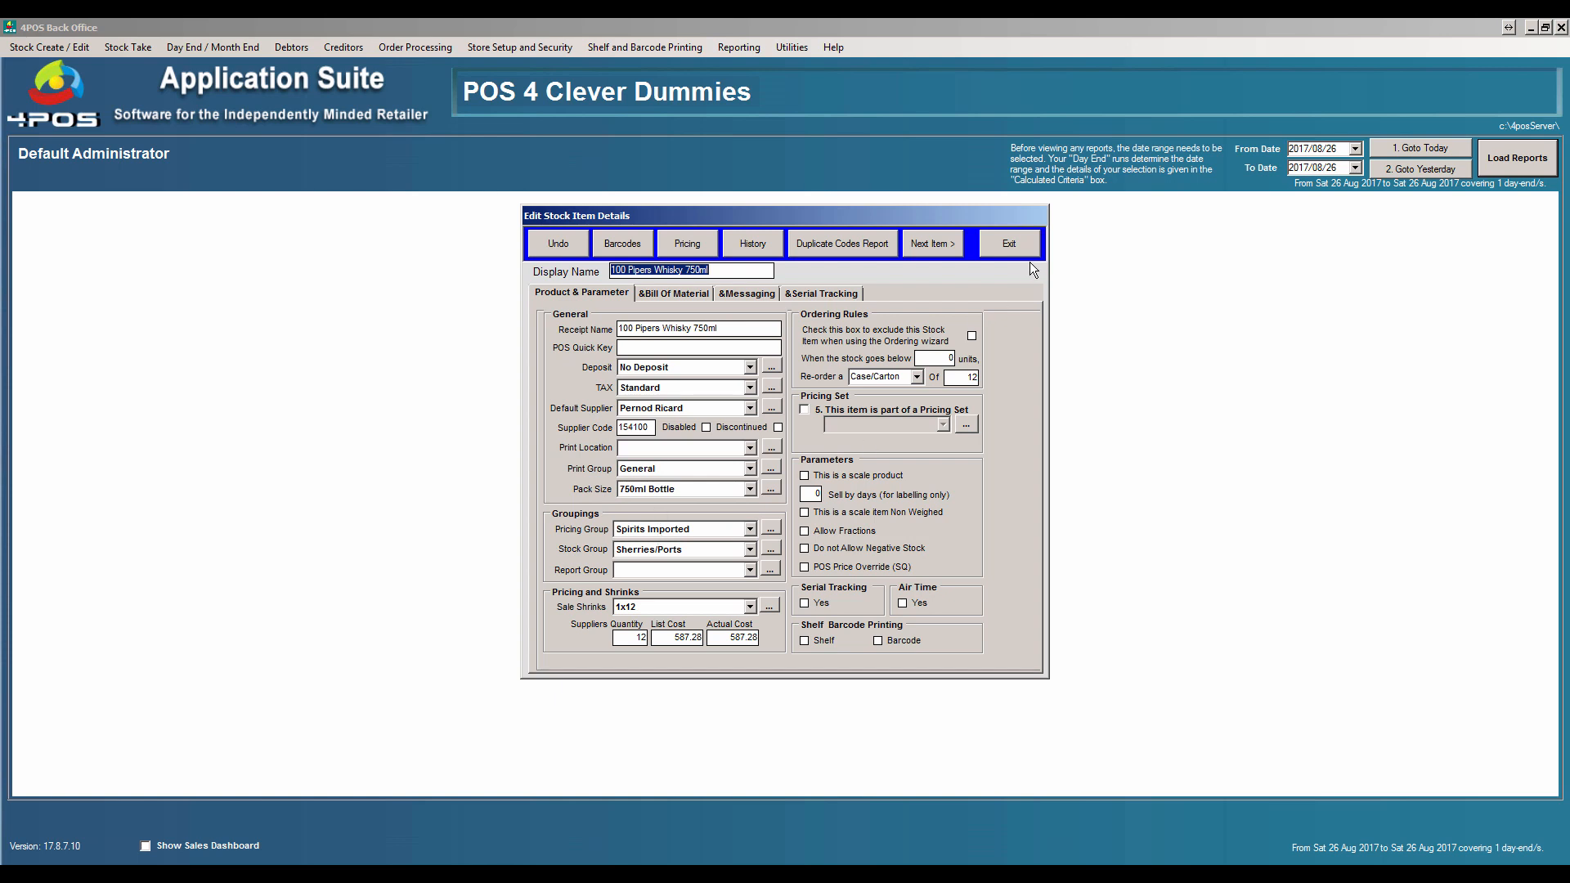
{"action": "left_click", "coordinate": [1018, 238]}
{"action": "left_click", "coordinate": [875, 551]}
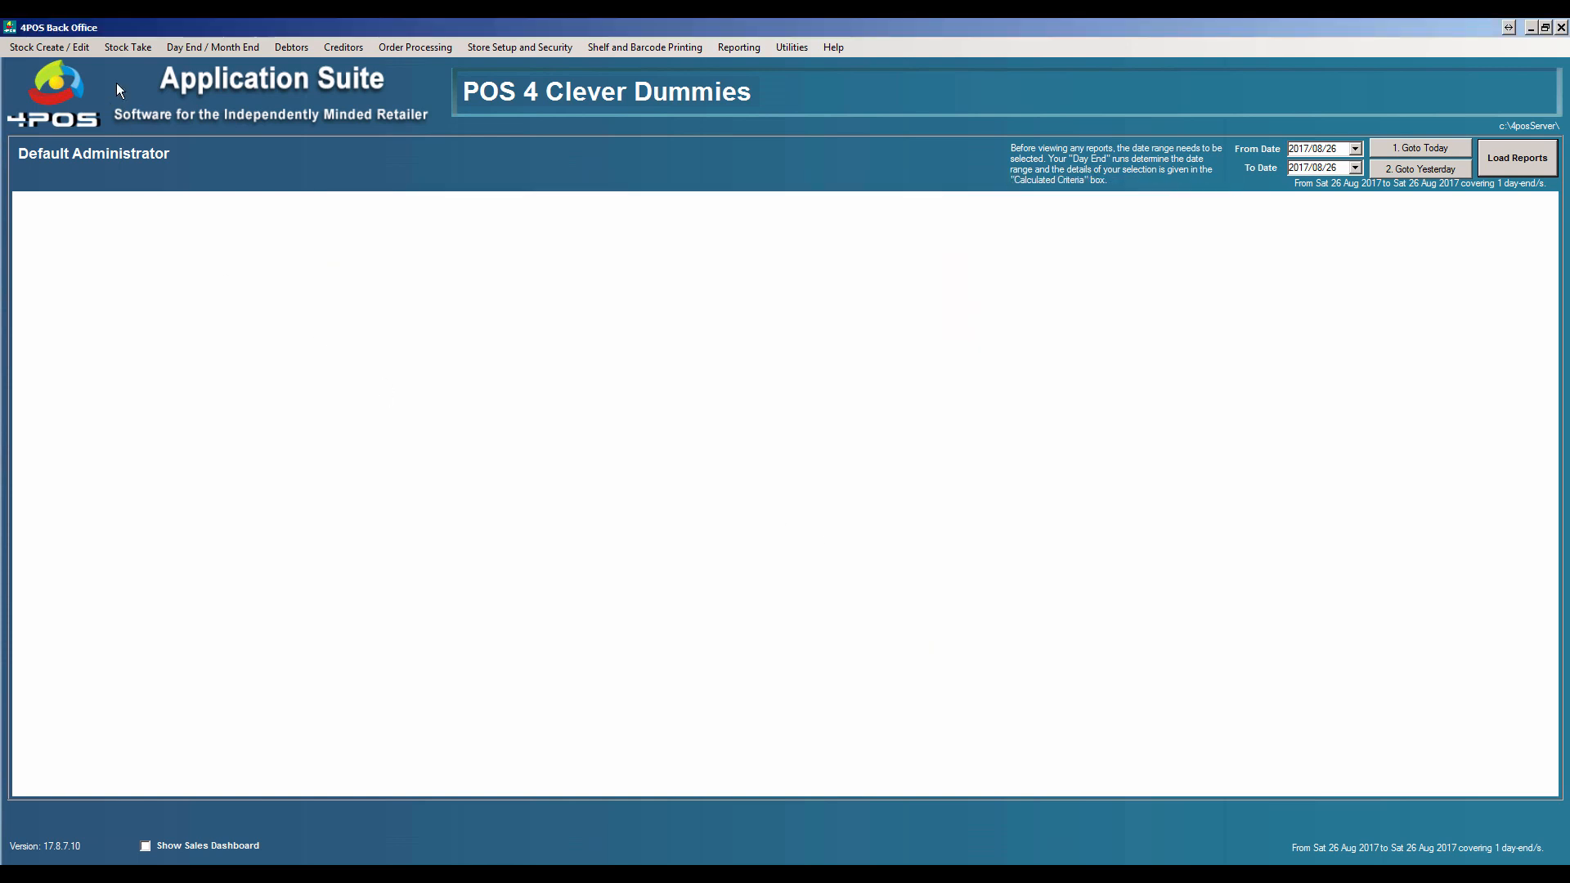
Open the stock group selection for Stock Take Adjustments, look over the groups, and exit it.
{"action": "left_click", "coordinate": [123, 47]}
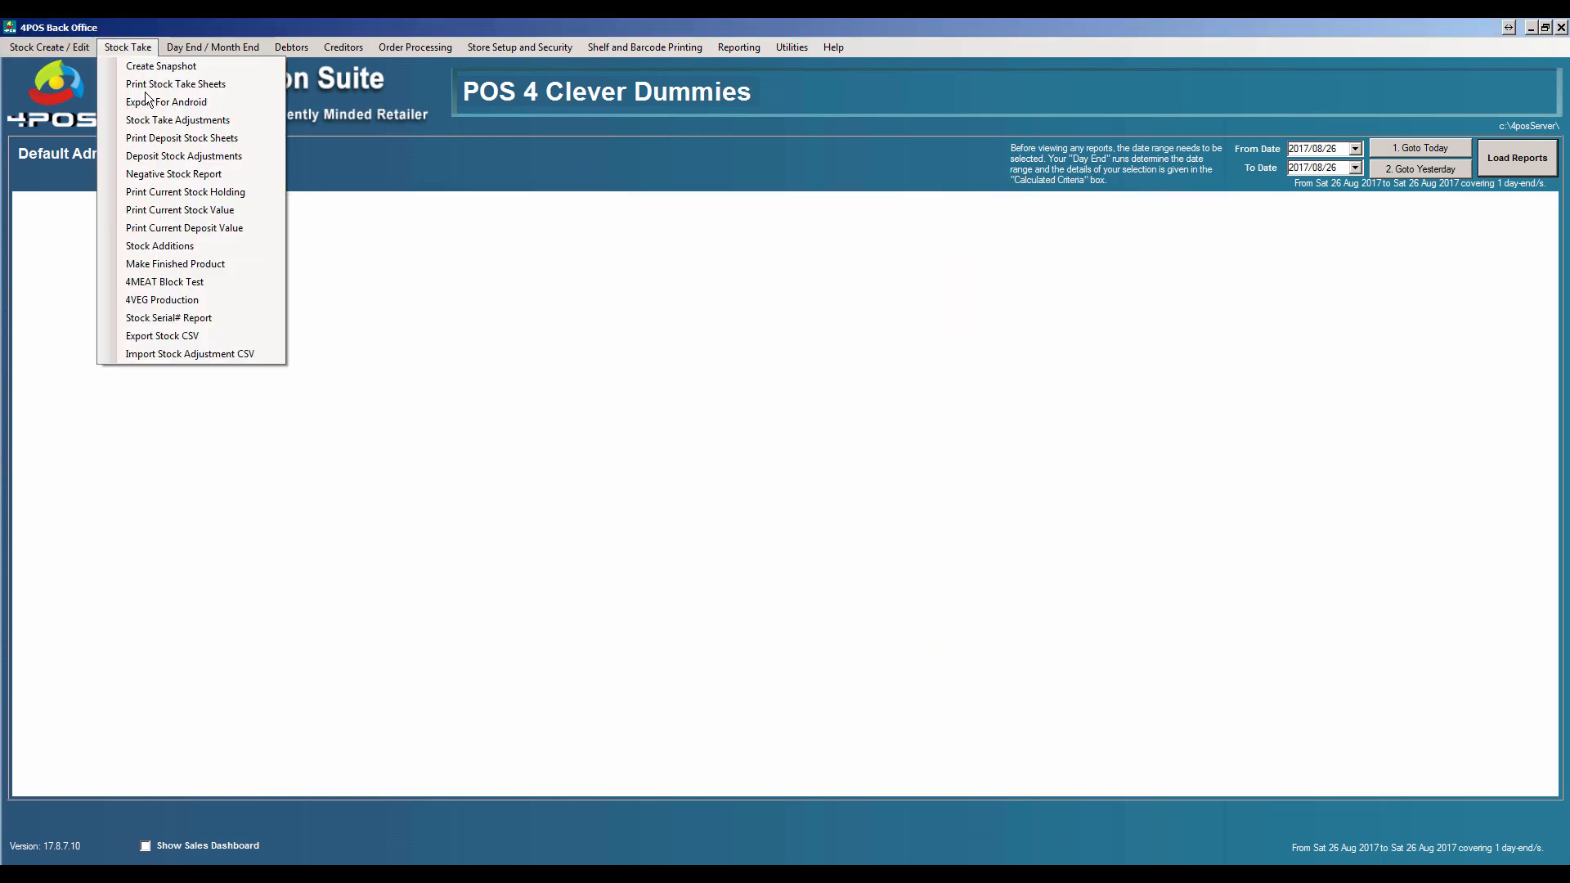
{"action": "left_click", "coordinate": [196, 123]}
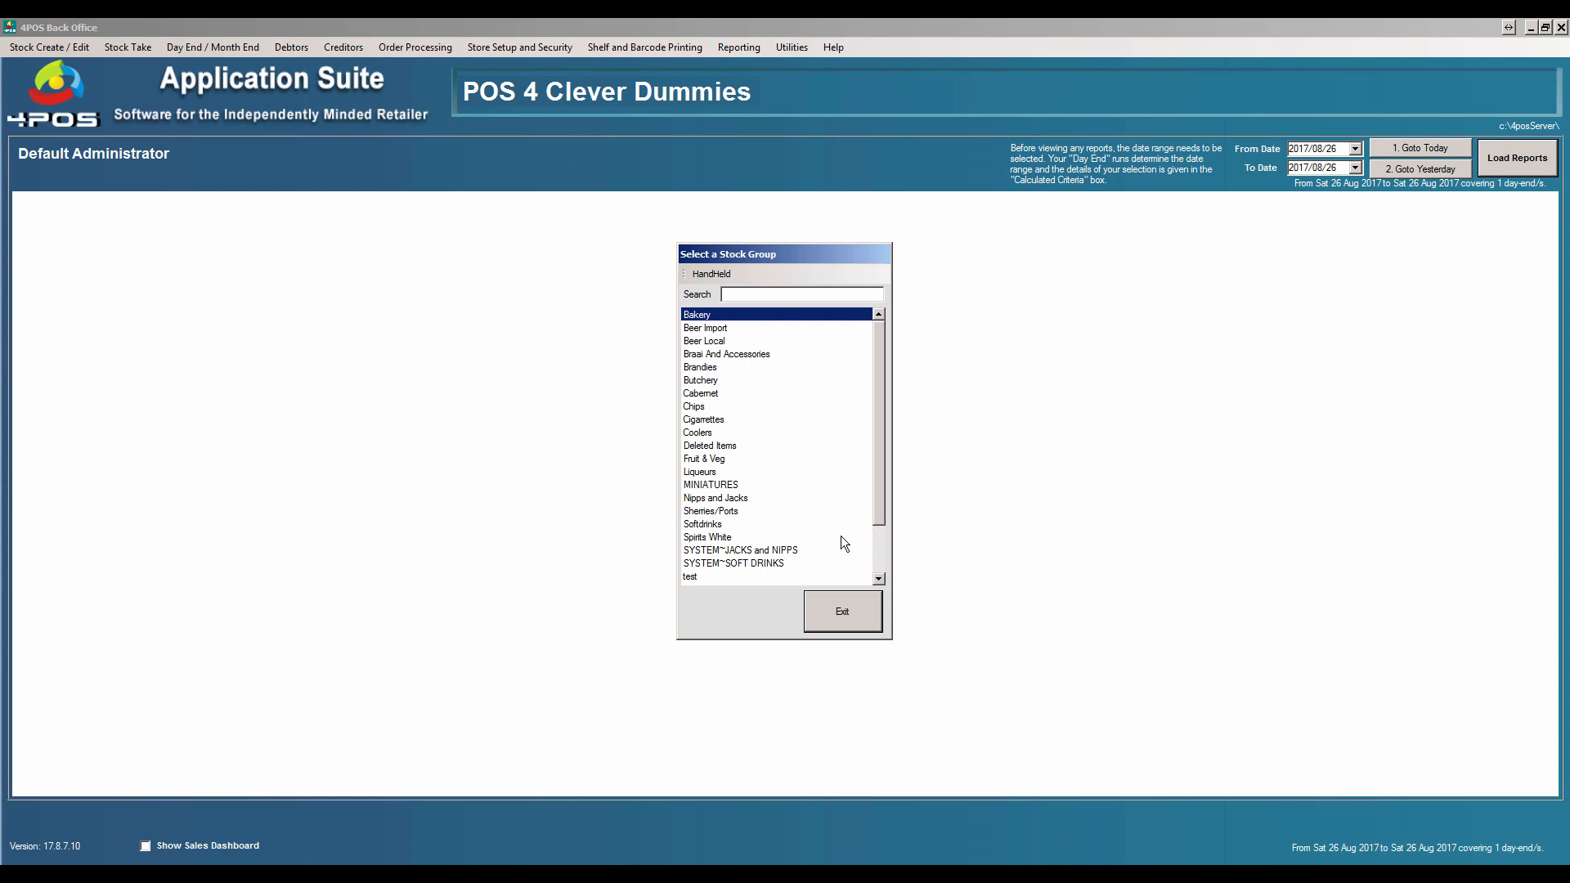
{"action": "left_click", "coordinate": [843, 611]}
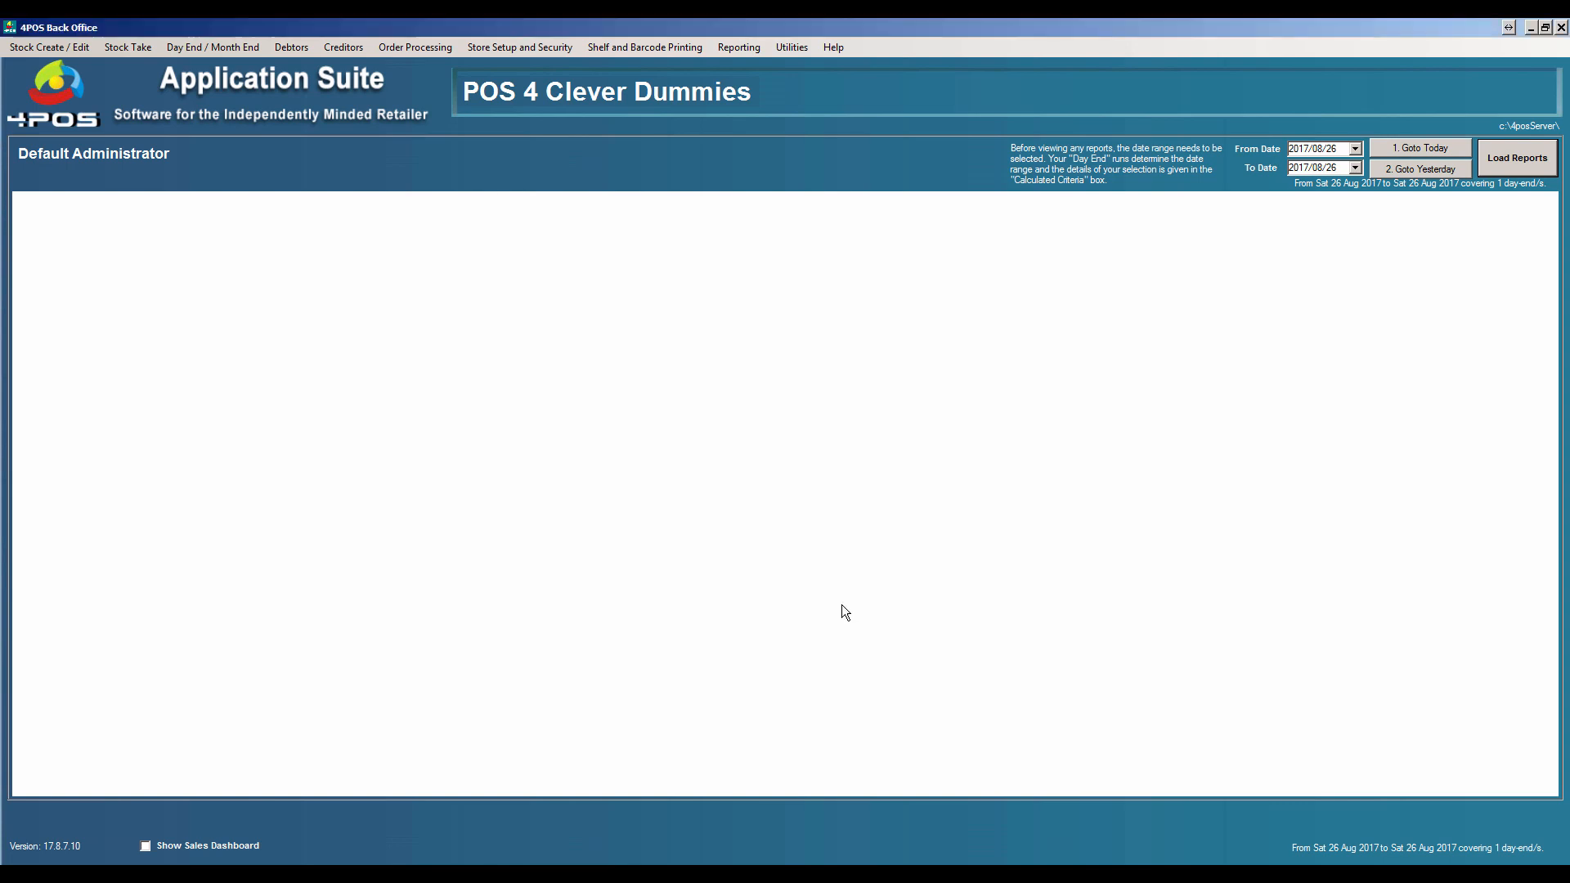
Open the 100 Pipers Whisky 750ml item for detailed amendment and set its Stock Group to Spirits White.
{"action": "left_click", "coordinate": [57, 48]}
{"action": "left_click", "coordinate": [74, 85]}
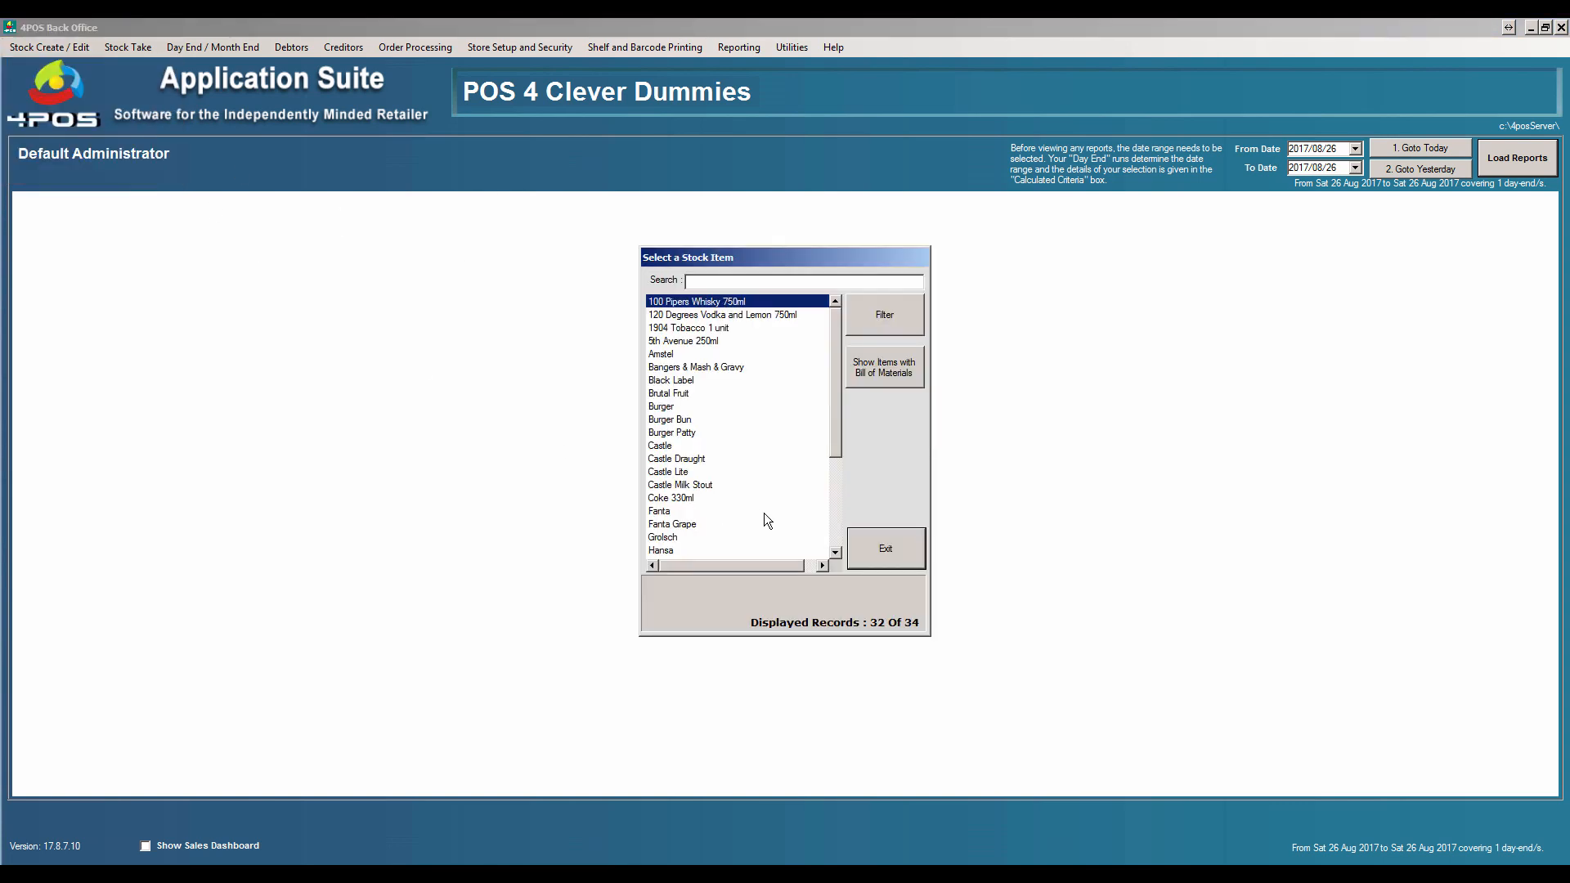
{"action": "double_click", "coordinate": [720, 303]}
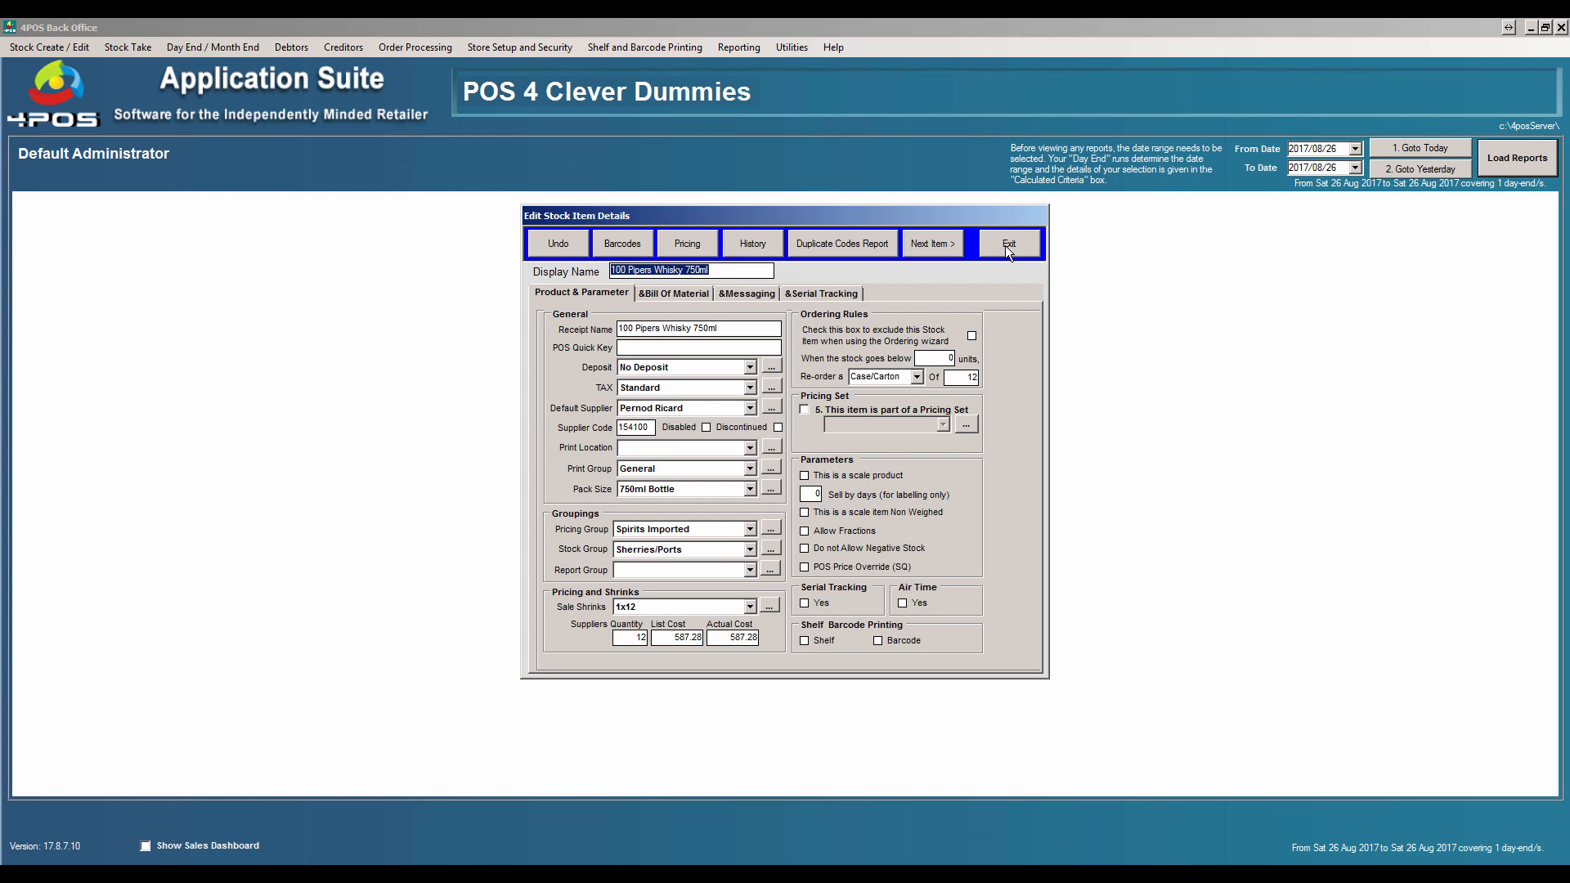
{"action": "left_click", "coordinate": [752, 549]}
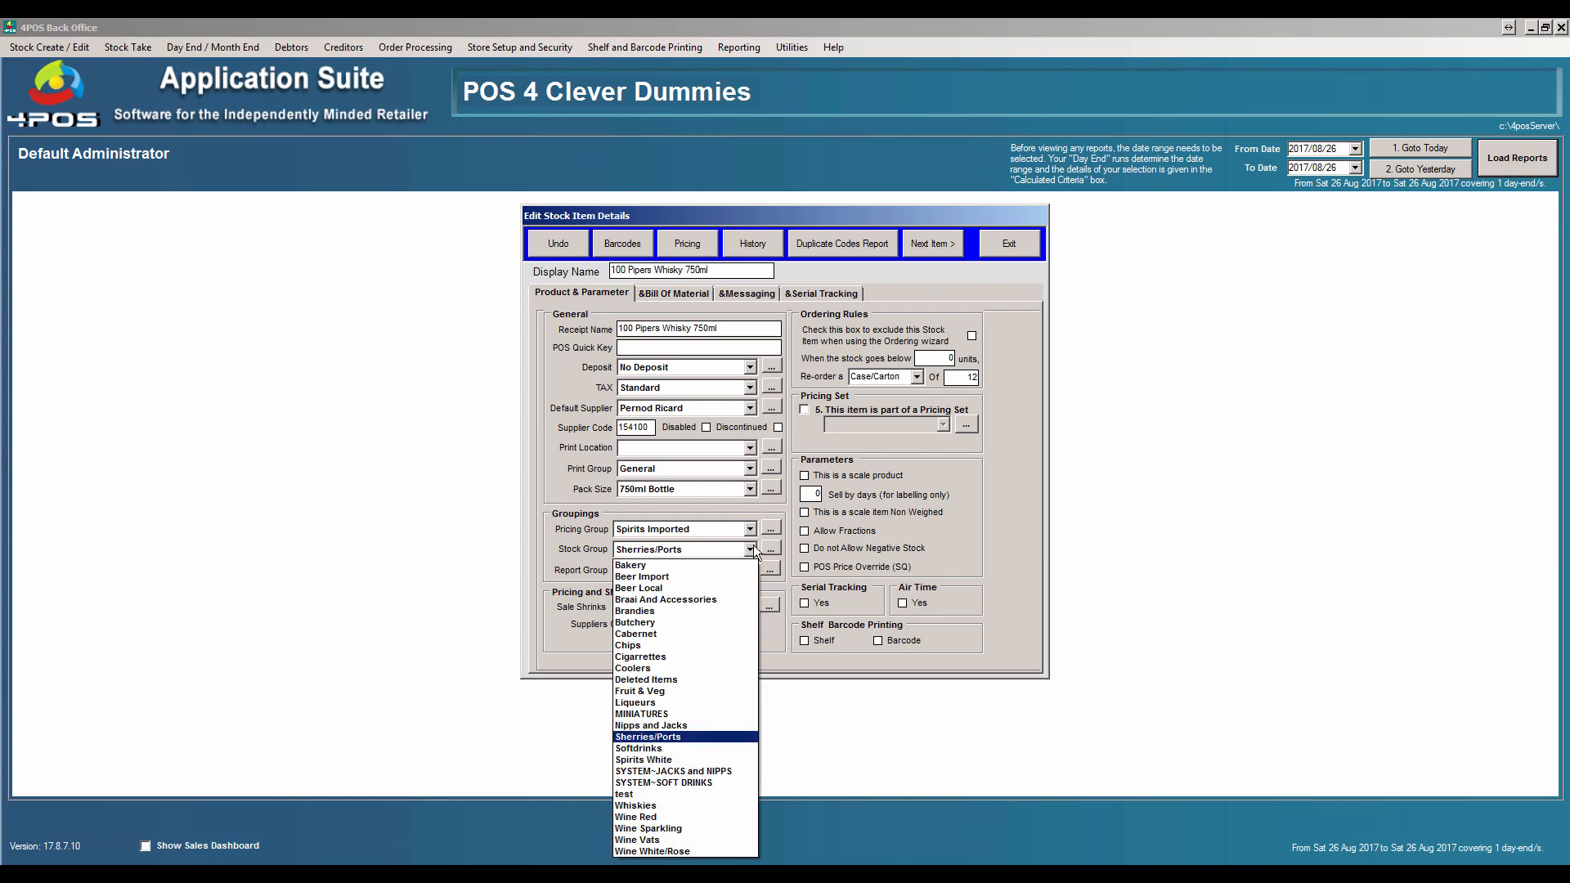
{"action": "left_click", "coordinate": [689, 758]}
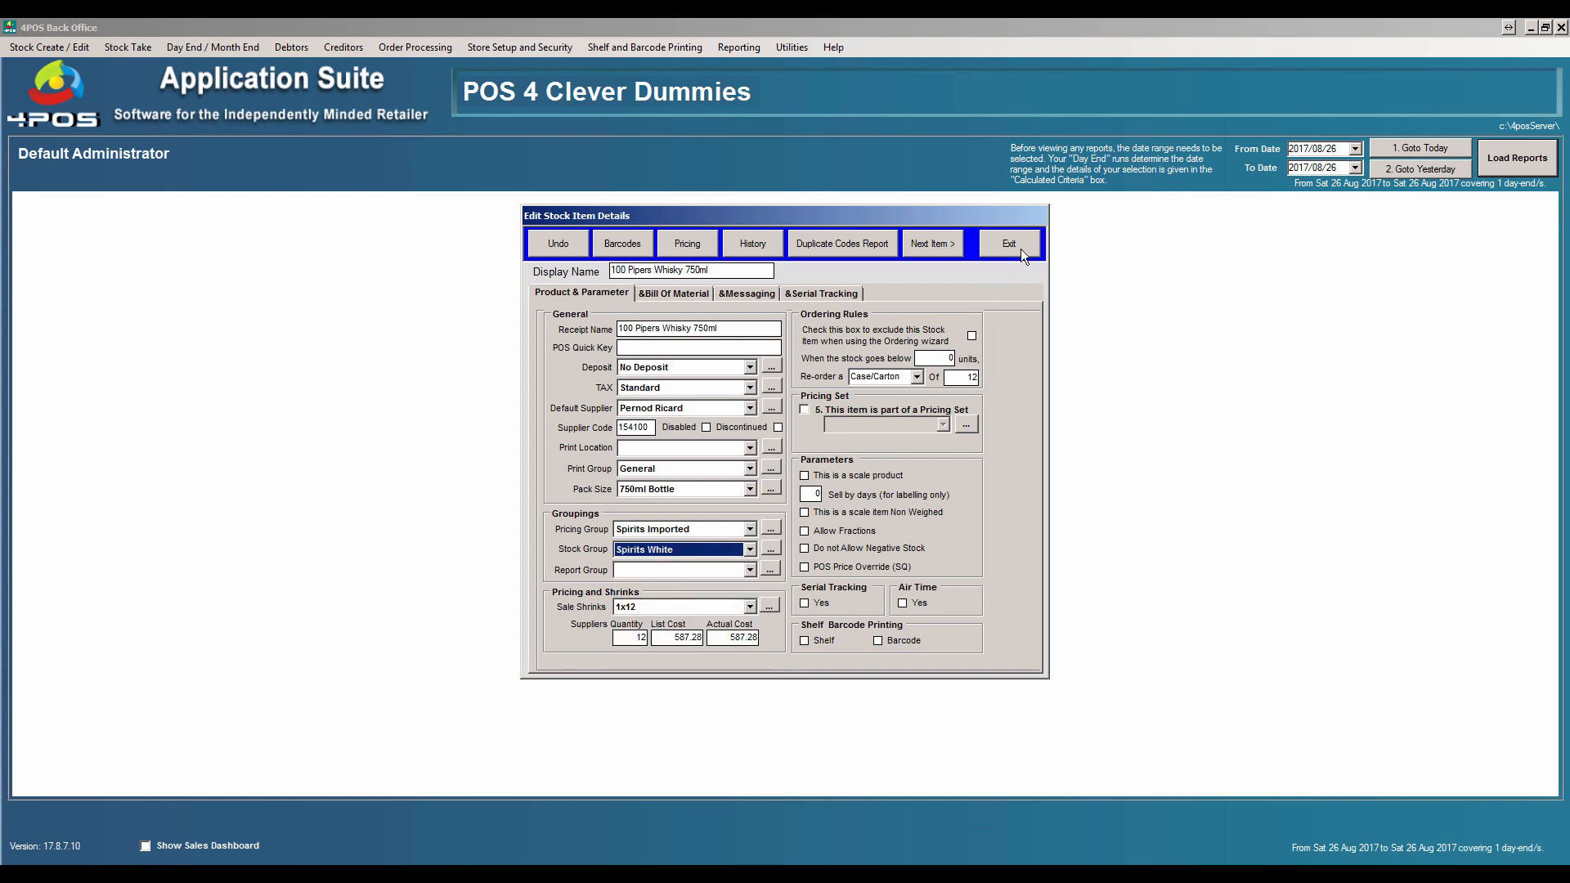
Close the item details and set the 100 Pipers Whisky 750ml quantity to 5 in the Spirits White Stock Take Adjustments for the Default Warehouse.
{"action": "left_click", "coordinate": [1020, 249]}
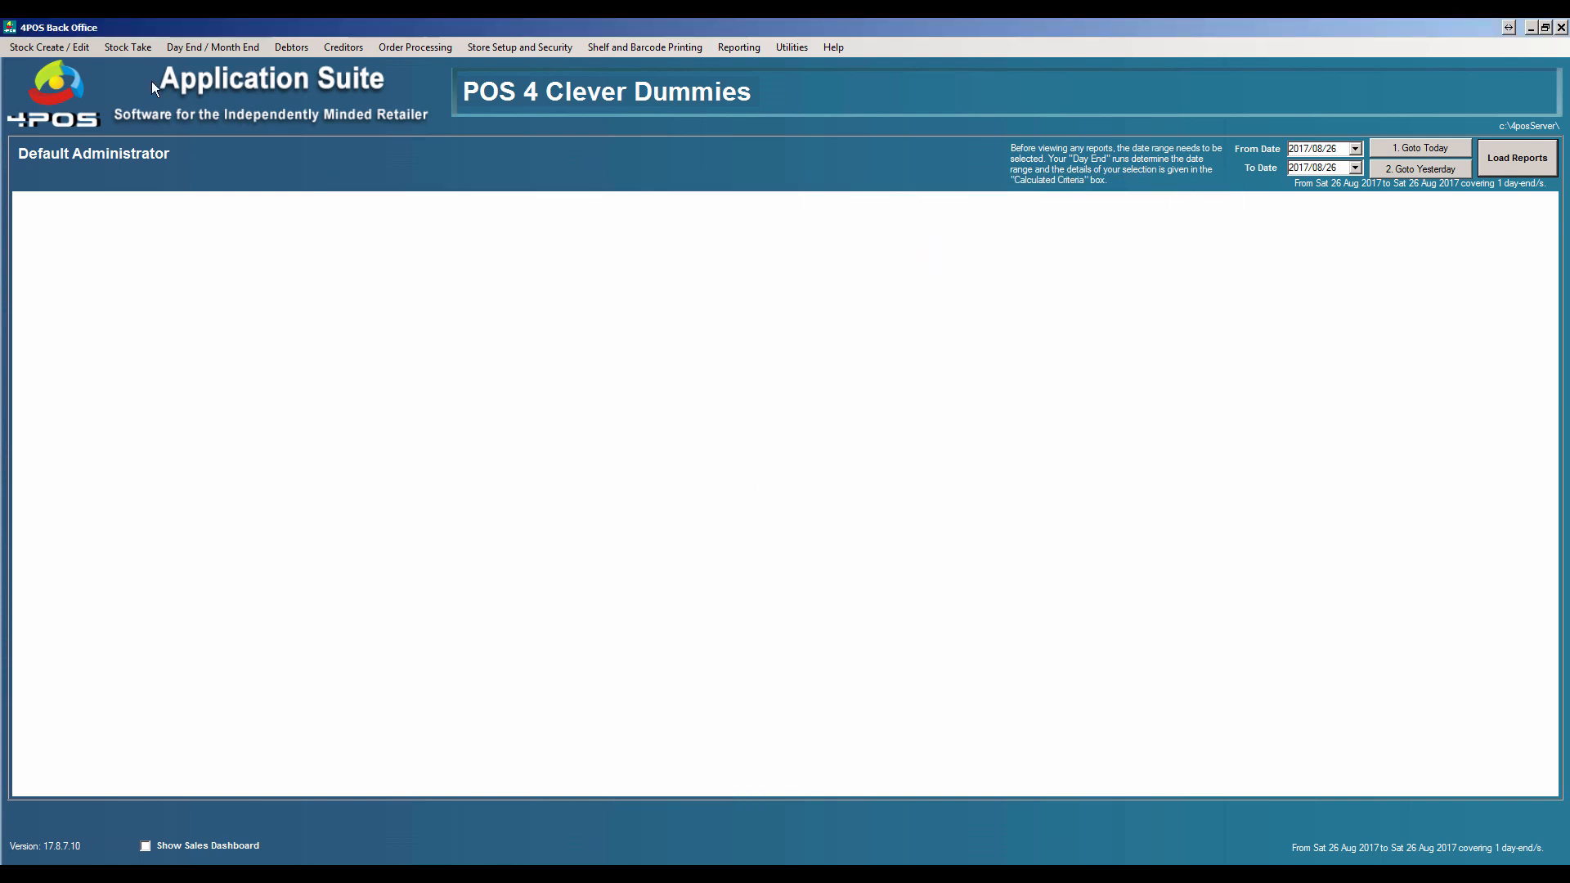
{"action": "left_click", "coordinate": [106, 49]}
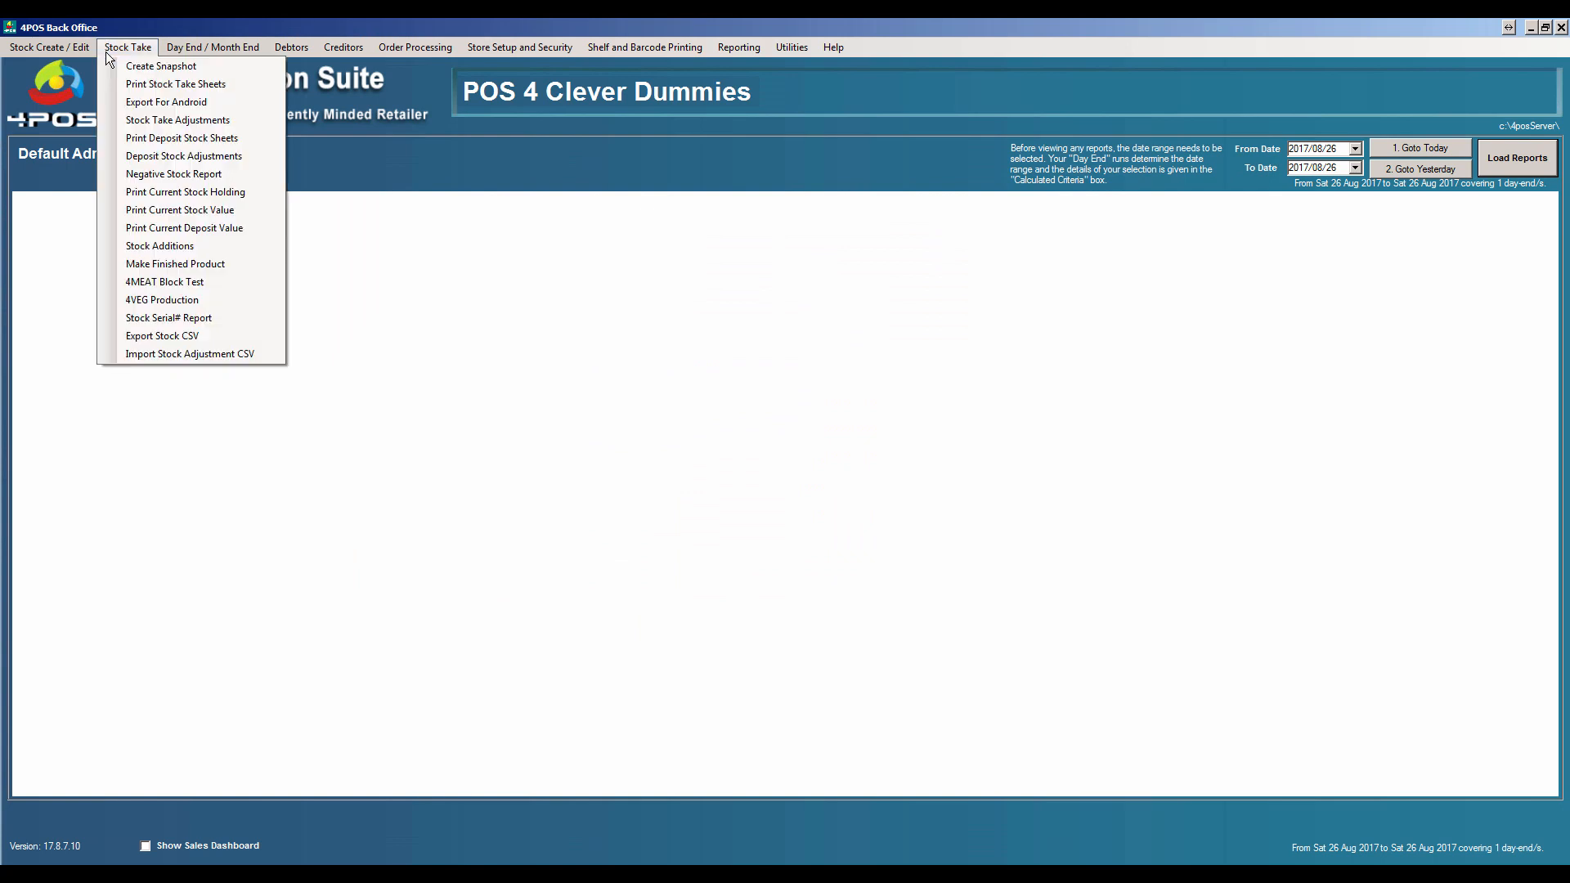
{"action": "left_click", "coordinate": [178, 120]}
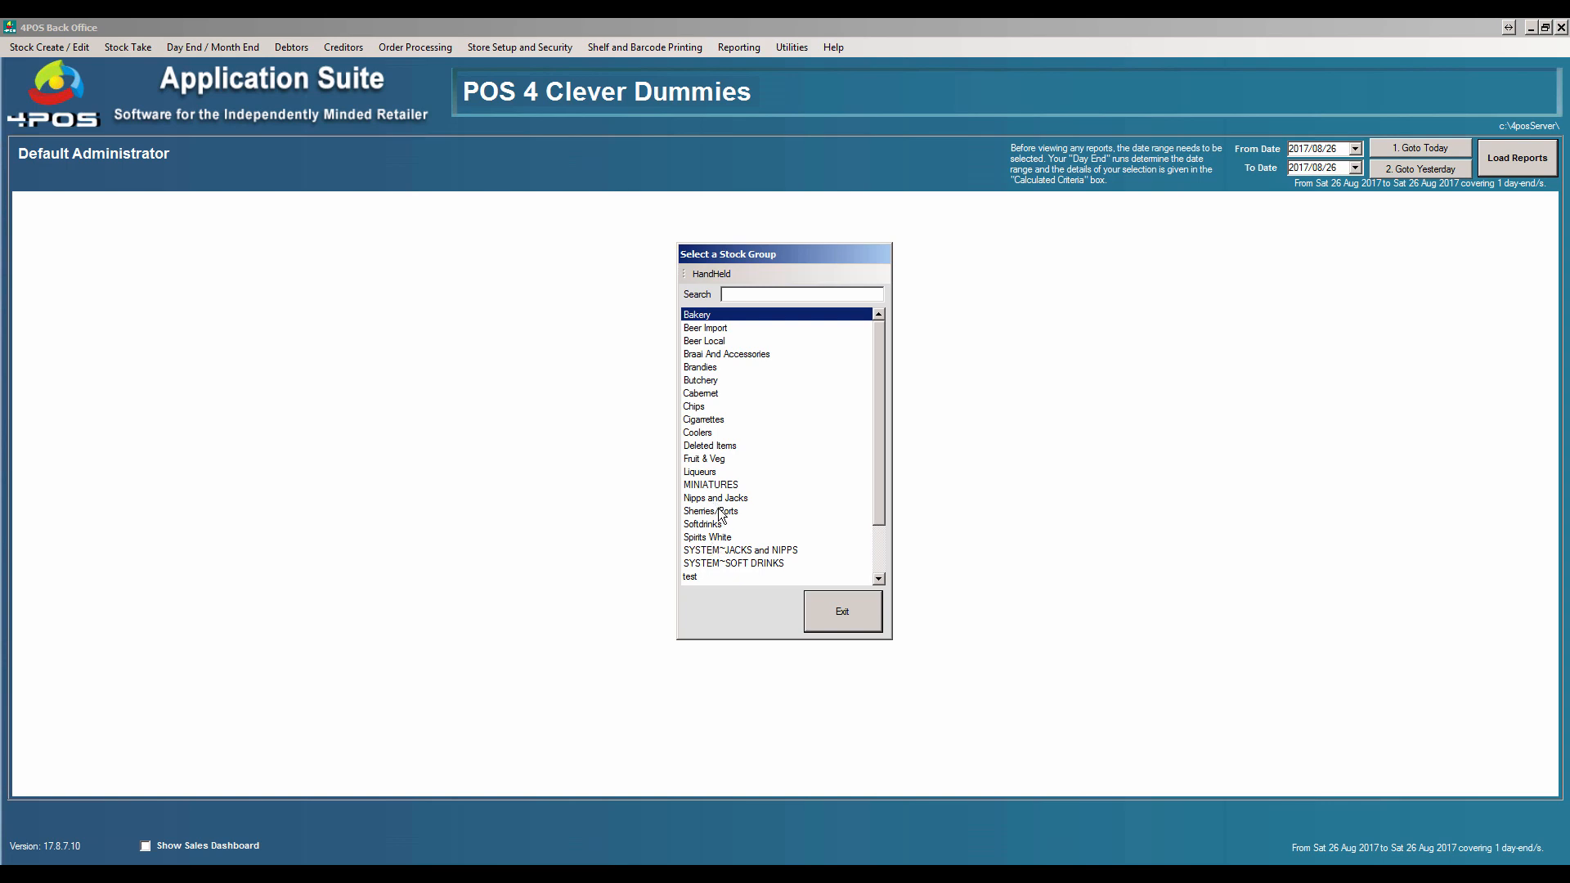
{"action": "double_click", "coordinate": [717, 538]}
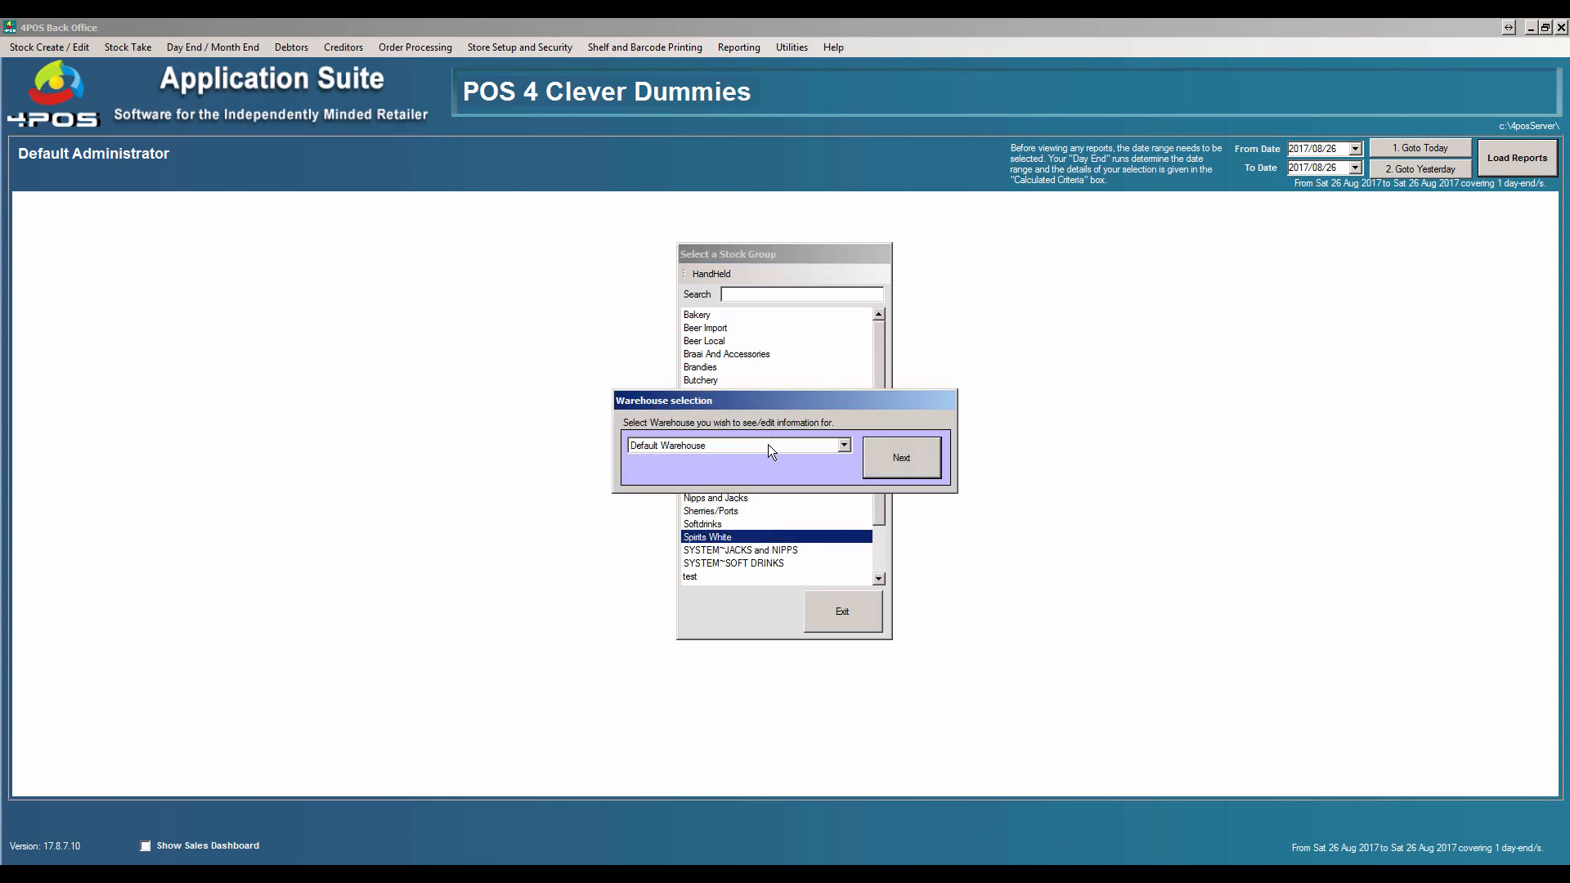
{"action": "left_click", "coordinate": [865, 449]}
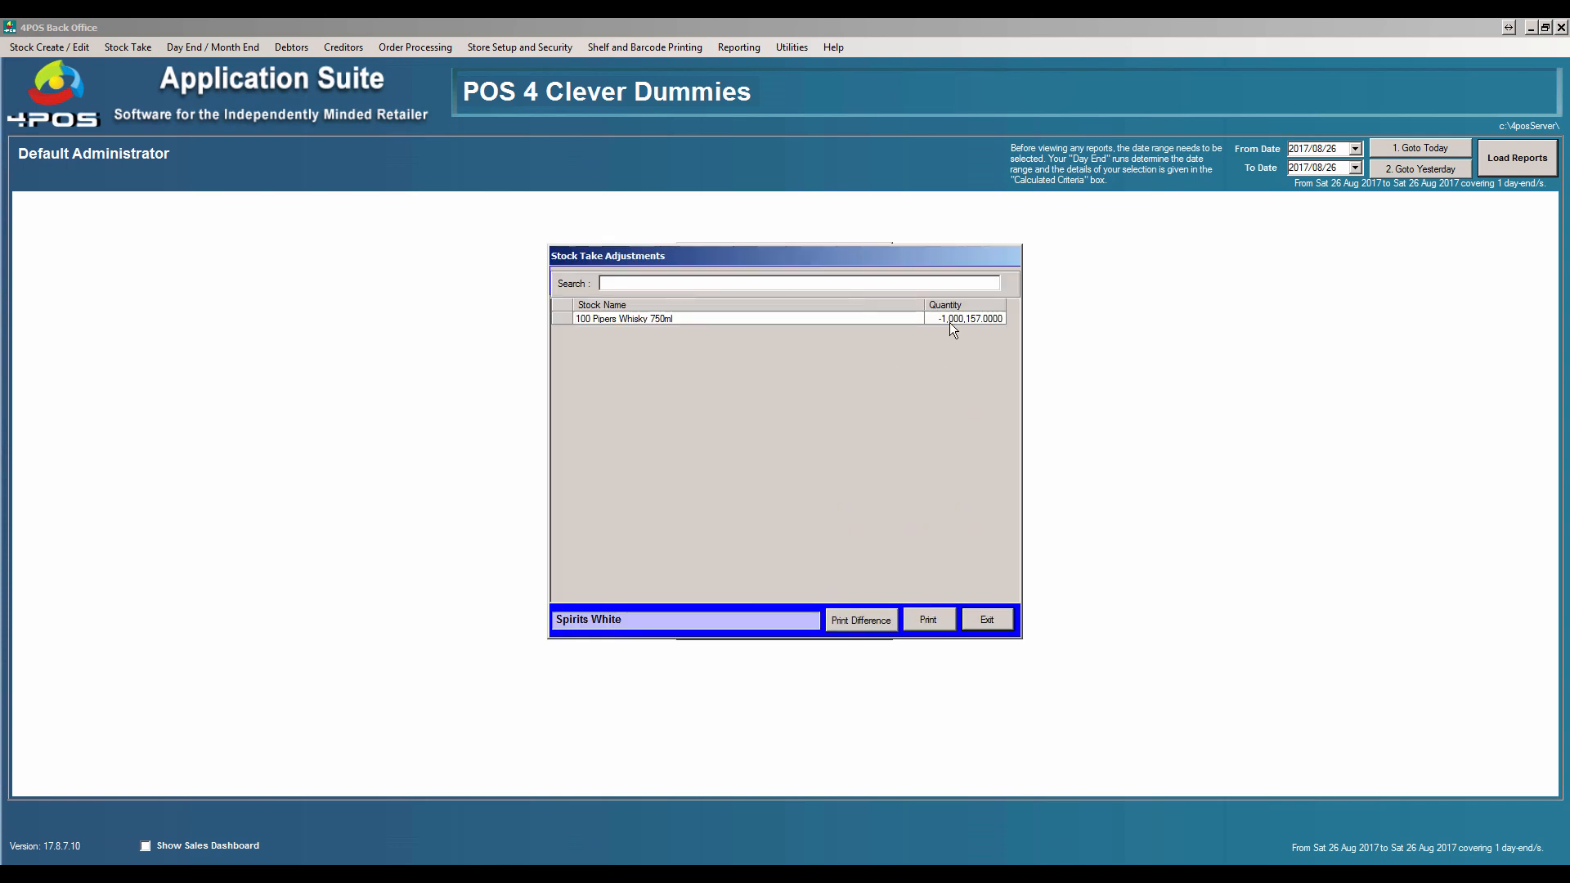
{"action": "type", "text": "5"}
{"action": "left_click", "coordinate": [991, 623]}
{"action": "left_click", "coordinate": [822, 611]}
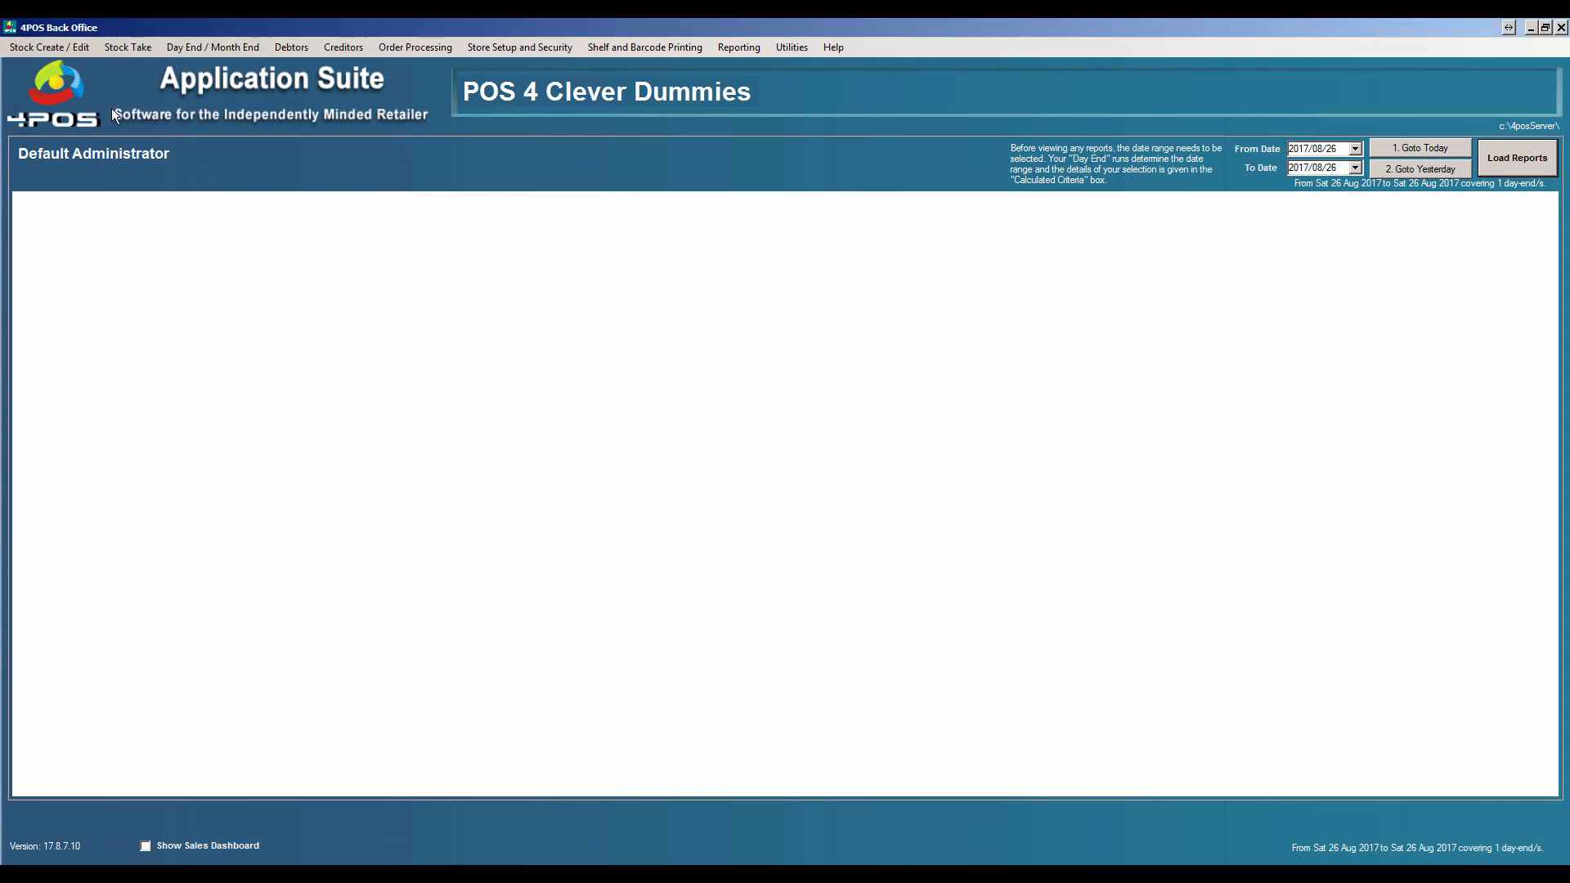
View the sales history of the 100 Pipers Whisky 750ml item to check its units in stock, and close the item and stock item selection.
{"action": "left_click", "coordinate": [44, 46]}
{"action": "left_click", "coordinate": [97, 85]}
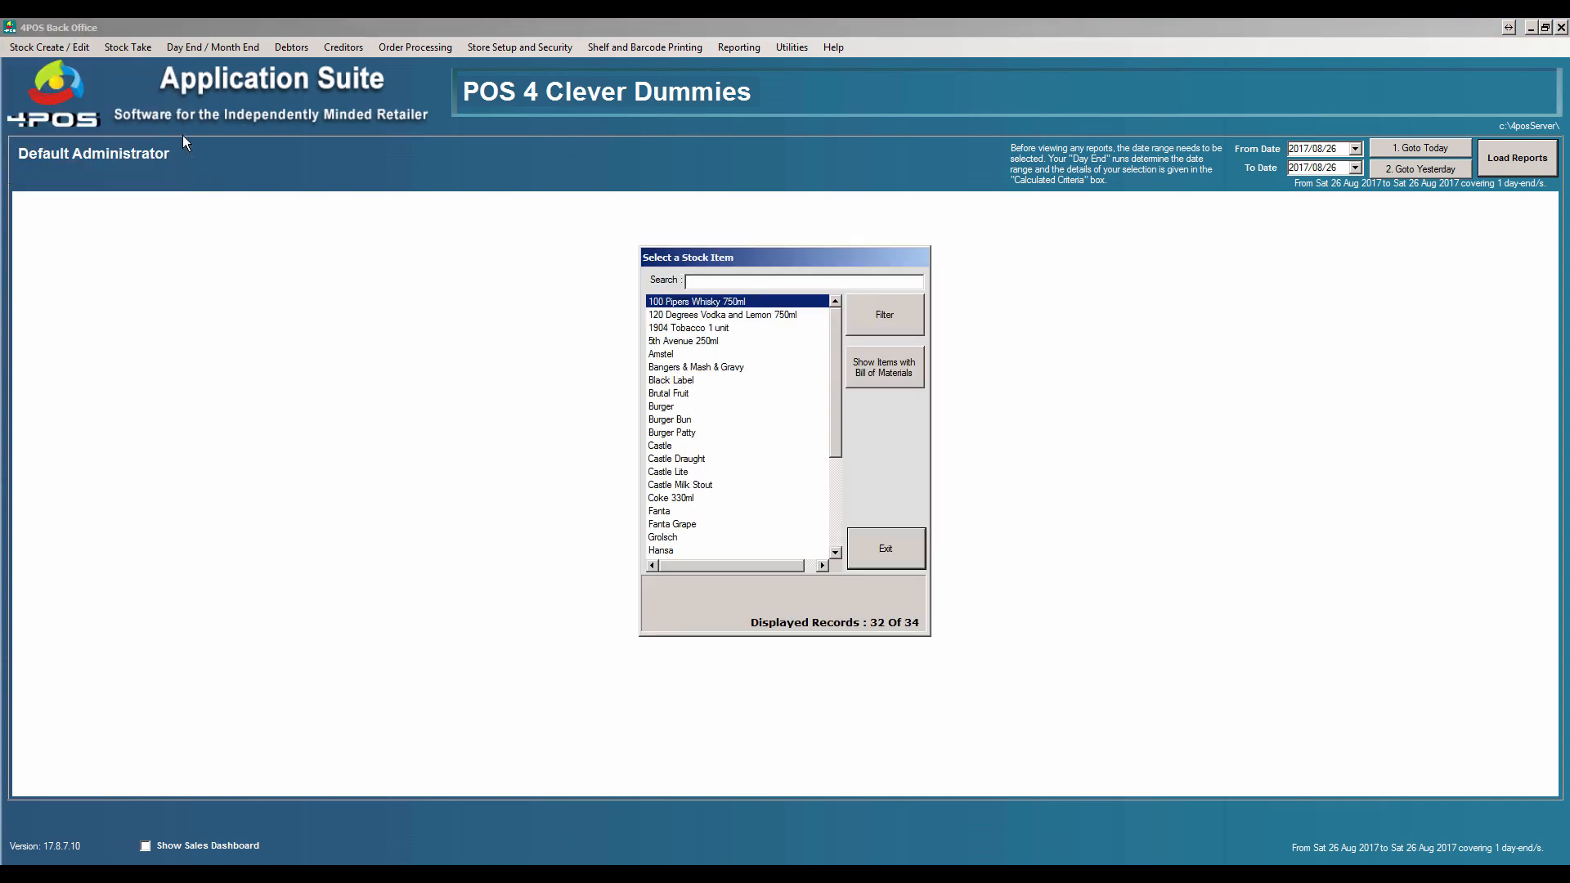
{"action": "double_click", "coordinate": [740, 302]}
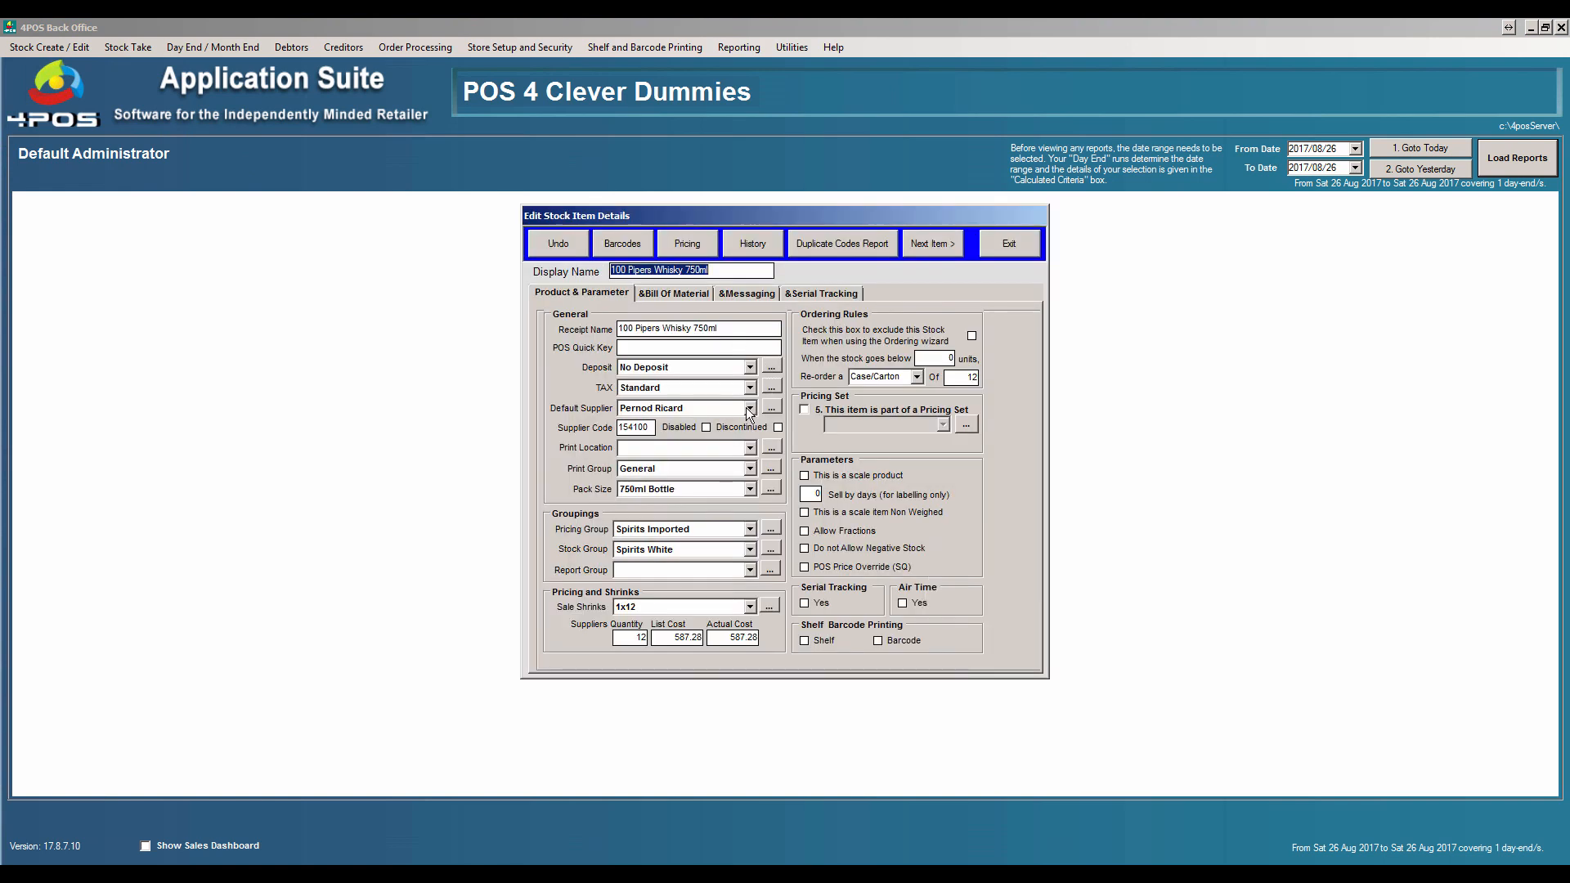
{"action": "left_click", "coordinate": [749, 242]}
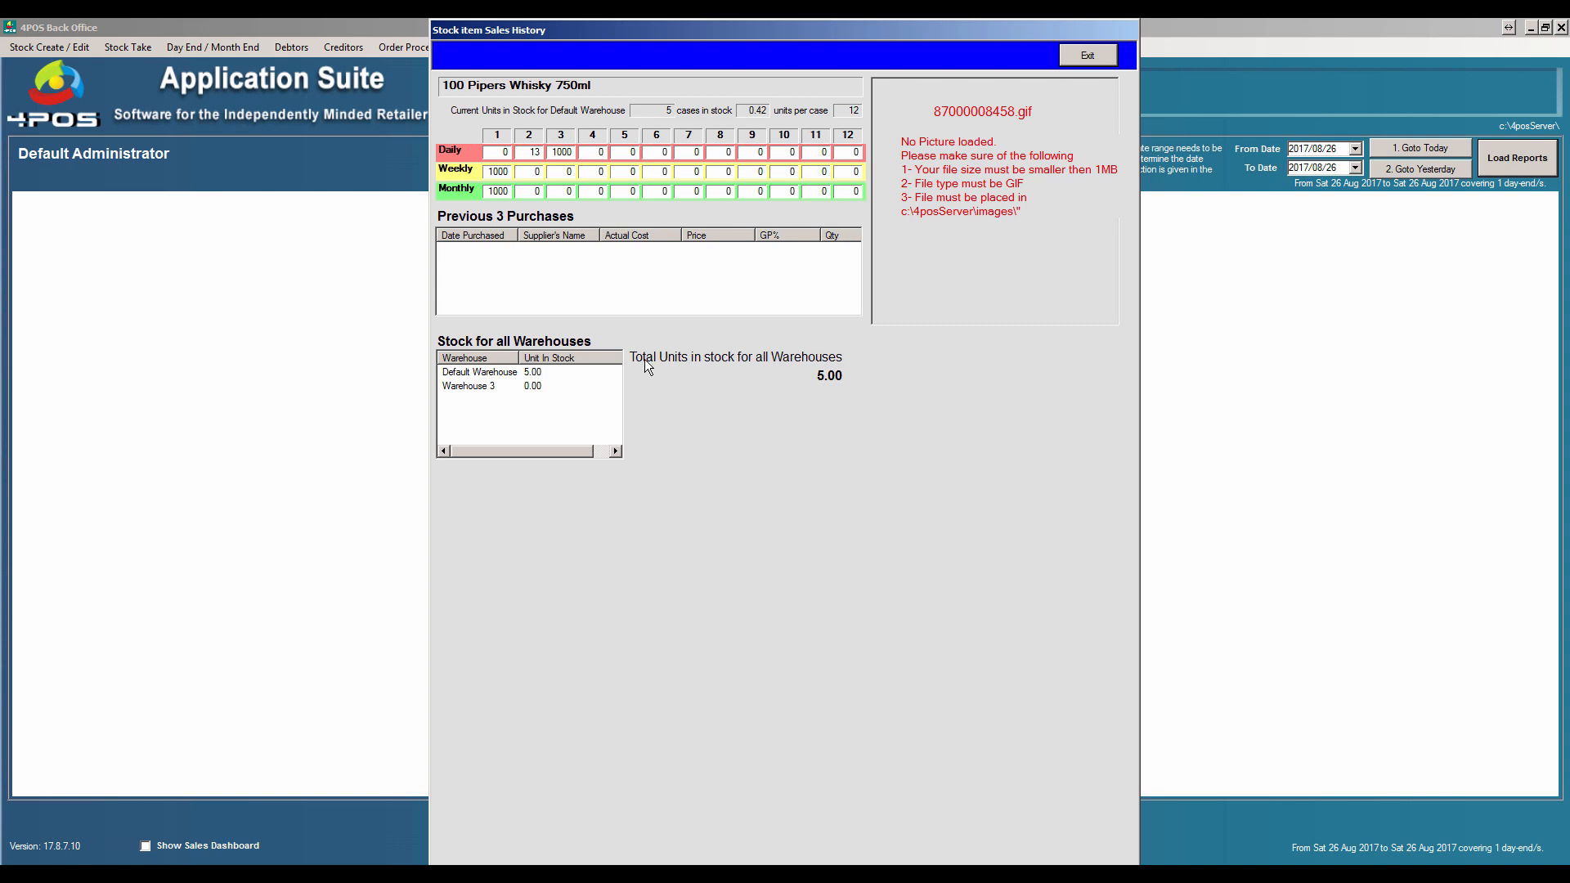
{"action": "left_click", "coordinate": [1088, 55]}
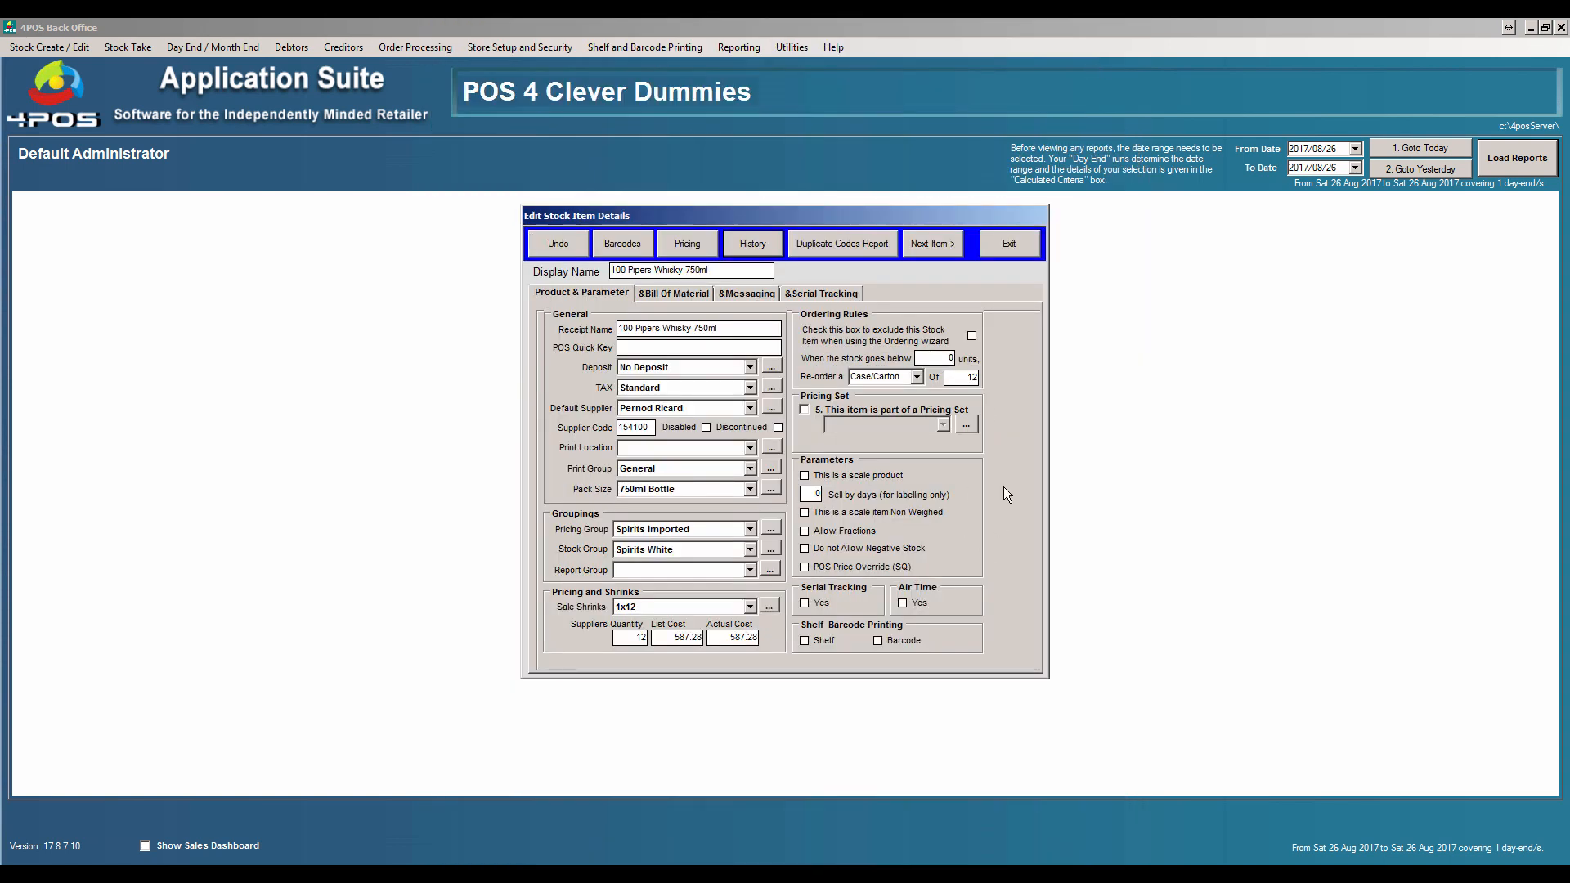
{"action": "left_click", "coordinate": [1004, 252]}
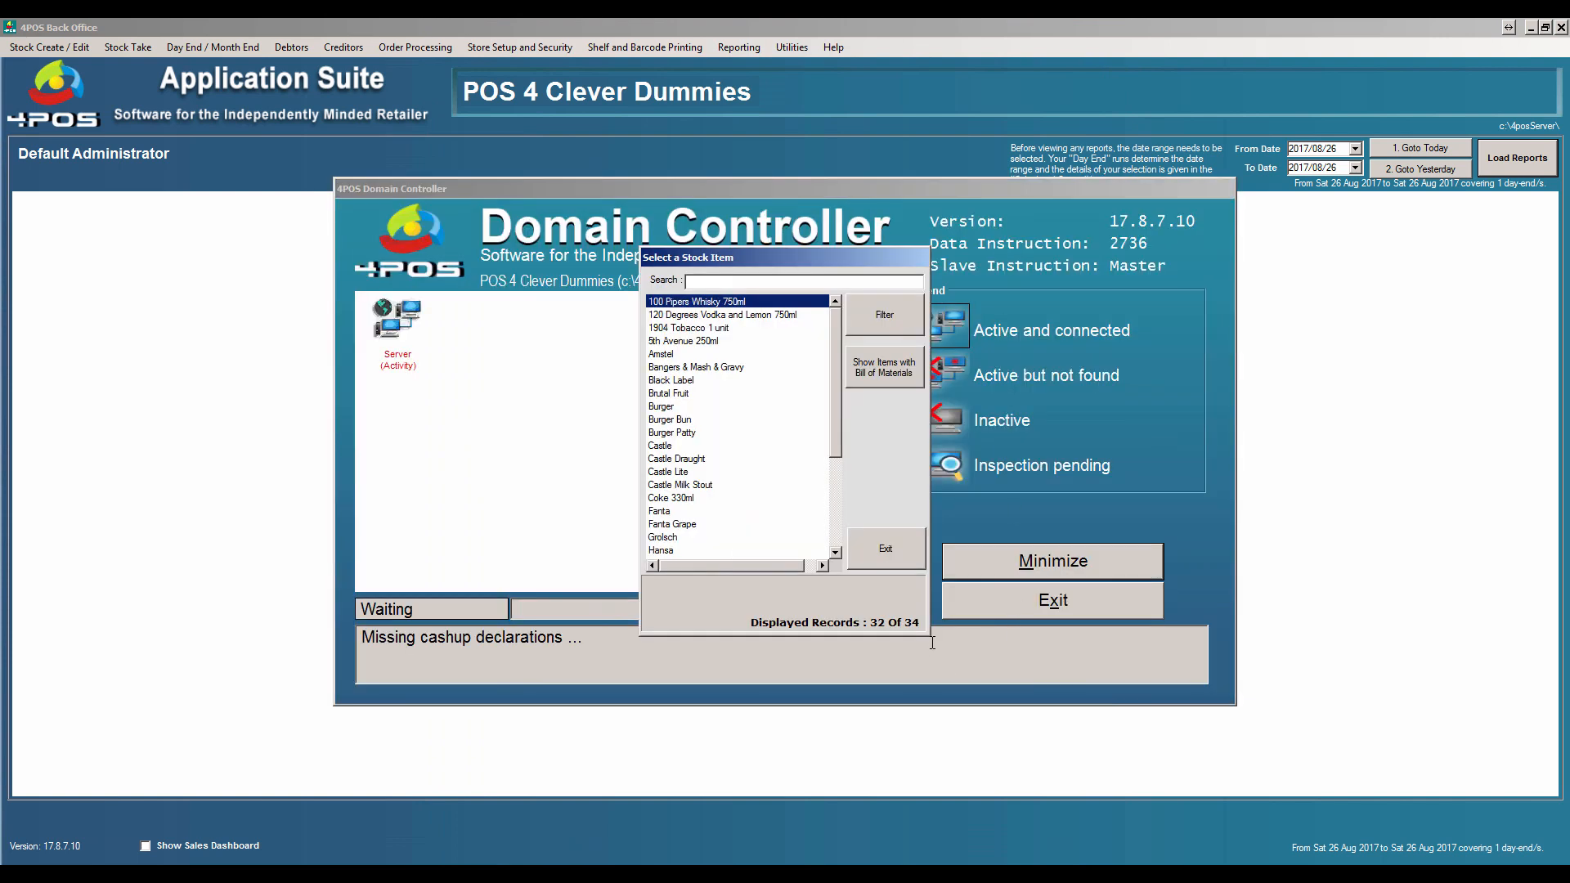
{"action": "left_click", "coordinate": [872, 758]}
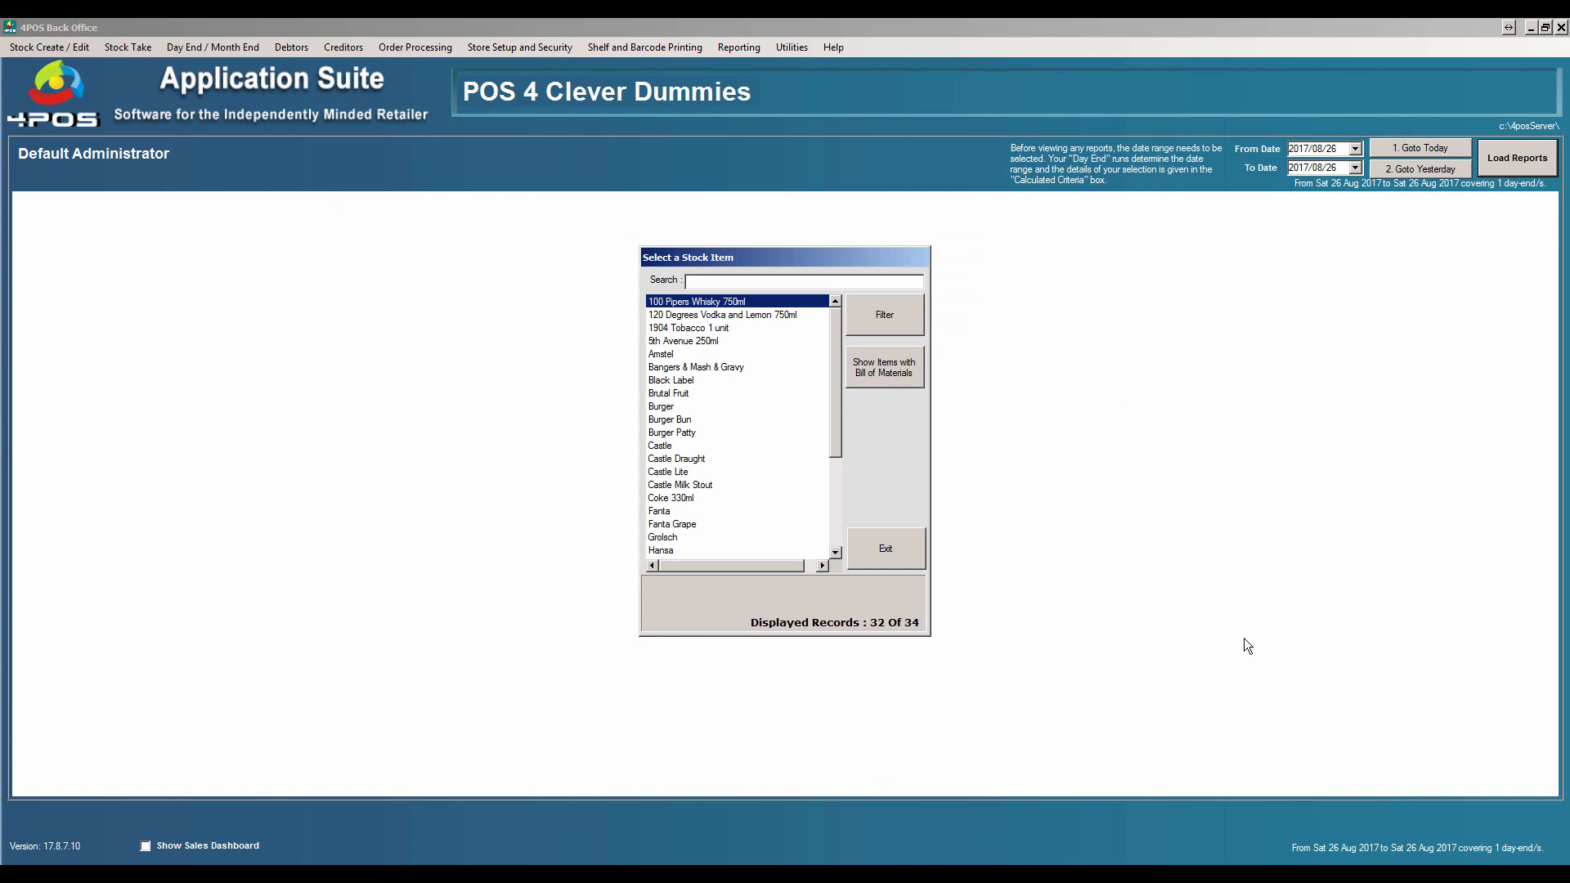
{"action": "left_click", "coordinate": [890, 544]}
View the Stock Transfer Details on the Sales Dashboard report, and close the report.
{"action": "left_click", "coordinate": [740, 48]}
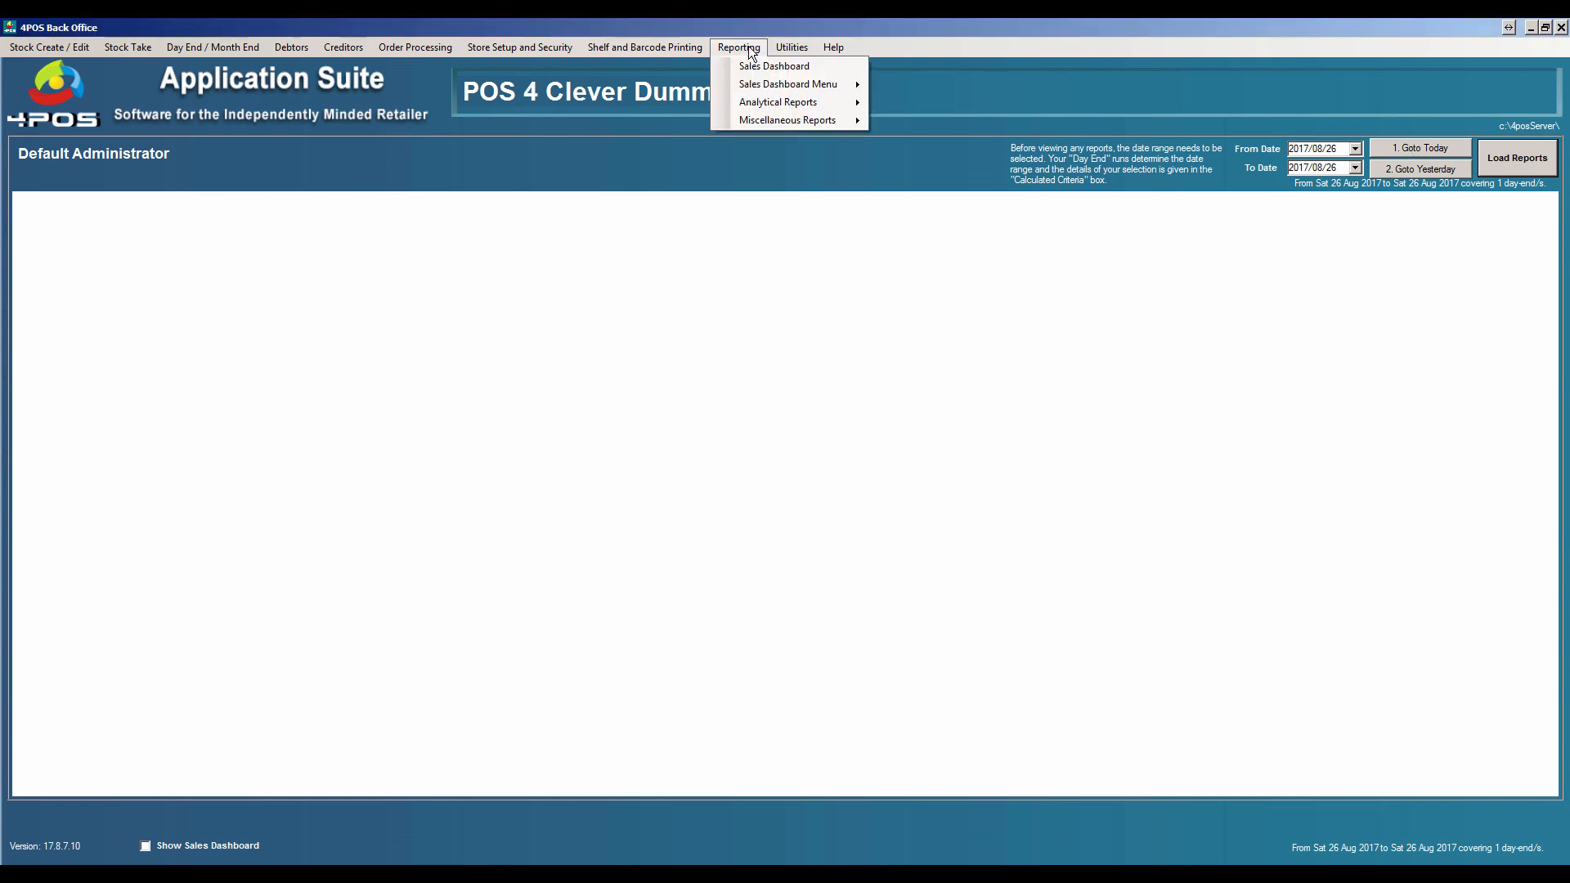
{"action": "left_click", "coordinate": [761, 65]}
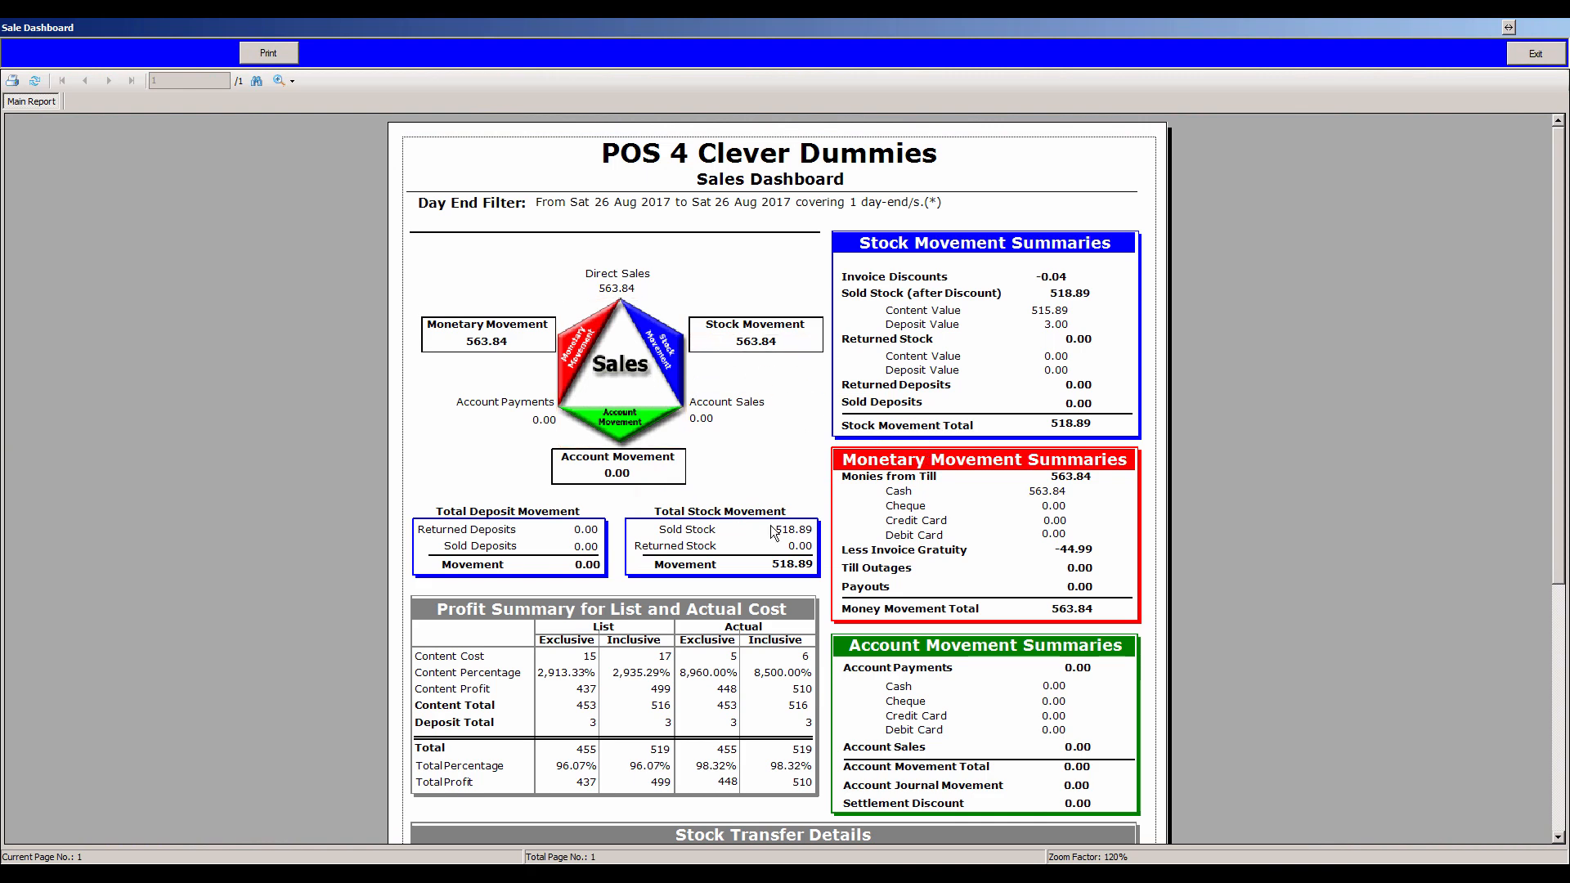
{"action": "left_click", "coordinate": [1559, 746]}
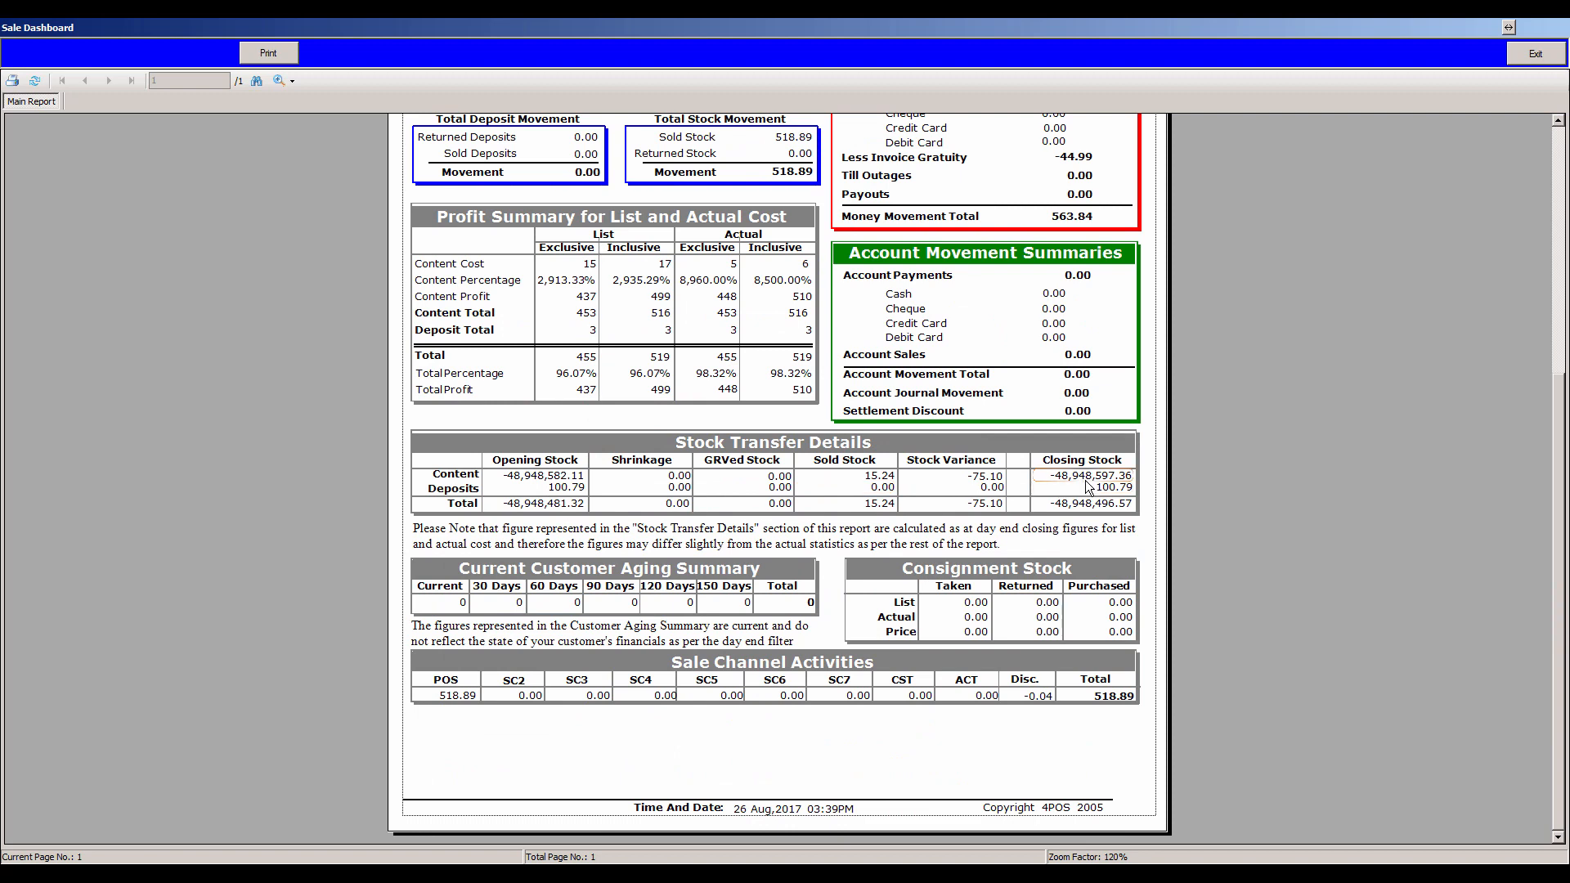
{"action": "left_click", "coordinate": [1521, 55]}
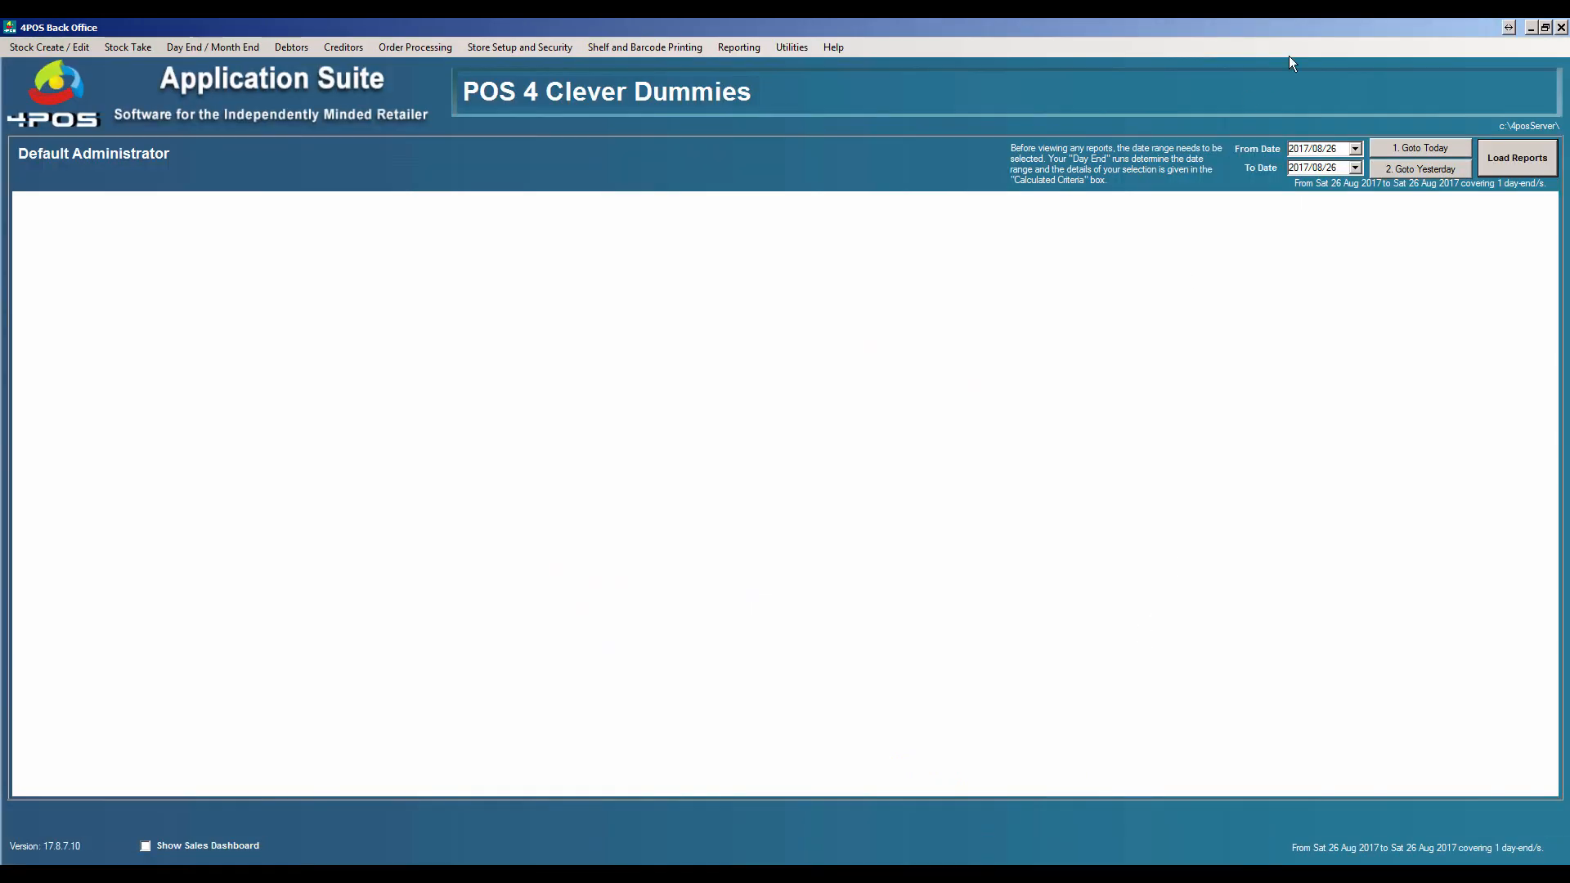
Reopen the Sales Dashboard, examine the Closing Stock, Opening Stock and Shrinkage content values under Stock Transfer Details, and exit the report.
{"action": "left_click", "coordinate": [757, 50]}
{"action": "left_click", "coordinate": [777, 67]}
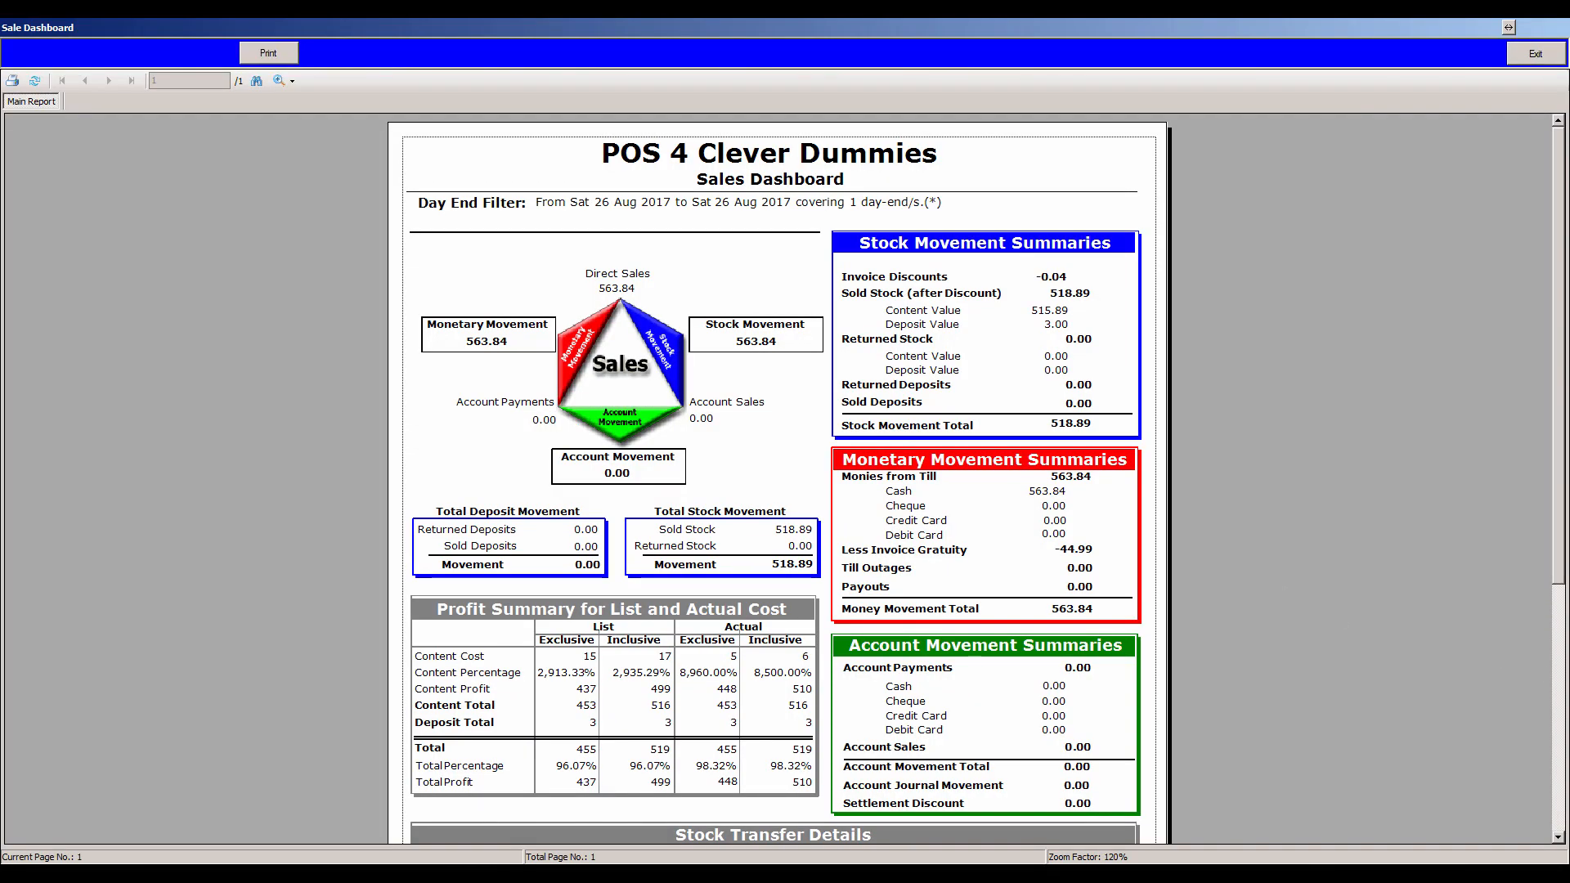
{"action": "left_click", "coordinate": [1560, 720]}
{"action": "left_click", "coordinate": [1125, 482]}
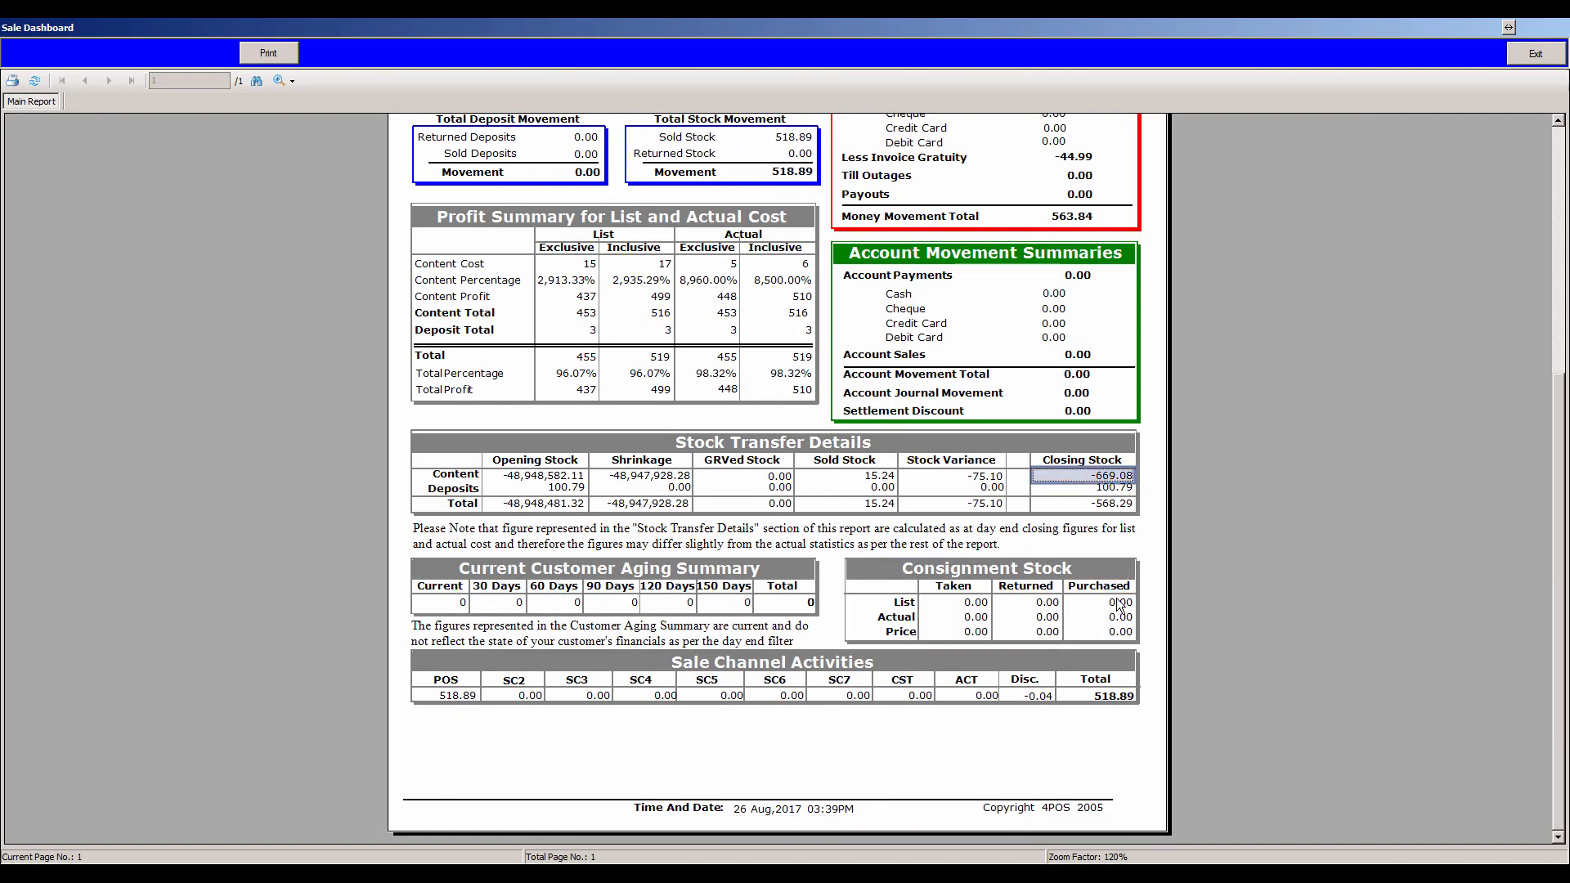
{"action": "left_click", "coordinate": [528, 481]}
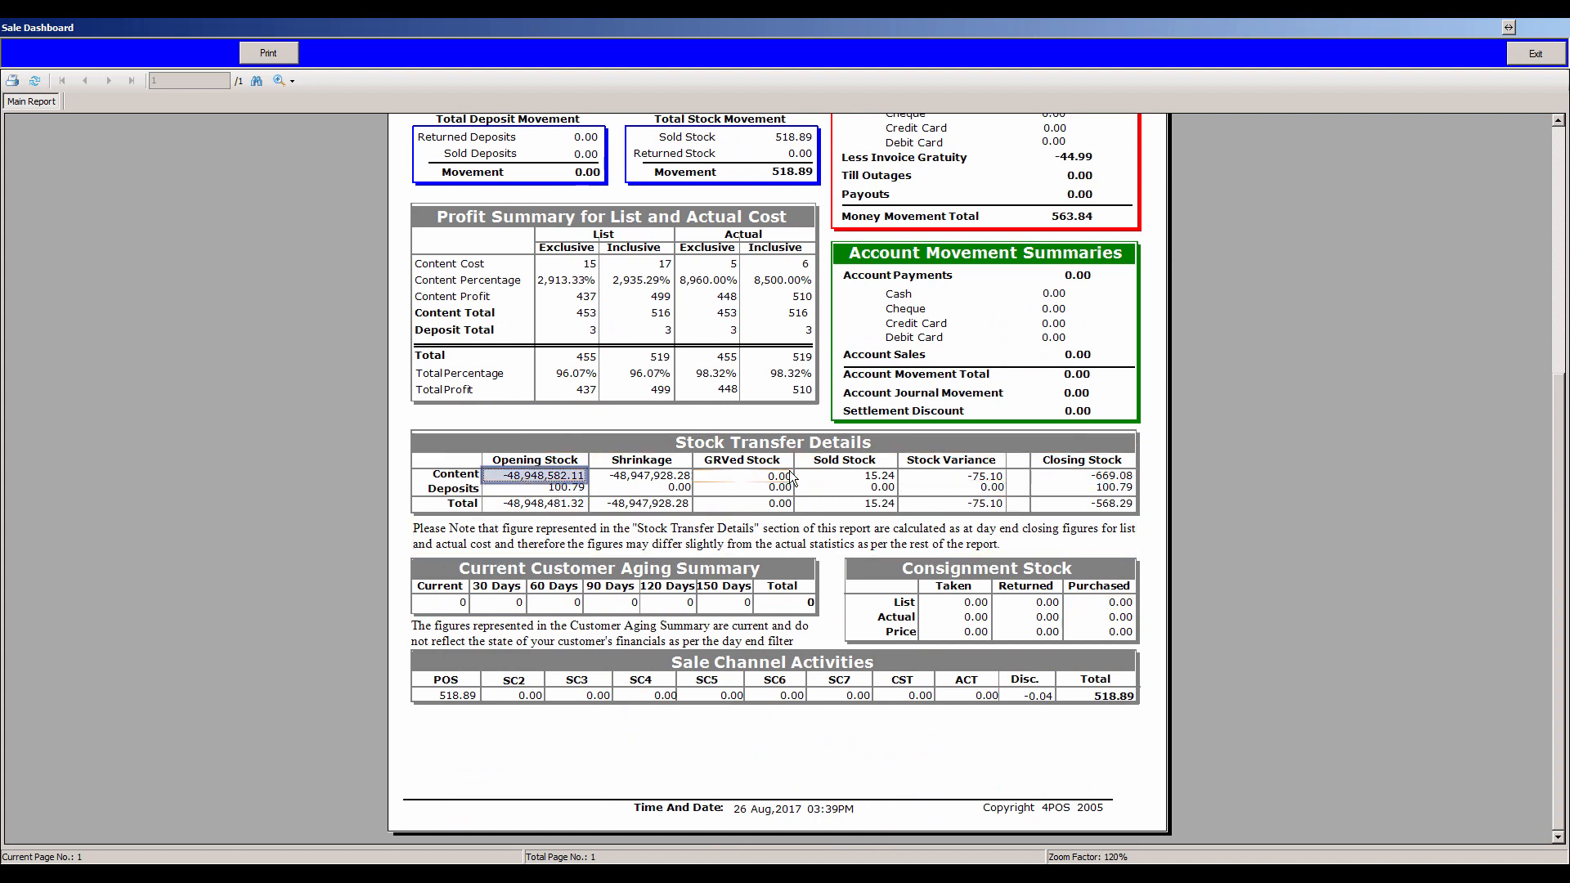
{"action": "left_click", "coordinate": [662, 481]}
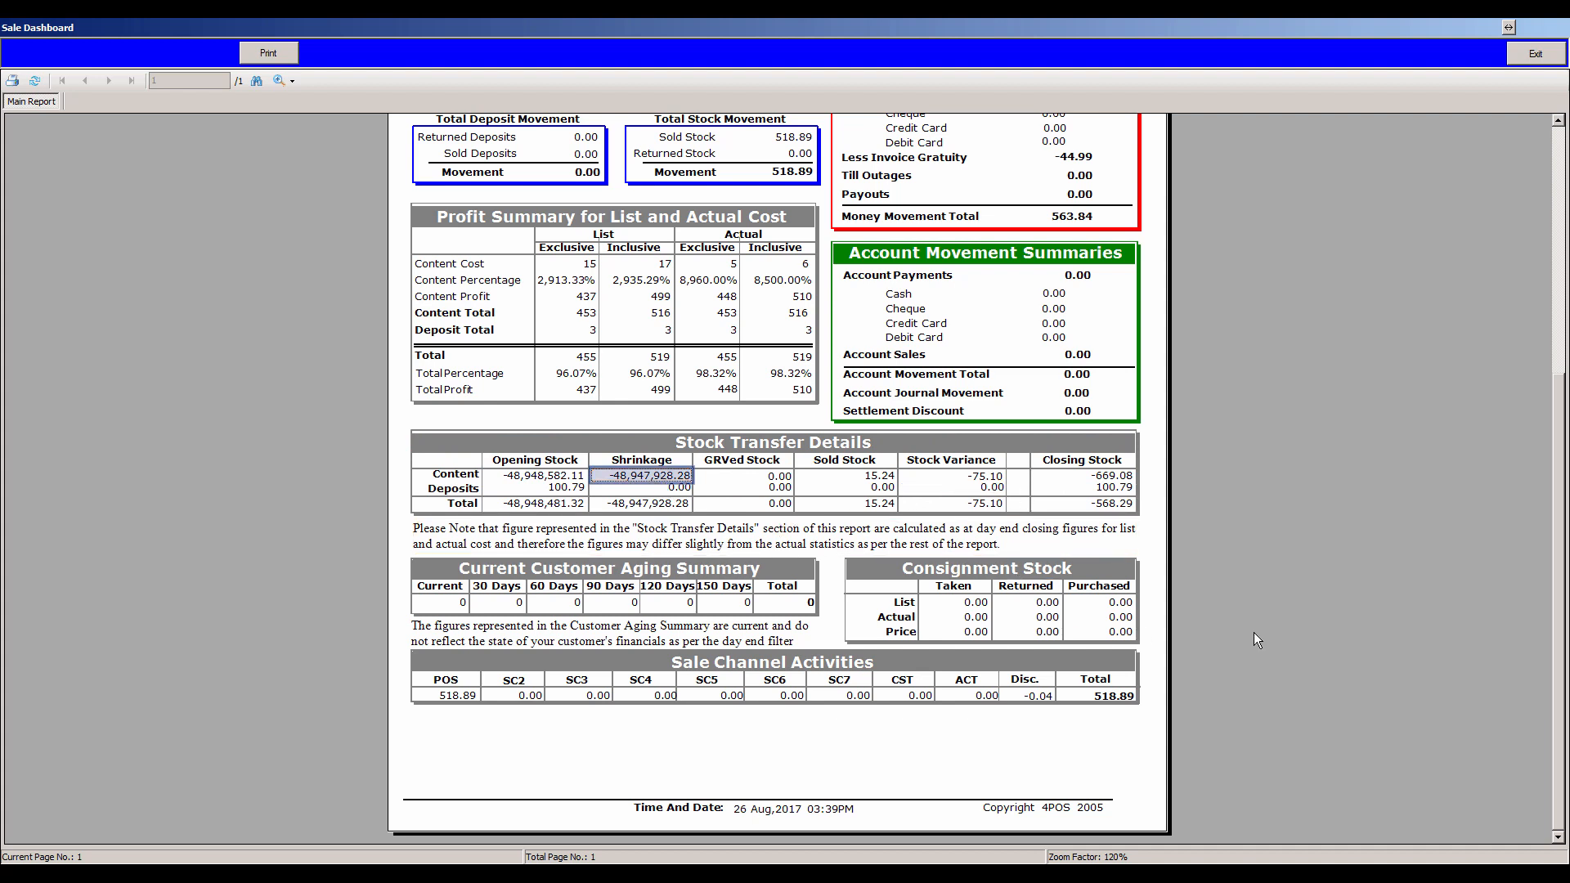
{"action": "left_click", "coordinate": [1562, 322]}
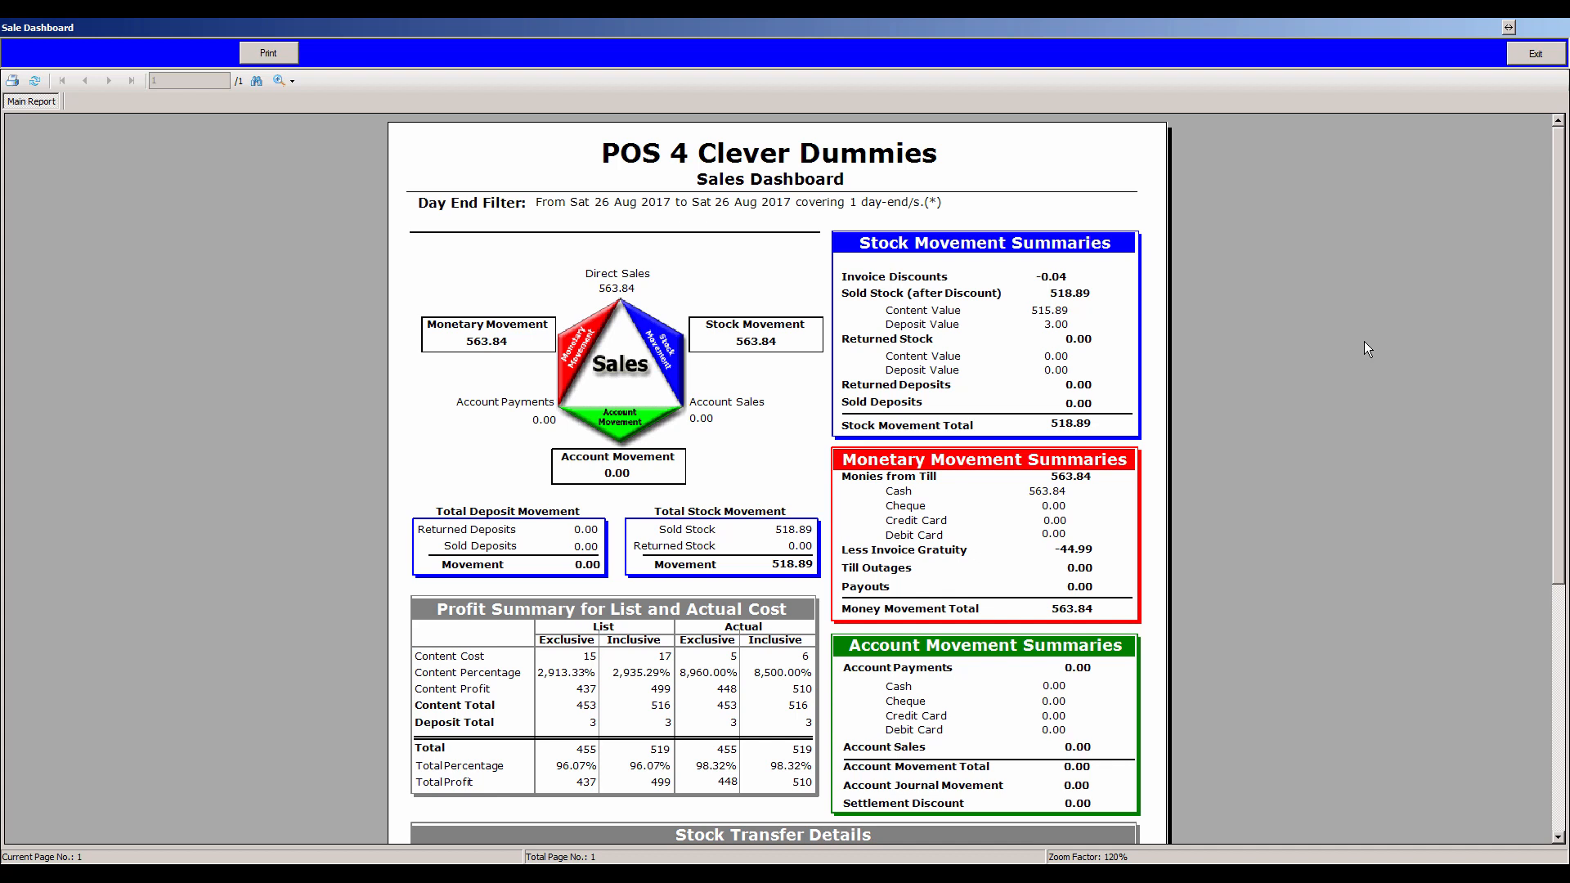
{"action": "left_click", "coordinate": [1545, 59]}
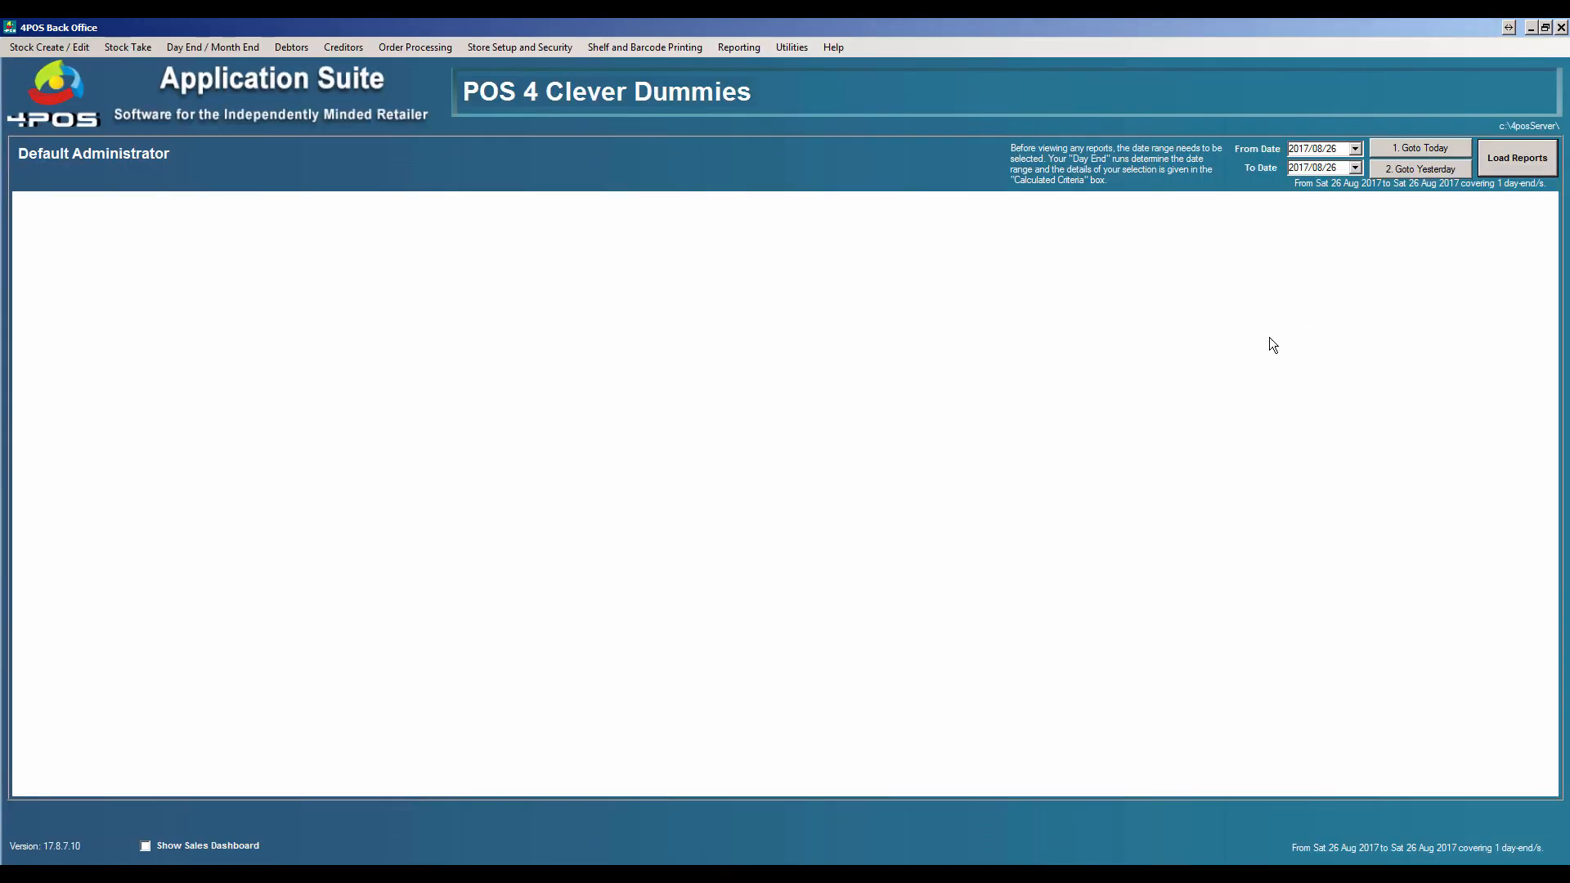